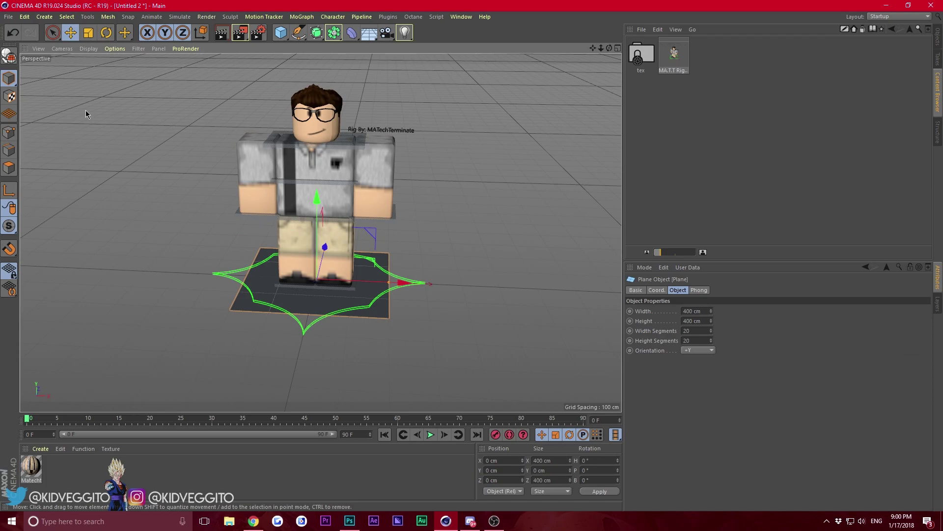
# Scale the floor plane under the character to about 2812 cm wide and 4591 cm deep
pyautogui.click(88, 33)
pyautogui.moveTo(69, 177); pyautogui.dragTo(355, 144)
pyautogui.moveTo(555, 147); pyautogui.dragTo(547, 47)
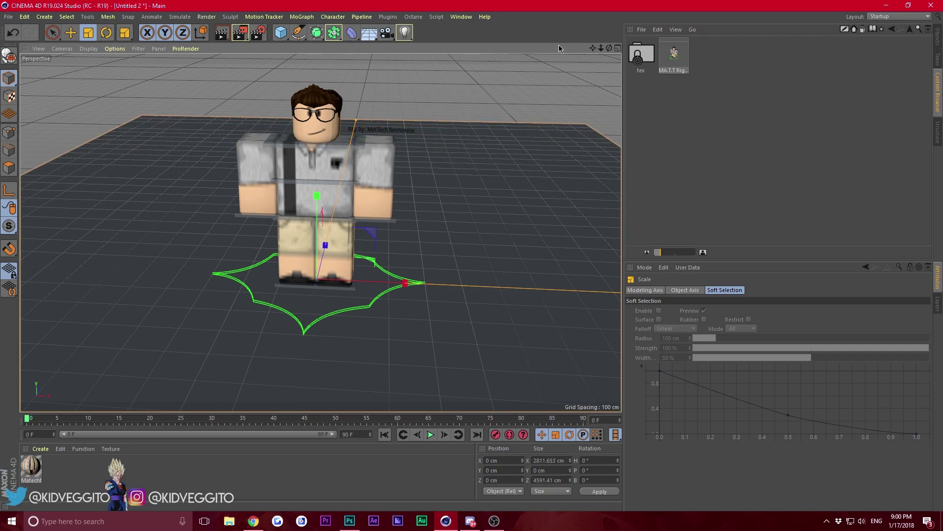
# Frame the character from the front at a low angle and add a standard camera from that view
pyautogui.moveTo(610, 48); pyautogui.dragTo(541, 40)
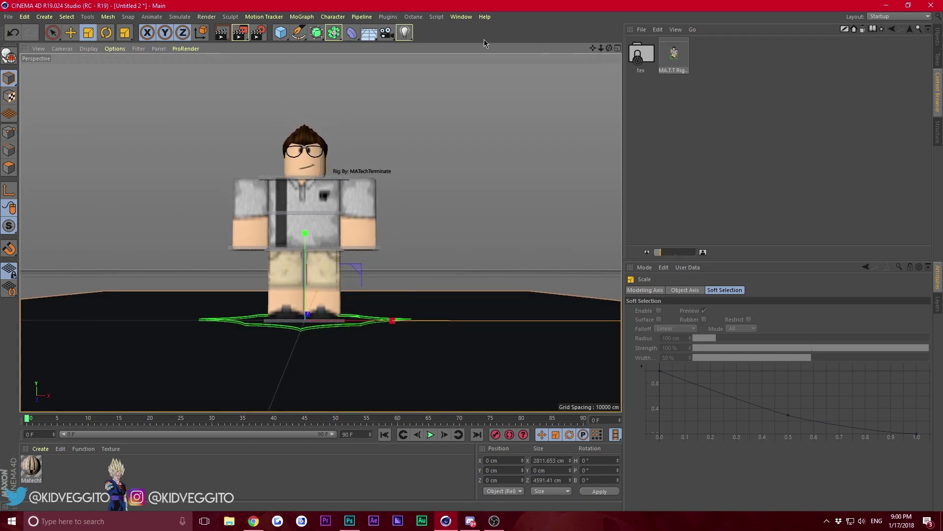
pyautogui.click(45, 17)
pyautogui.click(489, 117)
pyautogui.moveTo(603, 48)
pyautogui.mouseDown()
pyautogui.moveTo(593, 48)
pyautogui.moveTo(615, 48)
pyautogui.moveTo(611, 34)
pyautogui.mouseUp()
pyautogui.click(44, 16)
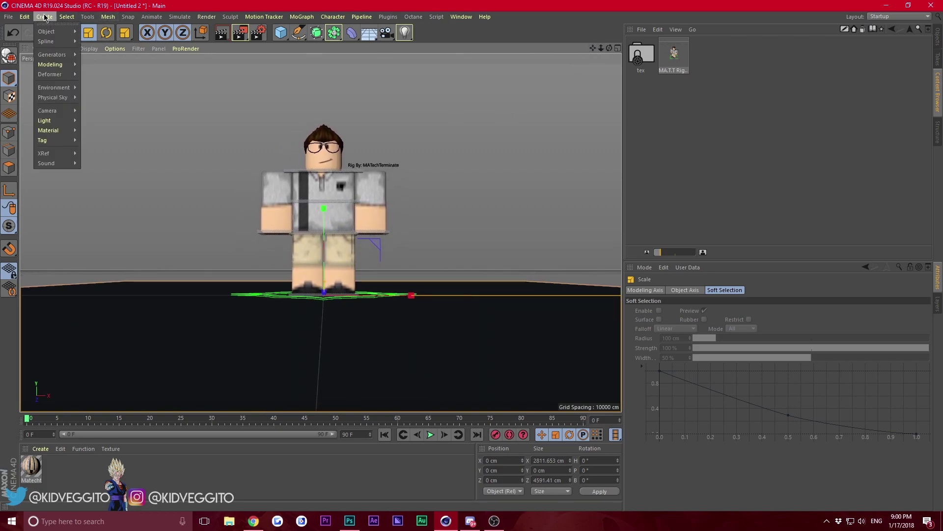
pyautogui.moveTo(47, 111)
pyautogui.click(84, 115)
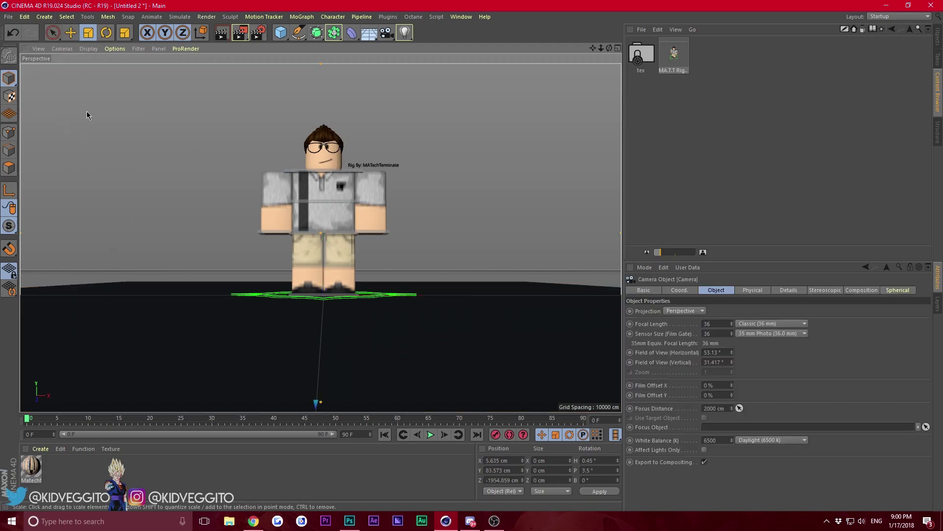
# Rotate the new camera to a bank of about 3.9° and look through it
pyautogui.click(936, 40)
pyautogui.moveTo(609, 49); pyautogui.dragTo(590, 48)
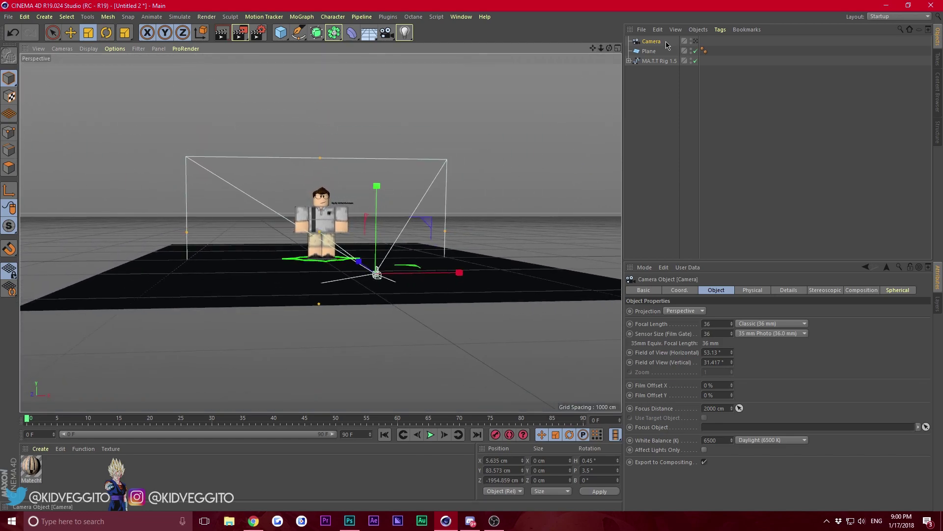
pyautogui.click(106, 33)
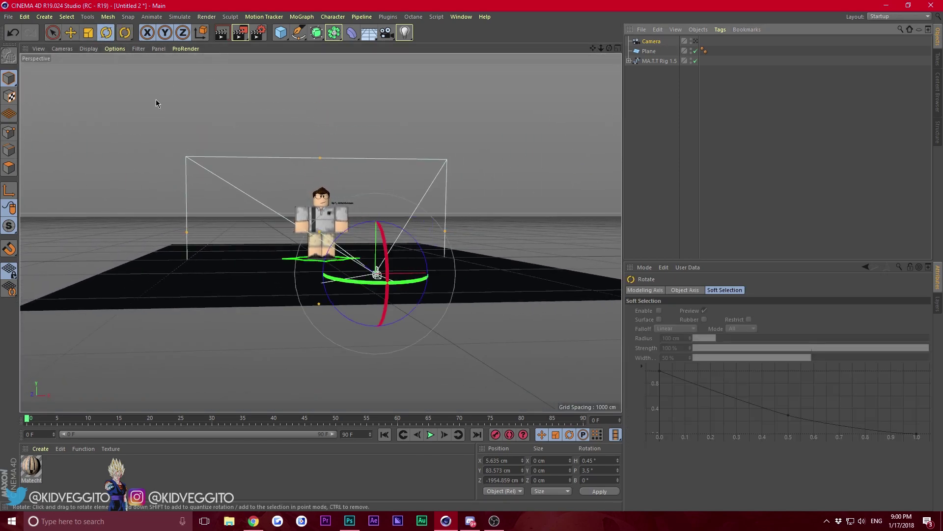
pyautogui.moveTo(335, 239); pyautogui.dragTo(339, 235)
pyautogui.click(696, 40)
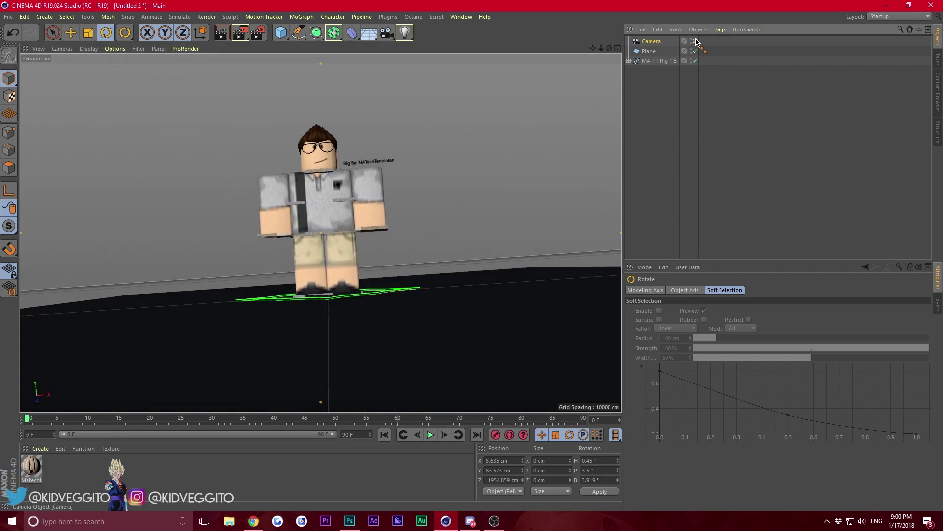
# Expand the character rig's hierarchy and unlock the M.A.T.T Rig 1.5 Locked layer
pyautogui.click(71, 32)
pyautogui.click(322, 161)
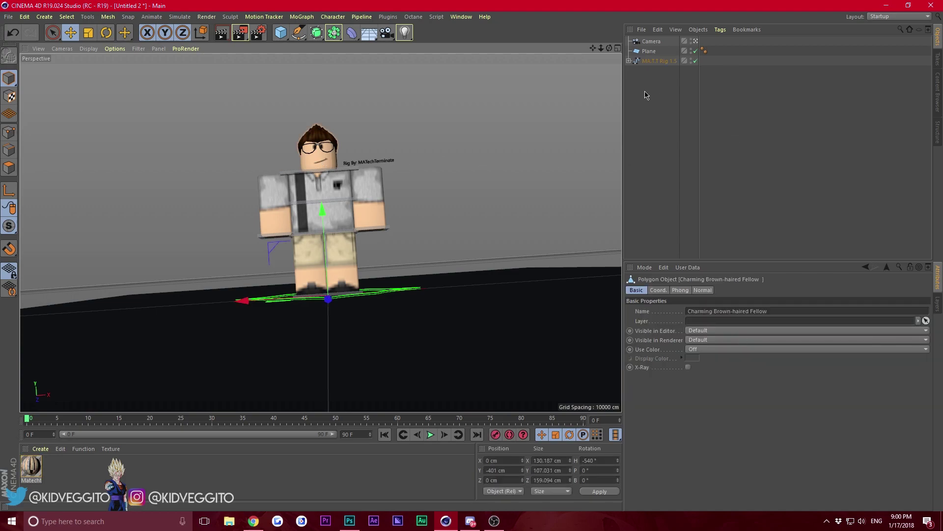
pyautogui.click(629, 61)
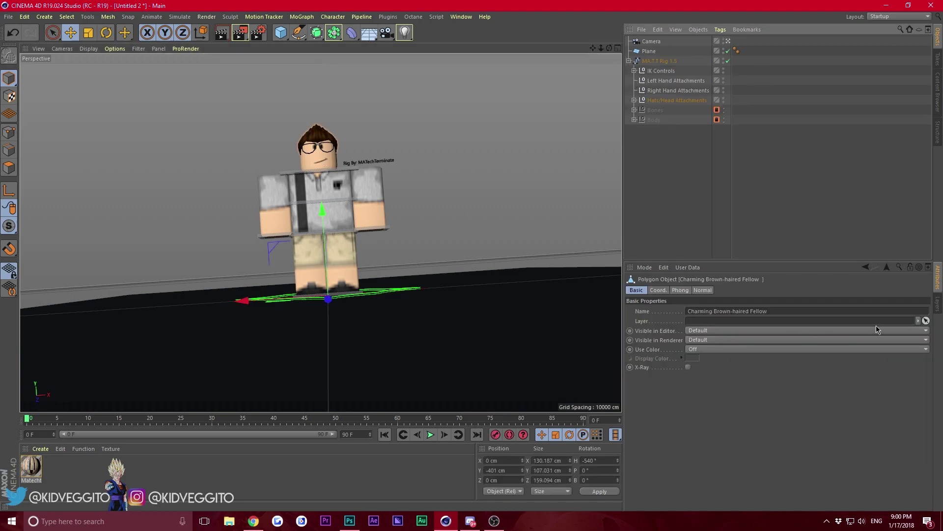
pyautogui.click(937, 306)
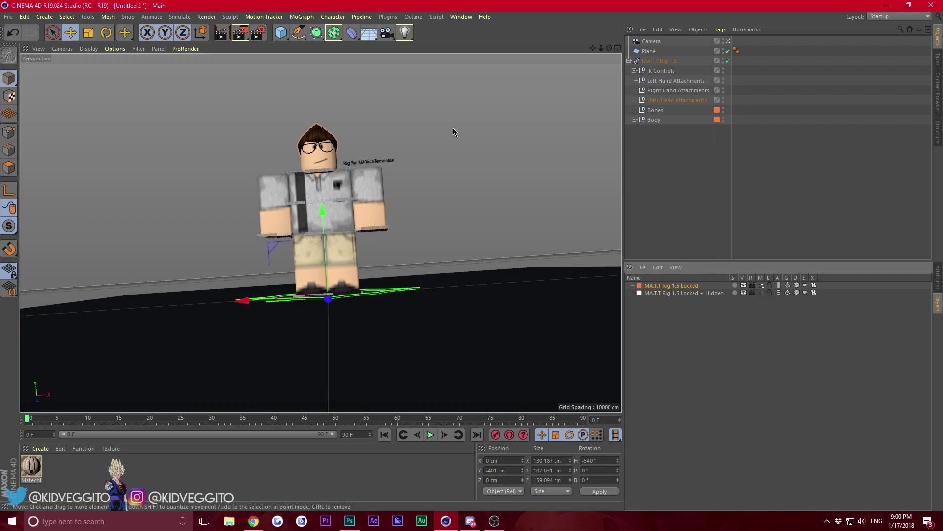
# Select the character's head, apply a mesh command to its polygons, and return to model mode with nothing selected
pyautogui.click(323, 160)
pyautogui.click(9, 167)
pyautogui.rightClick(203, 101)
pyautogui.click(238, 442)
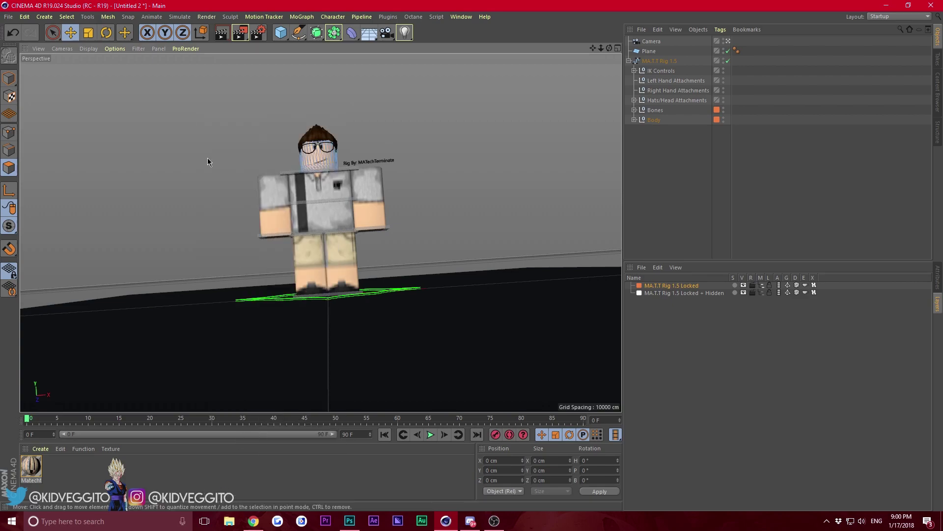
pyautogui.click(9, 79)
pyautogui.click(106, 71)
# Examine the camera's placement from outside its view and compare it with the view through the camera
pyautogui.click(728, 42)
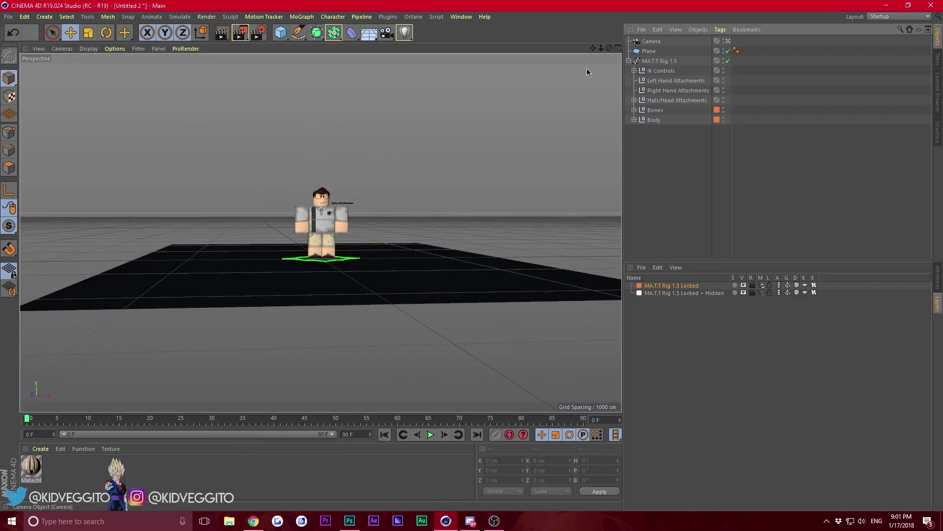
pyautogui.moveTo(609, 48); pyautogui.dragTo(673, 79)
pyautogui.scroll(5, 607, 48)
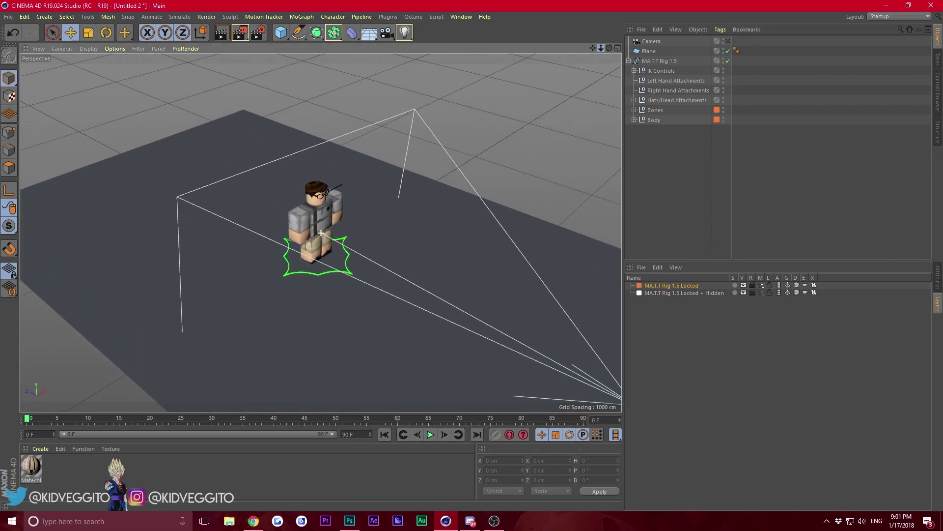
pyautogui.moveTo(607, 47)
pyautogui.mouseDown()
pyautogui.moveTo(516, 14)
pyautogui.moveTo(422, 34)
pyautogui.moveTo(565, 83)
pyautogui.moveTo(607, 64)
pyautogui.mouseUp()
pyautogui.click(729, 43)
pyautogui.click(728, 43)
pyautogui.click(727, 43)
pyautogui.click(727, 43)
pyautogui.click(727, 43)
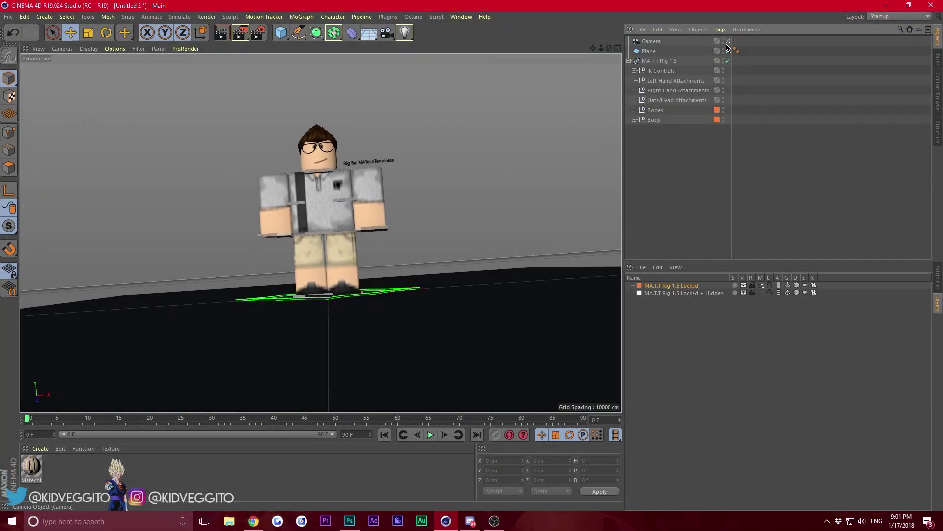
# Add a Protection tag to the camera
pyautogui.rightClick(648, 45)
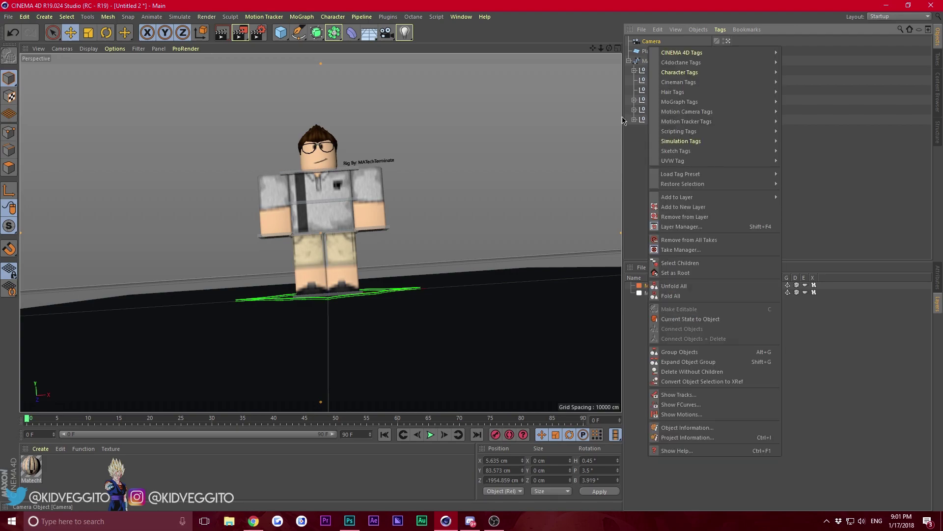
pyautogui.moveTo(678, 57)
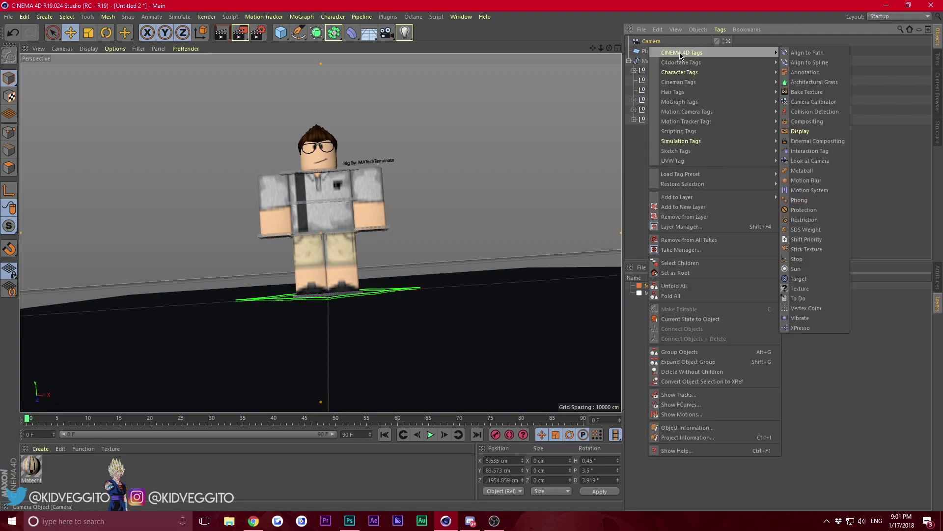
pyautogui.click(797, 209)
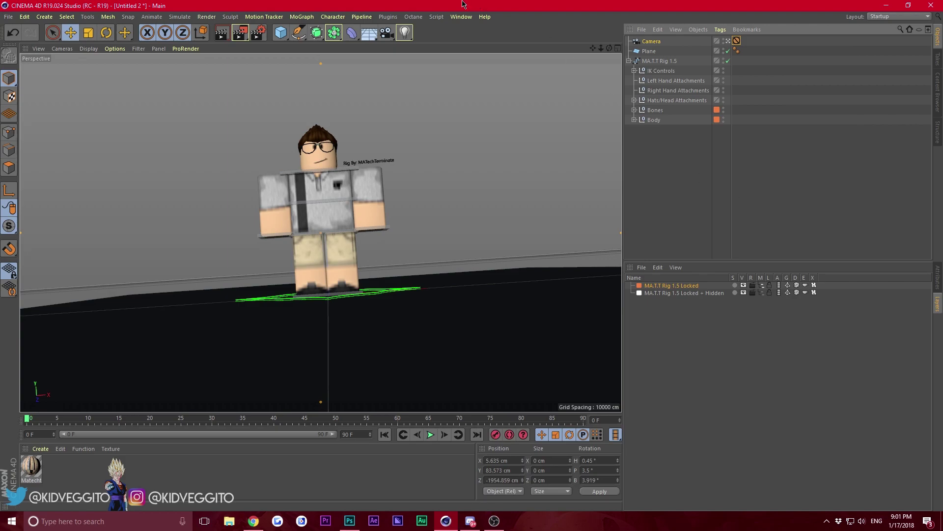
pyautogui.click(741, 151)
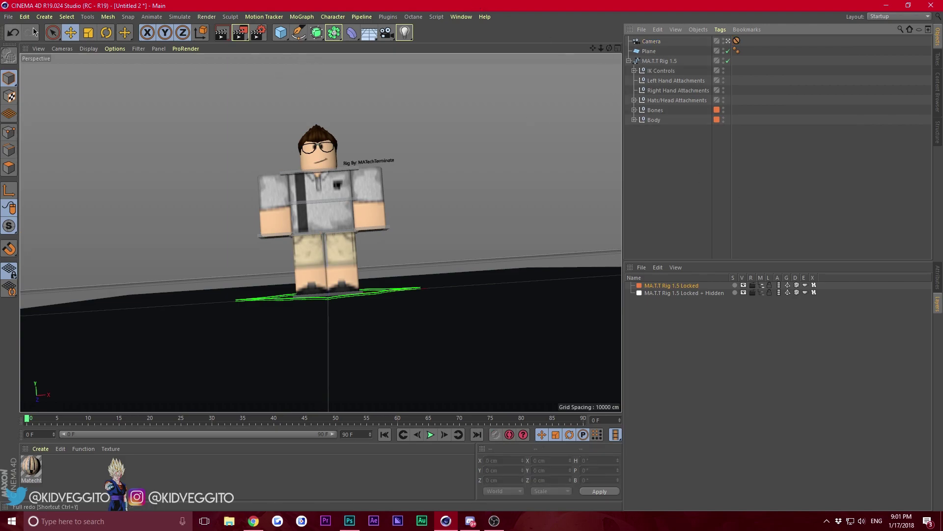
# Create a new standard material and set its colour value (V) to 40%
pyautogui.click(42, 448)
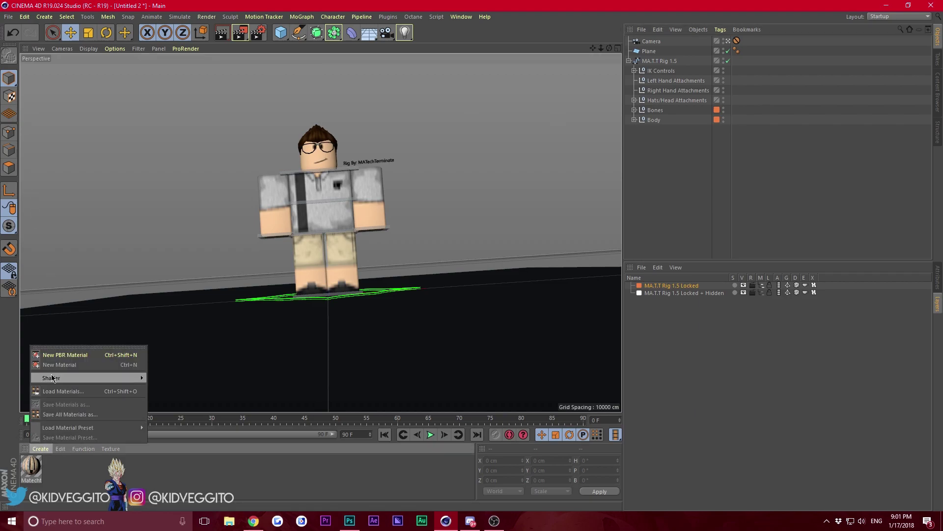
pyautogui.click(52, 366)
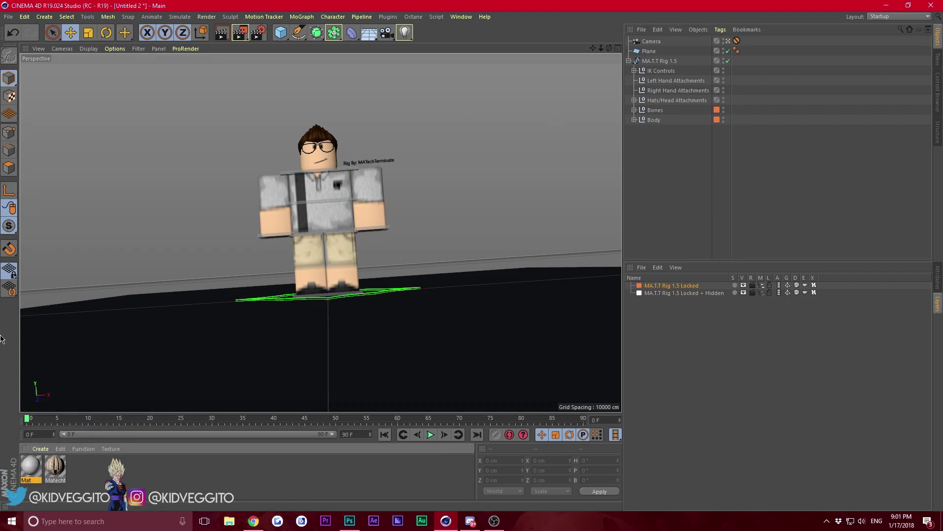
pyautogui.doubleClick(39, 475)
pyautogui.moveTo(200, 73); pyautogui.dragTo(652, 100)
pyautogui.click(516, 183)
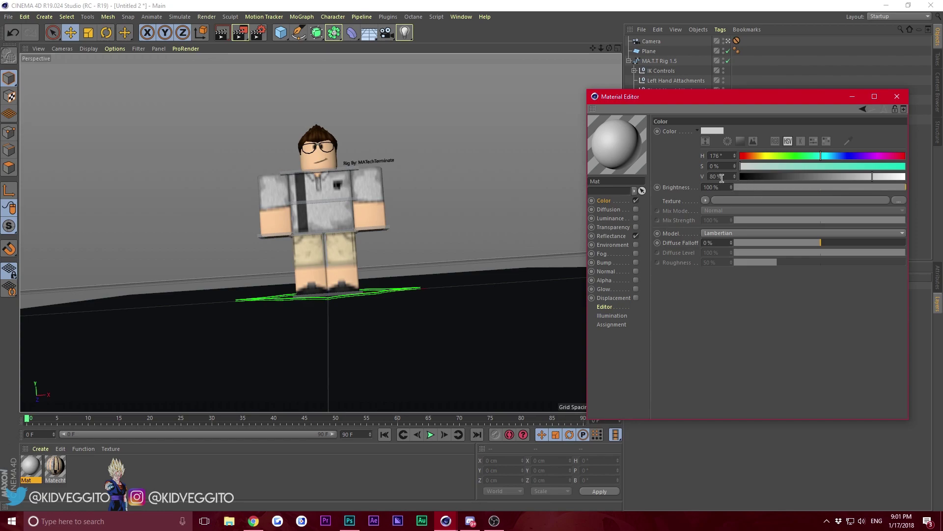
pyautogui.moveTo(814, 177); pyautogui.dragTo(818, 177)
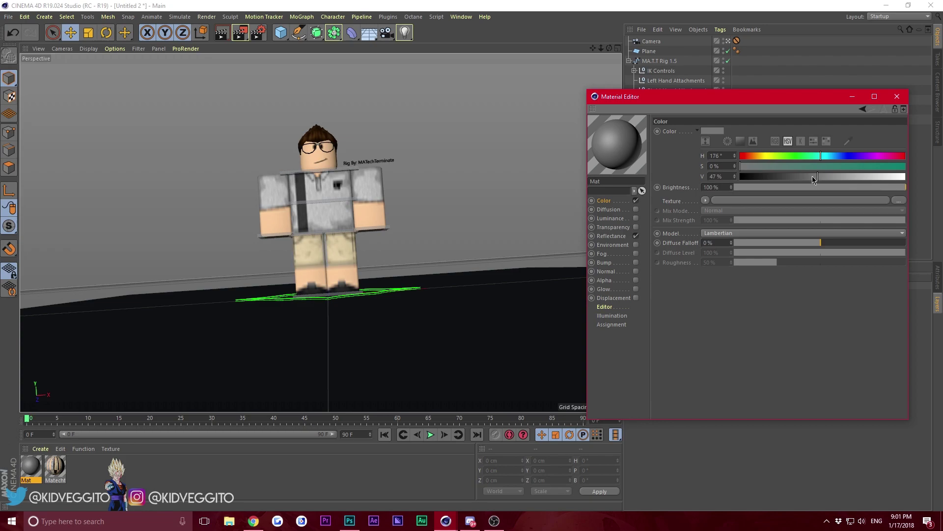
pyautogui.click(806, 176)
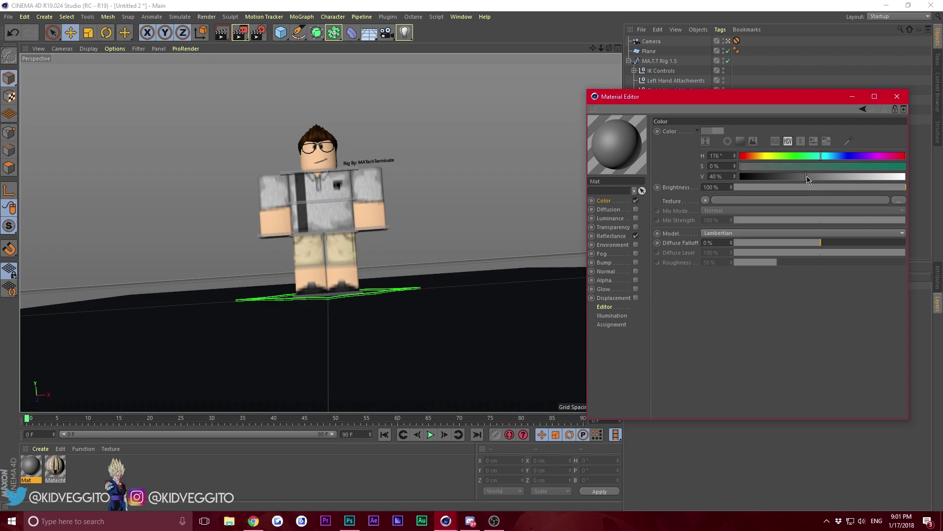
# Replace the new material's default specular reflectance layer with a GGX layer
pyautogui.click(612, 237)
pyautogui.click(697, 151)
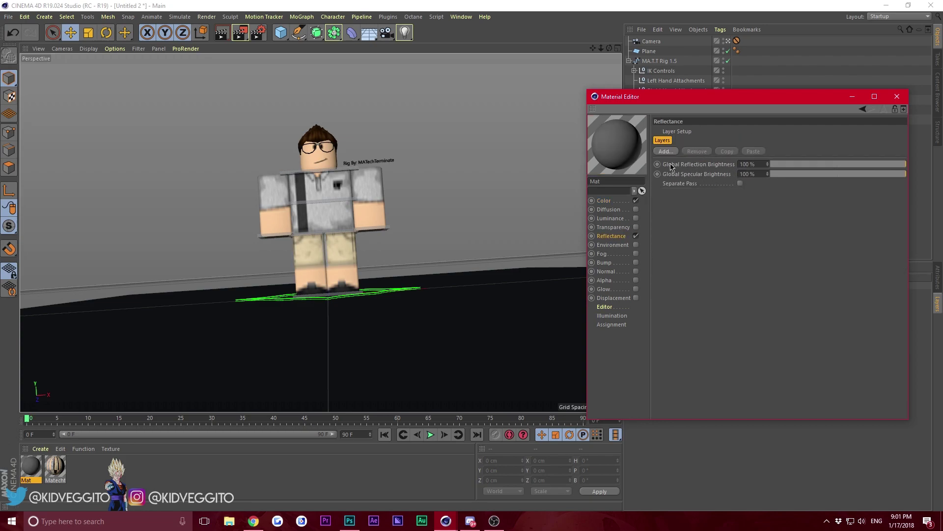
pyautogui.click(666, 152)
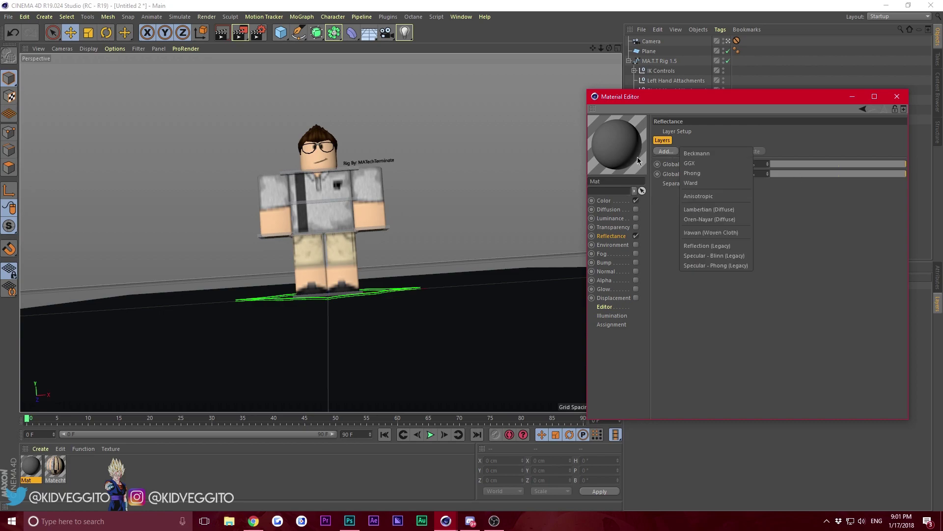
pyautogui.click(697, 163)
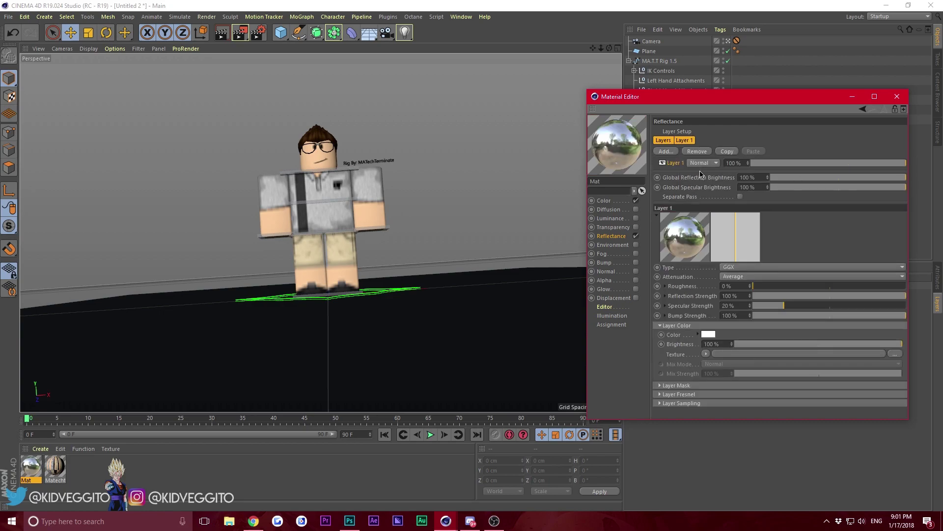
# Set the GGX layer's attenuation to Additive
pyautogui.click(730, 277)
pyautogui.click(703, 278)
pyautogui.click(674, 277)
pyautogui.click(731, 276)
pyautogui.click(739, 305)
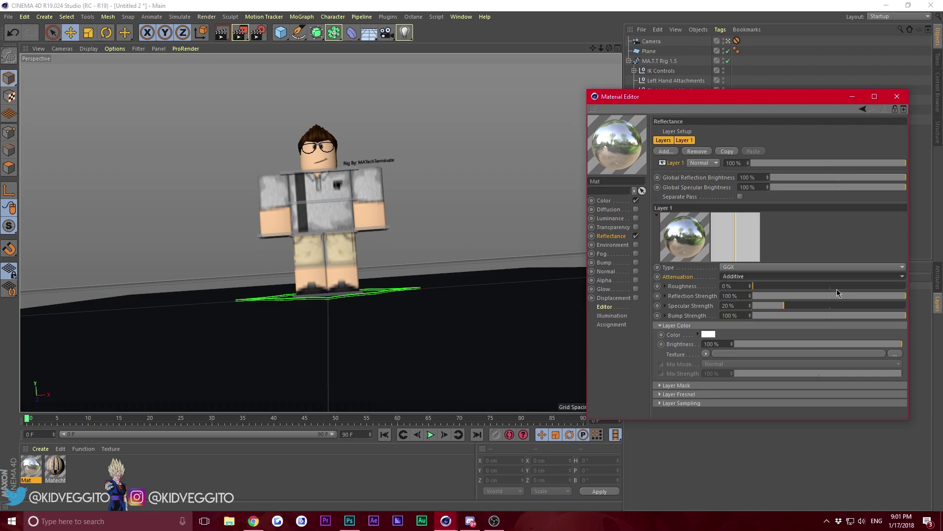
# Switch to Chrome to examine dark grunge images among the overlay texture results, and return to Cinema 4D
pyautogui.click(254, 521)
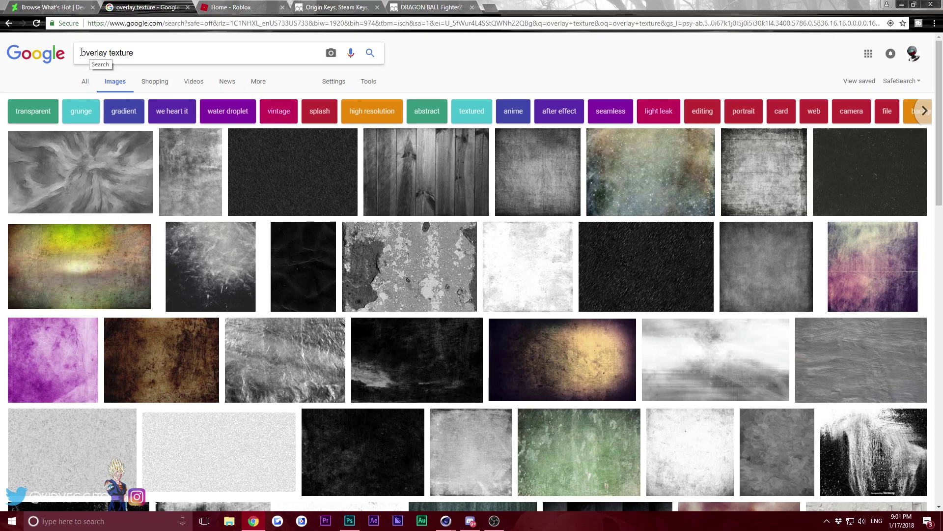
pyautogui.scroll(-4, 385, 344)
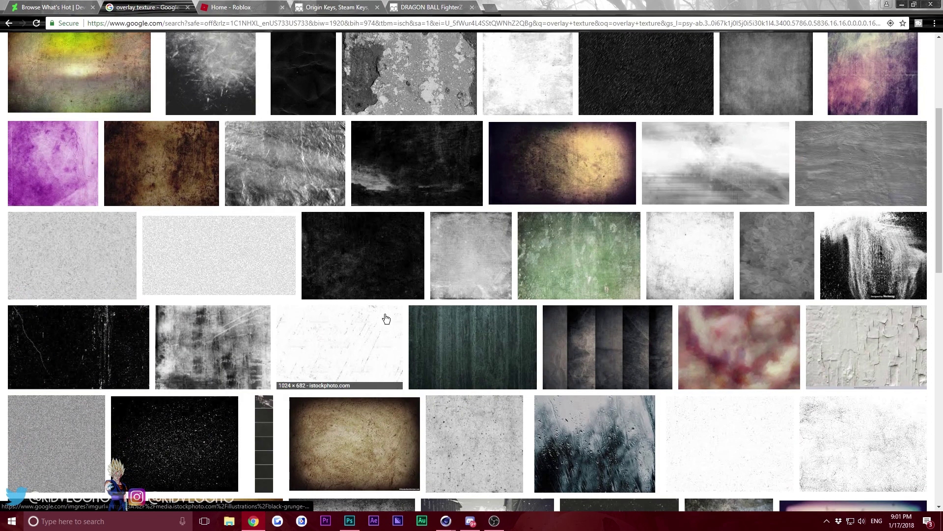
pyautogui.click(376, 266)
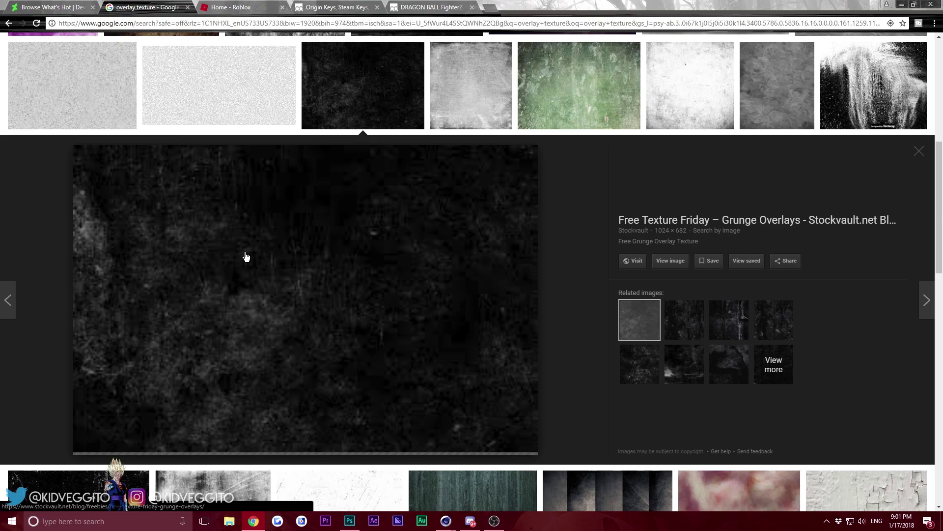
pyautogui.scroll(3, 360, 261)
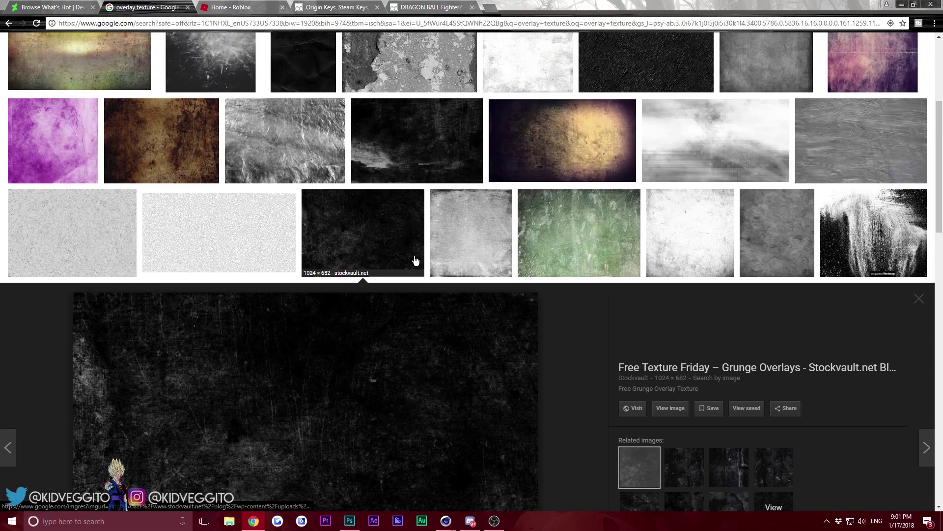
pyautogui.scroll(-3, 314, 294)
pyautogui.scroll(5, 257, 316)
pyautogui.click(364, 272)
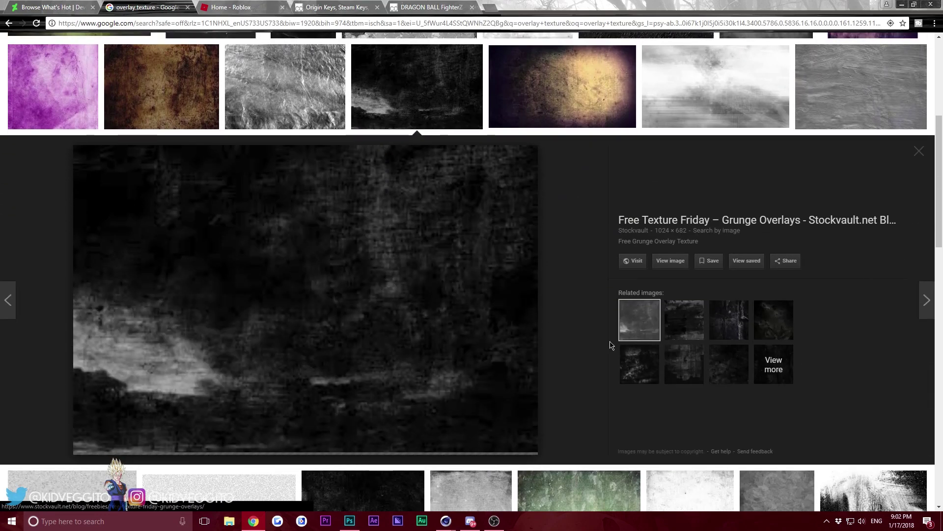
pyautogui.scroll(-10, 423, 297)
pyautogui.scroll(6, 427, 300)
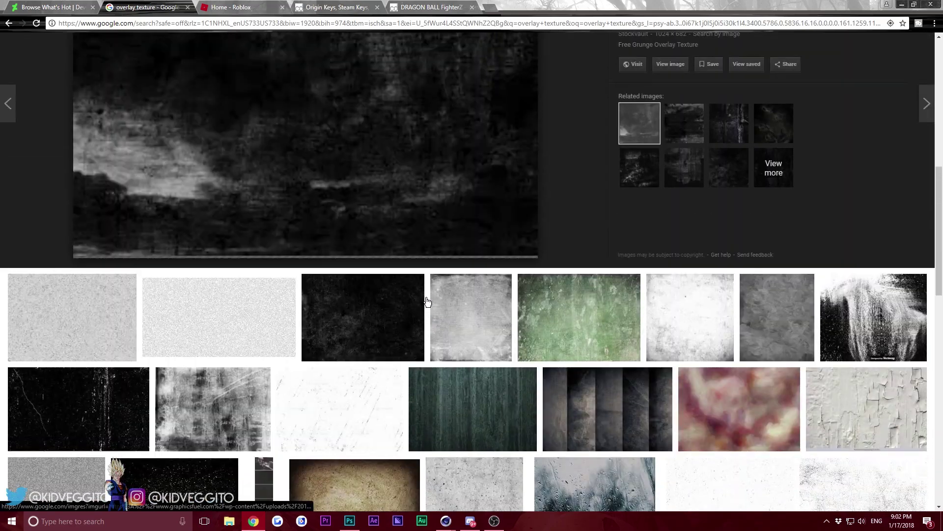
pyautogui.scroll(5, 426, 301)
pyautogui.scroll(-2, 426, 299)
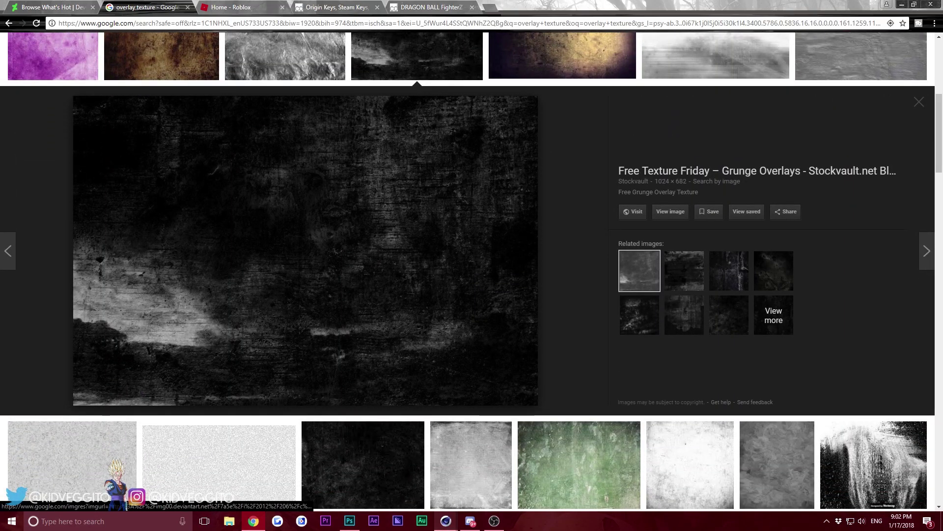
pyautogui.click(445, 521)
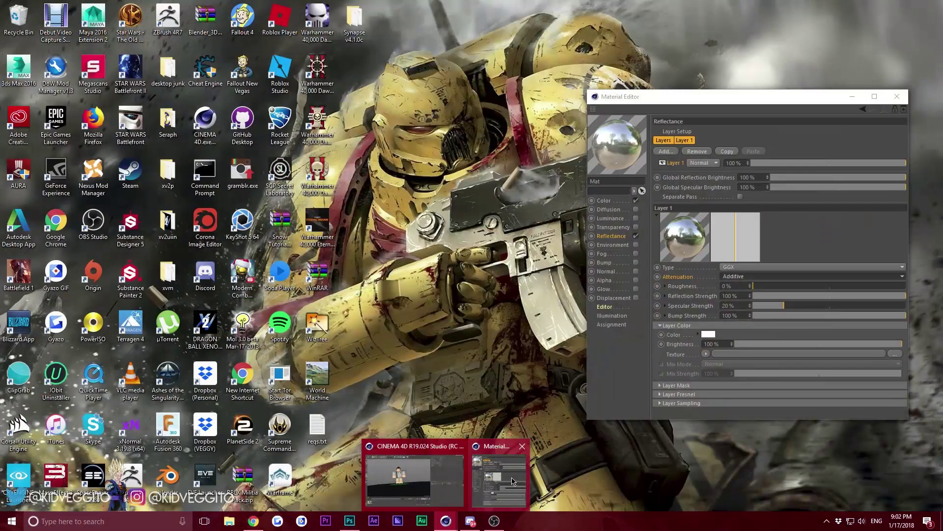
# Reveal the texture slot of the GGX layer's roughness and open its image file browser
pyautogui.click(513, 481)
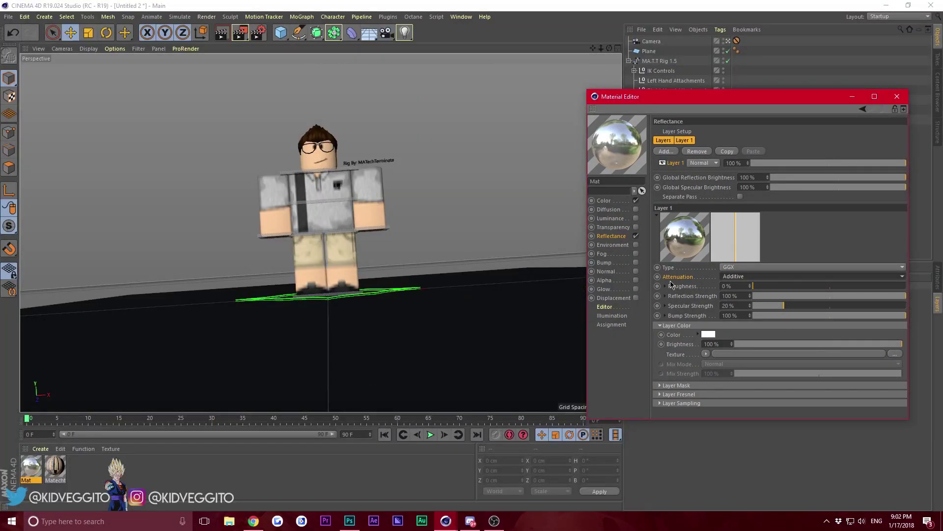
pyautogui.click(666, 286)
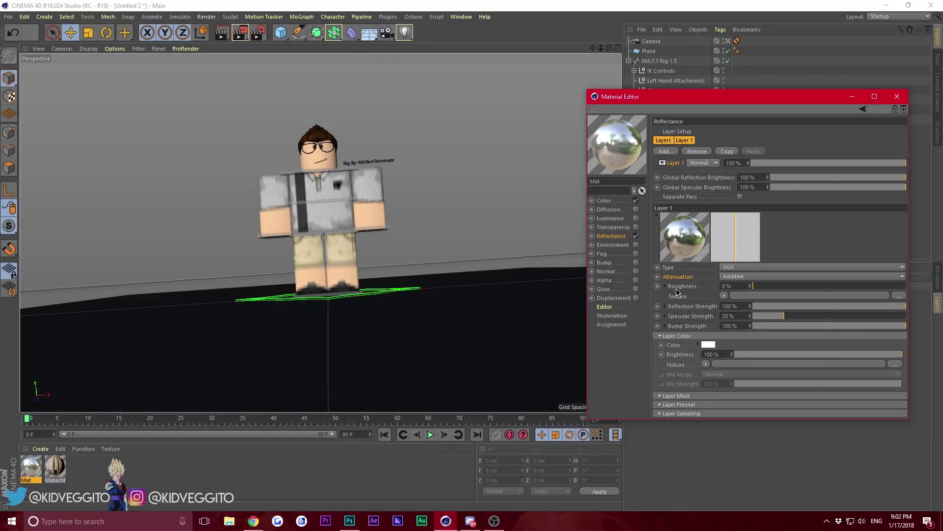
pyautogui.click(898, 296)
# Navigate to the Surface Imperfections folder inside Picture Library's Textures folder
pyautogui.click(349, 127)
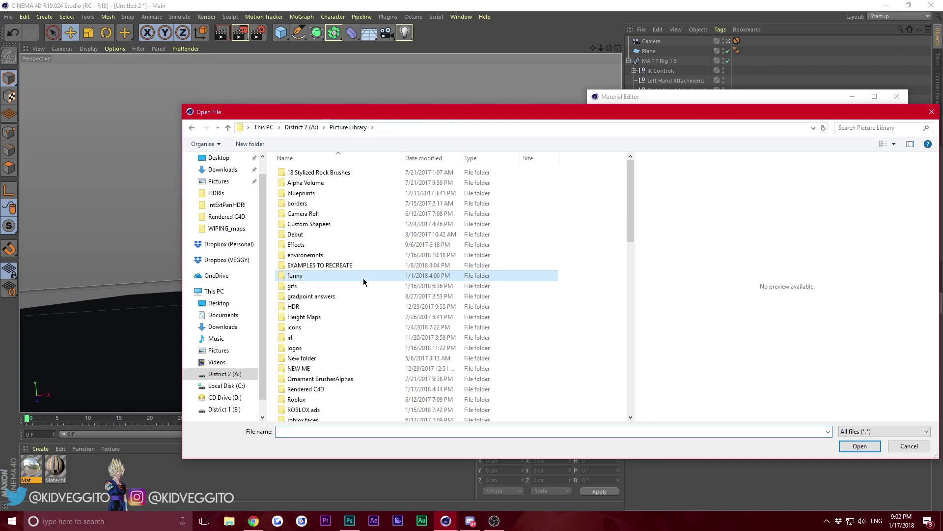
pyautogui.scroll(-5, 364, 278)
pyautogui.moveTo(564, 119); pyautogui.dragTo(459, 409)
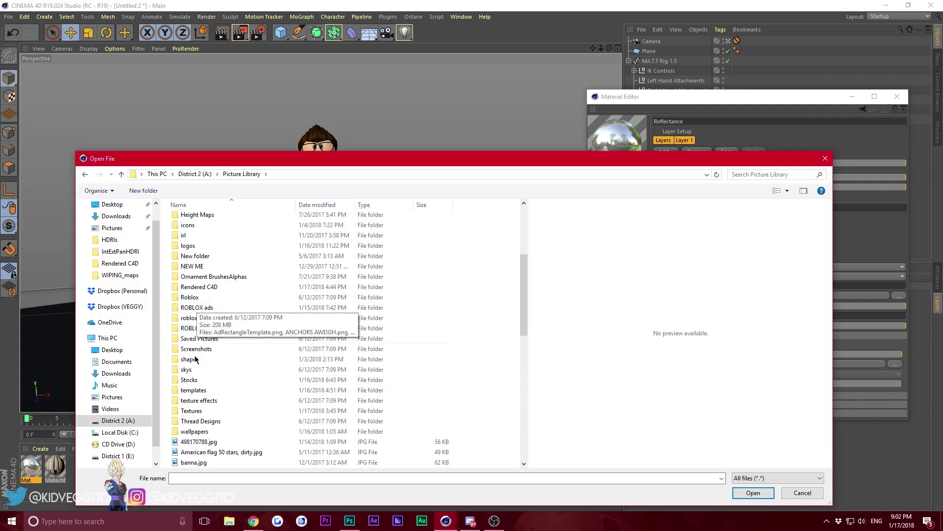
pyautogui.click(196, 393)
pyautogui.scroll(-4, 195, 395)
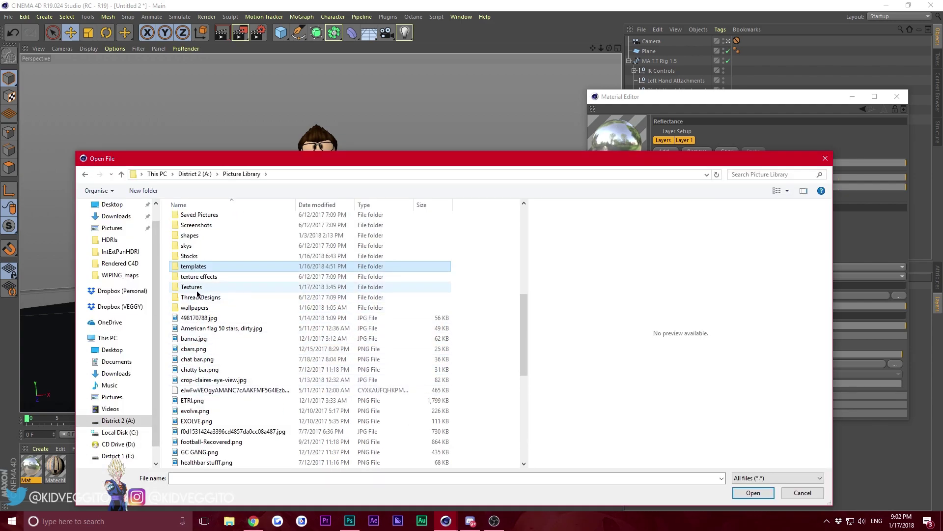
pyautogui.doubleClick(196, 289)
pyautogui.scroll(-6, 368, 344)
pyautogui.doubleClick(431, 303)
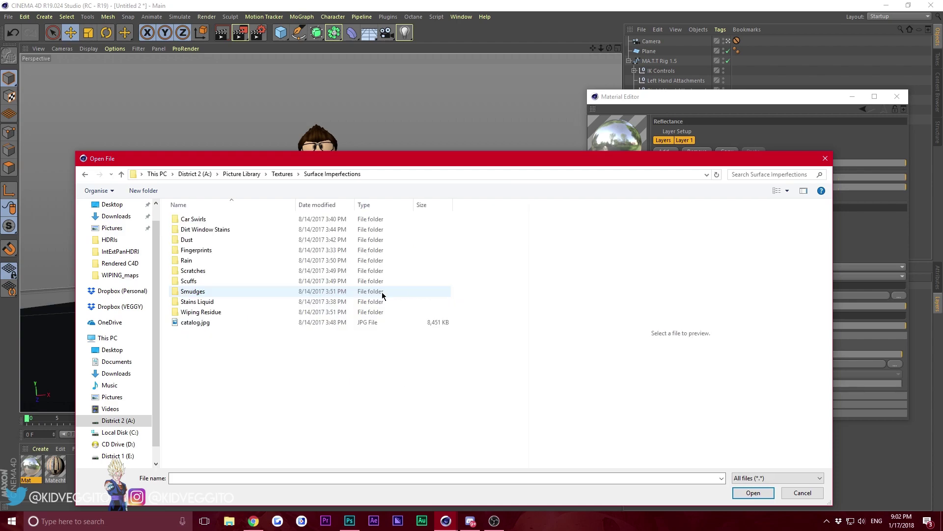
pyautogui.click(200, 251)
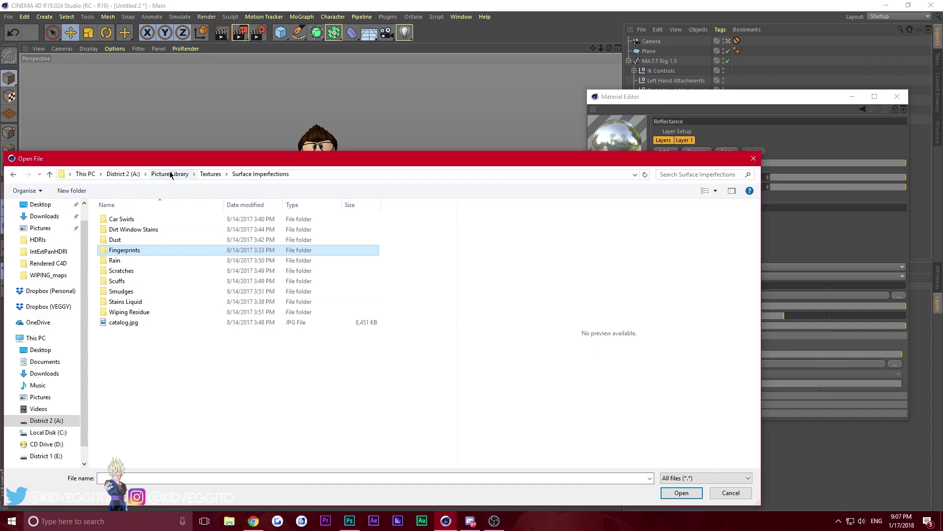
pyautogui.moveTo(182, 166); pyautogui.dragTo(226, 168)
# Switch to Chrome to examine the dark grunge overlay image in the overlay texture results, and return to Cinema 4D
pyautogui.click(254, 520)
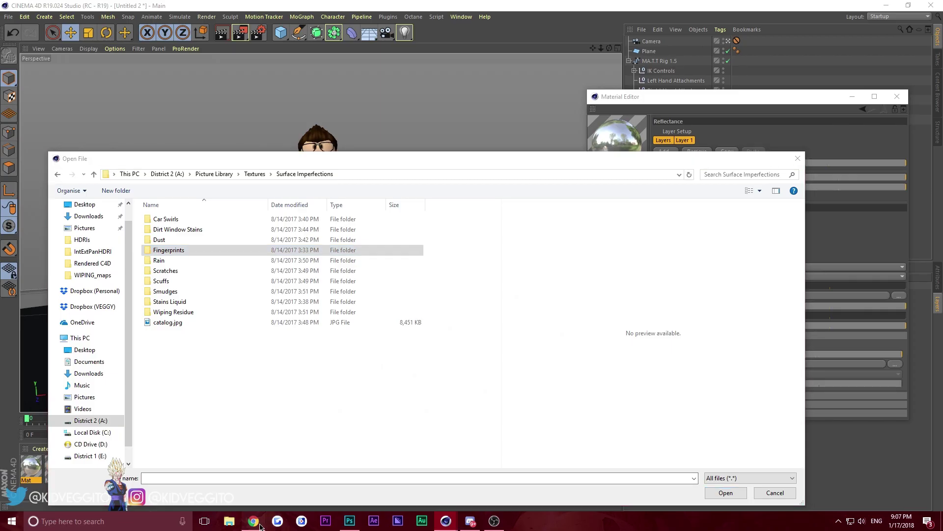
pyautogui.click(444, 6)
pyautogui.click(343, 6)
pyautogui.click(251, 6)
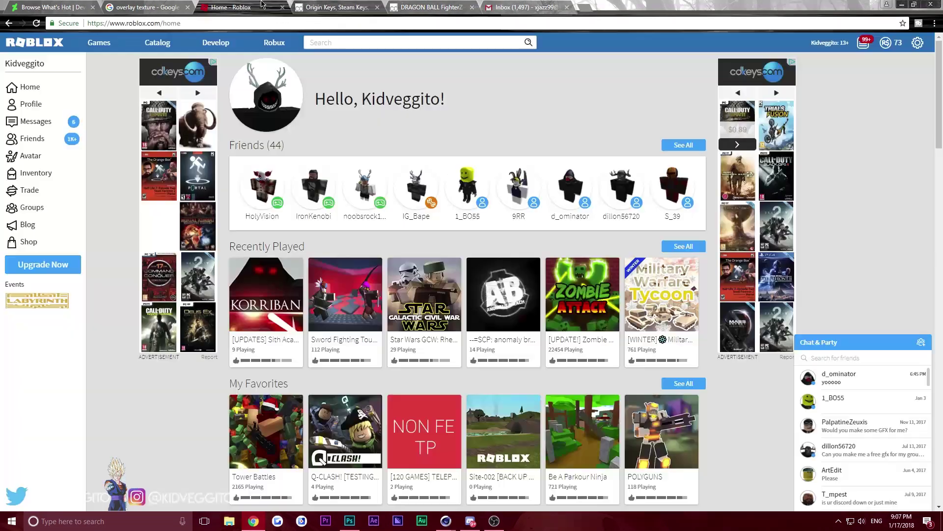
pyautogui.click(146, 5)
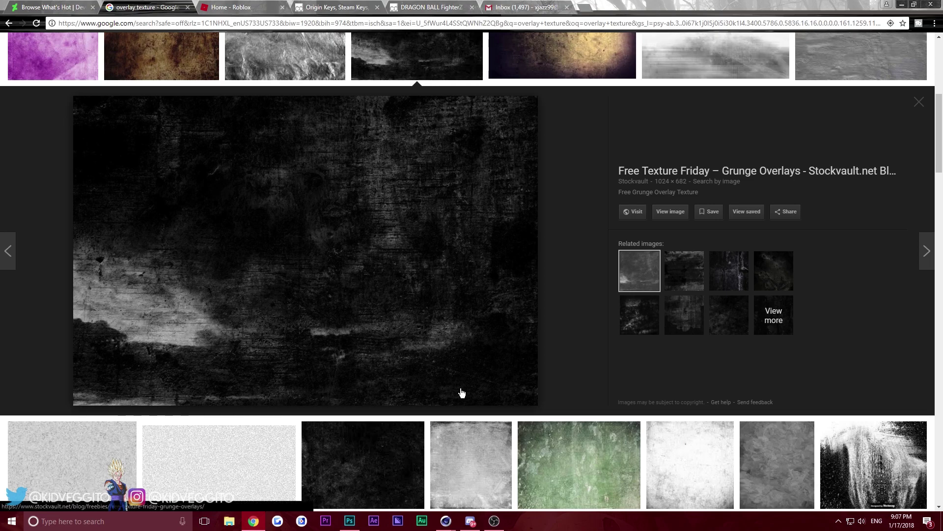
pyautogui.click(447, 523)
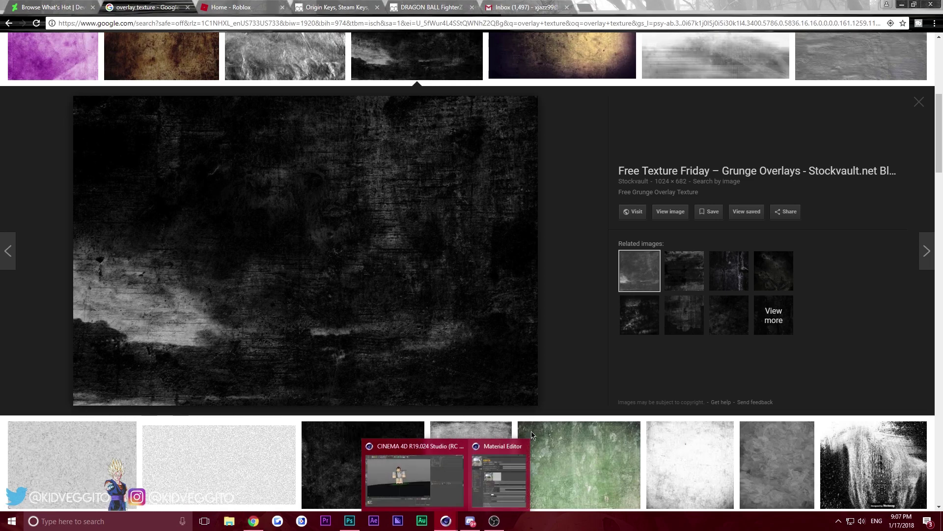
pyautogui.click(500, 476)
# Load WipingResidueHeavy001_OVERLAY_VAR1_6K.jpg from the Wiping Residue folder as roughness texture without a project copy, and set Roughness to 48%
pyautogui.moveTo(419, 163); pyautogui.dragTo(351, 426)
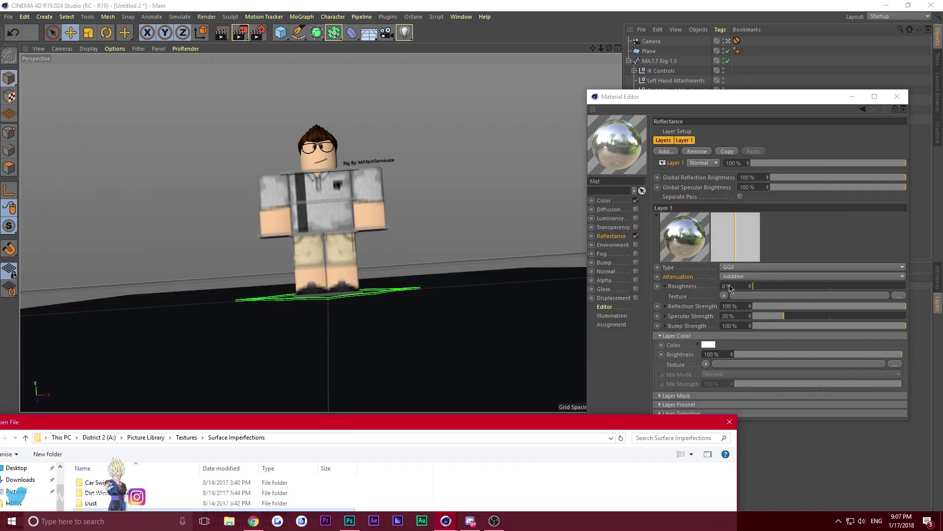
pyautogui.moveTo(439, 414); pyautogui.dragTo(591, 151)
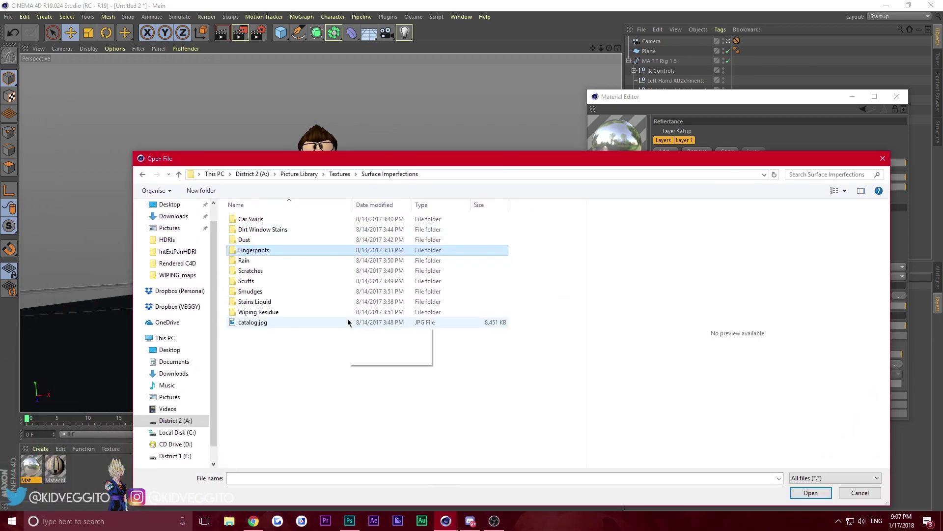
pyautogui.doubleClick(270, 312)
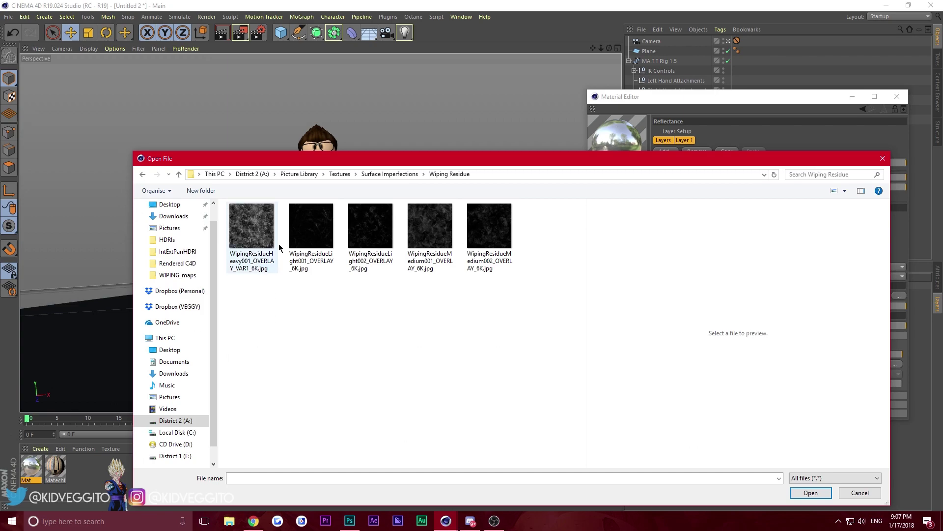
pyautogui.click(439, 229)
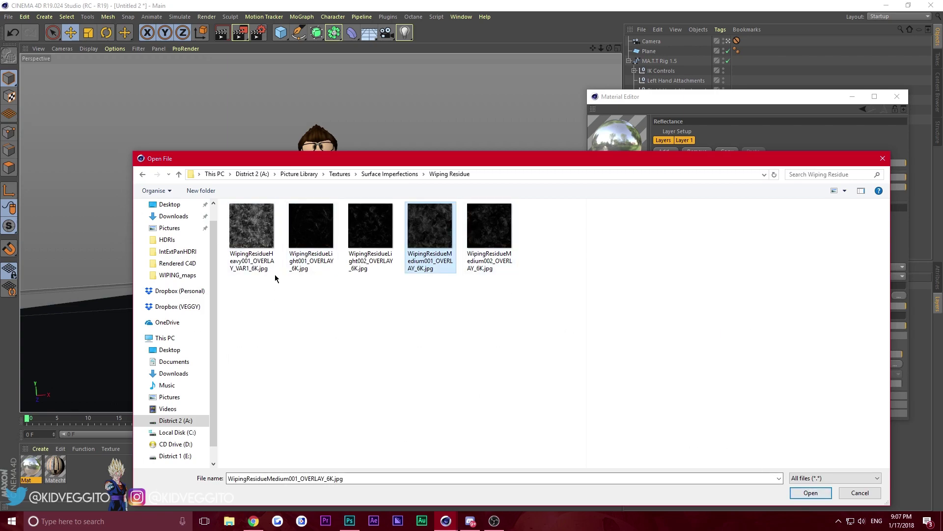
pyautogui.click(263, 237)
pyautogui.click(811, 493)
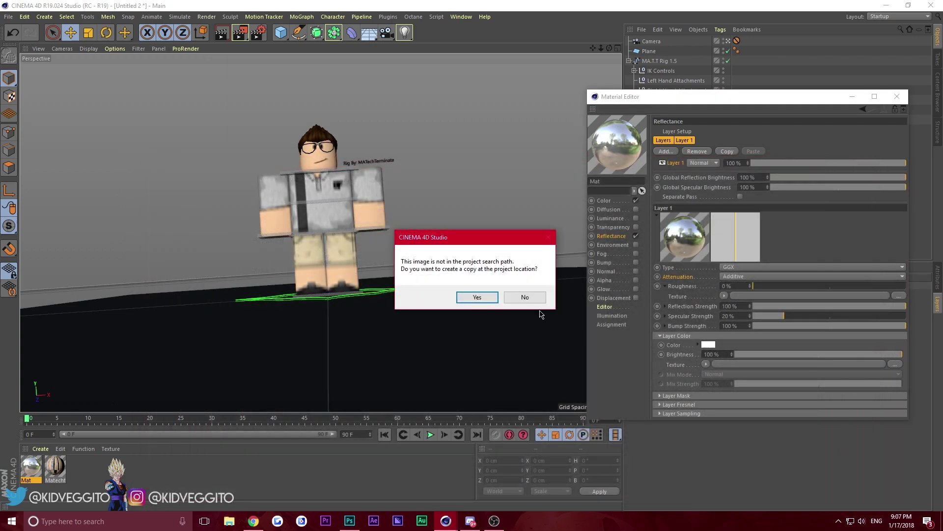
pyautogui.click(531, 301)
pyautogui.moveTo(761, 288); pyautogui.dragTo(823, 287)
pyautogui.moveTo(704, 100); pyautogui.dragTo(704, 44)
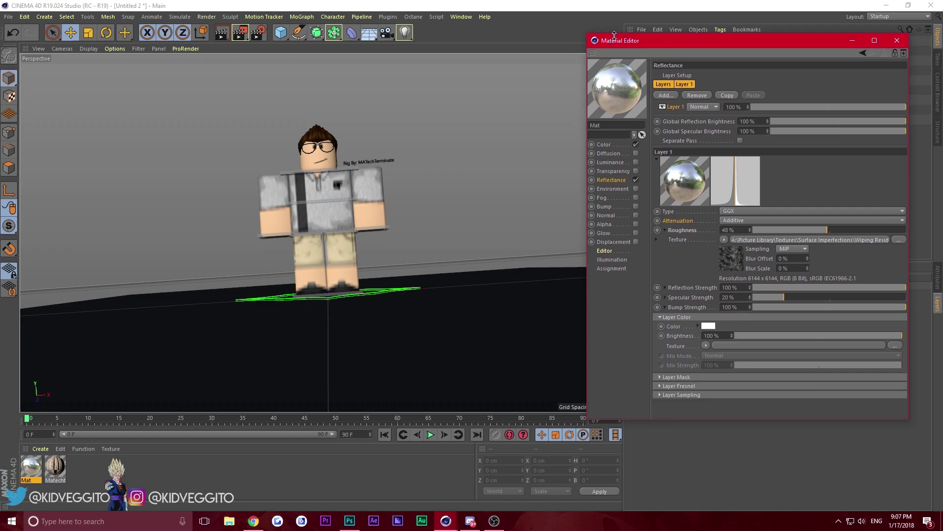
# Copy the roughness texture's shader and paste it as the Reflection Strength texture
pyautogui.click(725, 239)
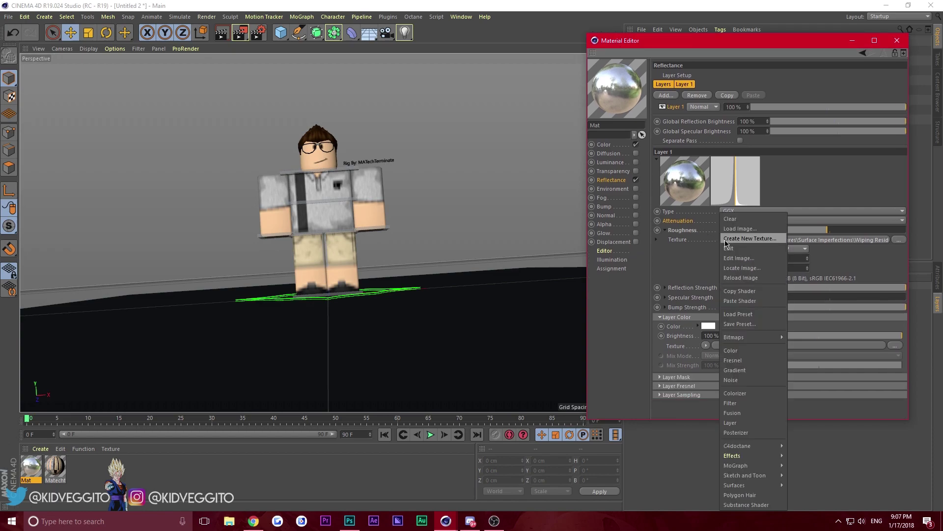
pyautogui.click(739, 292)
pyautogui.click(672, 290)
pyautogui.click(724, 297)
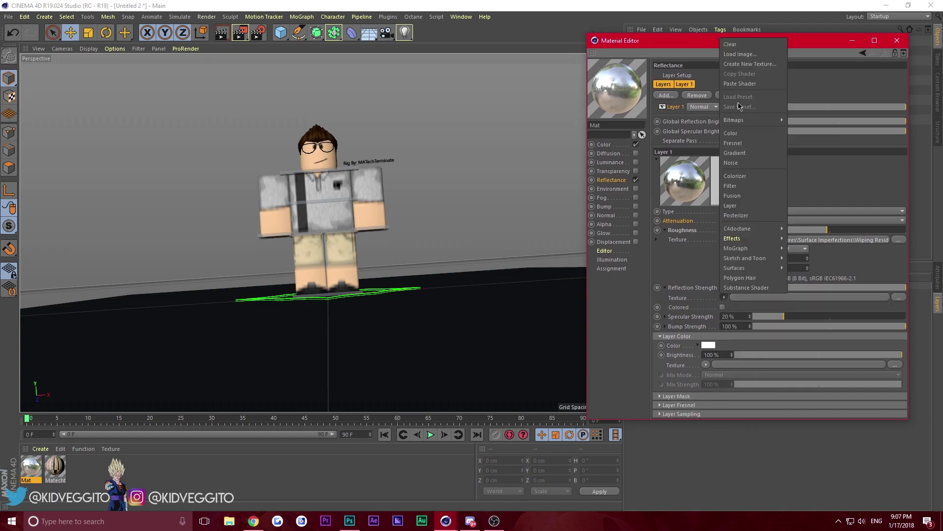
pyautogui.click(740, 86)
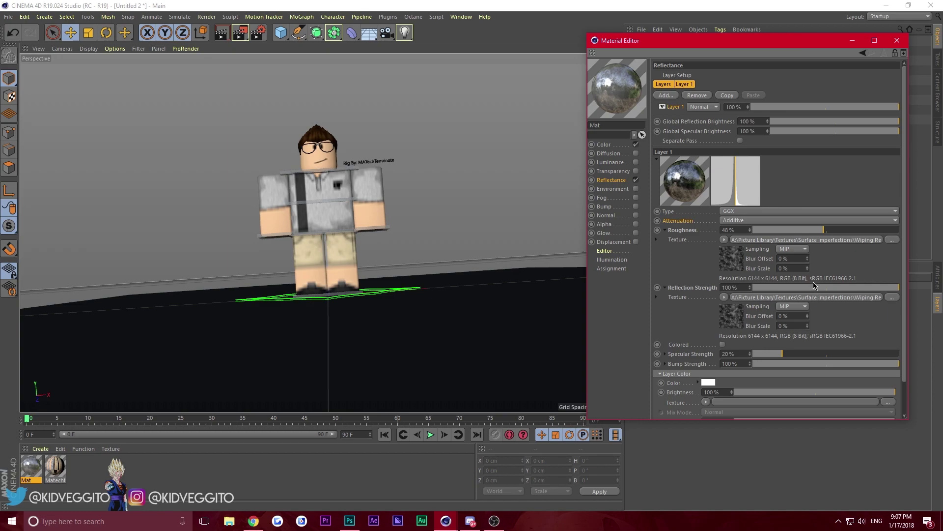
# Apply the material to the floor plane and set its texture preview size to No Scaling
pyautogui.click(30, 467)
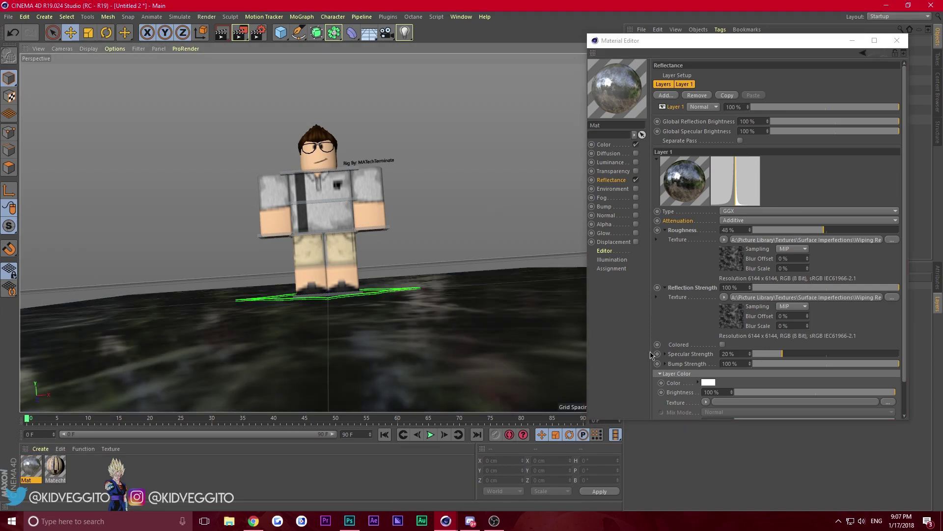
pyautogui.click(606, 251)
pyautogui.click(756, 84)
pyautogui.click(745, 100)
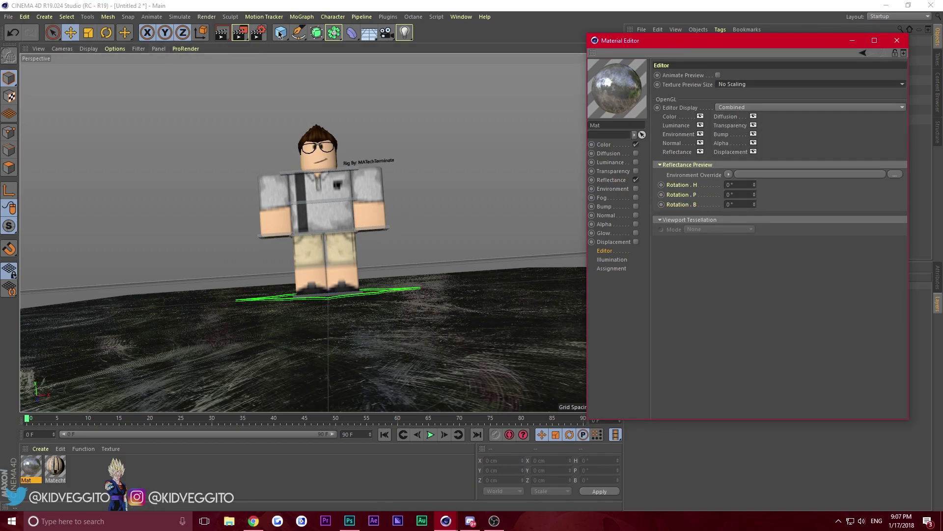
# Move the Material Editor clear of the object list and add a Sky object to the scene
pyautogui.moveTo(696, 42); pyautogui.dragTo(702, 258)
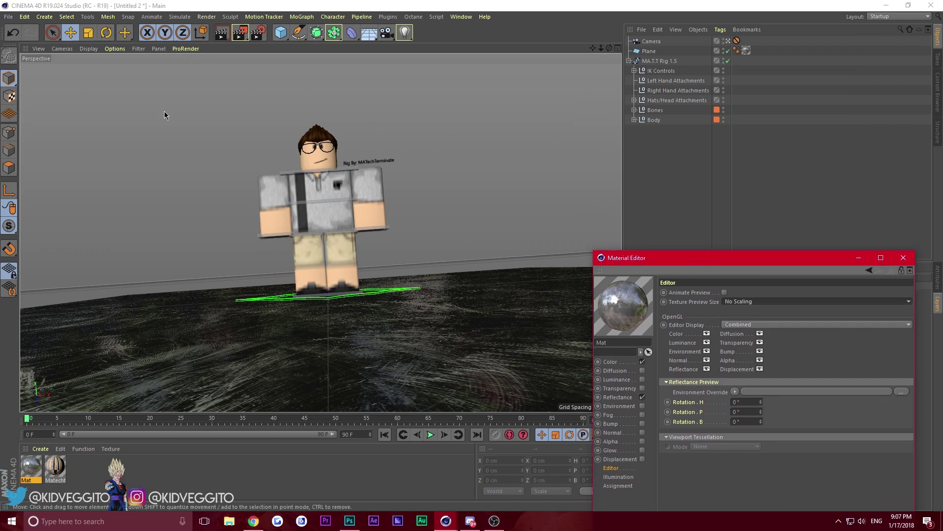
pyautogui.click(43, 17)
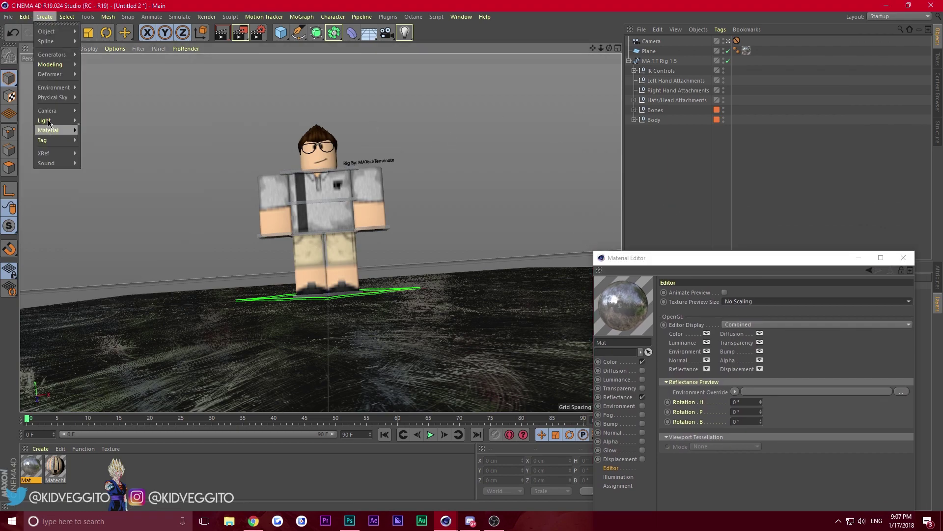
pyautogui.moveTo(54, 87)
pyautogui.click(98, 98)
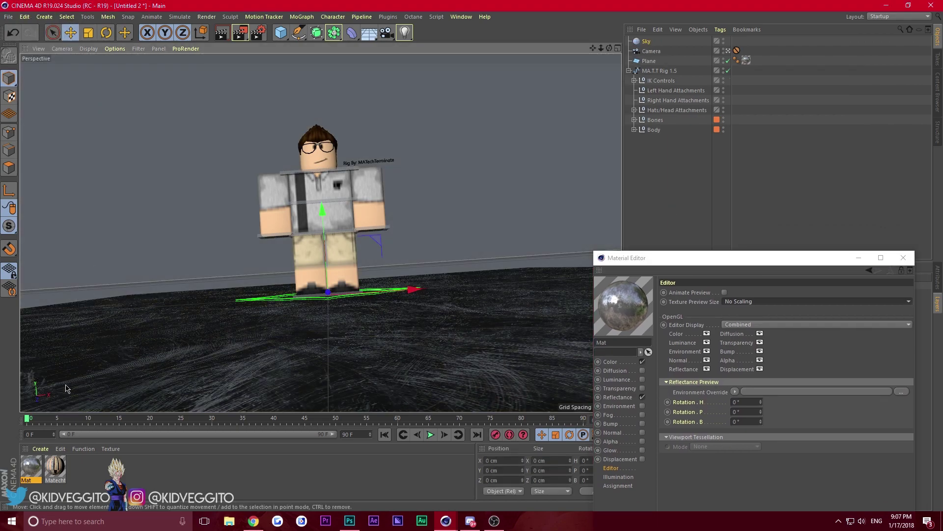
pyautogui.click(69, 17)
pyautogui.moveTo(45, 21)
pyautogui.moveTo(57, 90)
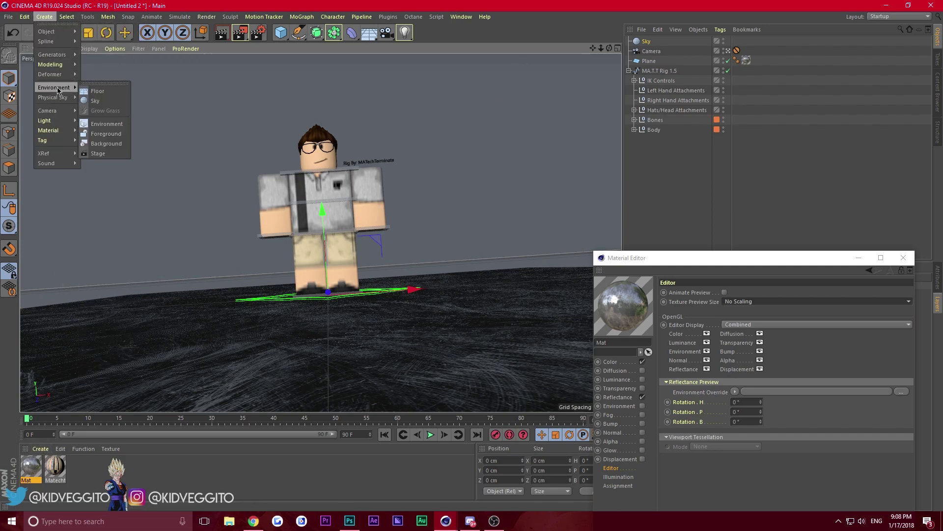
# Create a new material and apply it to the Sky object
pyautogui.click(39, 448)
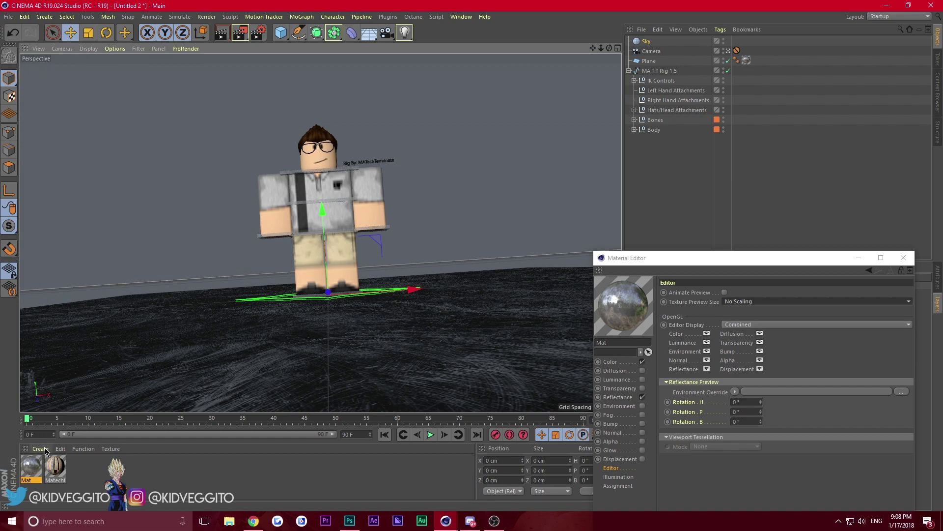
pyautogui.click(45, 448)
pyautogui.click(60, 365)
pyautogui.moveTo(33, 466); pyautogui.dragTo(641, 40)
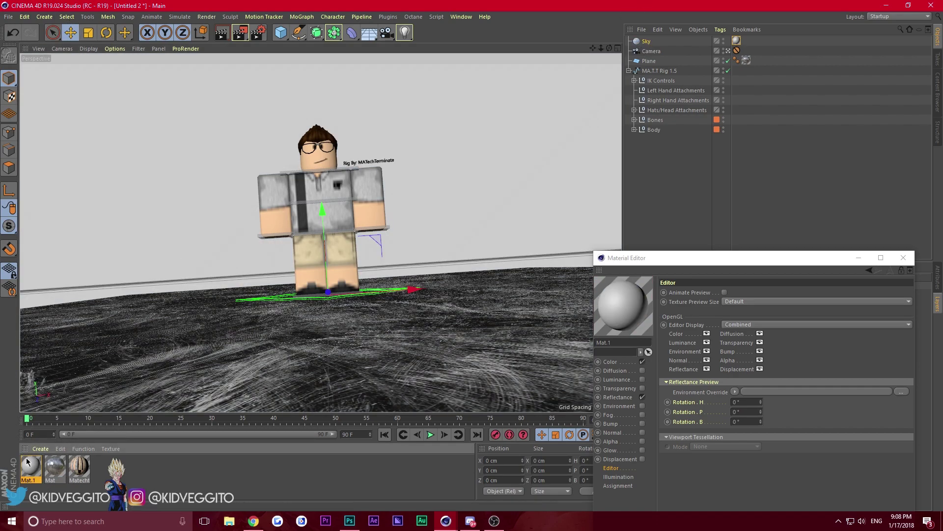
# Disable reflectance on the sky material and browse to Picture Library's HDR folder for its colour texture
pyautogui.doubleClick(29, 466)
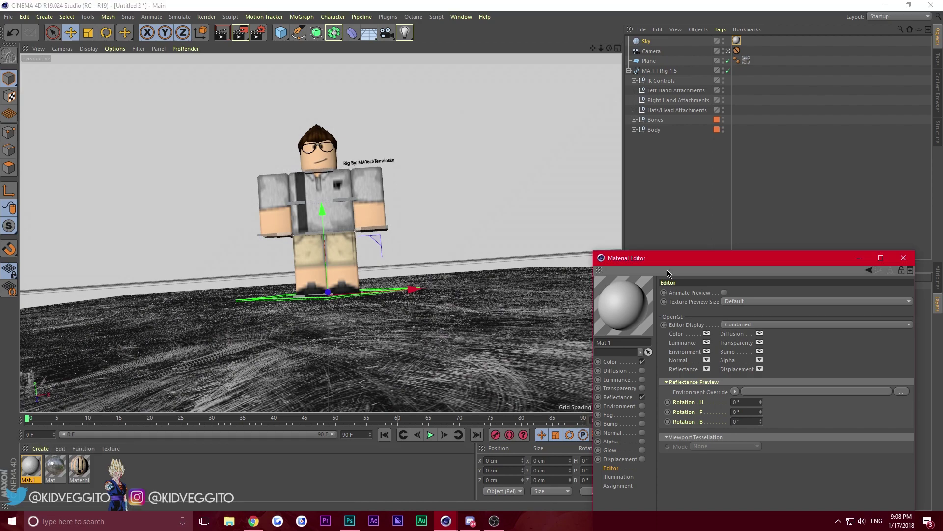
pyautogui.moveTo(658, 263); pyautogui.dragTo(630, 213)
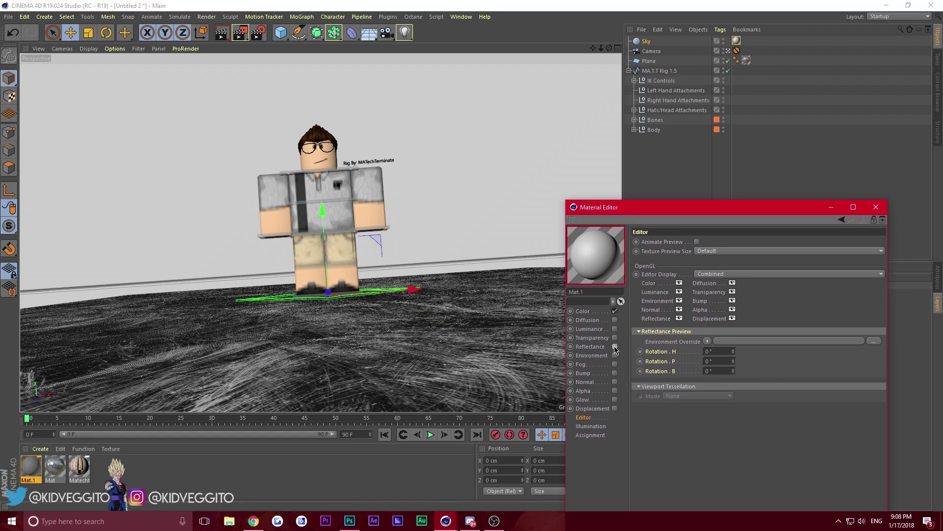
pyautogui.click(593, 314)
pyautogui.click(879, 311)
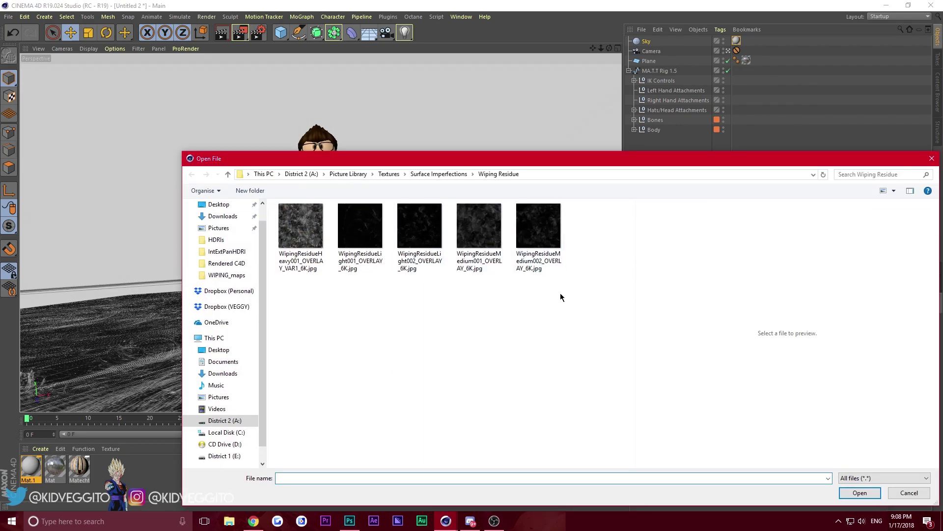
pyautogui.click(346, 174)
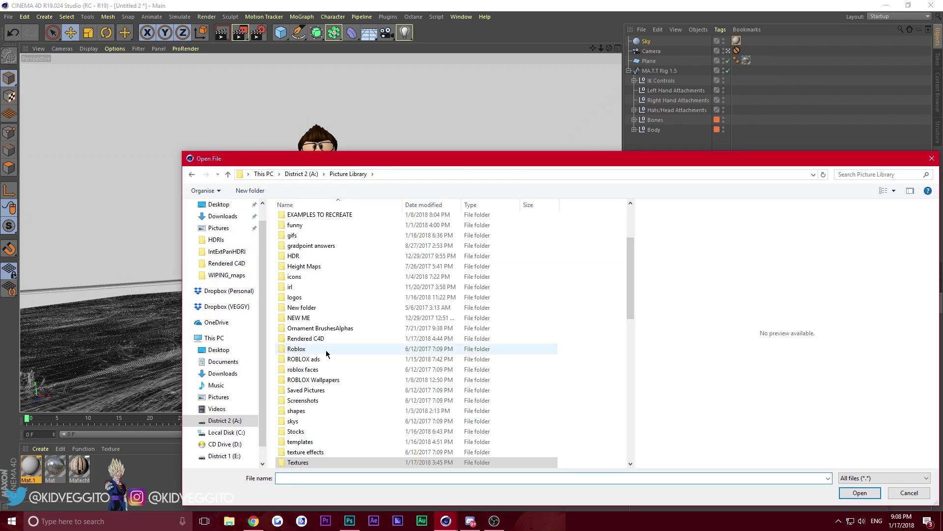
pyautogui.scroll(1, 313, 290)
pyautogui.doubleClick(297, 277)
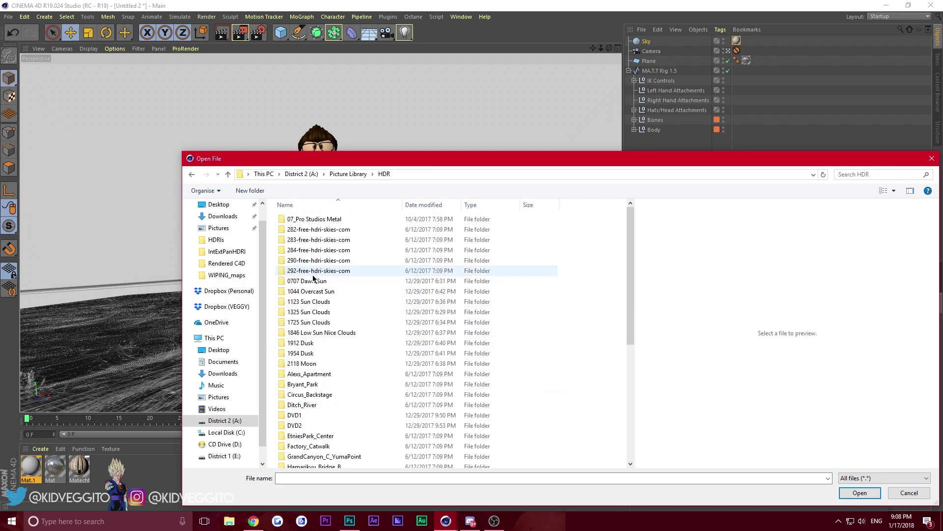
# Switch to Chrome and search Google for "free hdris"
pyautogui.click(254, 521)
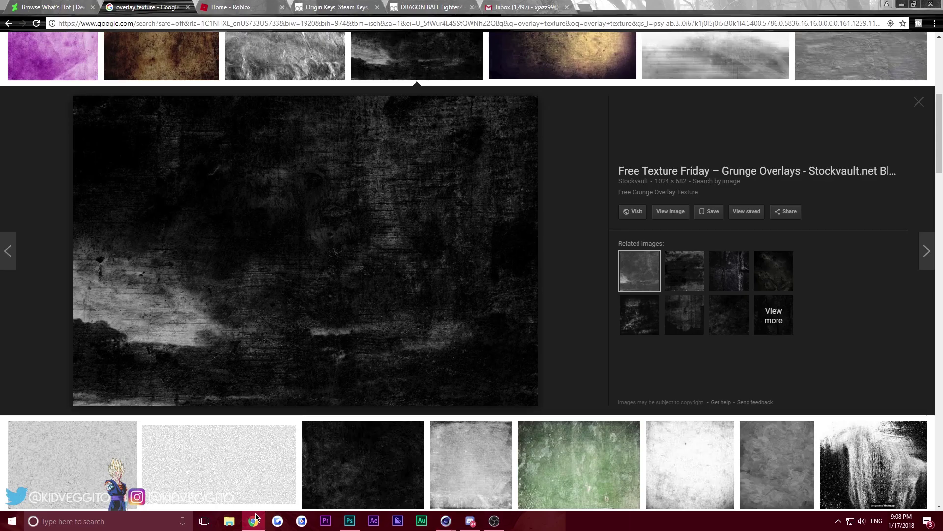
pyautogui.scroll(2, 200, 51)
pyautogui.click(78, 9)
pyautogui.click(116, 25)
pyautogui.press('BackSpace')
pyautogui.write('hdr')
pyautogui.press('BackSpace')
pyautogui.press('BackSpace')
pyautogui.press('BackSpace')
pyautogui.press('BackSpace')
pyautogui.write('free hdris')
pyautogui.press('Return')
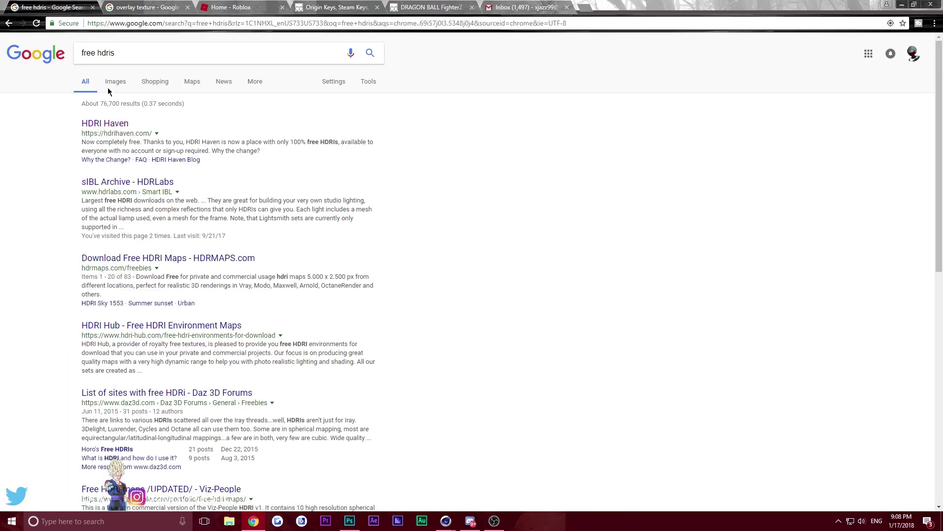
# Open the HDRI Haven site from the search results and look over its home page
pyautogui.click(104, 124)
pyautogui.scroll(-4, 344, 344)
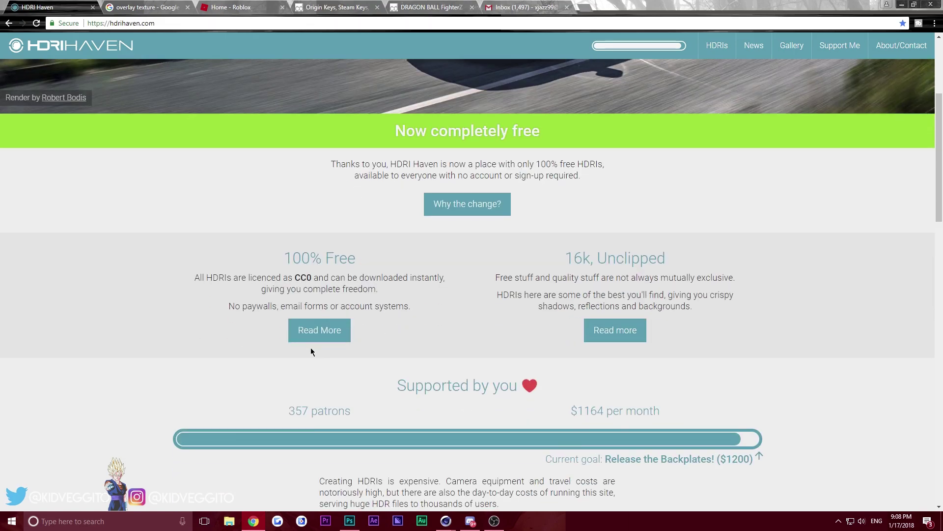
pyautogui.scroll(2, 221, 297)
# Switch back to Cinema 4D and open the IntExtPanHDRI folder in the HDR library for the sky texture
pyautogui.click(446, 520)
pyautogui.click(507, 484)
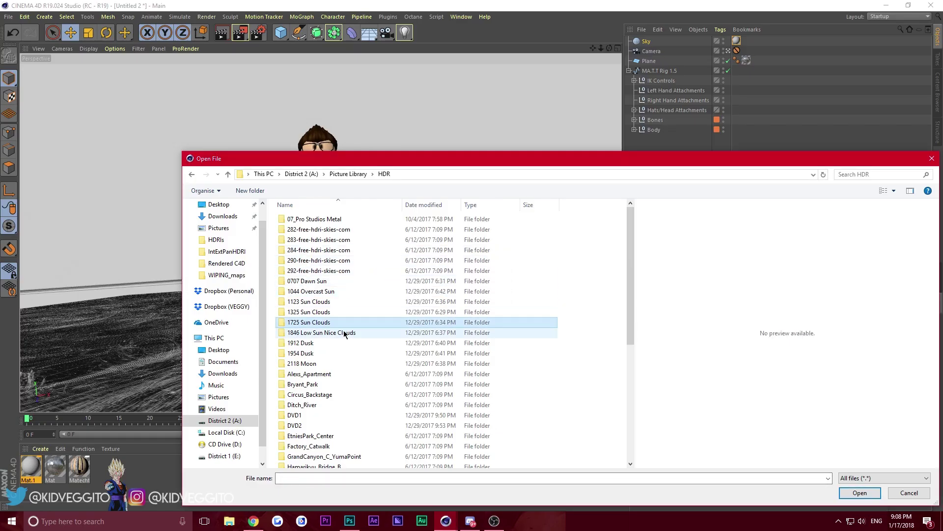
pyautogui.scroll(-5, 349, 334)
pyautogui.doubleClick(305, 379)
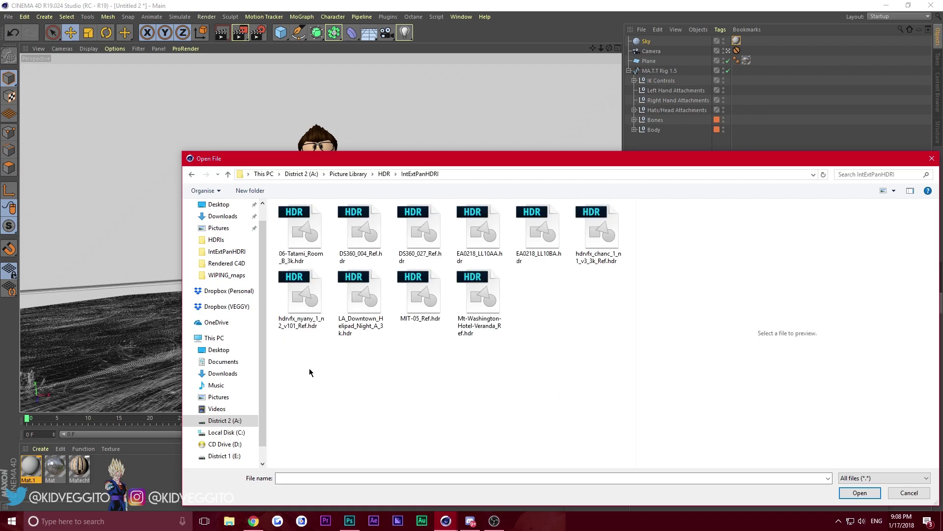
# Load DS360_004_Ref.hdr as the sky material's colour texture without copying it to the project location
pyautogui.rightClick(355, 228)
pyautogui.click(321, 354)
pyautogui.click(360, 301)
pyautogui.click(361, 234)
pyautogui.click(862, 493)
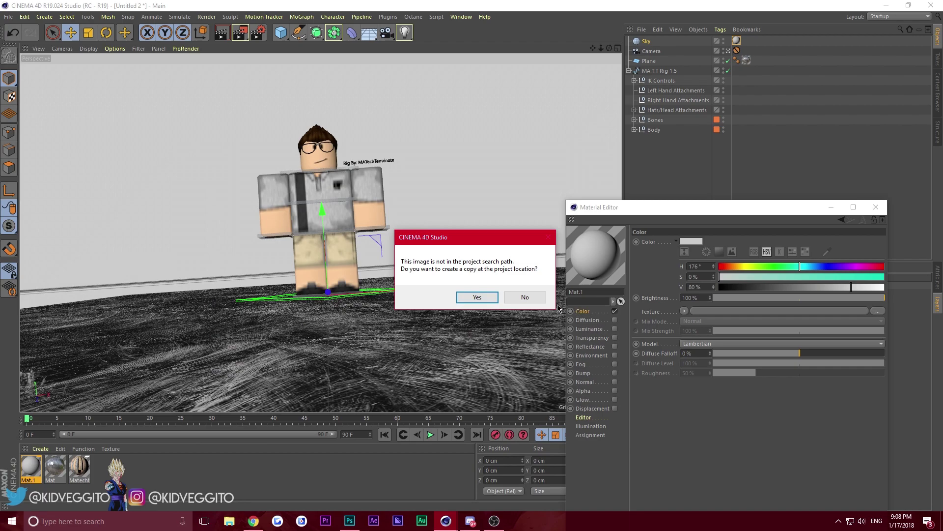
pyautogui.click(528, 297)
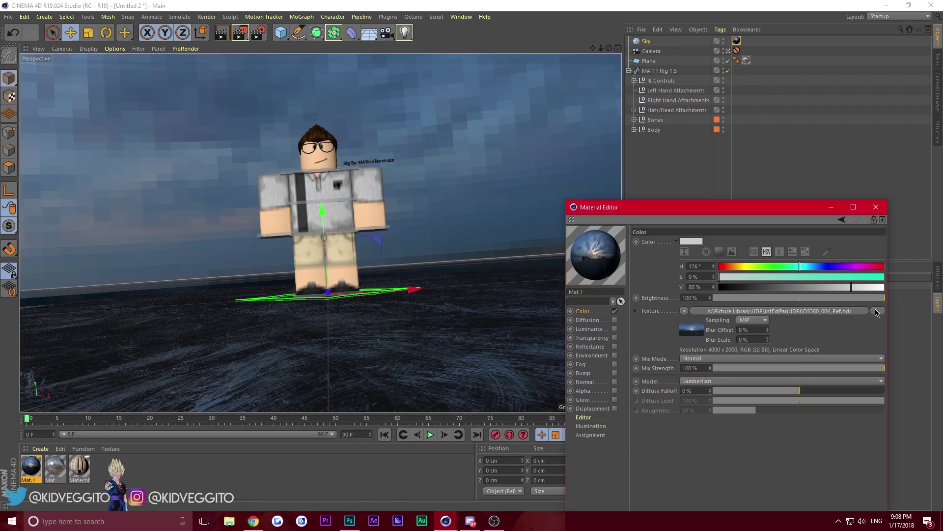
# Replace the sky texture with EA0218_LL10AA.hdr, decline the project copy and close the Material Editor
pyautogui.click(877, 311)
pyautogui.click(846, 486)
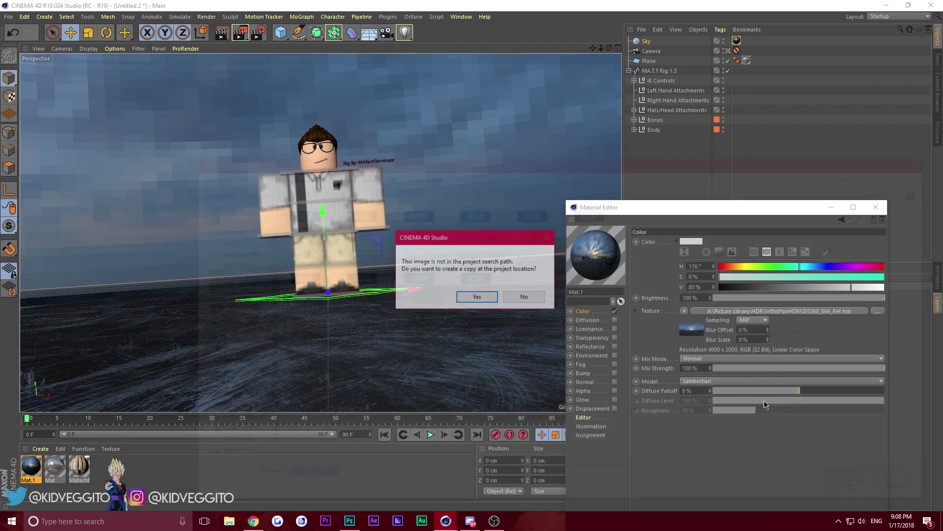
pyautogui.click(524, 296)
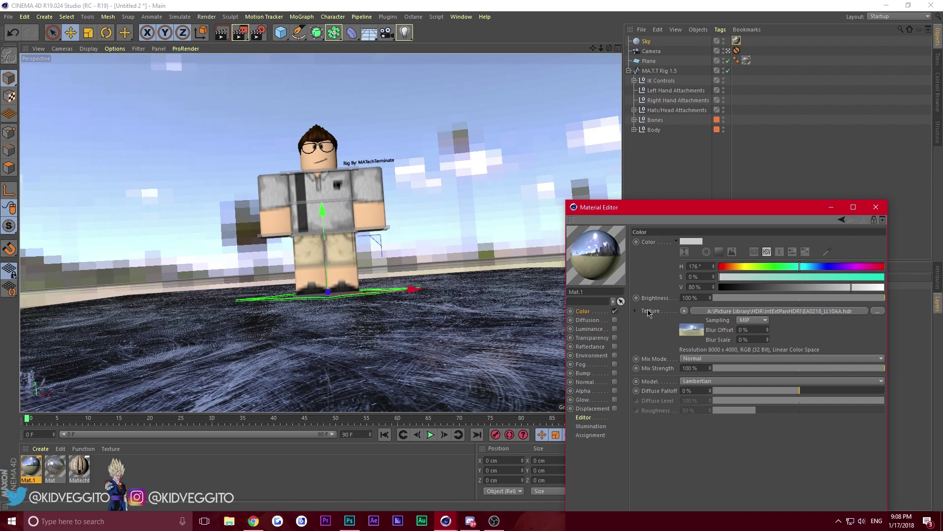
pyautogui.click(875, 207)
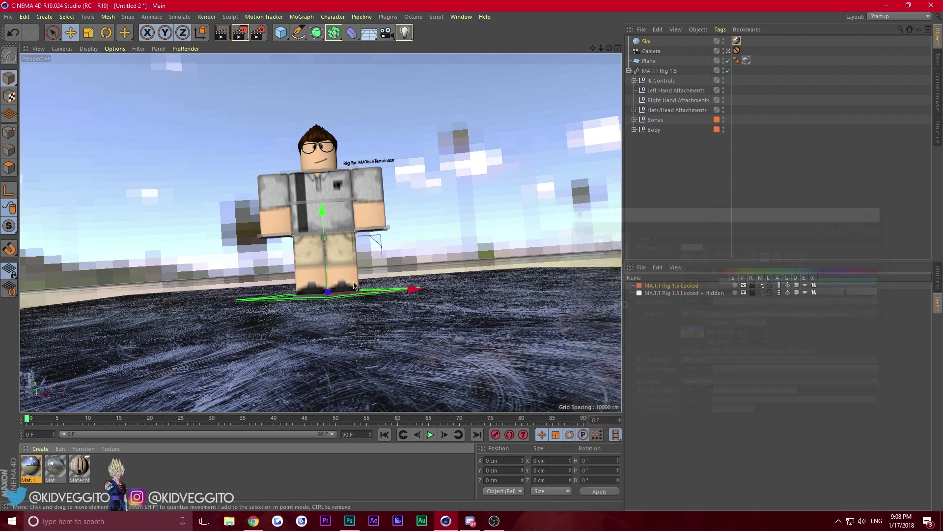
# Apply the HDRI material to the Sky object again and delete one of its two material tags
pyautogui.moveTo(551, 107); pyautogui.dragTo(654, 40)
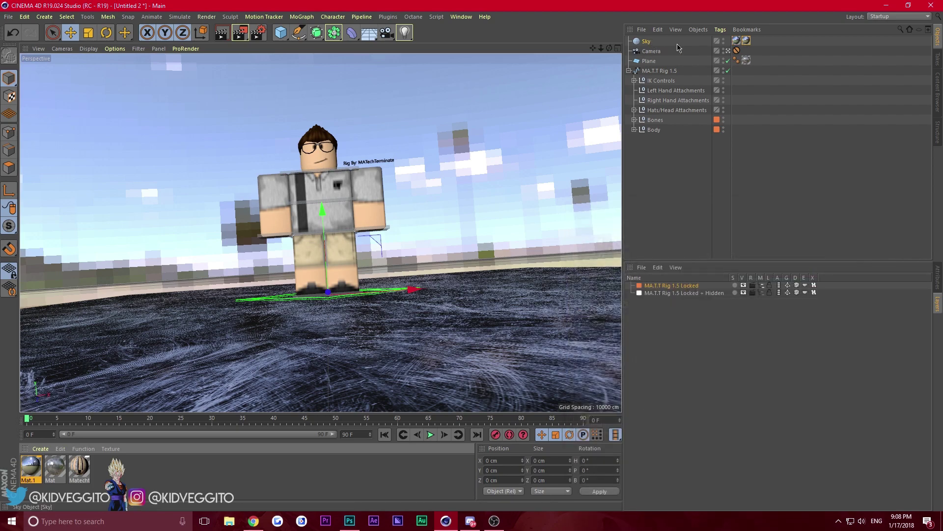
pyautogui.click(736, 43)
pyautogui.press('Delete')
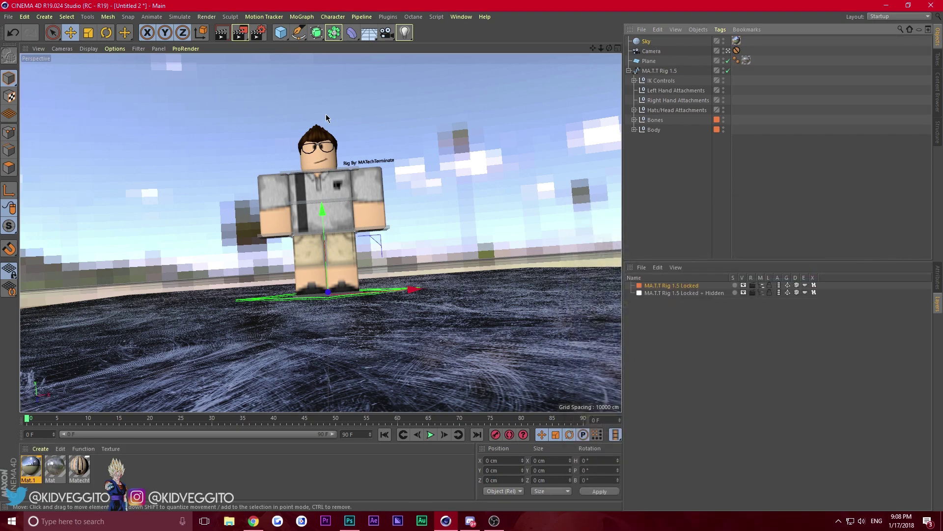
# Add Global Illumination with the Exterior - HDR Image preset to the render settings and render the viewport
pyautogui.click(258, 33)
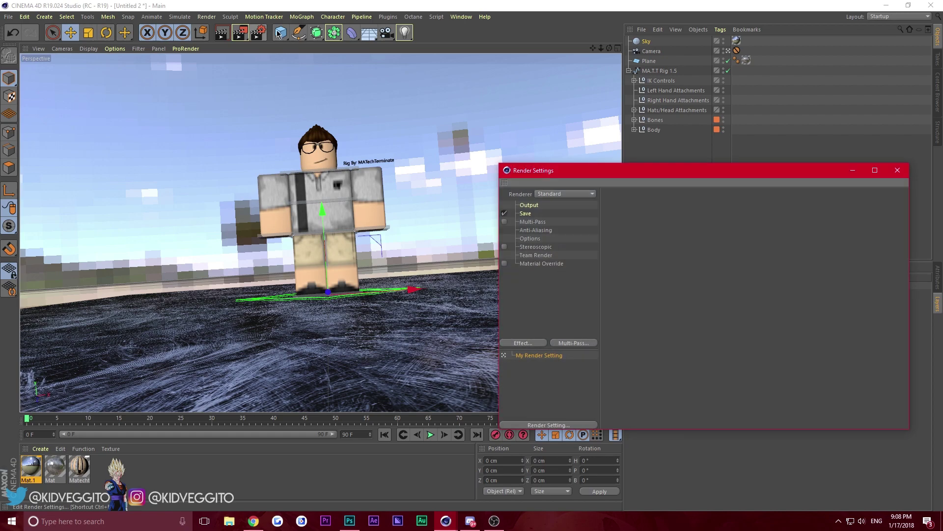
pyautogui.click(524, 342)
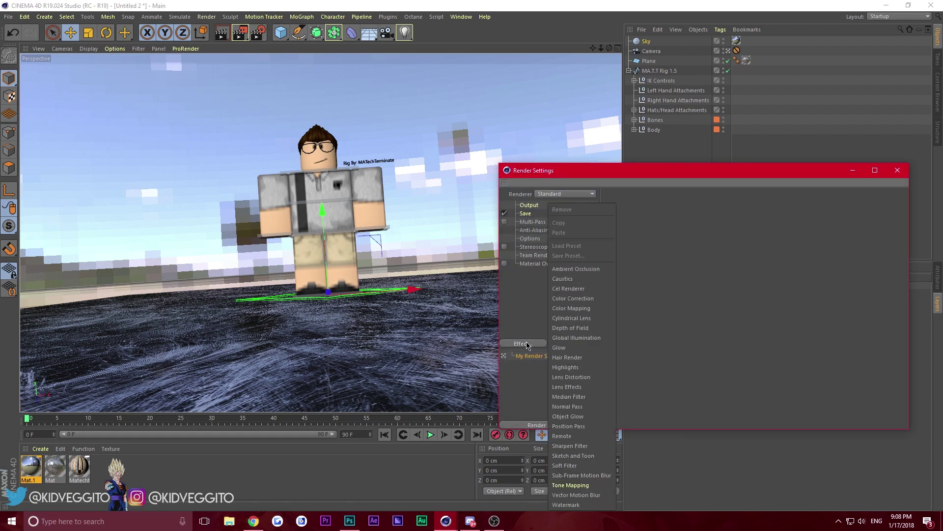
pyautogui.click(583, 345)
pyautogui.click(672, 226)
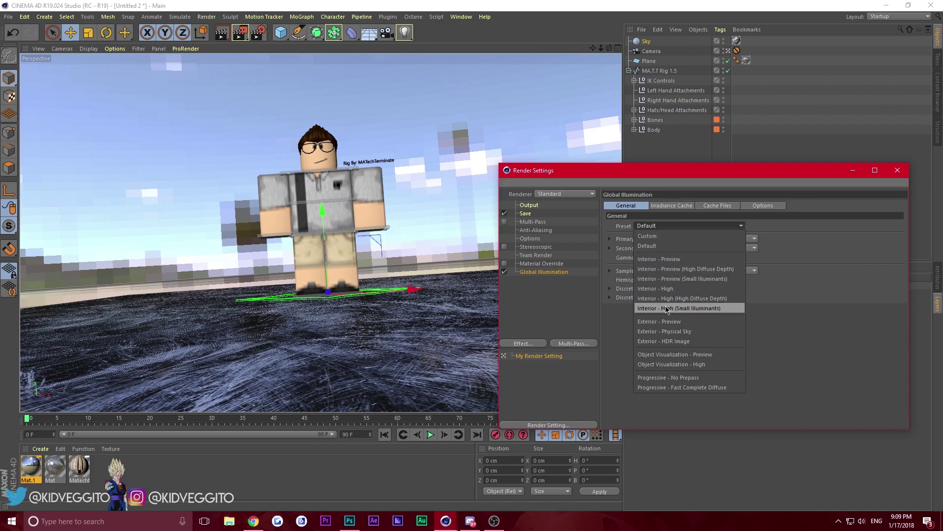
pyautogui.click(673, 341)
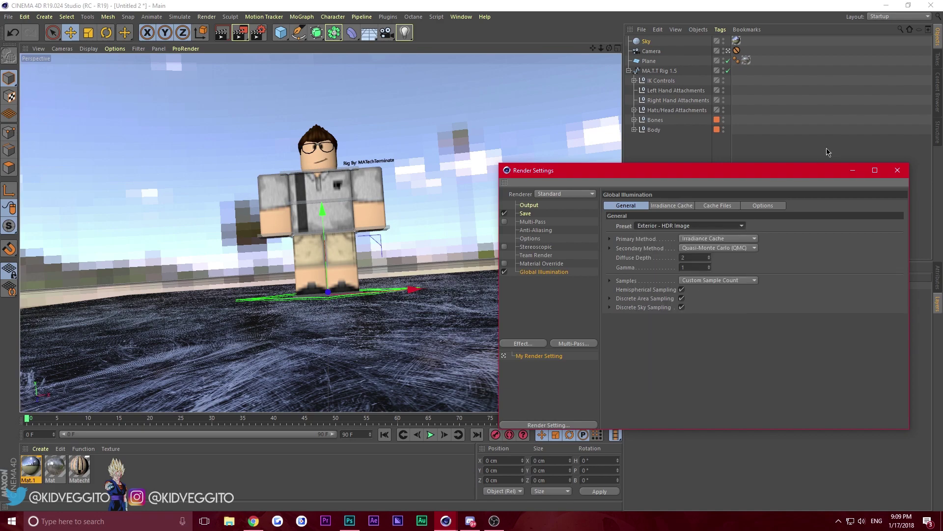
pyautogui.click(897, 170)
pyautogui.click(224, 33)
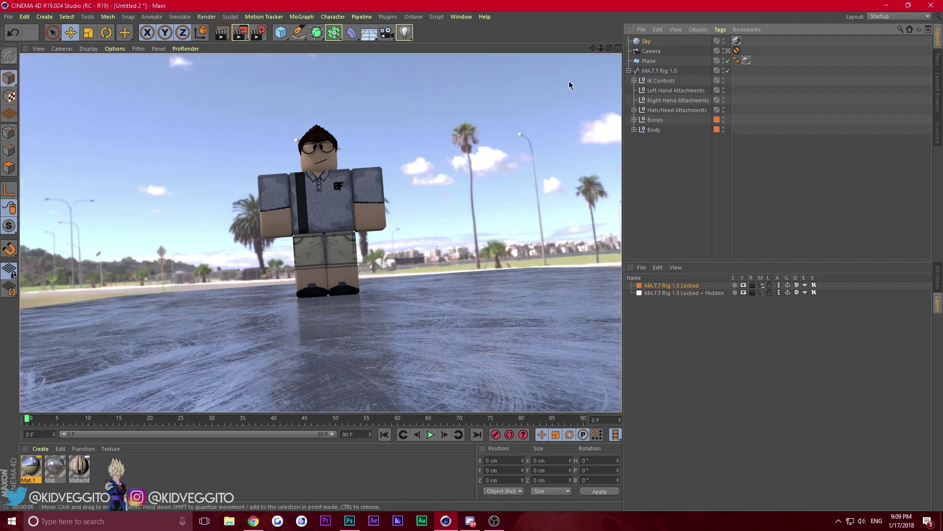
pyautogui.click(539, 176)
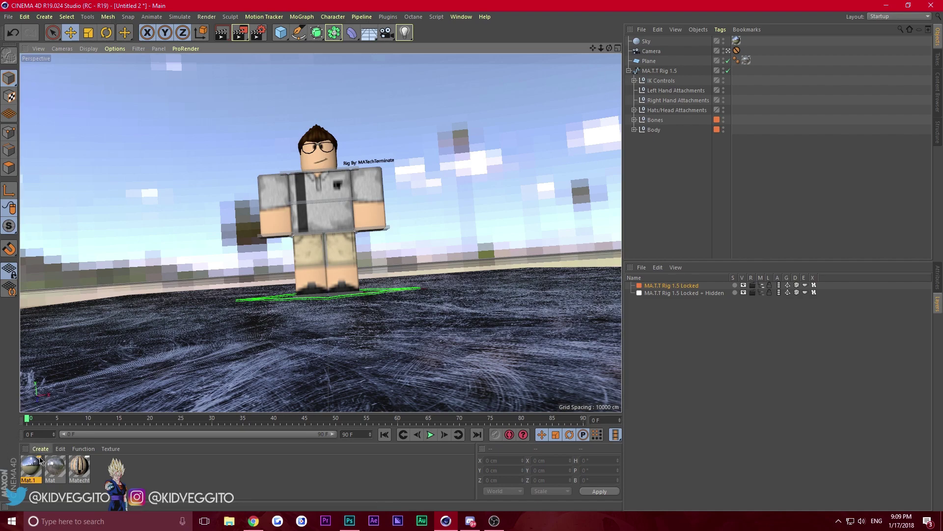
# Add a second GGX reflectance layer to the floor material Mat and set its blend mode to Add
pyautogui.doubleClick(59, 459)
pyautogui.moveTo(199, 65); pyautogui.dragTo(437, 72)
pyautogui.click(411, 213)
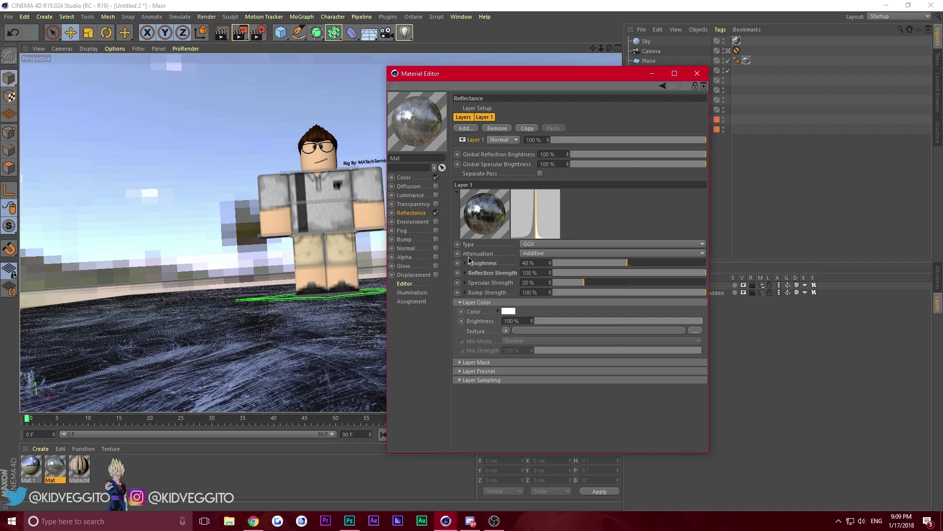
pyautogui.click(468, 129)
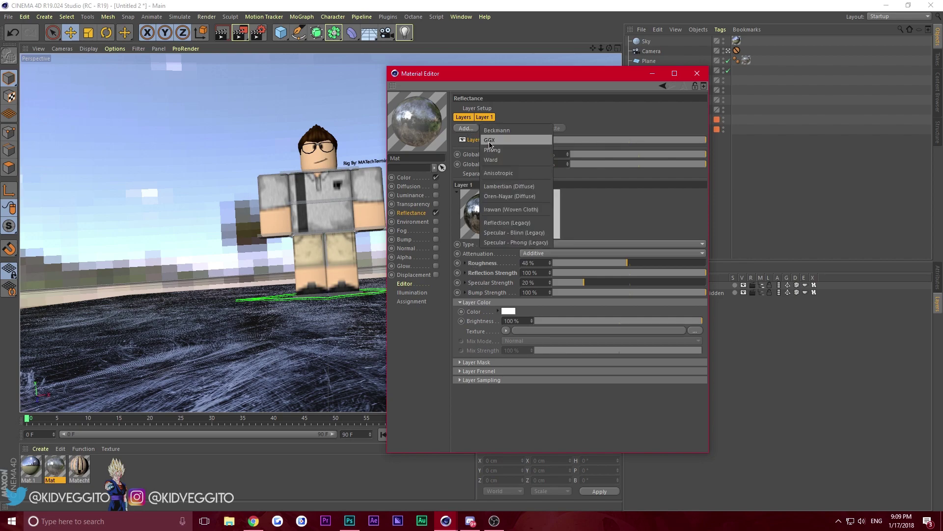
pyautogui.click(489, 141)
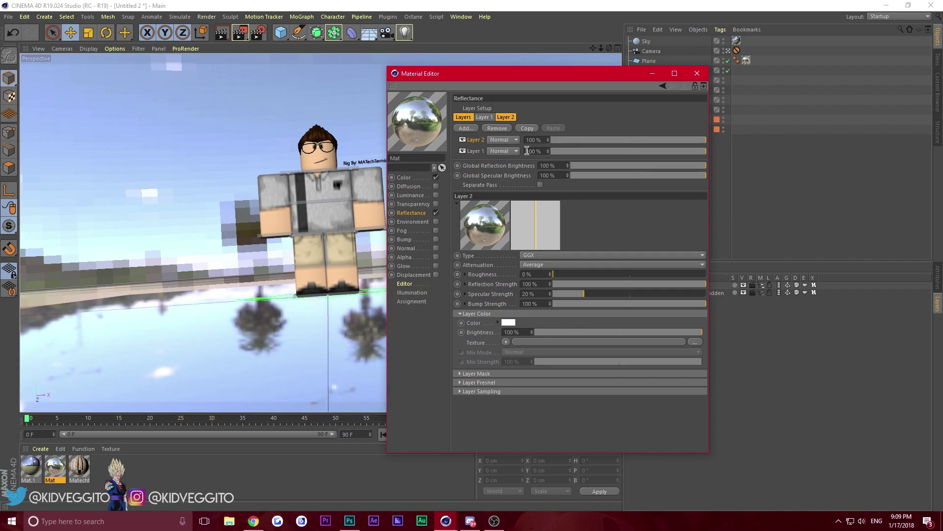
pyautogui.click(502, 140)
pyautogui.click(496, 161)
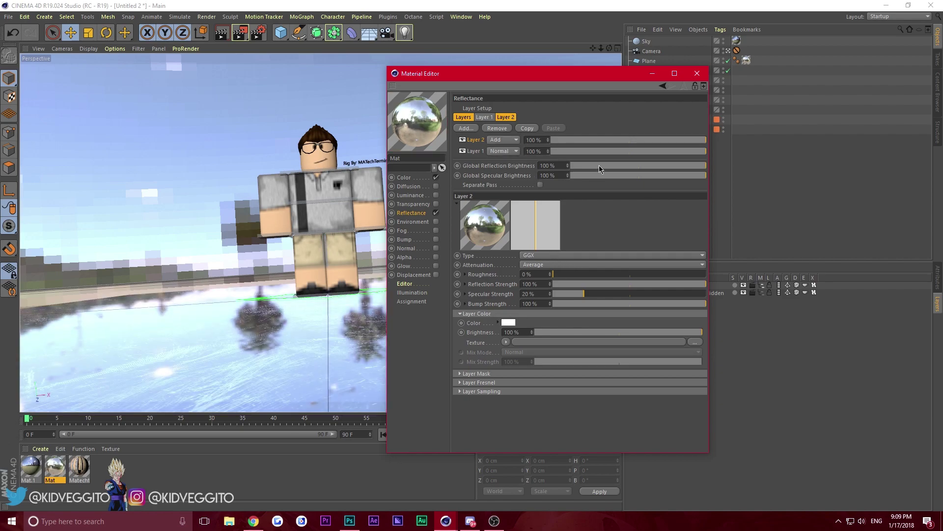
# Try a Noise shader as Layer 2's reflection strength texture and clear it
pyautogui.click(464, 284)
pyautogui.click(524, 294)
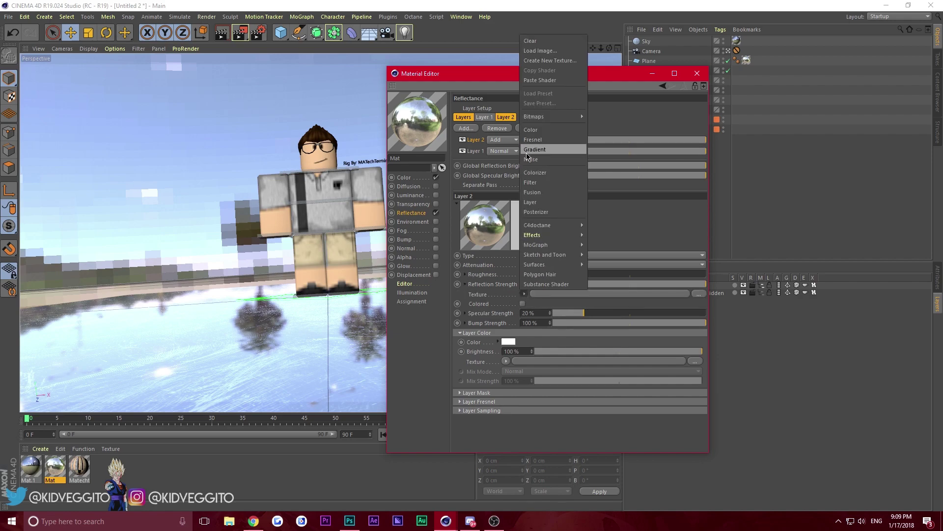
pyautogui.click(533, 159)
pyautogui.click(524, 293)
pyautogui.click(541, 30)
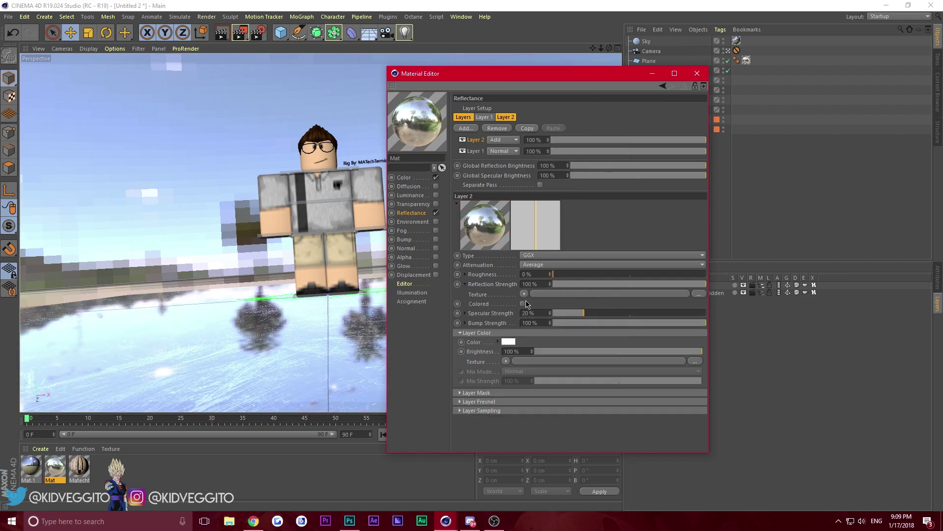
# Assign the Tiles surface shader as Layer 2's reflection strength texture and open its shader properties
pyautogui.click(524, 294)
pyautogui.moveTo(540, 265)
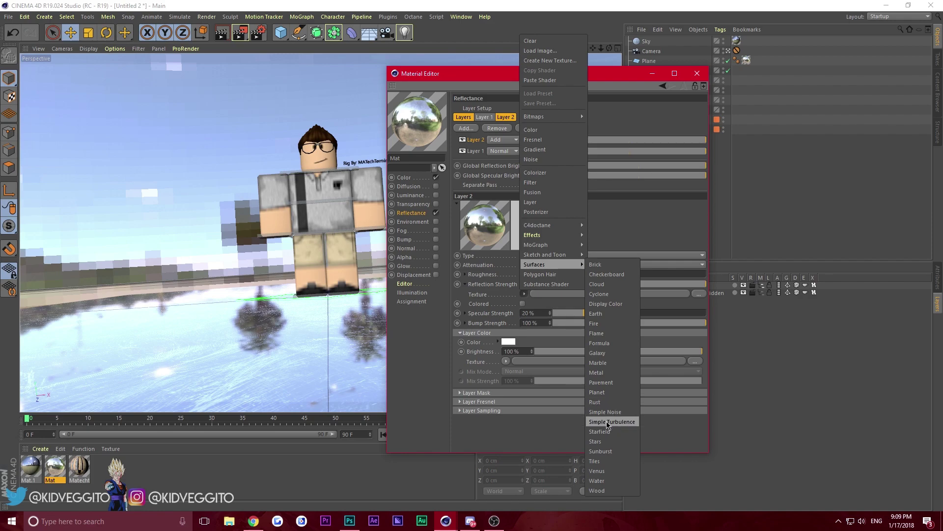
pyautogui.click(594, 460)
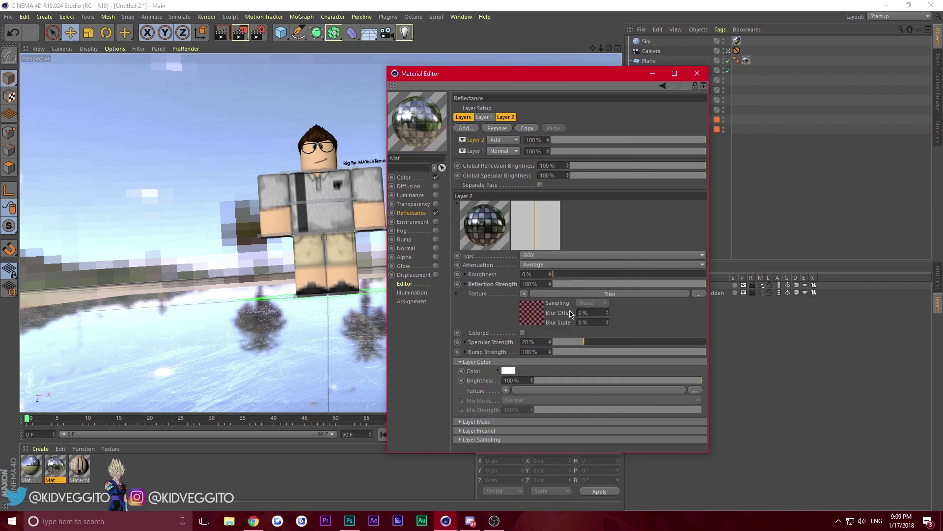
pyautogui.click(551, 294)
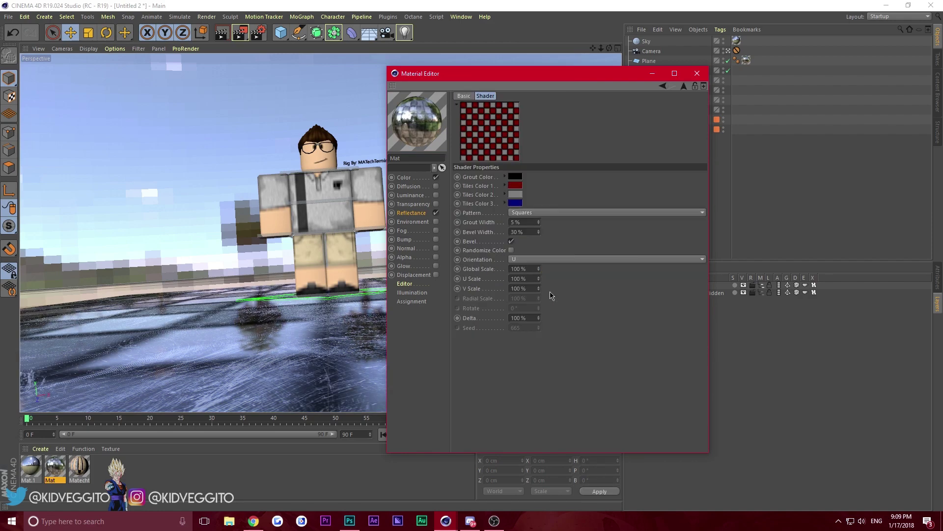
# Try the Circles patterns of the Tiles shader and settle on Circles 3
pyautogui.click(534, 214)
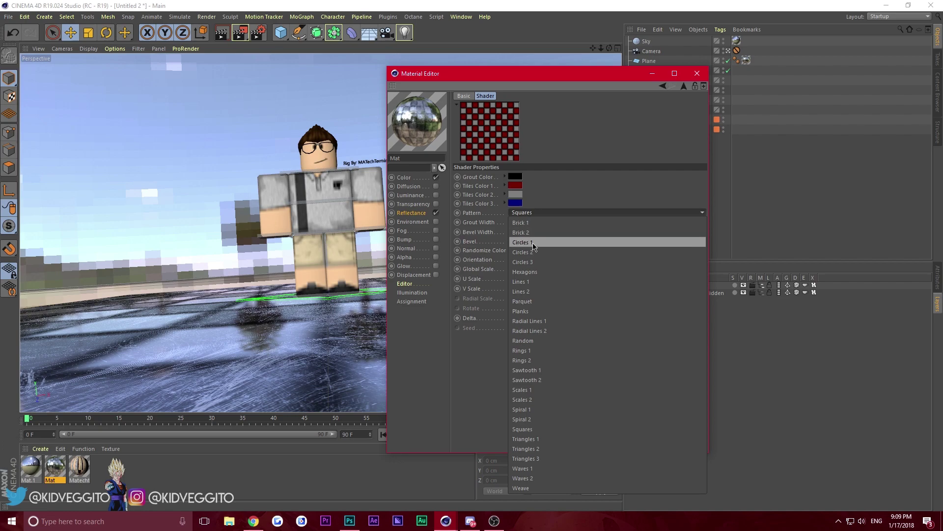
pyautogui.click(534, 248)
pyautogui.click(534, 212)
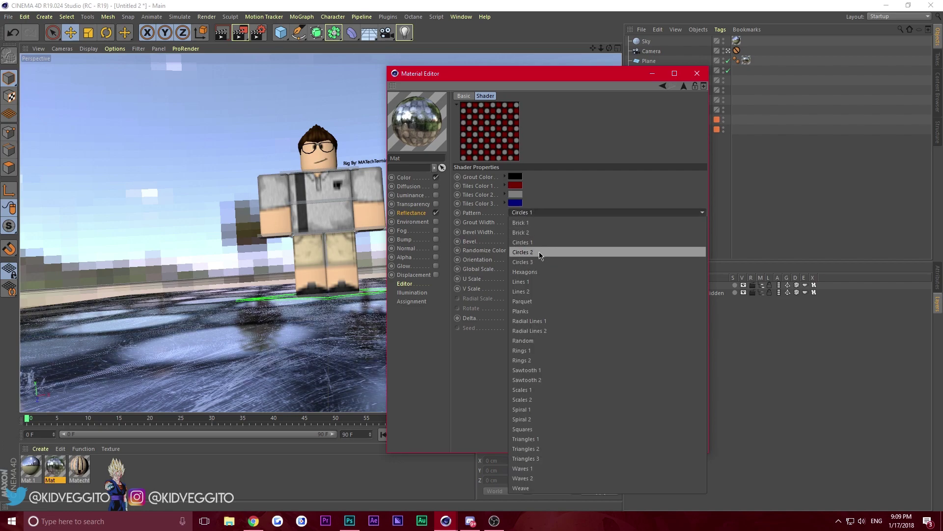
pyautogui.click(538, 253)
pyautogui.click(545, 213)
pyautogui.click(541, 257)
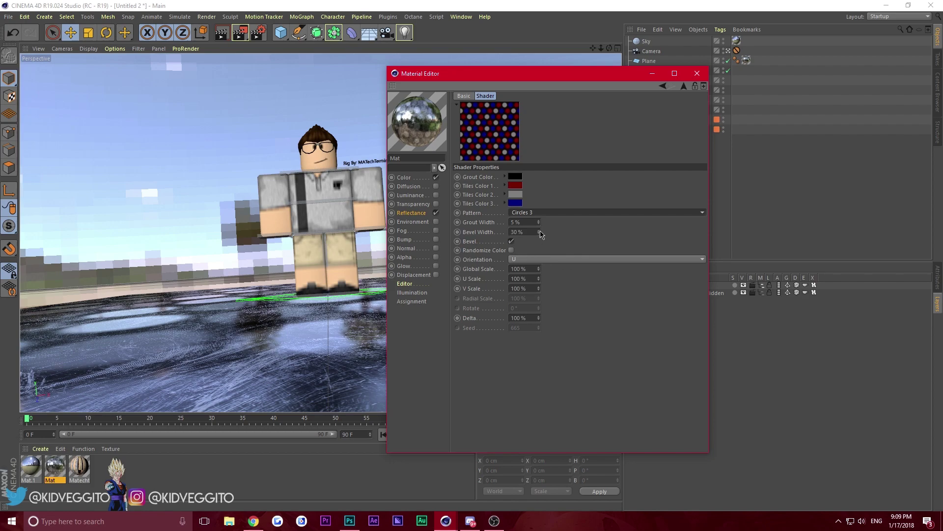
pyautogui.click(545, 214)
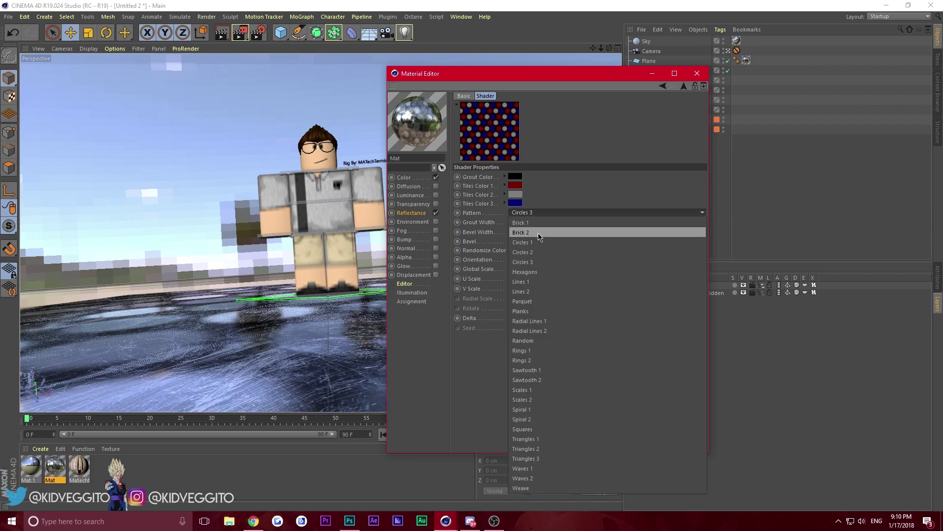
pyautogui.click(539, 233)
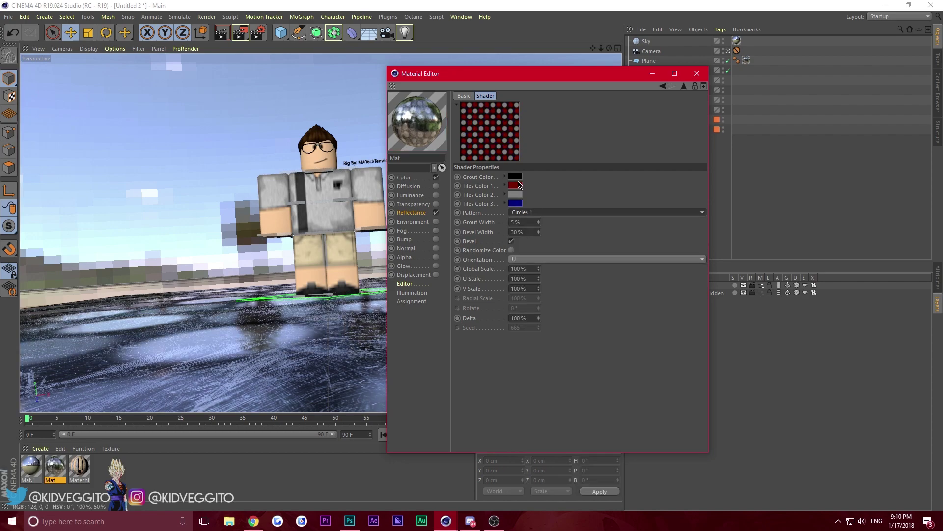
pyautogui.click(549, 211)
pyautogui.click(542, 257)
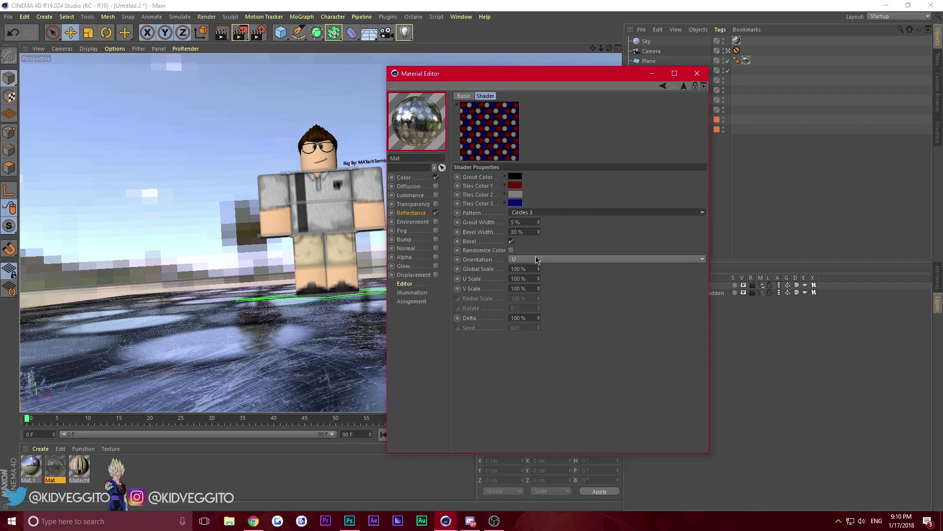
# Desaturate Tiles Color 1 of the Tiles shader to grey
pyautogui.click(514, 177)
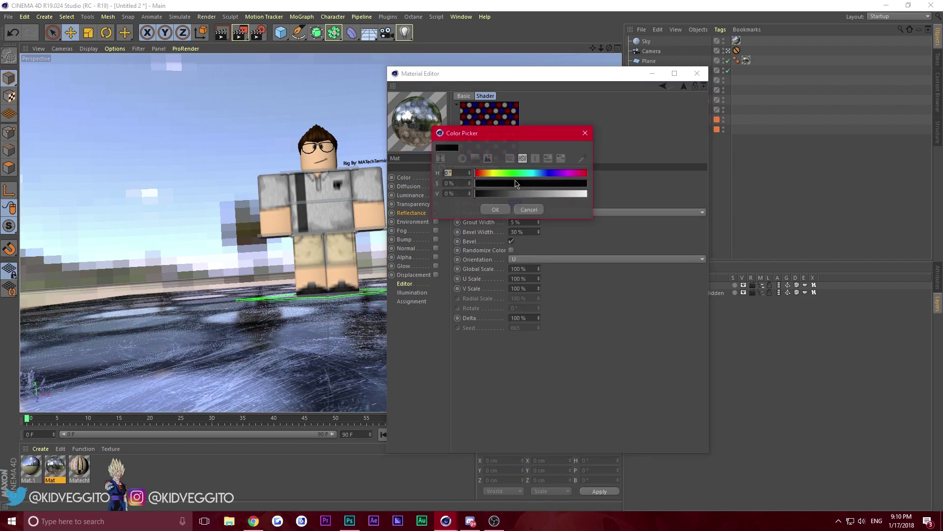
pyautogui.click(490, 208)
pyautogui.click(515, 187)
pyautogui.moveTo(519, 203); pyautogui.dragTo(423, 196)
pyautogui.moveTo(490, 207); pyautogui.dragTo(383, 202)
pyautogui.click(489, 220)
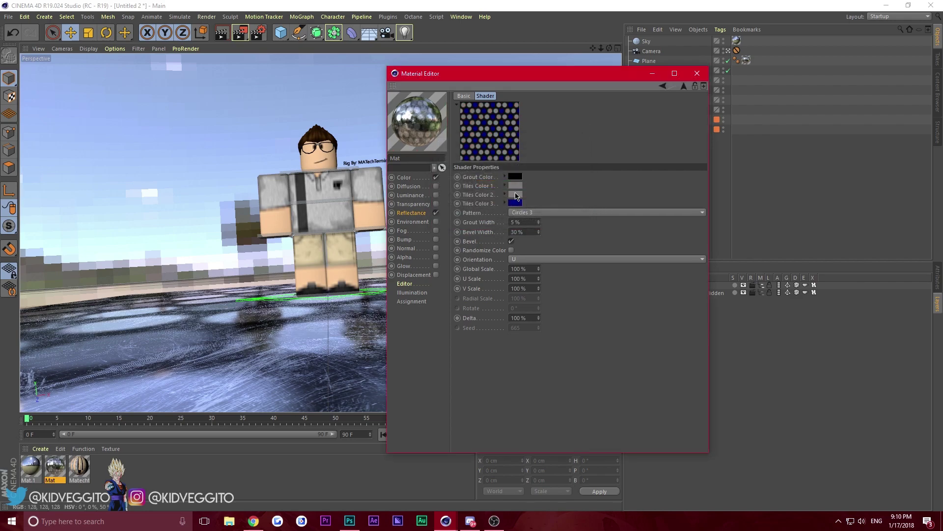
# Set Tiles Color 2 of the shader to black with a value of 0%
pyautogui.click(516, 197)
pyautogui.moveTo(512, 212); pyautogui.dragTo(452, 209)
pyautogui.click(497, 227)
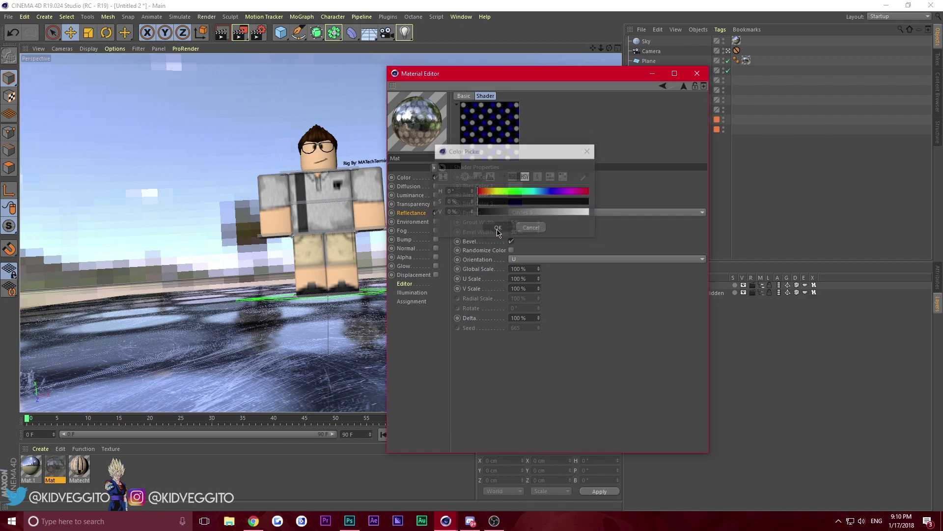
# Set Tiles Color 3 of the Tiles shader to white with 0% saturation and 100% value
pyautogui.click(520, 201)
pyautogui.moveTo(512, 219); pyautogui.dragTo(557, 220)
pyautogui.moveTo(557, 210); pyautogui.dragTo(603, 218)
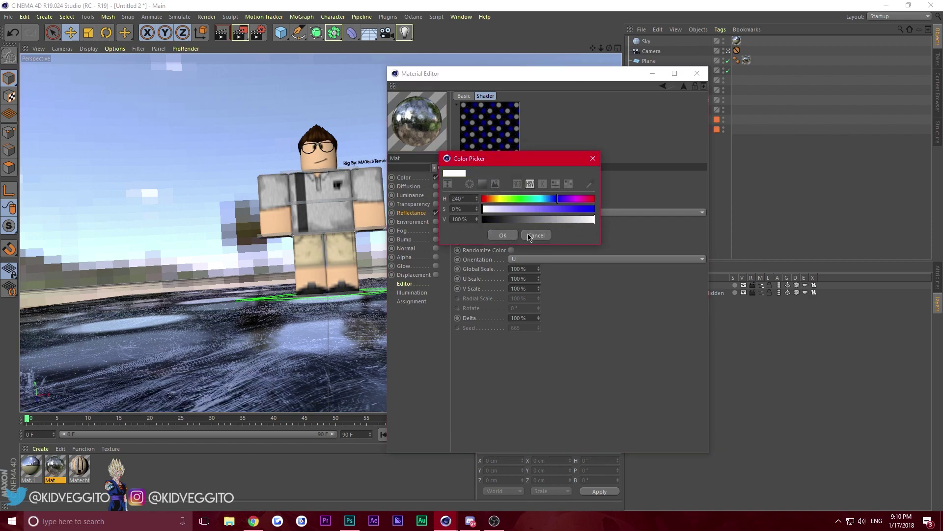
pyautogui.click(512, 237)
pyautogui.moveTo(443, 79); pyautogui.dragTo(707, 110)
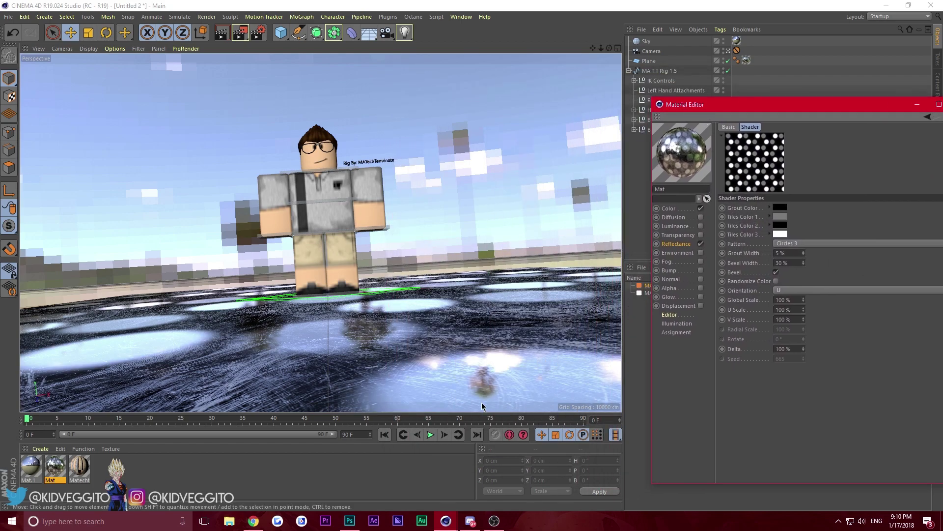
# Review Layer 2's reflectance settings and Tiles shader, close the material editor, and render the active view
pyautogui.moveTo(817, 108); pyautogui.dragTo(461, 242)
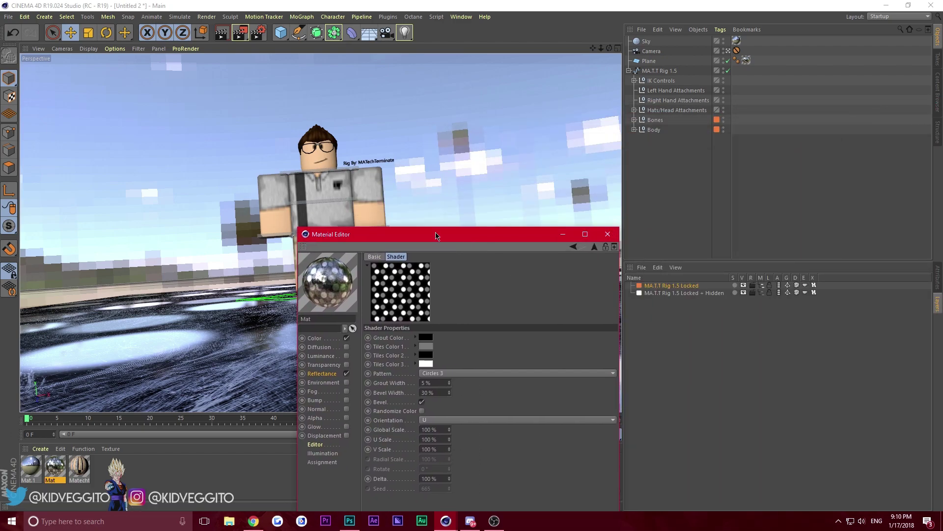
pyautogui.click(595, 247)
pyautogui.moveTo(413, 234); pyautogui.dragTo(497, 176)
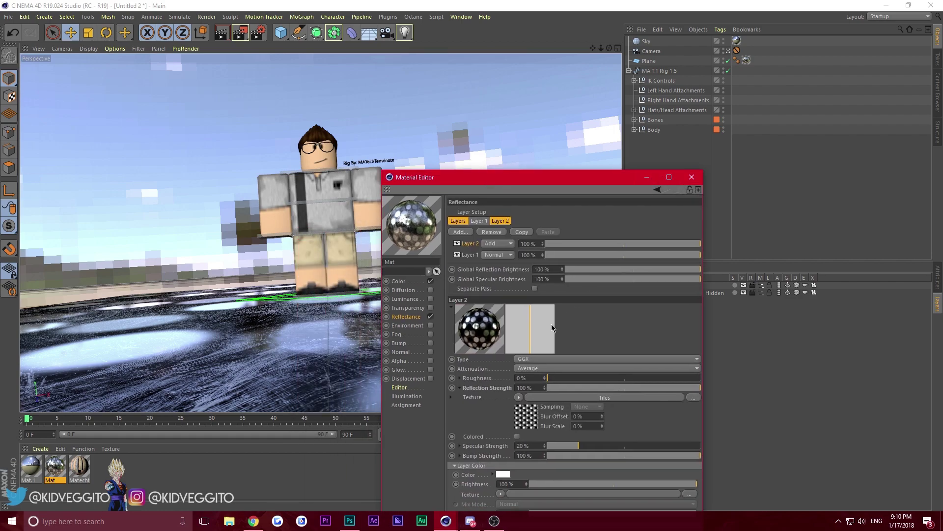
pyautogui.click(534, 397)
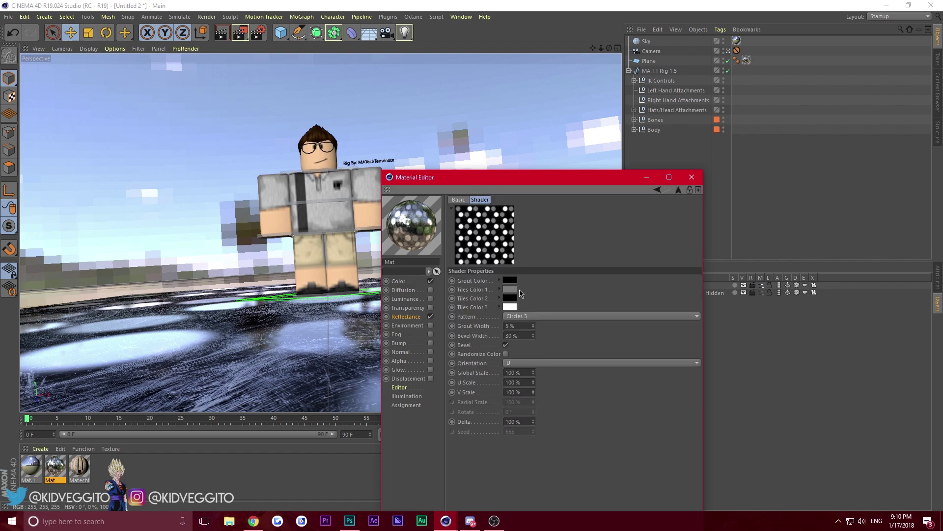
pyautogui.click(691, 176)
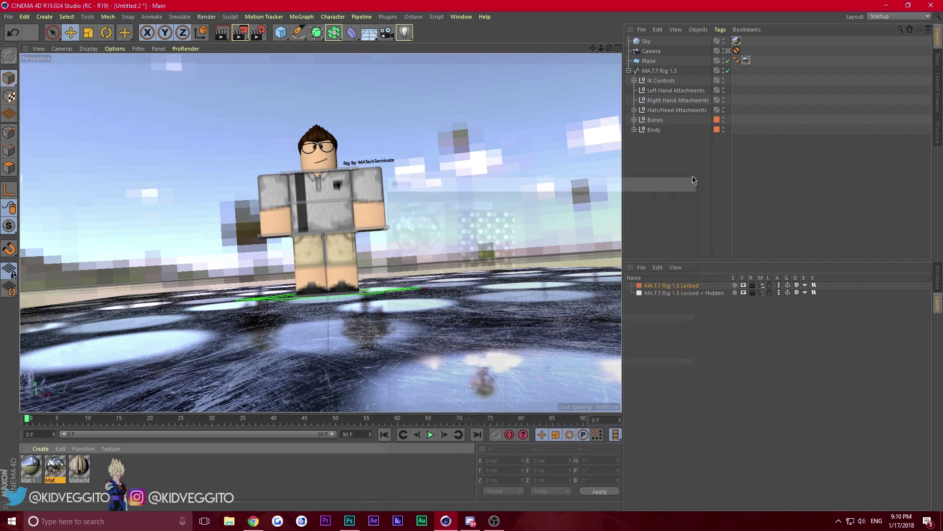
pyautogui.click(227, 33)
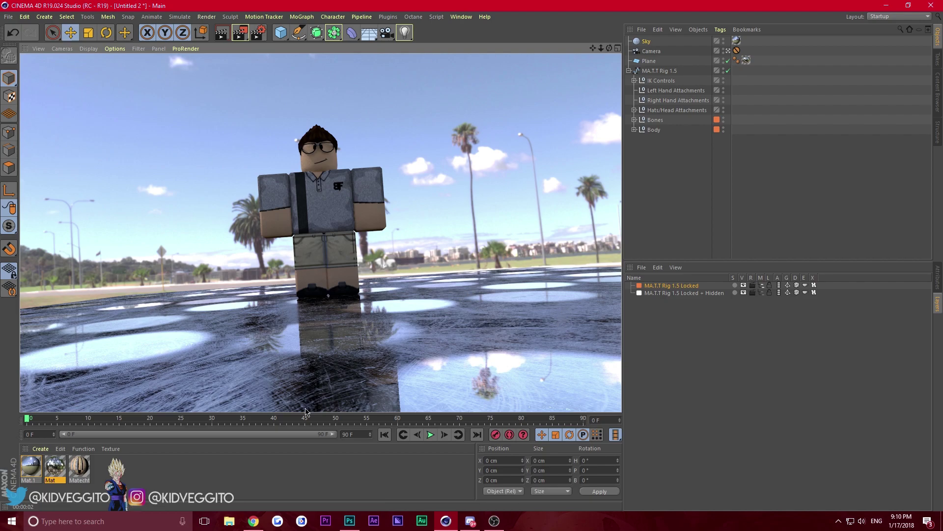
# Set Layer 2's roughness to 13% in the floor material and render the view
pyautogui.doubleClick(61, 464)
pyautogui.moveTo(293, 73); pyautogui.dragTo(605, 78)
pyautogui.moveTo(626, 271); pyautogui.dragTo(641, 271)
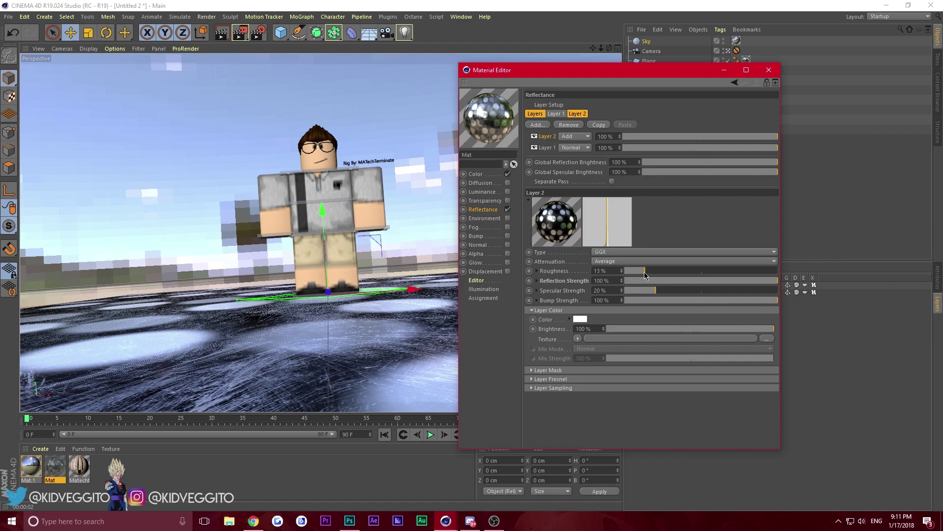
pyautogui.click(225, 34)
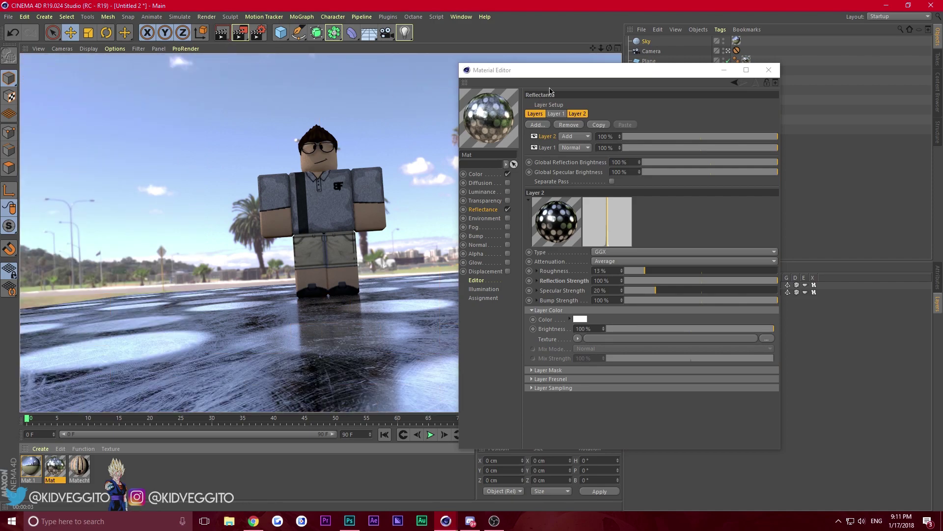
pyautogui.moveTo(539, 76); pyautogui.dragTo(642, 98)
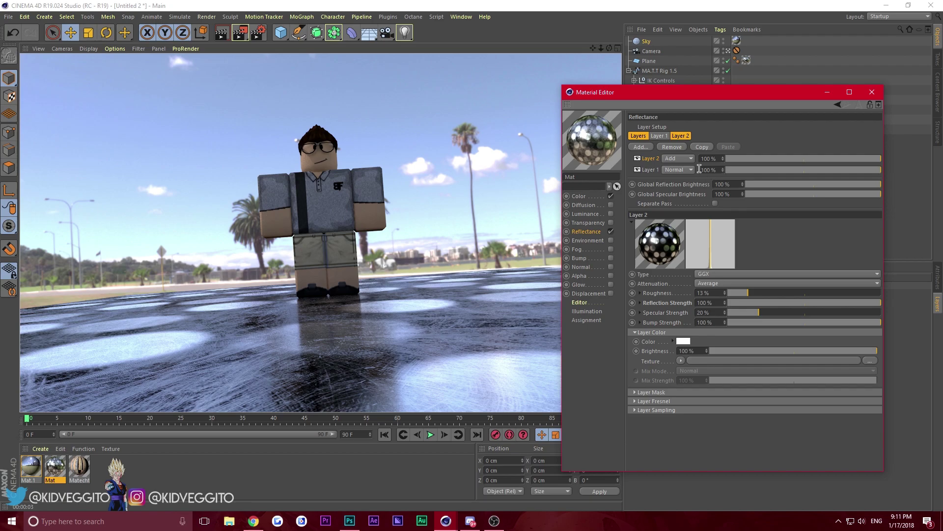
# Open the Tiles shader in Layer 2's reflection strength and try 600% for both U Scale and V Scale
pyautogui.click(760, 272)
pyautogui.click(759, 273)
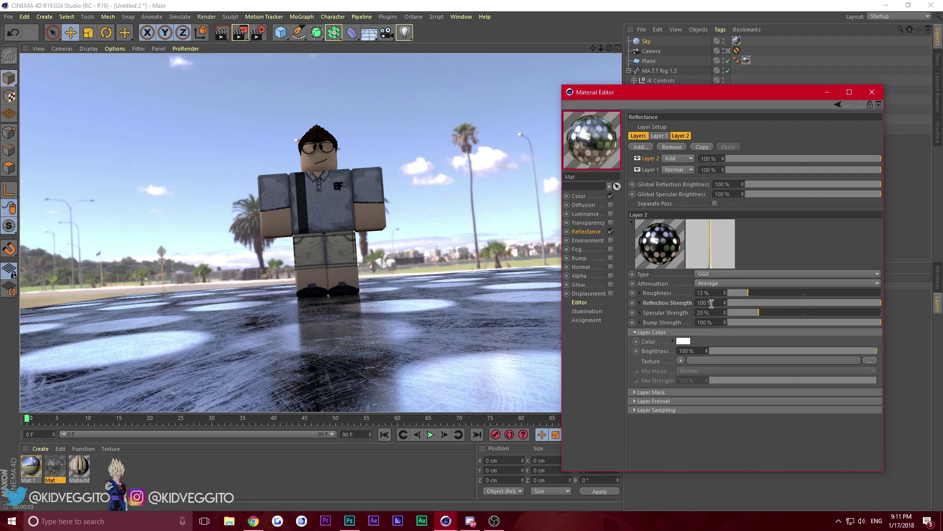
pyautogui.click(640, 303)
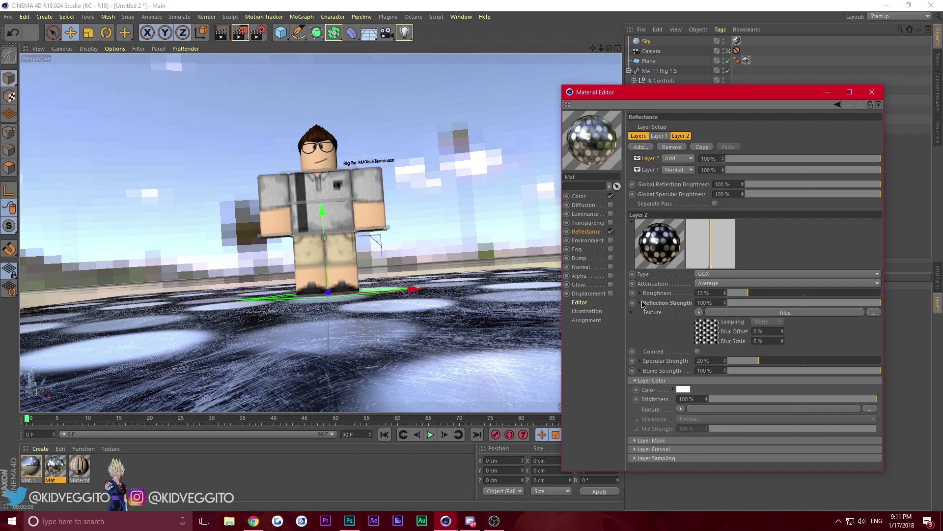
pyautogui.click(738, 313)
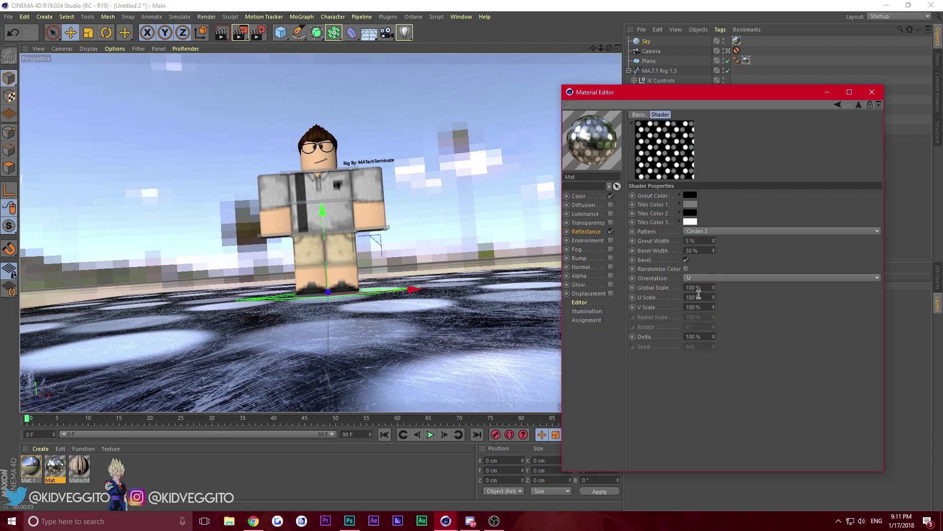
pyautogui.write('600')
pyautogui.press('Return')
pyautogui.doubleClick(701, 307)
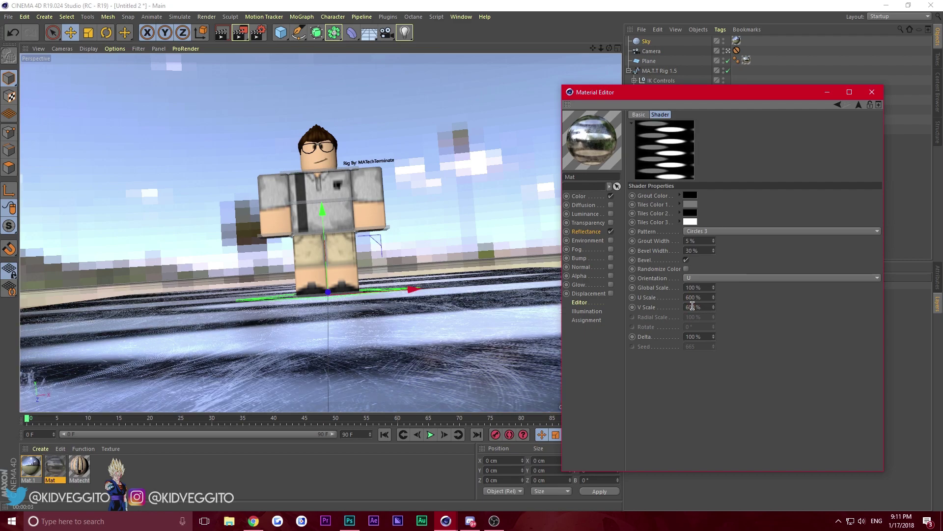
pyautogui.press('Return')
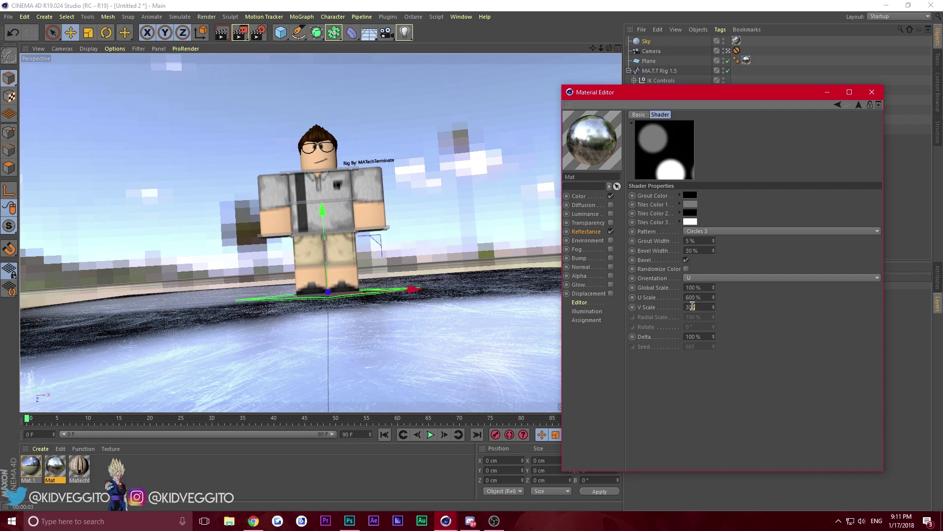
# Set the Tiles shader's V Scale and U Scale to 300%, close the editor, and render the view
pyautogui.press('Return')
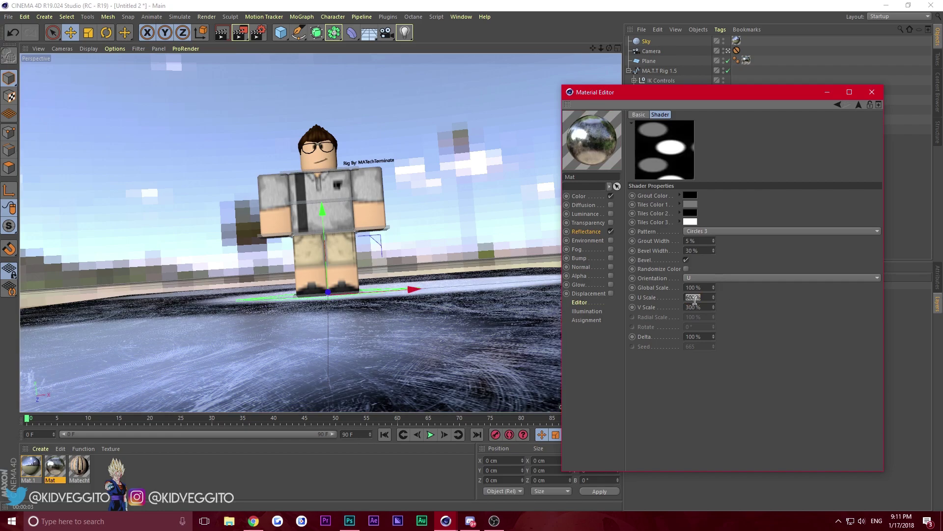
pyautogui.press('Return')
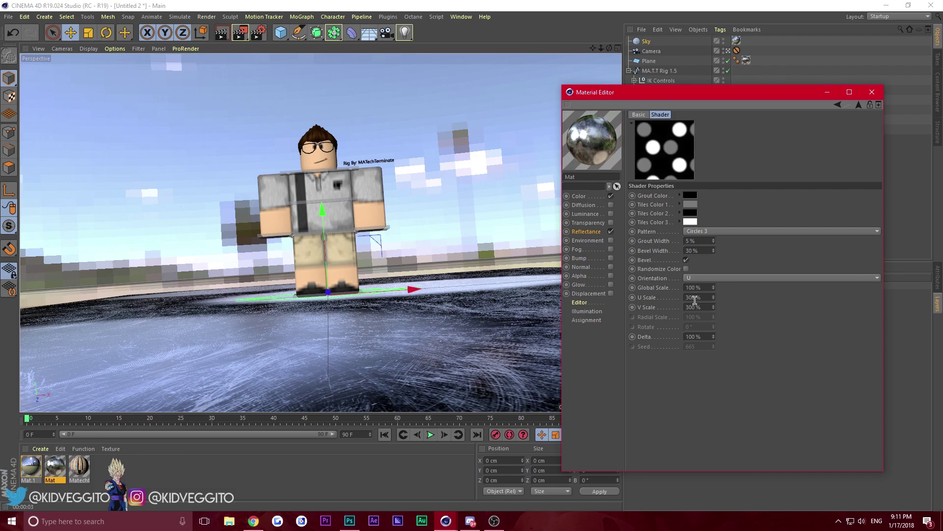
pyautogui.click(871, 93)
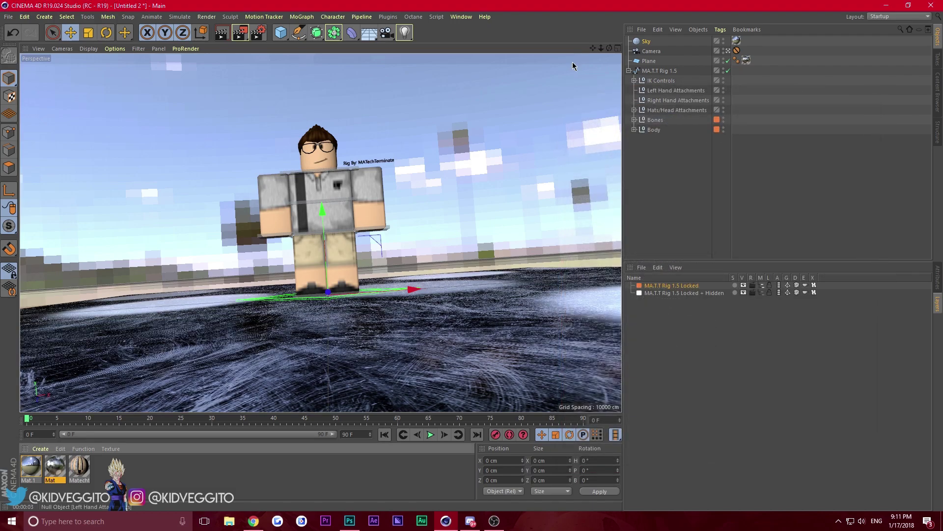
pyautogui.click(219, 38)
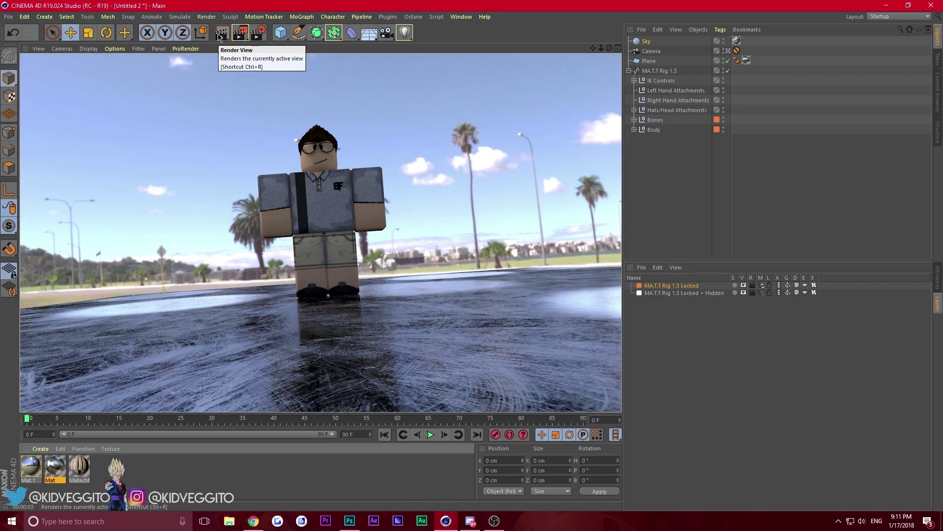
pyautogui.click(674, 146)
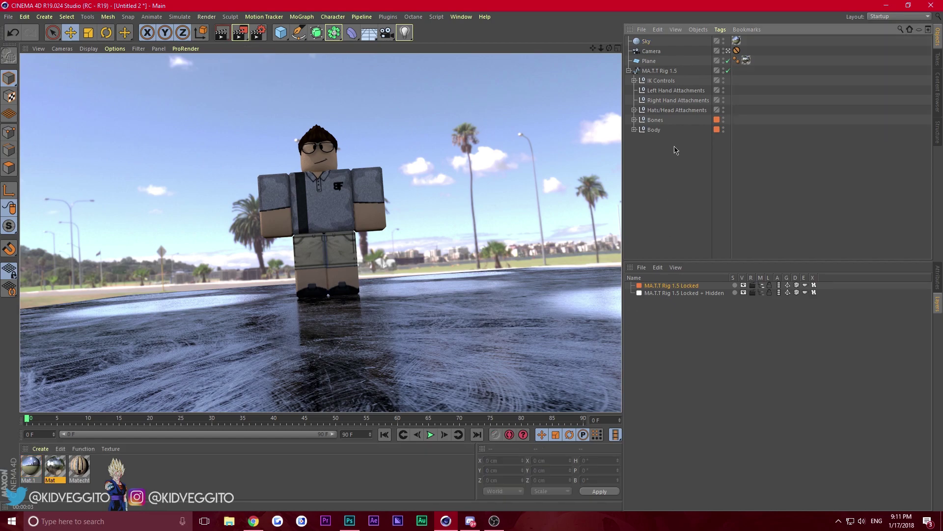
# Open the character's material and copy the image shader from its Color channel texture
pyautogui.doubleClick(82, 470)
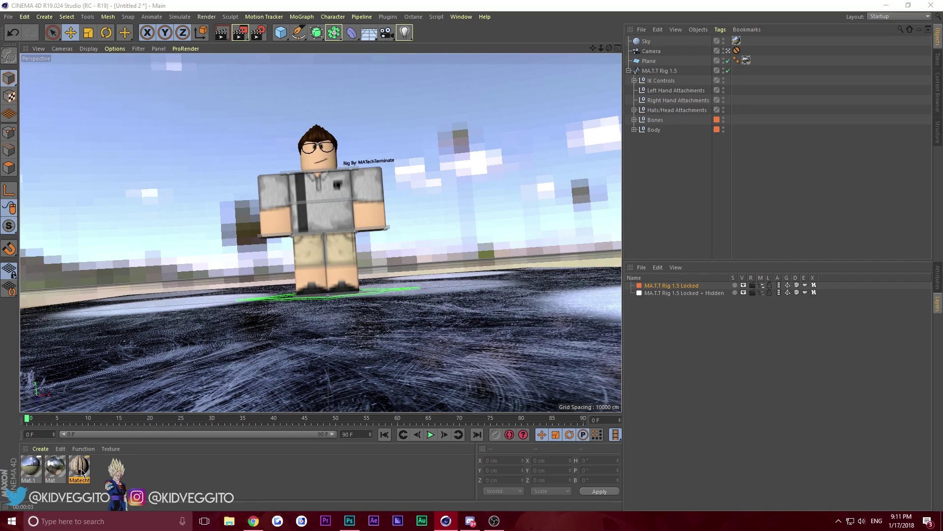
pyautogui.moveTo(231, 70); pyautogui.dragTo(672, 105)
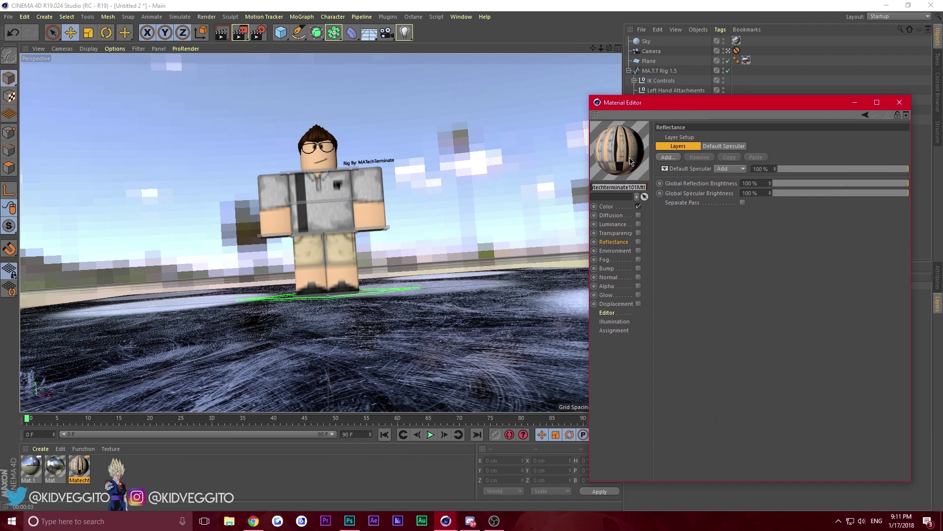
pyautogui.click(606, 207)
pyautogui.click(707, 207)
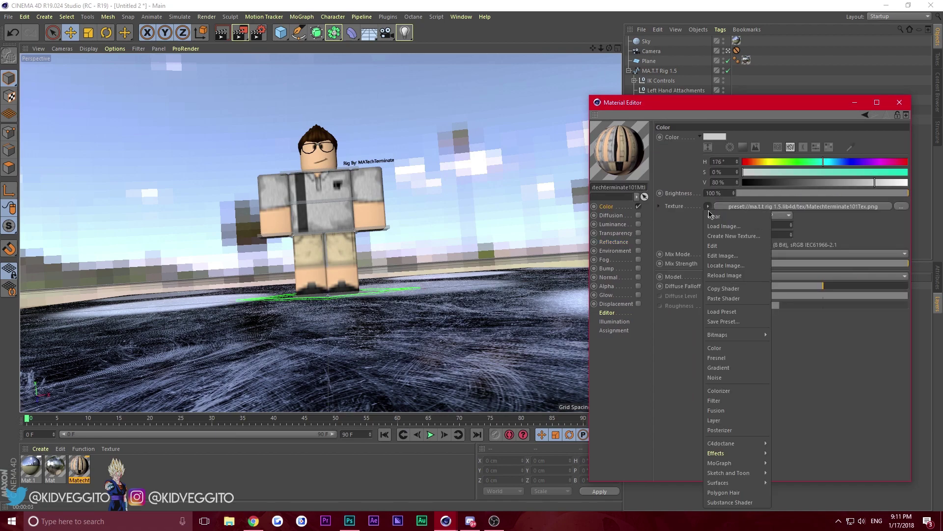
pyautogui.click(723, 286)
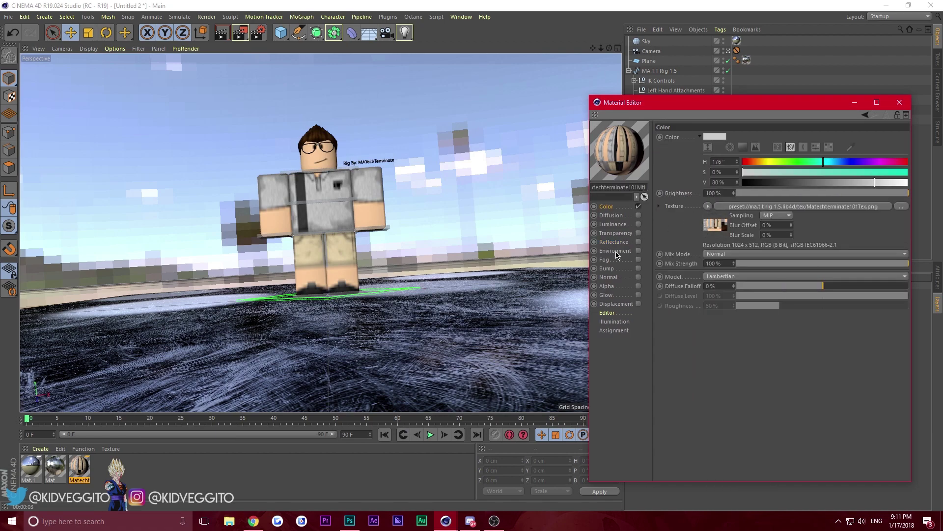
# Enable the character material's Bump channel, paste the copied shader as its texture, and wrap it in a Filter shader
pyautogui.click(617, 270)
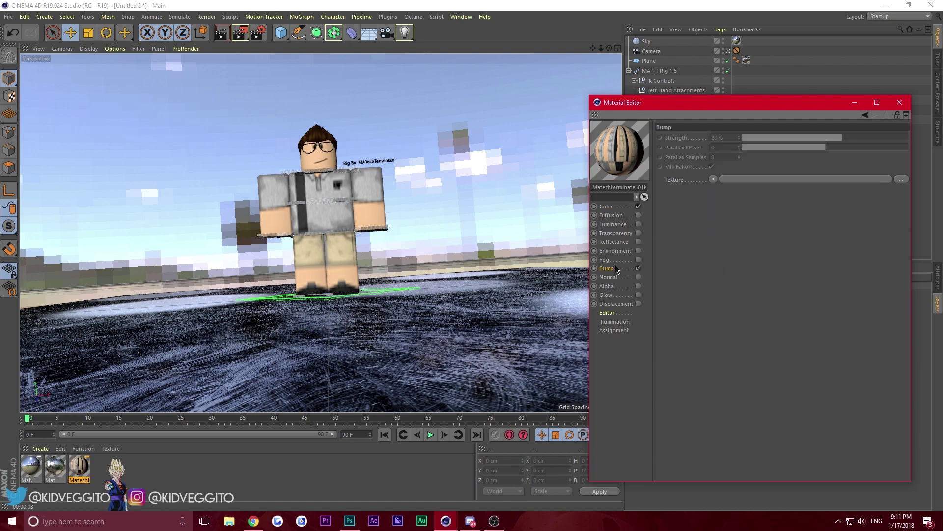
pyautogui.click(713, 179)
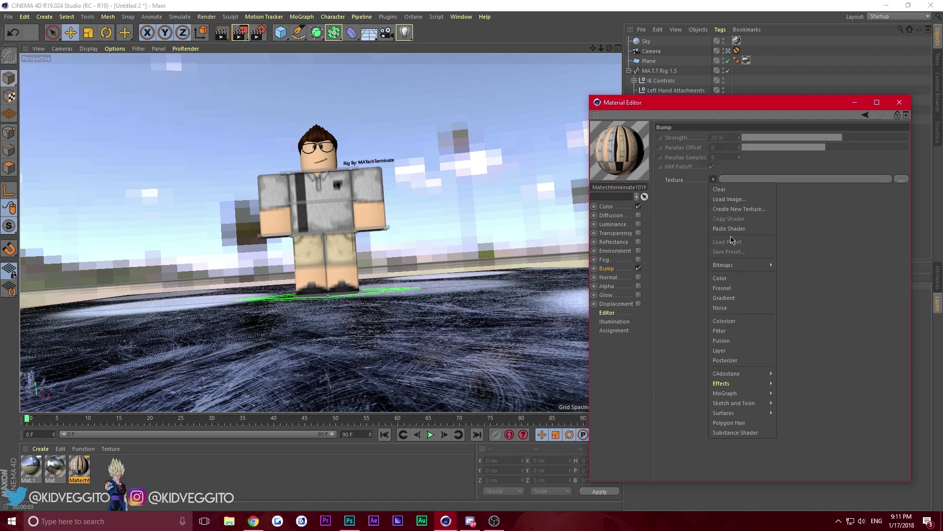
pyautogui.click(729, 228)
pyautogui.click(713, 179)
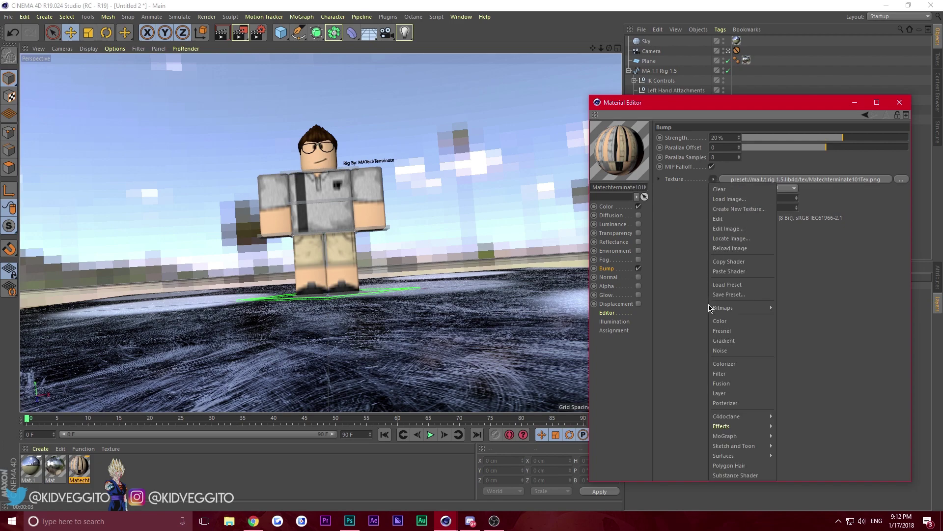
pyautogui.click(742, 366)
# Desaturate the bump texture in the Filter shader, then copy the Filter shader
pyautogui.click(773, 180)
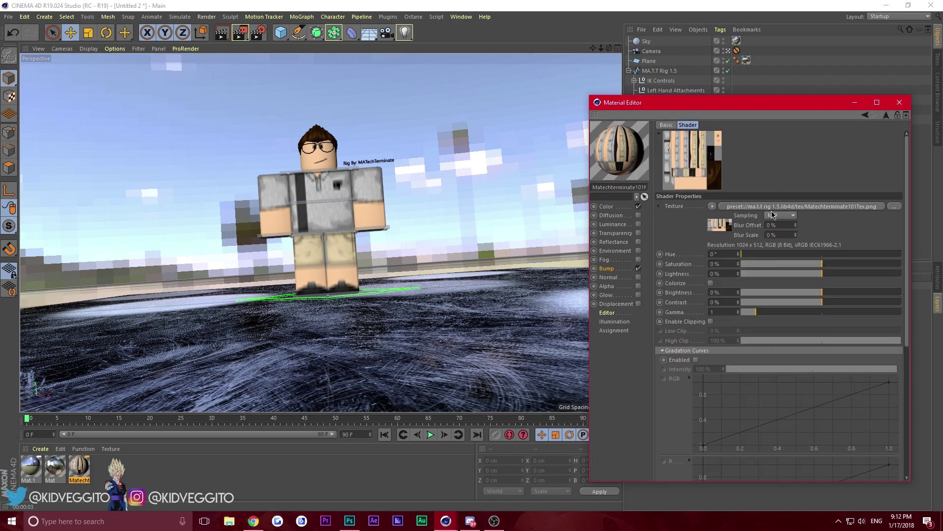
pyautogui.click(887, 115)
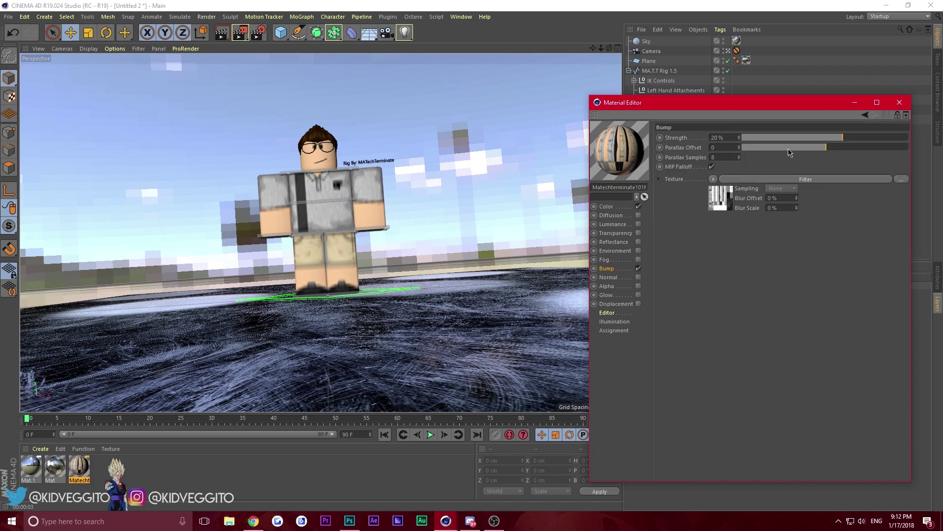
pyautogui.click(713, 180)
pyautogui.click(728, 232)
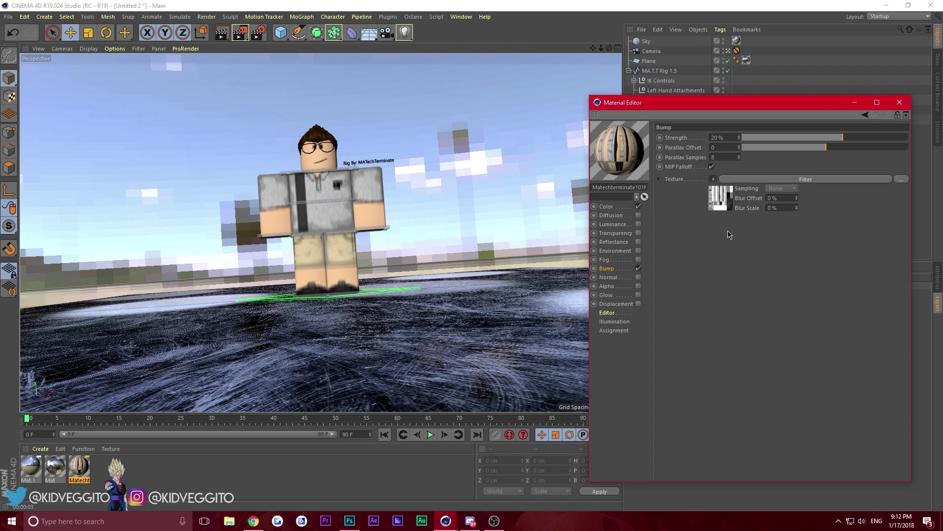
# Enable Reflectance on the character material and replace the Default Specular layer with a GGX layer
pyautogui.click(638, 242)
pyautogui.click(700, 169)
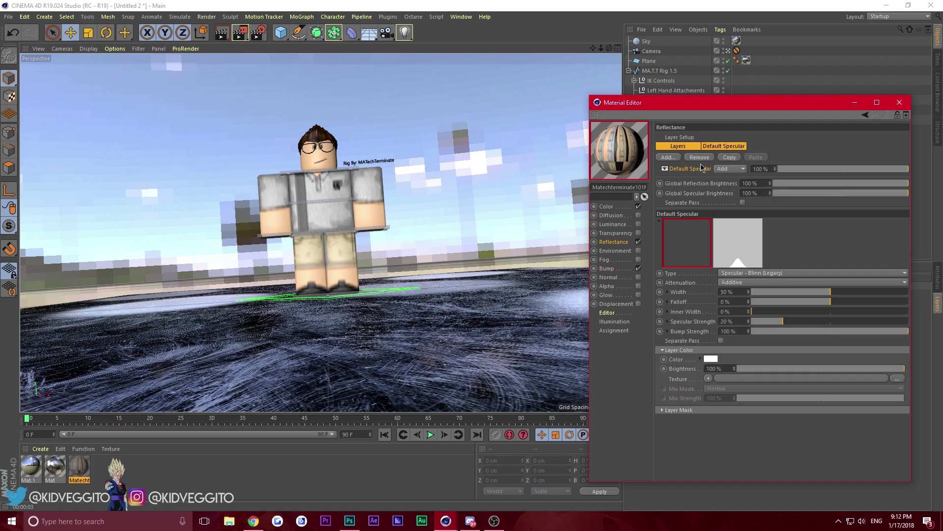
pyautogui.click(697, 158)
pyautogui.click(673, 157)
pyautogui.click(694, 169)
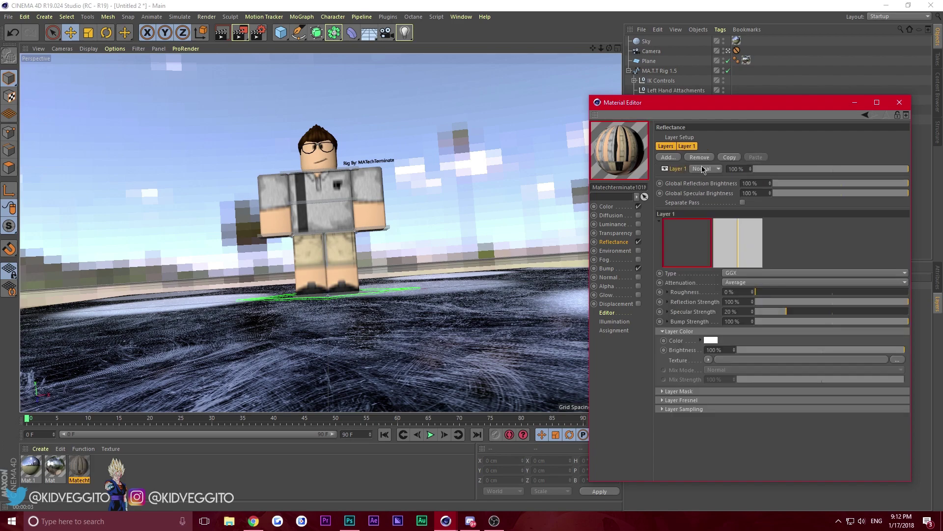
# Paste the Filter shader as Layer 1's roughness texture and set the roughness to 33%
pyautogui.click(668, 293)
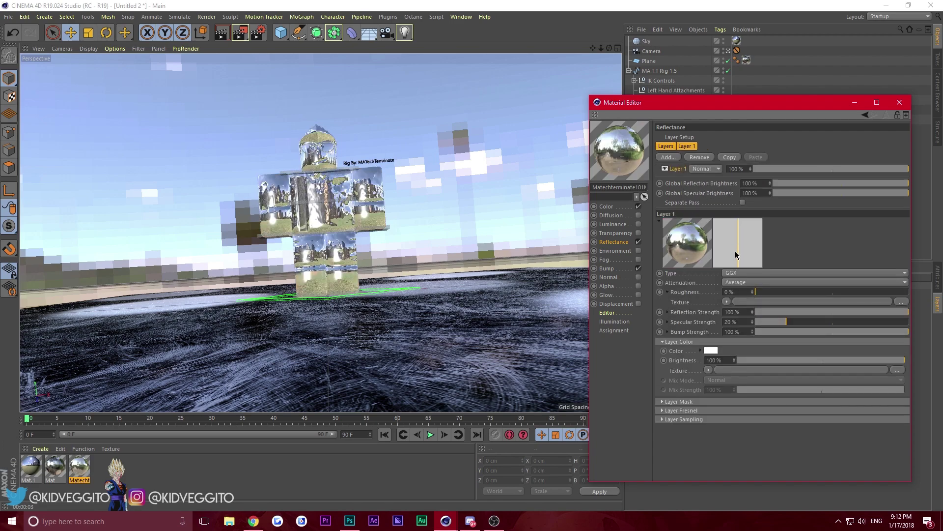
pyautogui.click(728, 302)
pyautogui.click(748, 89)
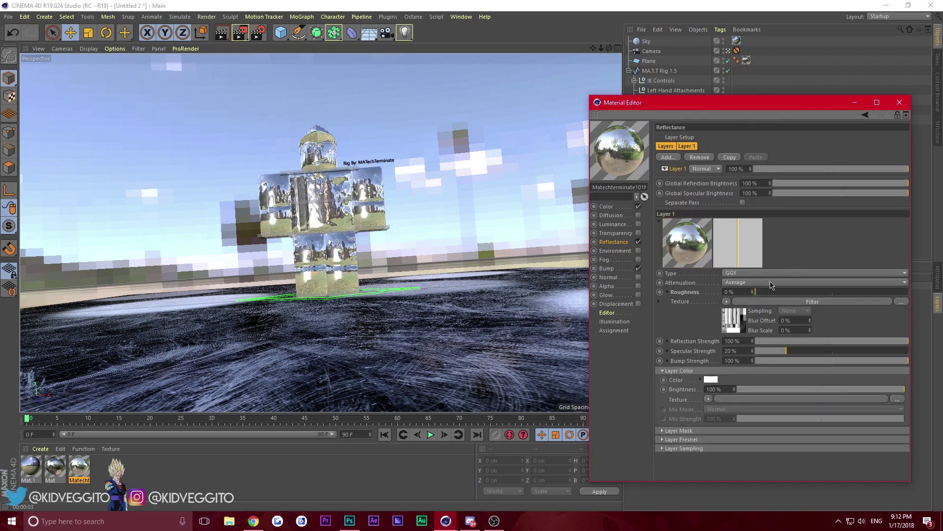
pyautogui.moveTo(778, 291); pyautogui.dragTo(820, 298)
# Paste the copied Filter shader as the texture of Layer 1's reflection strength and specular strength on the character material
pyautogui.click(667, 341)
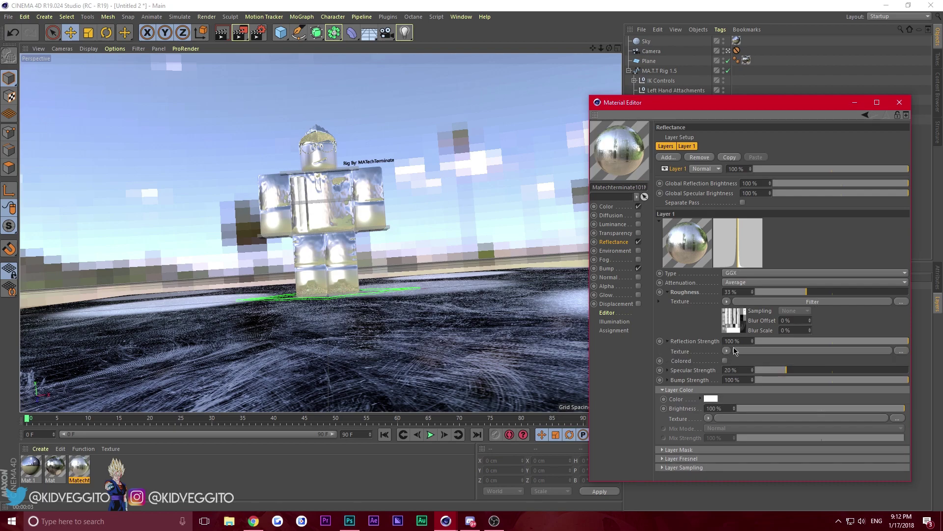
pyautogui.click(729, 349)
pyautogui.click(755, 136)
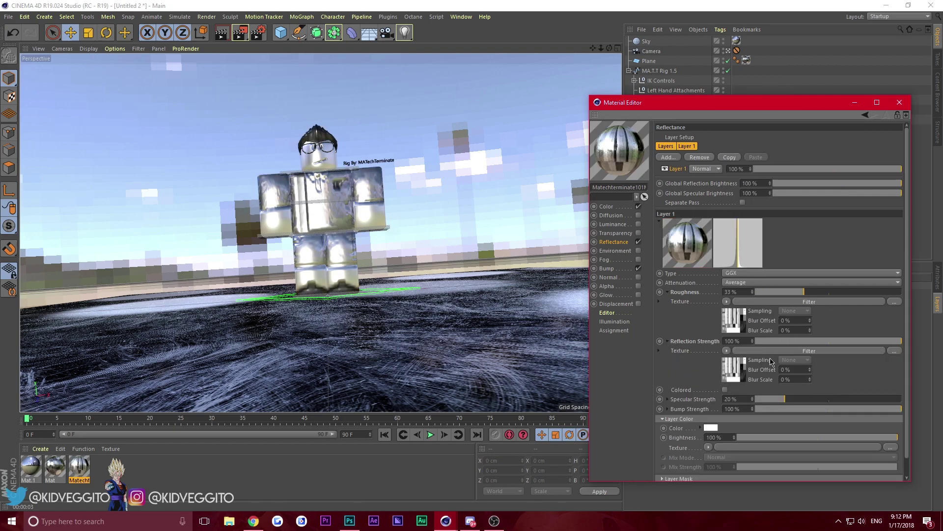
pyautogui.click(670, 398)
pyautogui.click(726, 409)
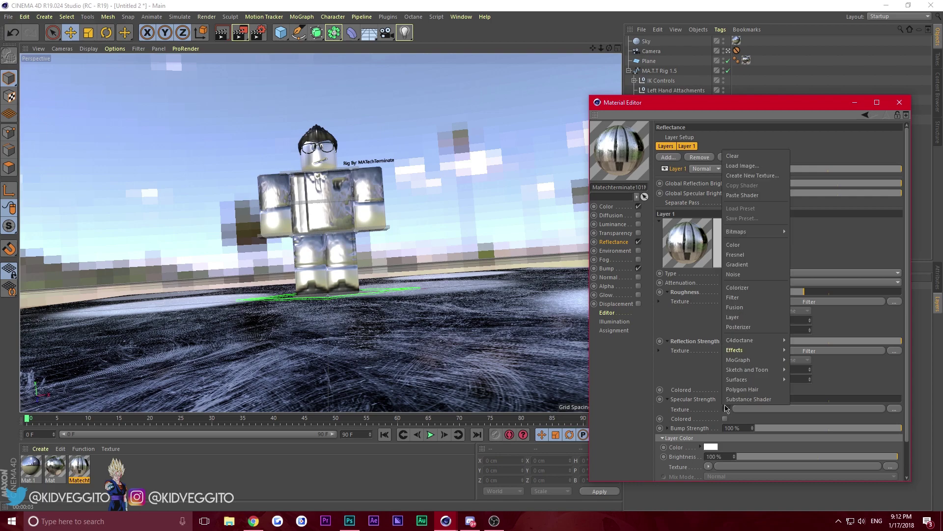
pyautogui.click(745, 195)
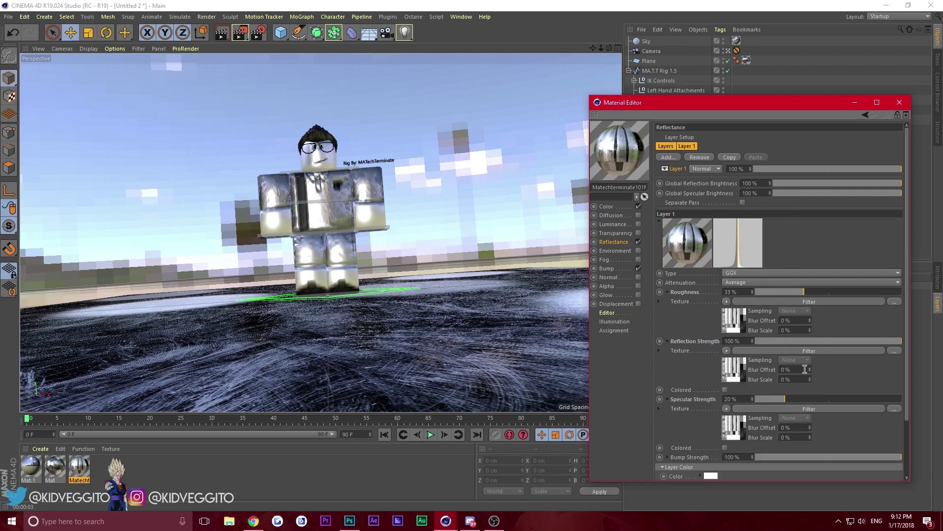
# Set Layer 1's reflection strength to 10% and its attenuation to Additive
pyautogui.moveTo(788, 343); pyautogui.dragTo(770, 341)
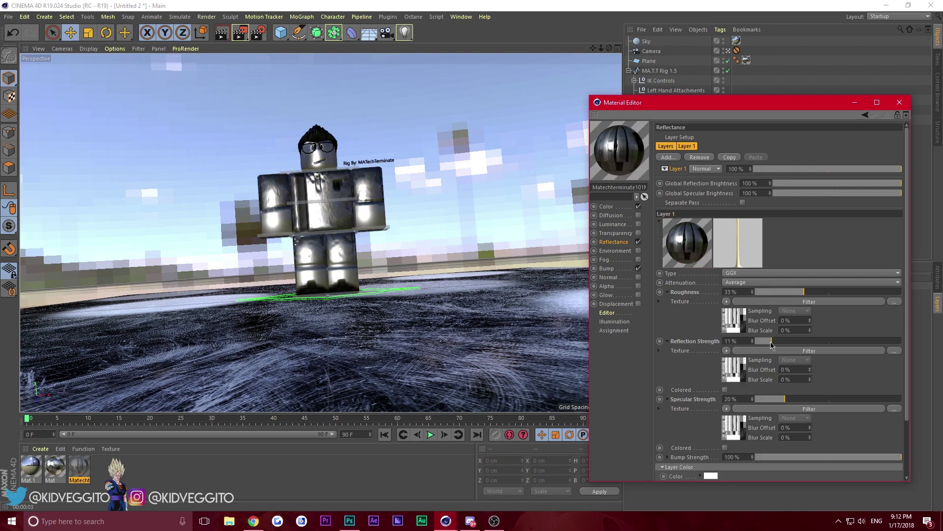
pyautogui.click(766, 282)
pyautogui.click(737, 312)
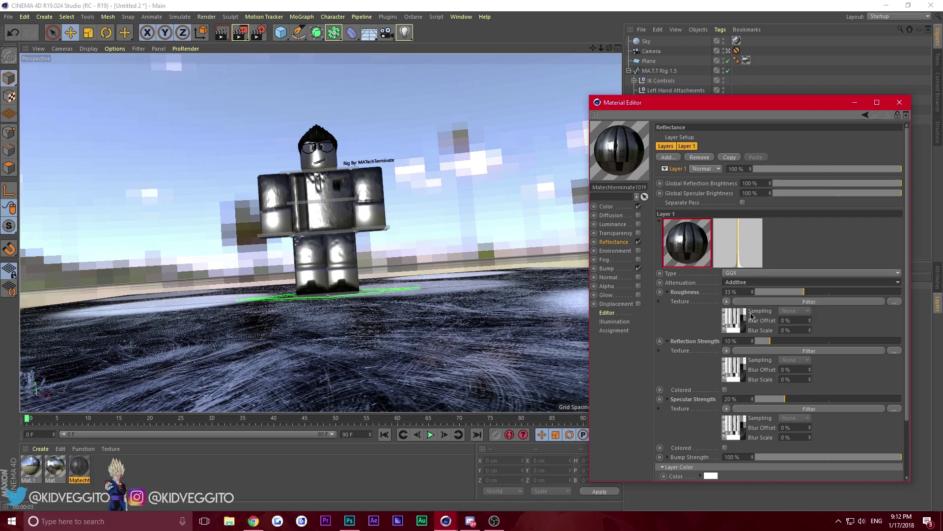
# Render a region around the character to check the new reflectance
pyautogui.click(241, 34)
pyautogui.click(289, 46)
pyautogui.moveTo(59, 68); pyautogui.dragTo(450, 329)
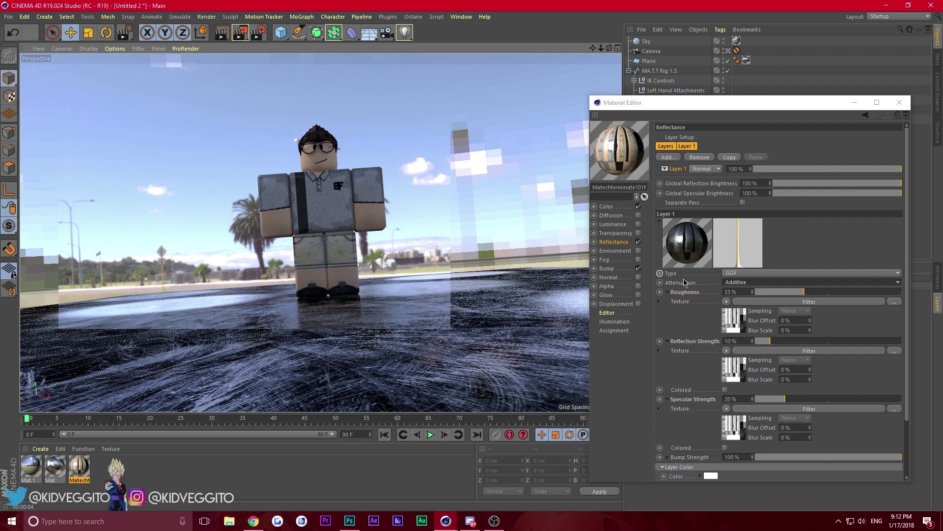
# Enable clipping in the roughness Filter shader with low clip 100% and high clip 0%, and set the layer's reflection strength to 11%
pyautogui.click(771, 300)
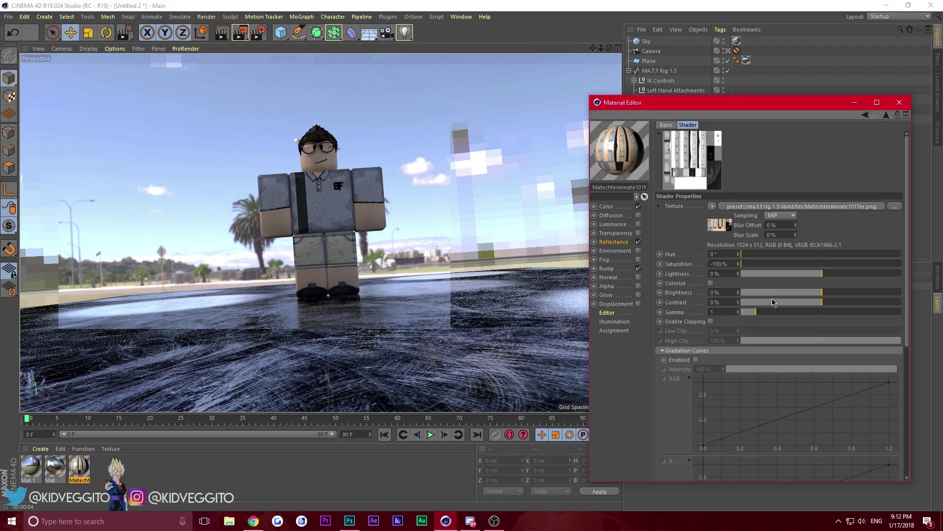
pyautogui.click(710, 322)
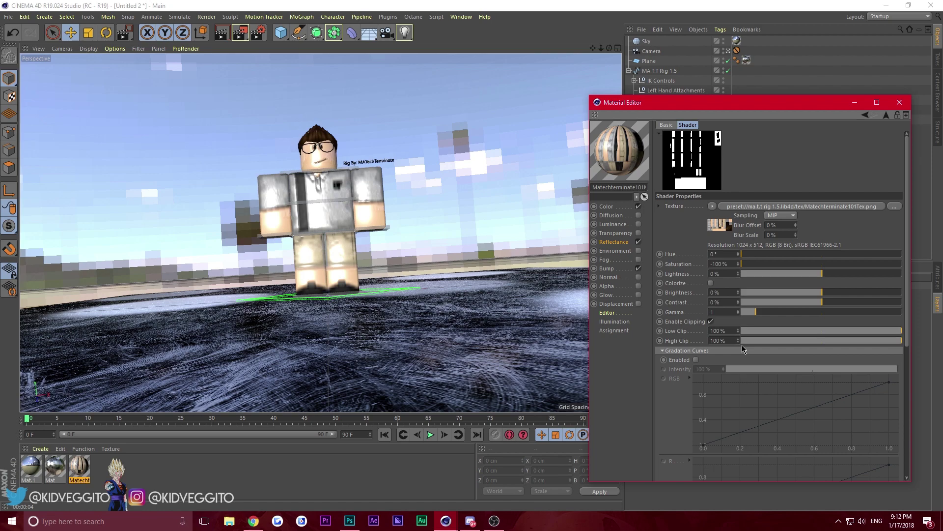
pyautogui.scroll(-1, 761, 346)
pyautogui.moveTo(746, 333); pyautogui.dragTo(735, 333)
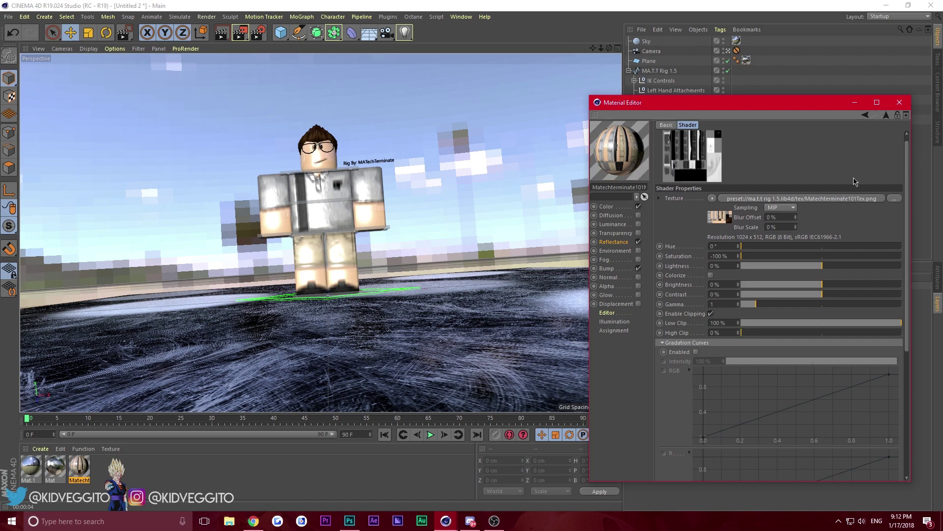
pyautogui.click(884, 117)
pyautogui.moveTo(765, 334); pyautogui.dragTo(771, 334)
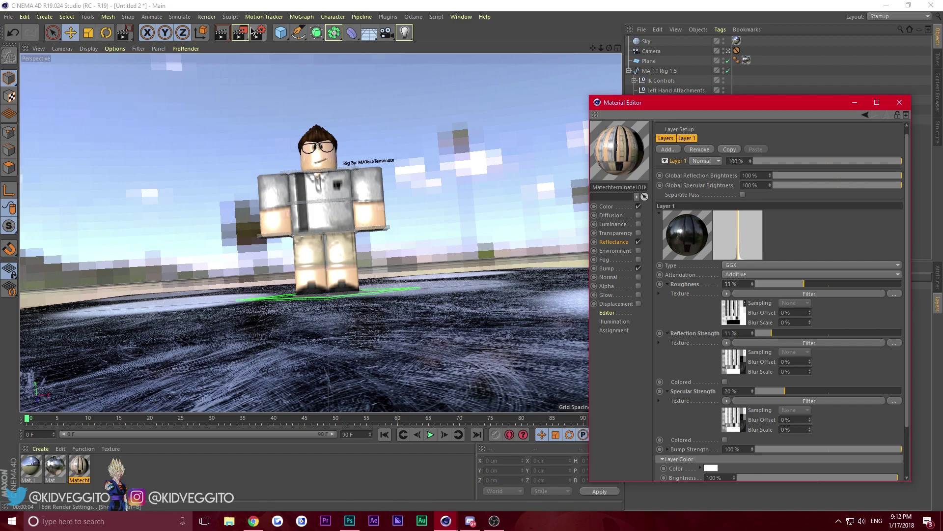
# Replace the sky material's color texture with MIT-05_Ref.hdr, without copying the image to the project location
pyautogui.click(36, 469)
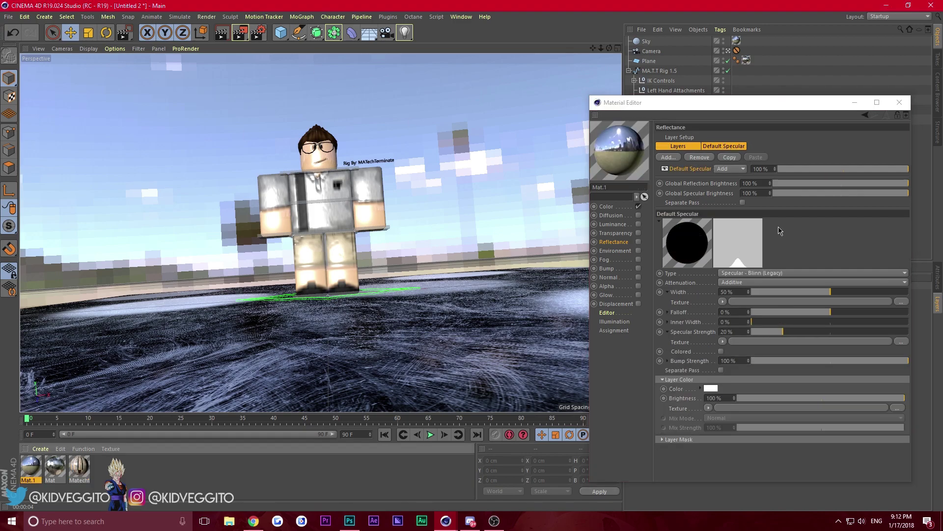
pyautogui.click(613, 208)
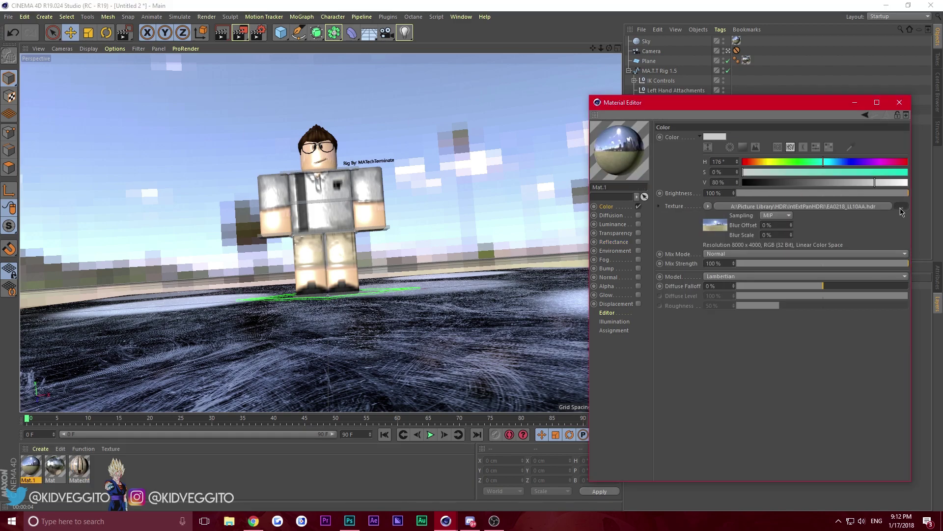
pyautogui.click(901, 207)
pyautogui.click(421, 253)
pyautogui.click(860, 452)
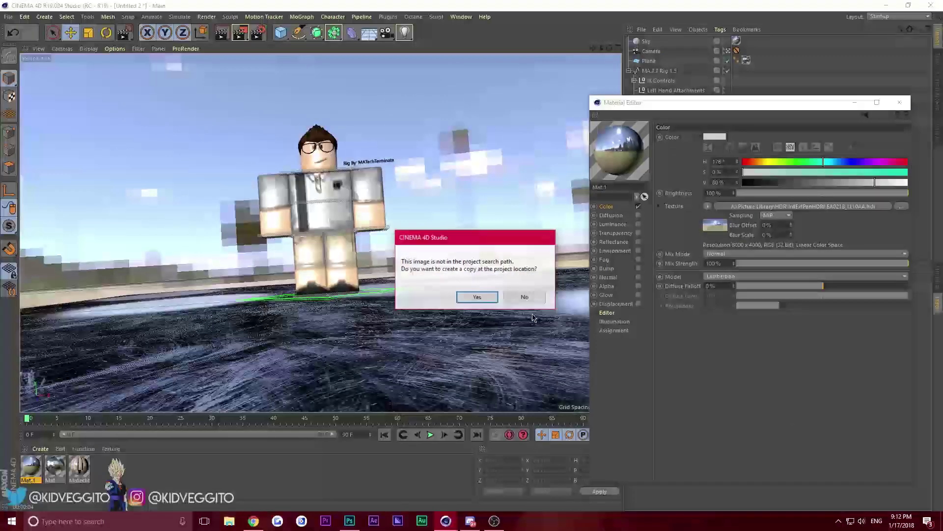
pyautogui.click(526, 298)
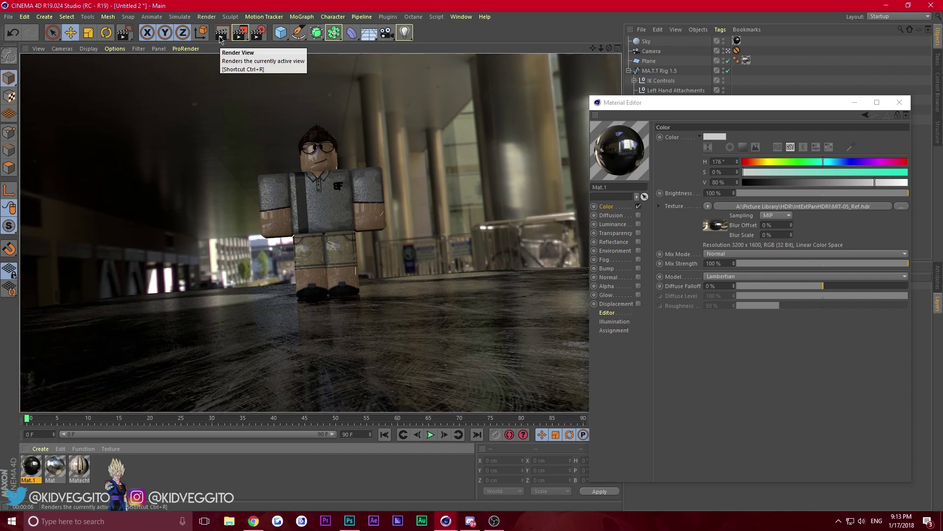
# Set the roughness of Layer 2 in the floor material's reflectance to 3% and render the view
pyautogui.click(56, 469)
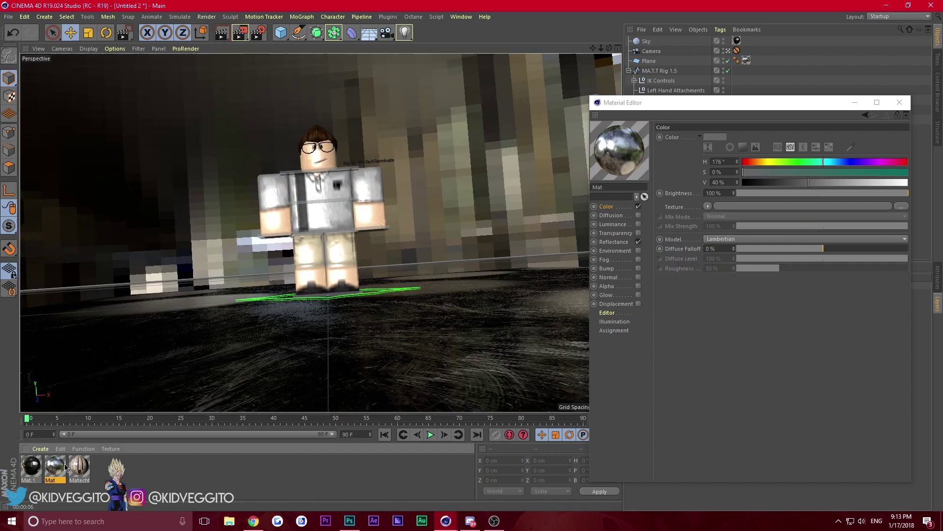
pyautogui.click(614, 242)
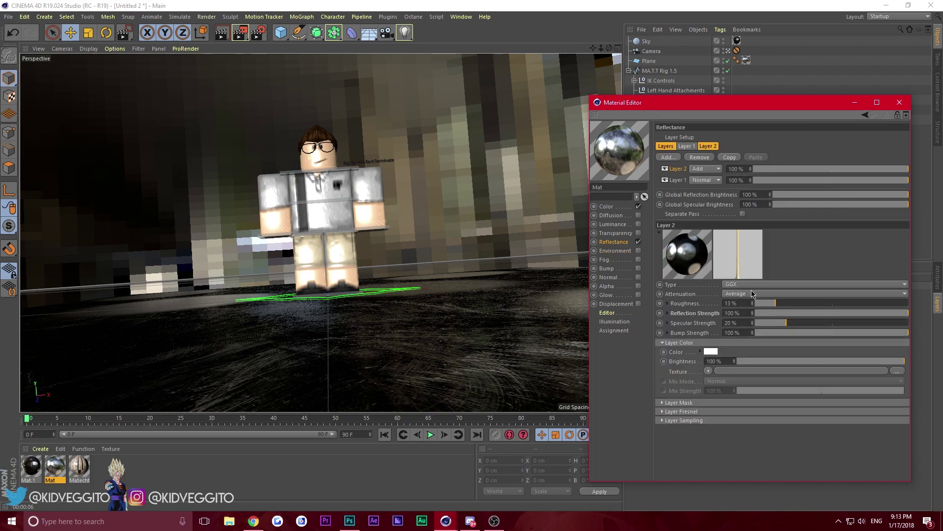
pyautogui.moveTo(764, 305); pyautogui.dragTo(760, 304)
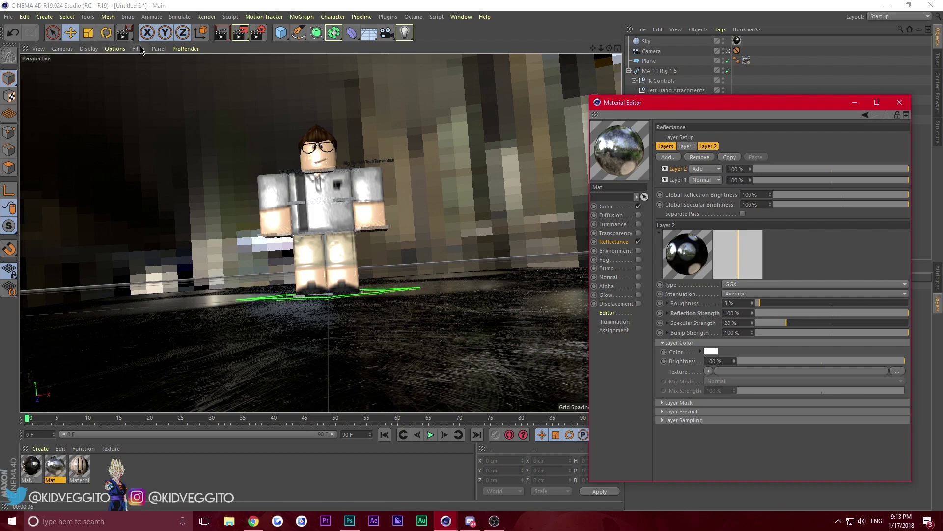
pyautogui.click(220, 36)
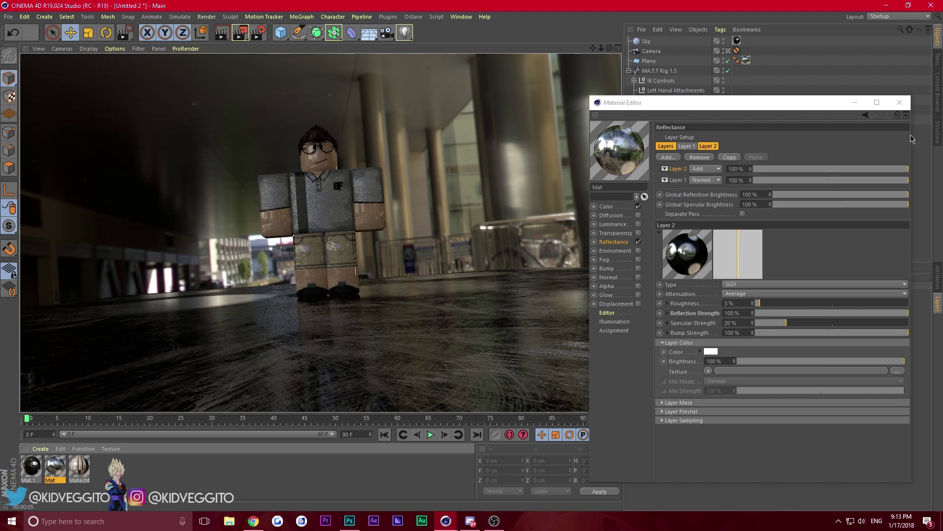
# Disable clipping in the Filter shader on the character material's roughness texture
pyautogui.click(76, 470)
pyautogui.click(764, 302)
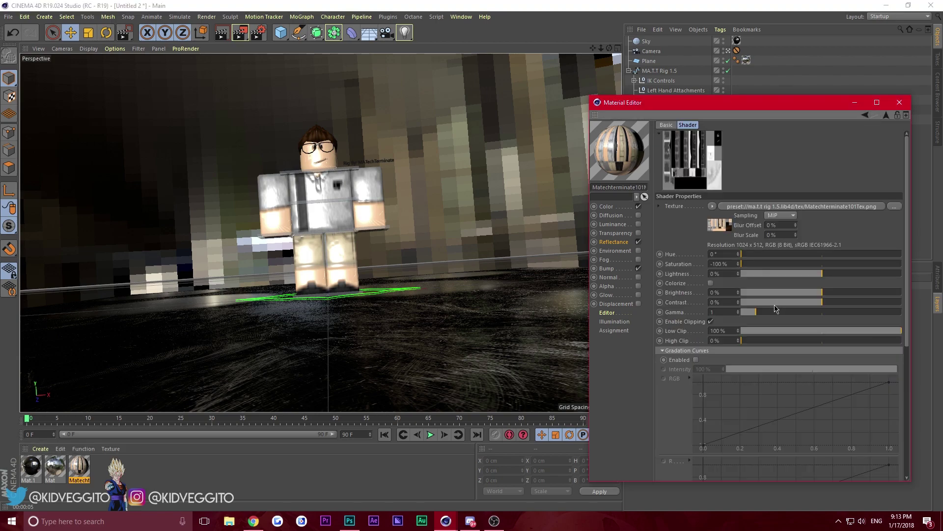
pyautogui.click(711, 322)
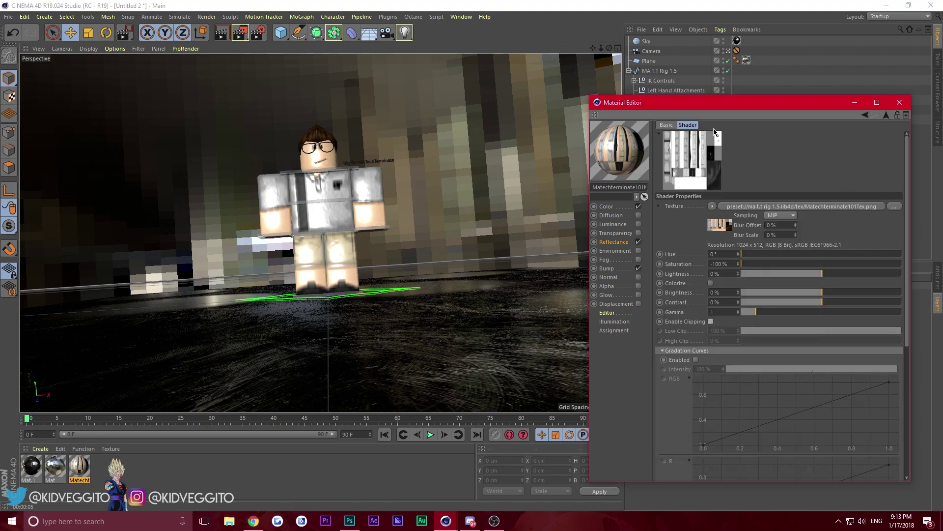
pyautogui.click(887, 116)
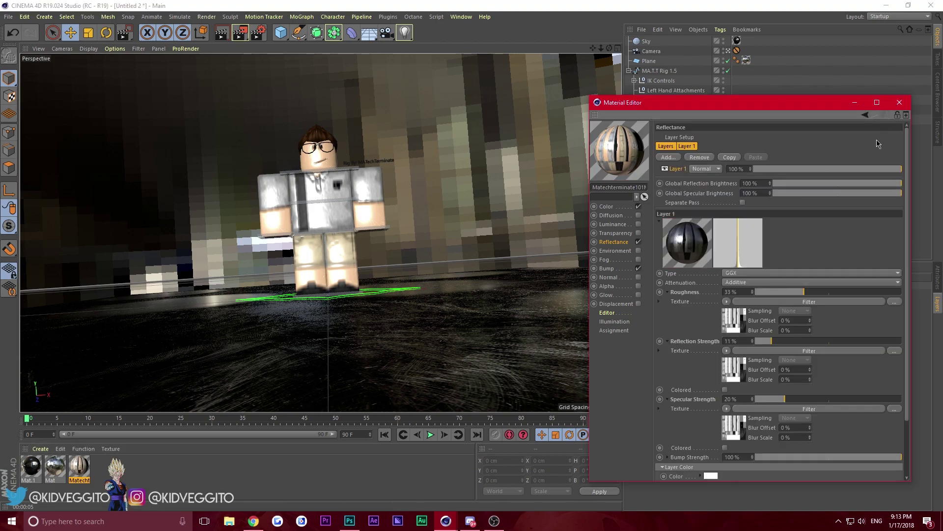
# Set the character material's reflection strength to 2%, checking it with a region render, and its roughness to 27%
pyautogui.click(758, 341)
pyautogui.click(243, 36)
pyautogui.moveTo(244, 36); pyautogui.dragTo(290, 43)
pyautogui.moveTo(445, 335); pyautogui.dragTo(126, 58)
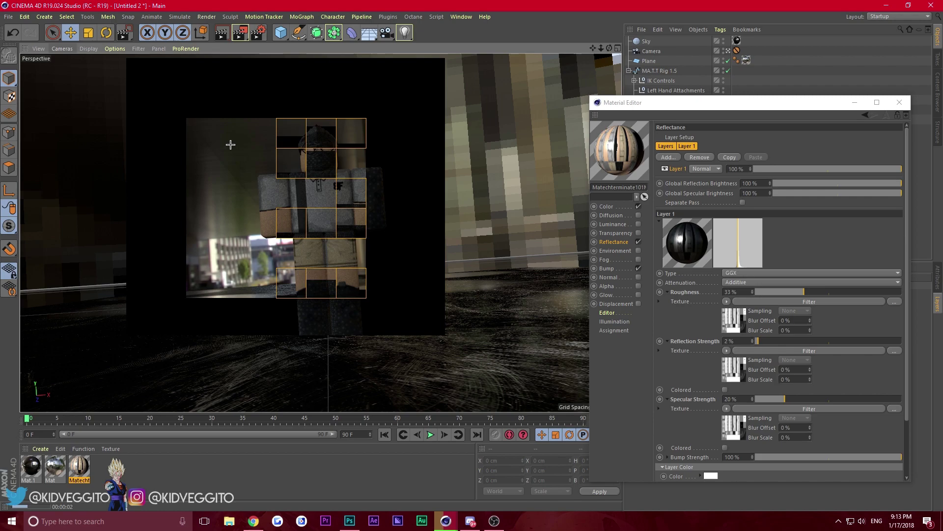
pyautogui.click(796, 293)
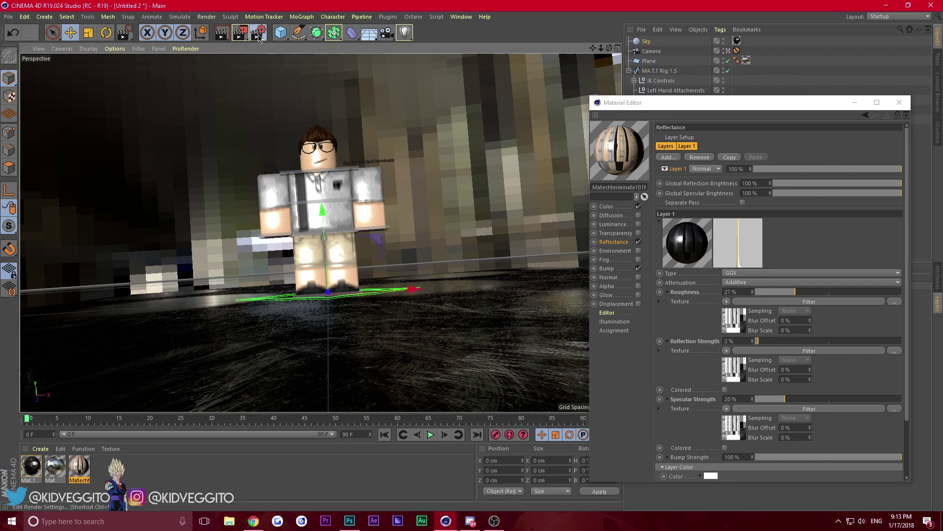
# Change the Global Illumination preset to Object Visualization - High and render the view
pyautogui.click(259, 34)
pyautogui.click(687, 228)
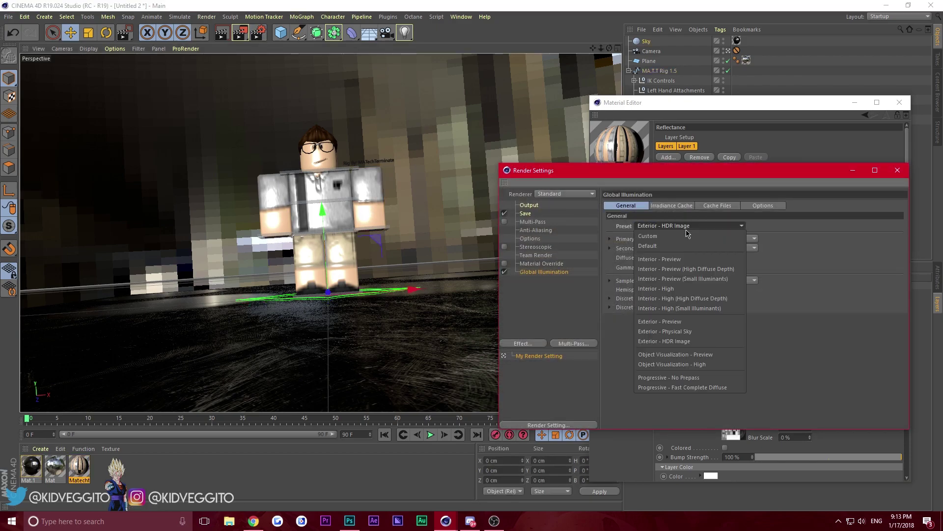
pyautogui.click(672, 364)
pyautogui.click(221, 34)
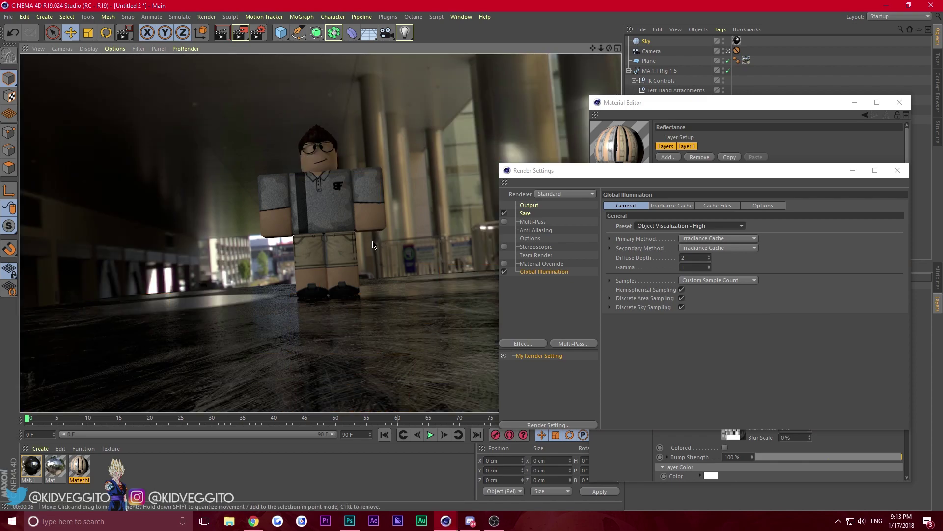
# Set the roughness of Layer 2 in the floor material's reflectance to 0%
pyautogui.click(55, 468)
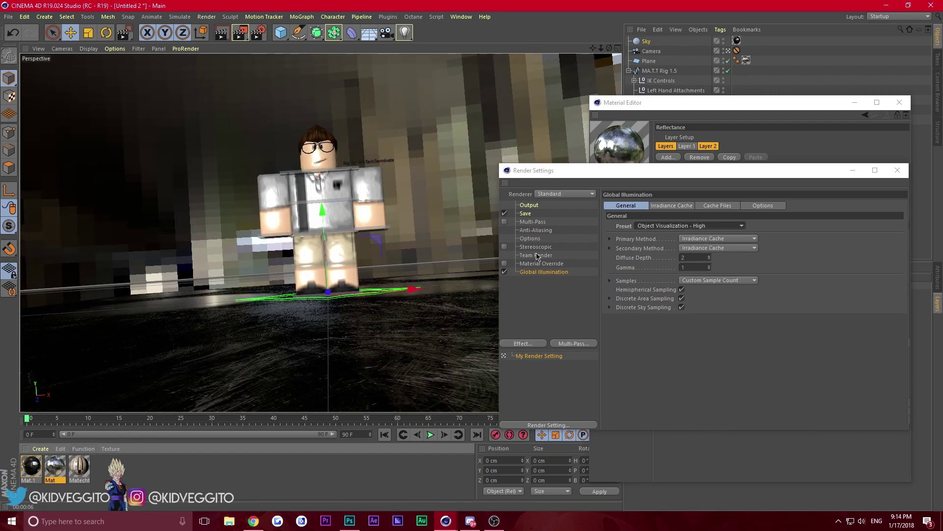
pyautogui.moveTo(776, 166); pyautogui.dragTo(408, 239)
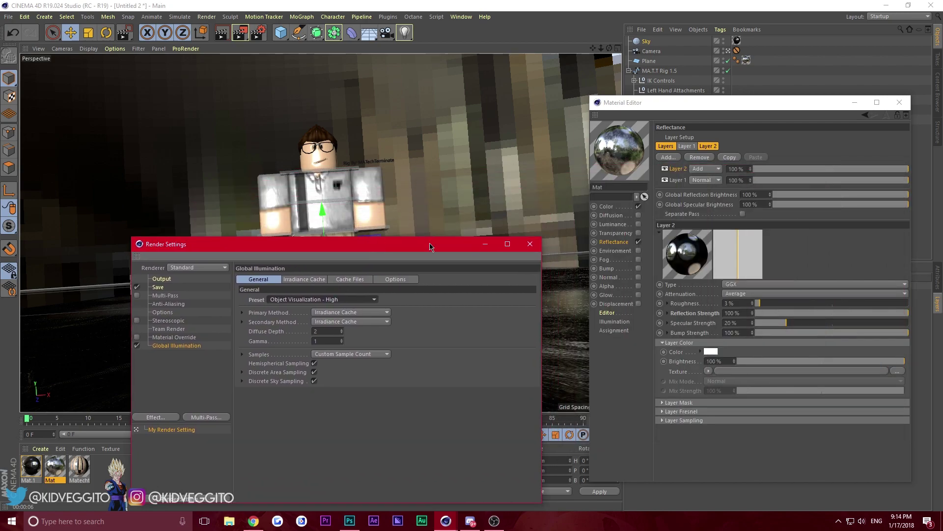
pyautogui.moveTo(768, 301); pyautogui.dragTo(737, 300)
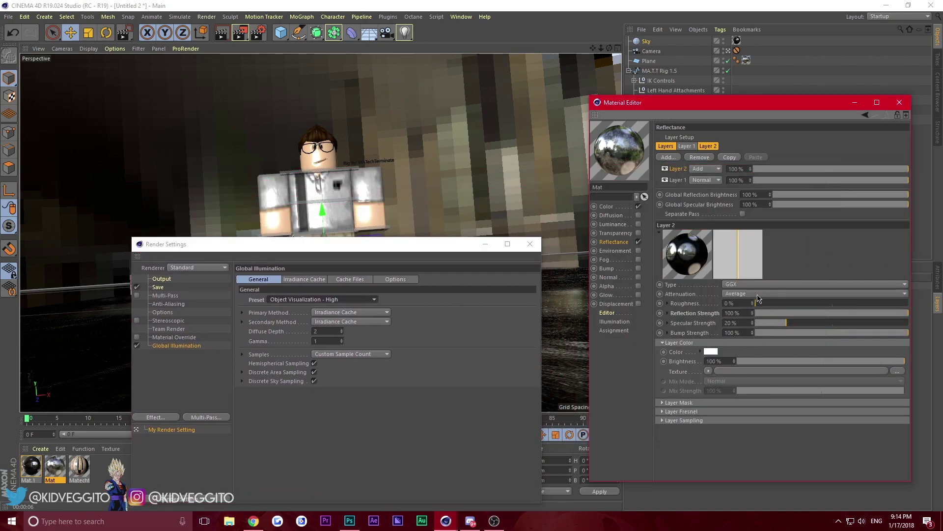
# Render a large region covering the character and the surrounding floor, keeping the Render Settings window out of its way
pyautogui.moveTo(386, 252); pyautogui.dragTo(770, 343)
pyautogui.moveTo(240, 34); pyautogui.dragTo(275, 46)
pyautogui.moveTo(516, 406); pyautogui.dragTo(11, 29)
pyautogui.moveTo(518, 322); pyautogui.dragTo(41, 1)
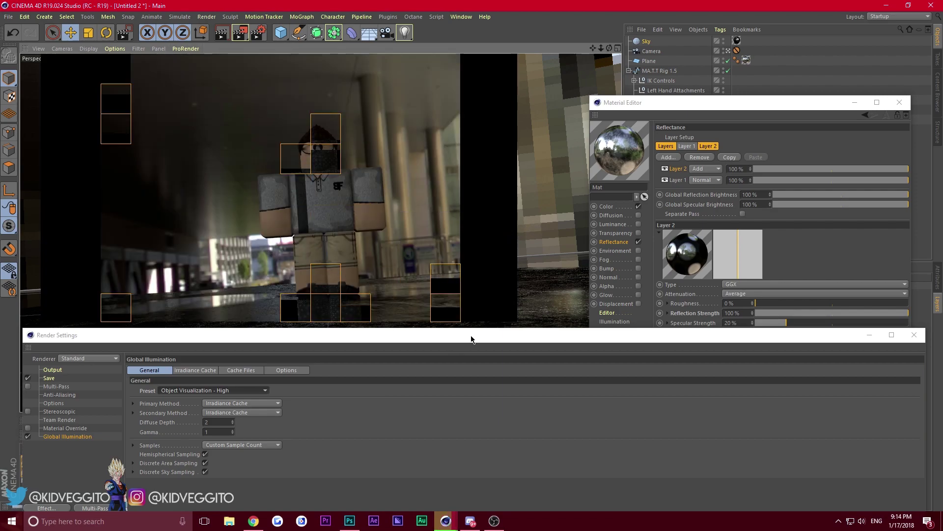
pyautogui.moveTo(458, 332); pyautogui.dragTo(381, 371)
# Close the Material Editor and clear the object selection
pyautogui.click(793, 370)
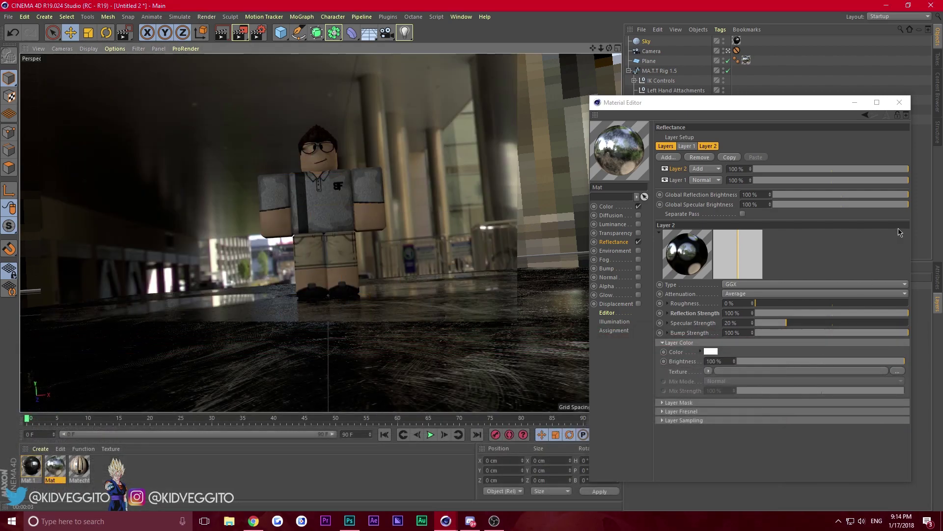
pyautogui.click(905, 111)
pyautogui.click(899, 102)
pyautogui.click(860, 156)
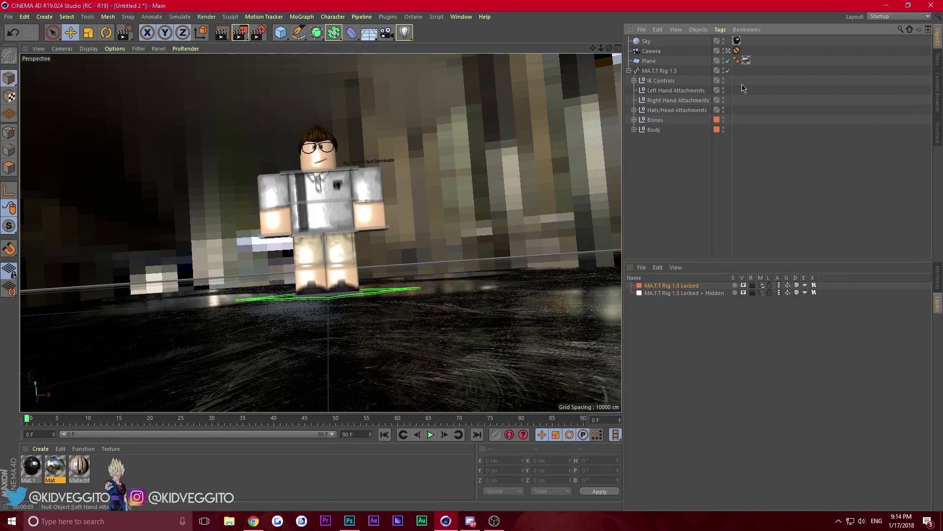
# Leave the camera view, add a light, and move it to about X -40, Y 399, Z 206 cm, behind the character
pyautogui.click(728, 51)
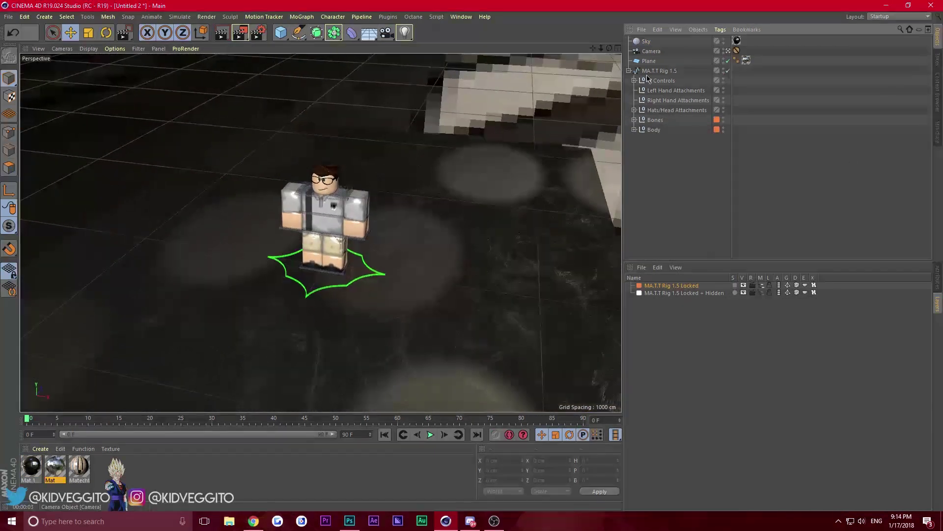
pyautogui.moveTo(406, 34); pyautogui.dragTo(488, 60)
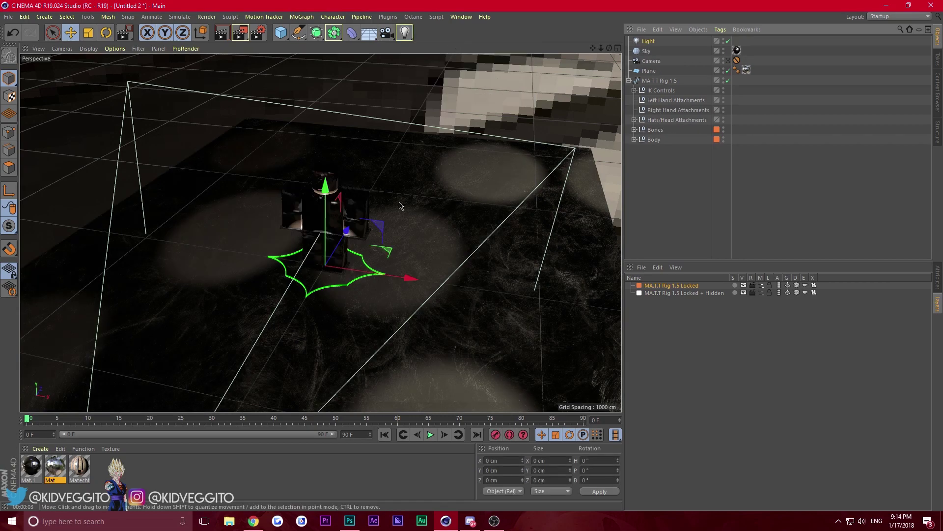
pyautogui.moveTo(361, 194); pyautogui.dragTo(391, 165)
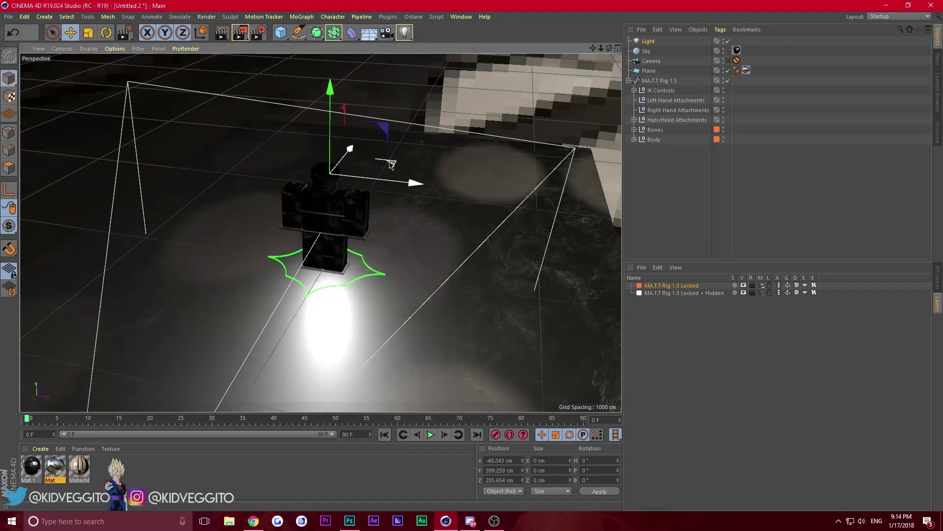
# Delete the single light behind the character and load the Light's softbox group into the scene
pyautogui.press('Delete')
pyautogui.click(9, 17)
pyautogui.click(23, 41)
pyautogui.click(148, 120)
pyautogui.click(682, 353)
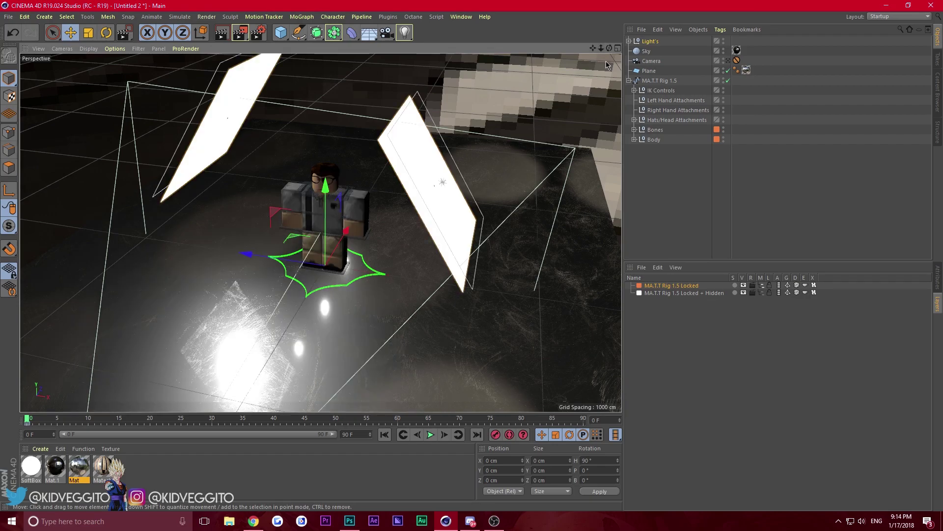
# Clear the object selection and hide the Sky object
pyautogui.moveTo(609, 48); pyautogui.dragTo(634, 19)
pyautogui.moveTo(609, 47); pyautogui.dragTo(609, 55)
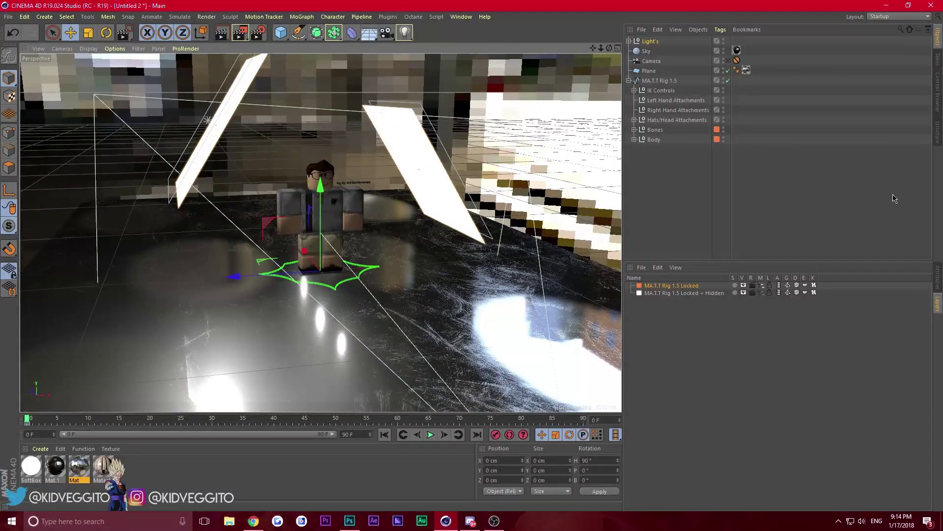
pyautogui.click(883, 192)
pyautogui.click(723, 50)
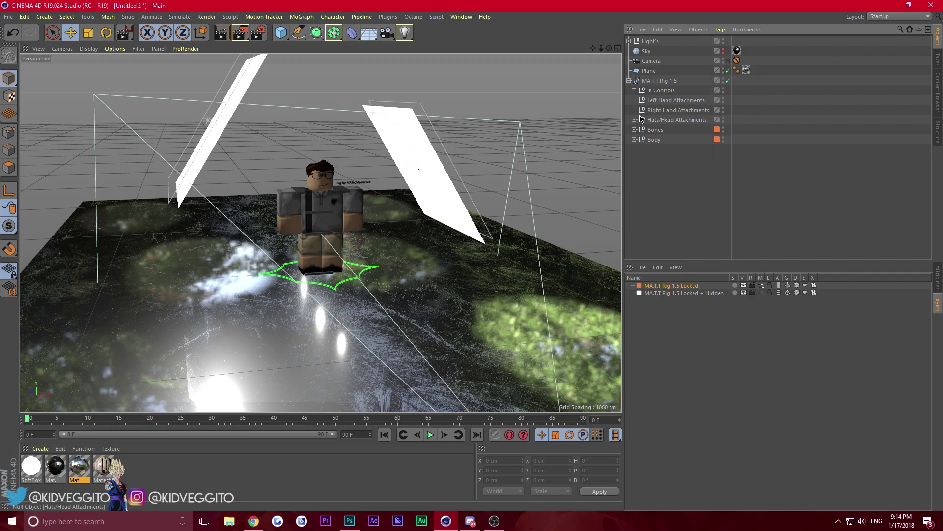
# Scale up the Light's group so its softboxes become larger and spread wider around the character
pyautogui.click(640, 43)
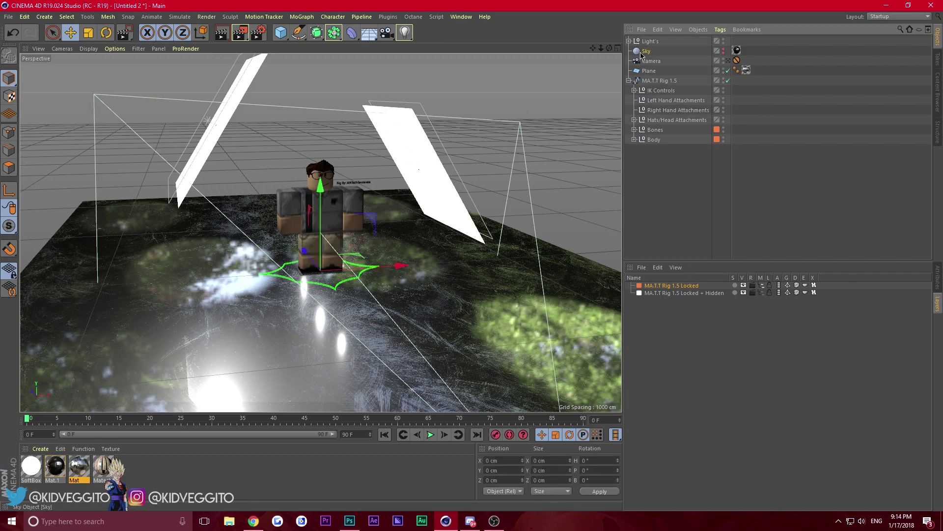
pyautogui.click(88, 33)
pyautogui.moveTo(378, 150); pyautogui.dragTo(494, 152)
# Return to the scene camera's view and render it in the viewport
pyautogui.moveTo(610, 48); pyautogui.dragTo(541, 60)
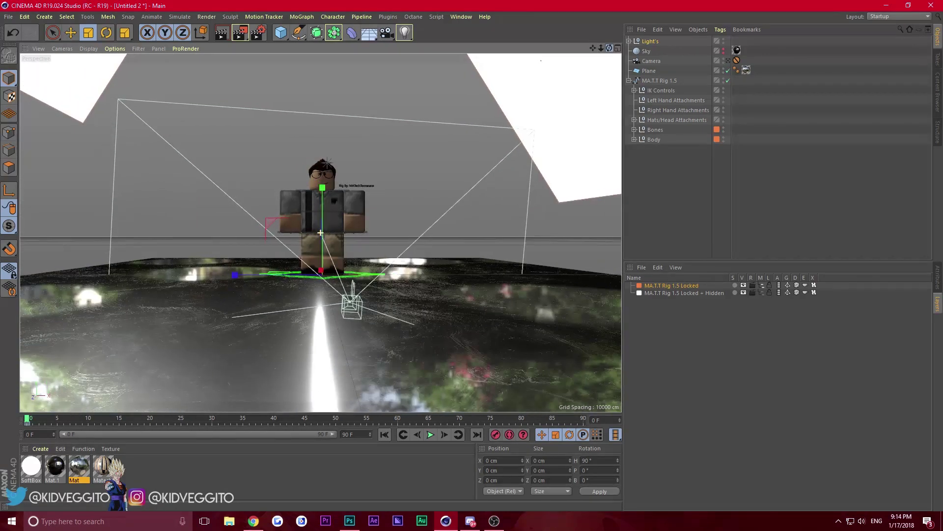
pyautogui.click(728, 61)
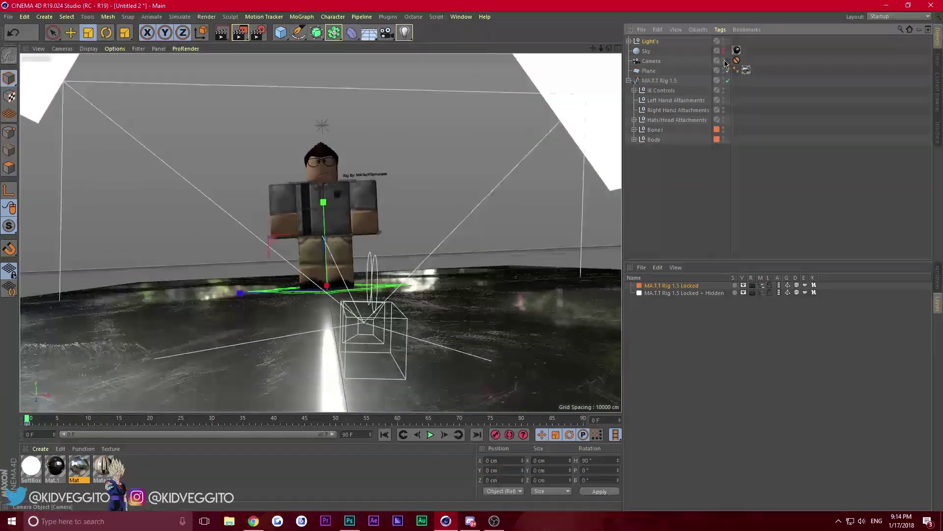
pyautogui.click(223, 34)
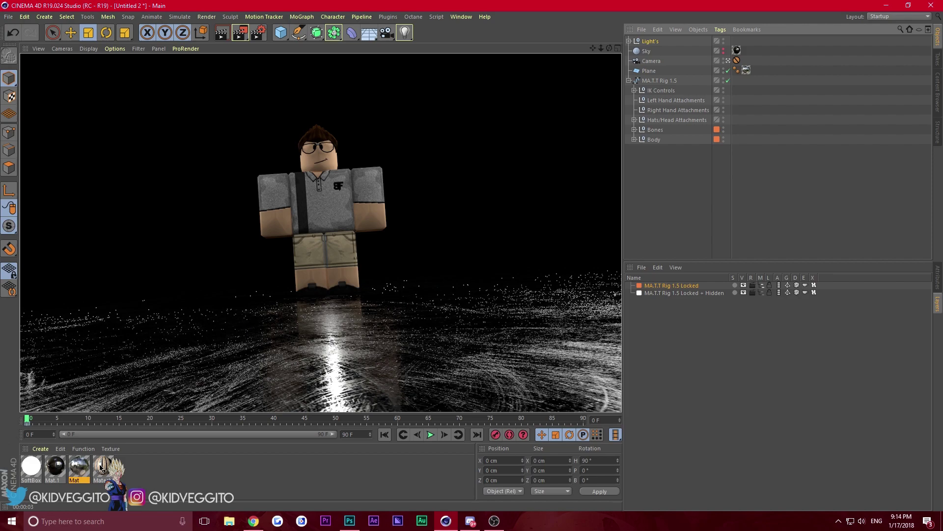
# Set the floor material Mat's color value to 100% and its reflectance Layer 1 reflection strength to 26%
pyautogui.doubleClick(79, 467)
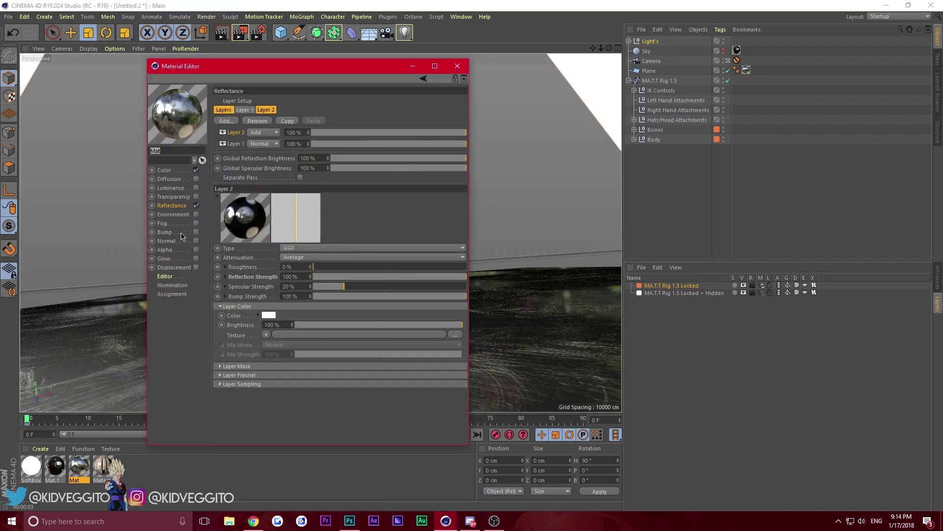
pyautogui.click(165, 170)
pyautogui.moveTo(366, 146); pyautogui.dragTo(479, 149)
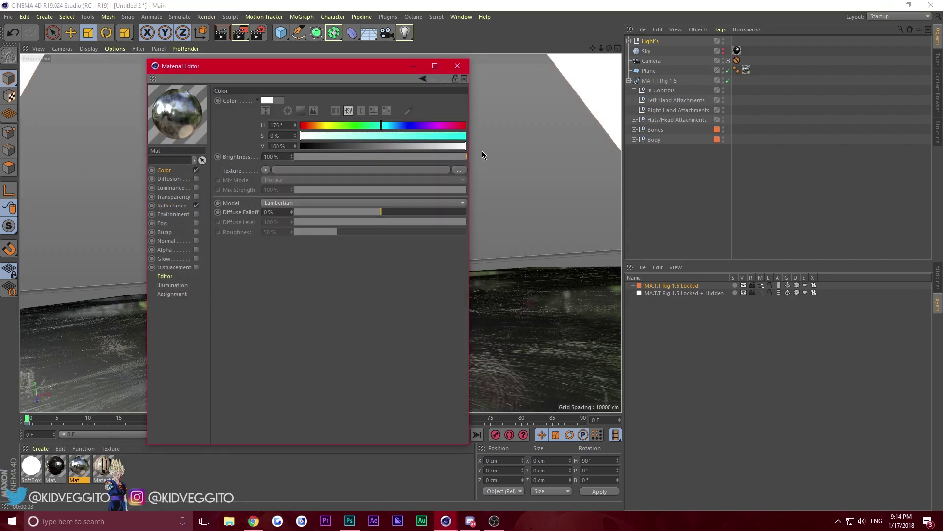
pyautogui.click(172, 205)
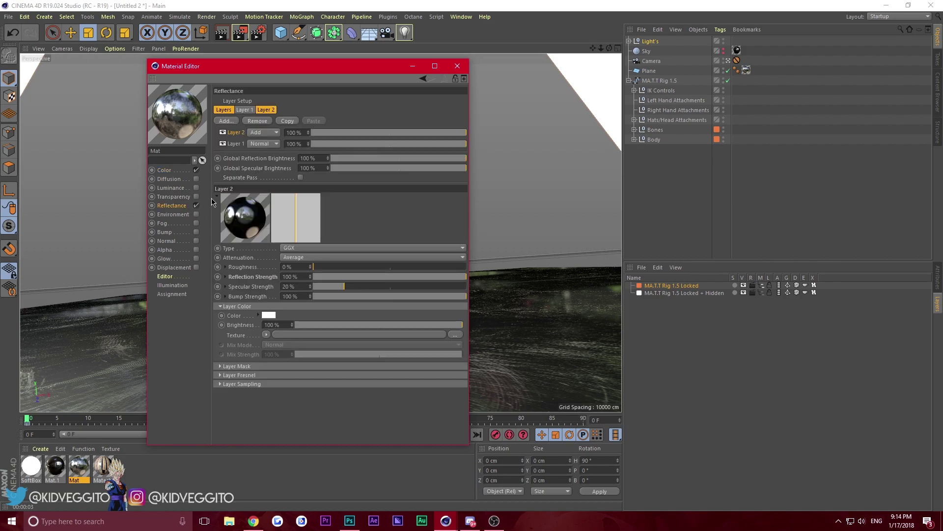
pyautogui.click(234, 144)
pyautogui.moveTo(365, 278); pyautogui.dragTo(353, 277)
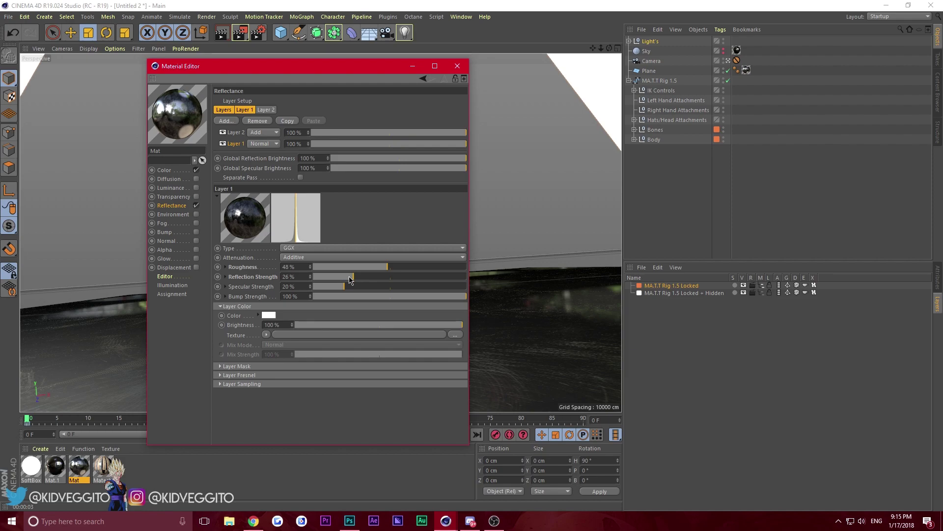
# Set the attenuation of the floor material's reflectance Layer 2 to Additive
pyautogui.click(239, 133)
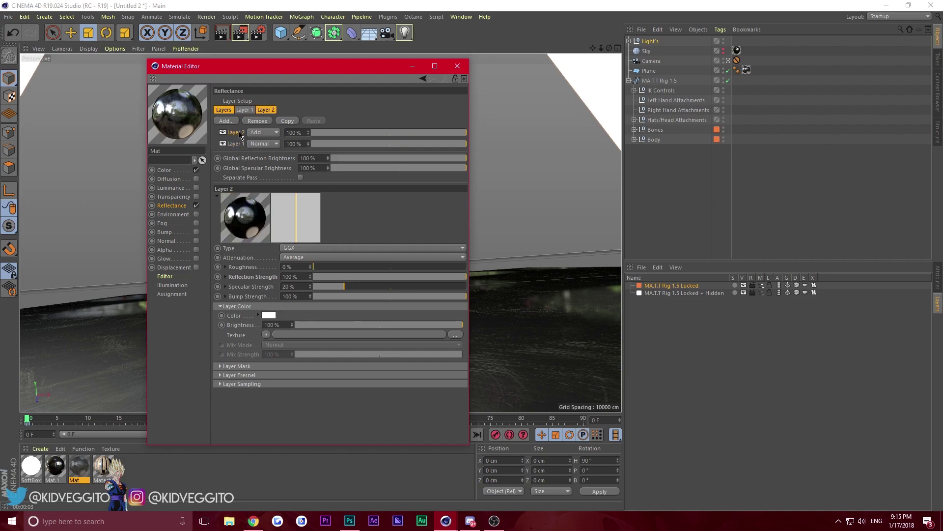
pyautogui.click(311, 257)
pyautogui.click(295, 287)
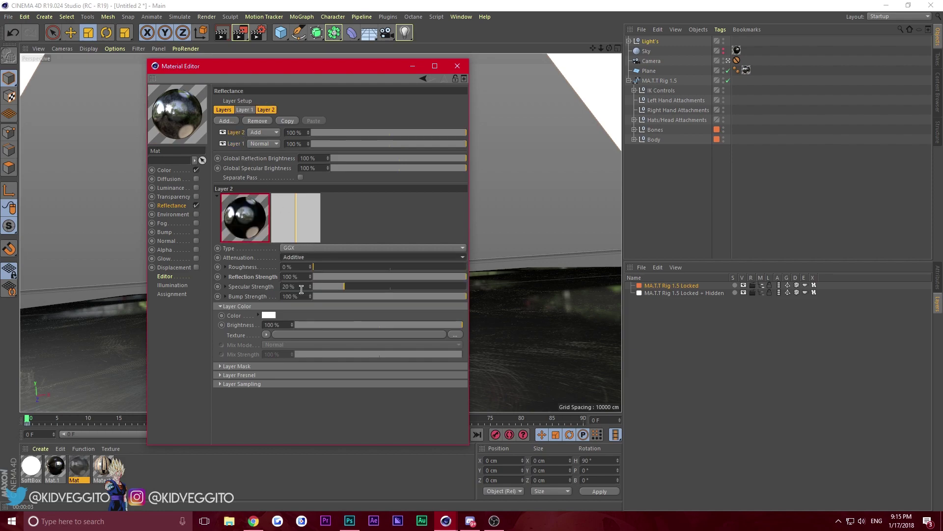
# Darken the floor material's color to a value of 39%
pyautogui.click(239, 144)
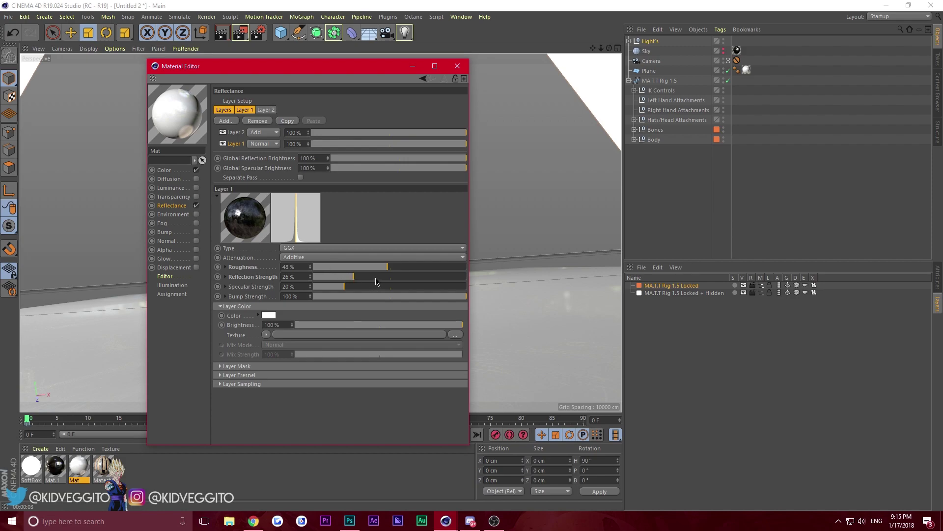
pyautogui.click(186, 170)
pyautogui.moveTo(356, 147); pyautogui.dragTo(364, 148)
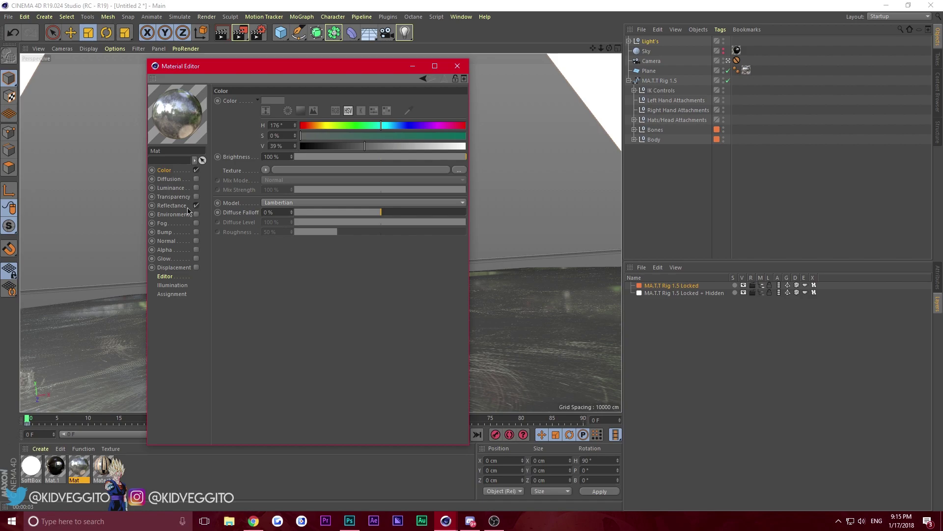
# Show the reflectance settings of Layer 2, move the Material Editor clear of the viewport, and render the view
pyautogui.click(173, 206)
pyautogui.click(240, 133)
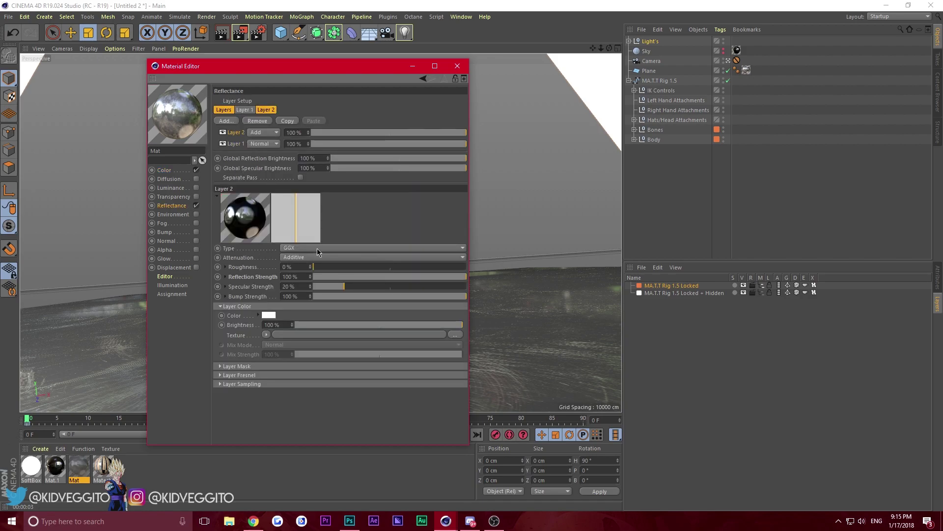
pyautogui.moveTo(226, 71); pyautogui.dragTo(693, 201)
pyautogui.click(221, 35)
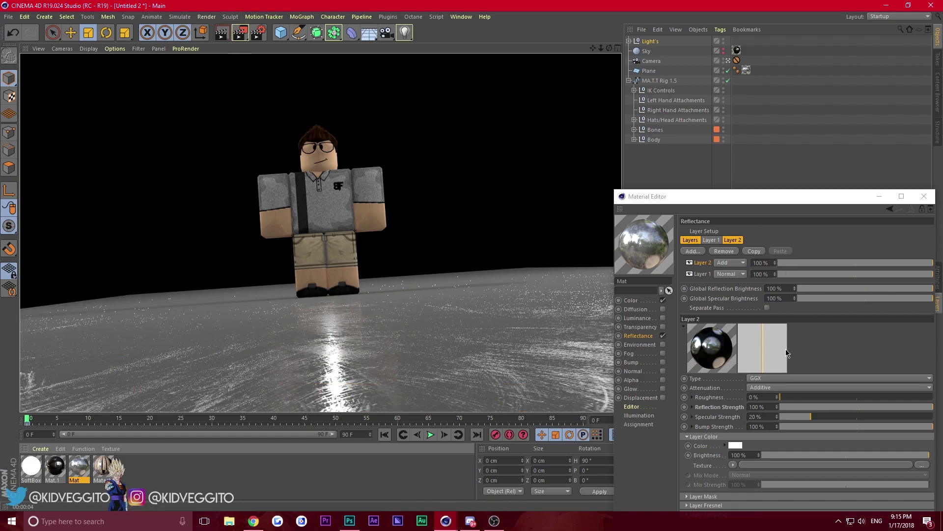
# Try a reflection strength of 23% on the floor material's Layer 2 and undo it
pyautogui.click(806, 407)
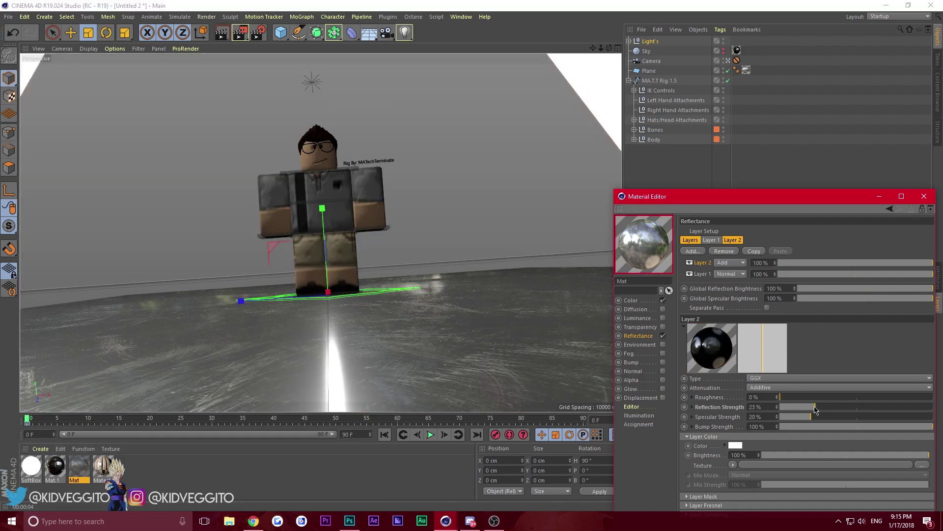
pyautogui.hotkey('ctrl', 'z')
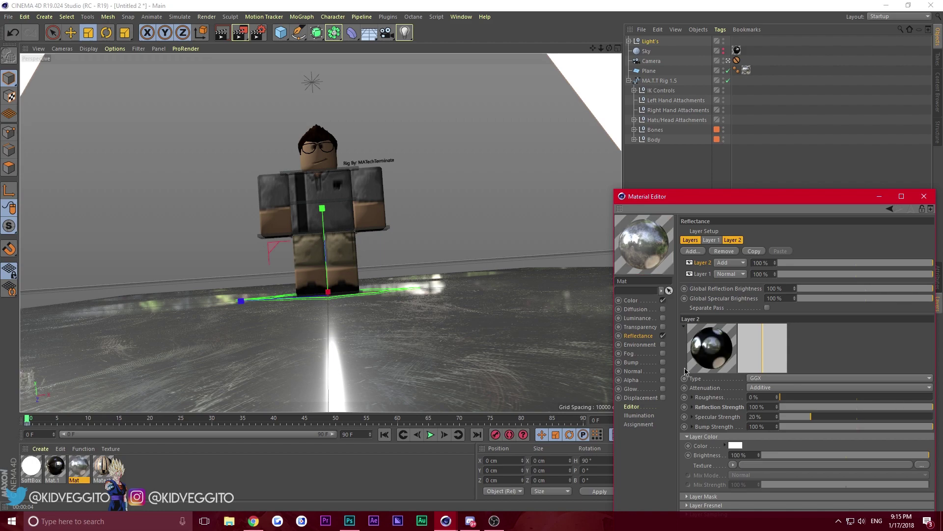
# Close the Material Editor and delete the Light's group
pyautogui.click(924, 196)
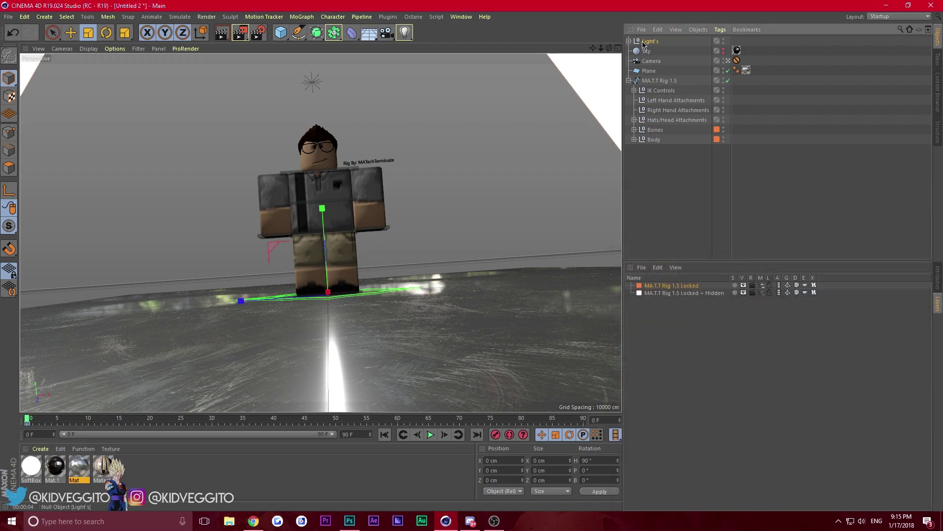
pyautogui.press('Delete')
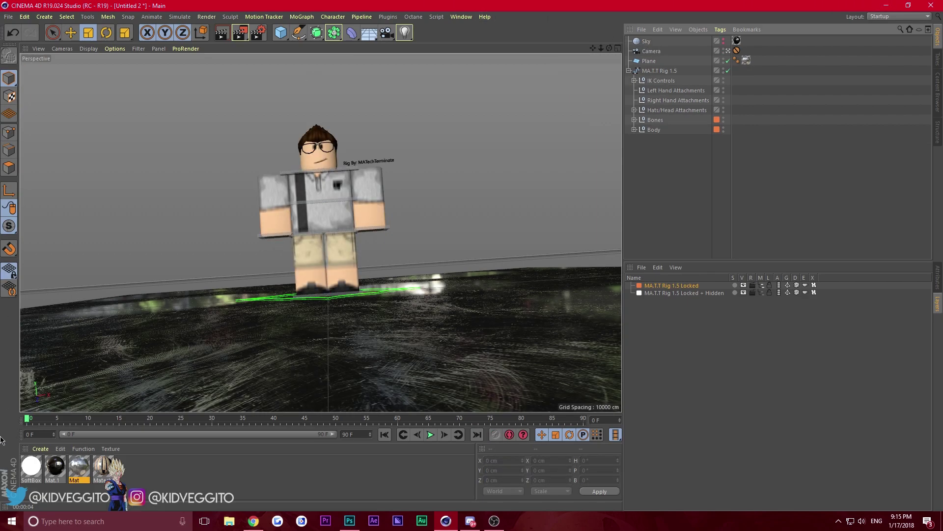
pyautogui.click(253, 521)
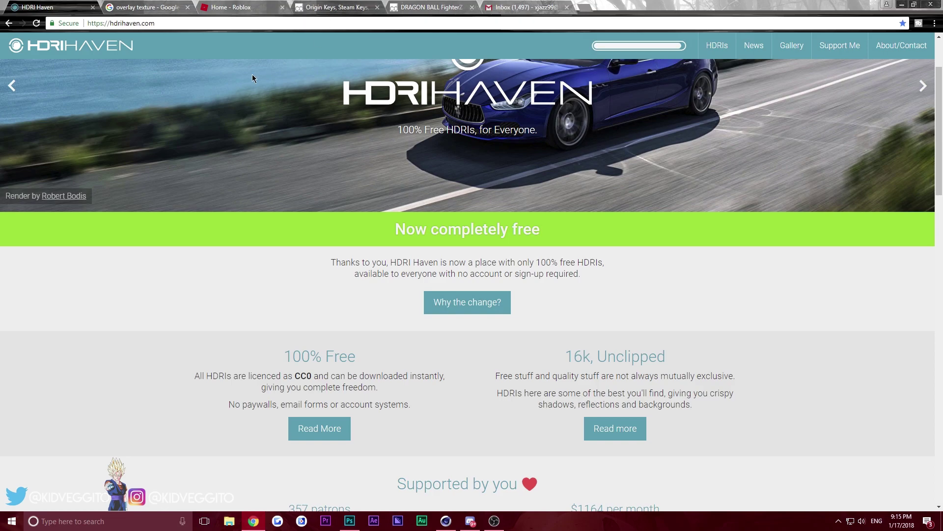
pyautogui.click(446, 521)
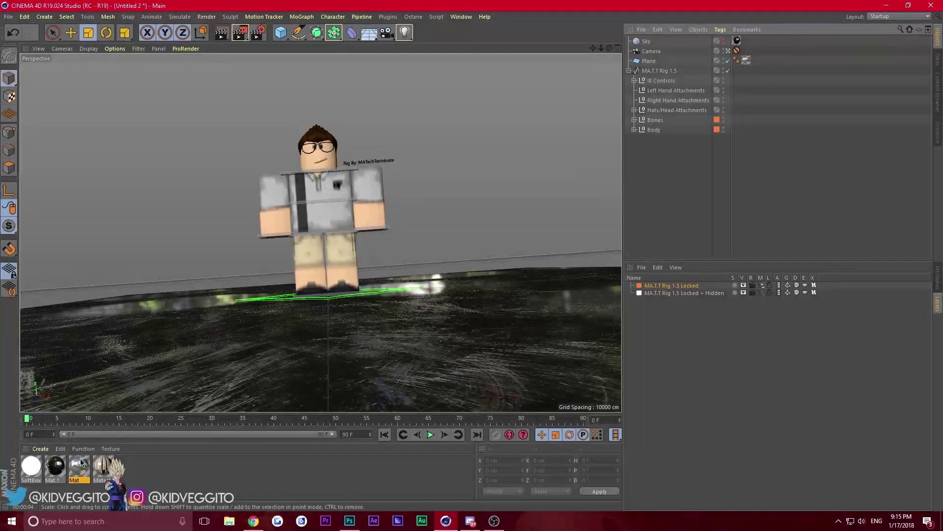
pyautogui.hotkey('ctrl', 'r')
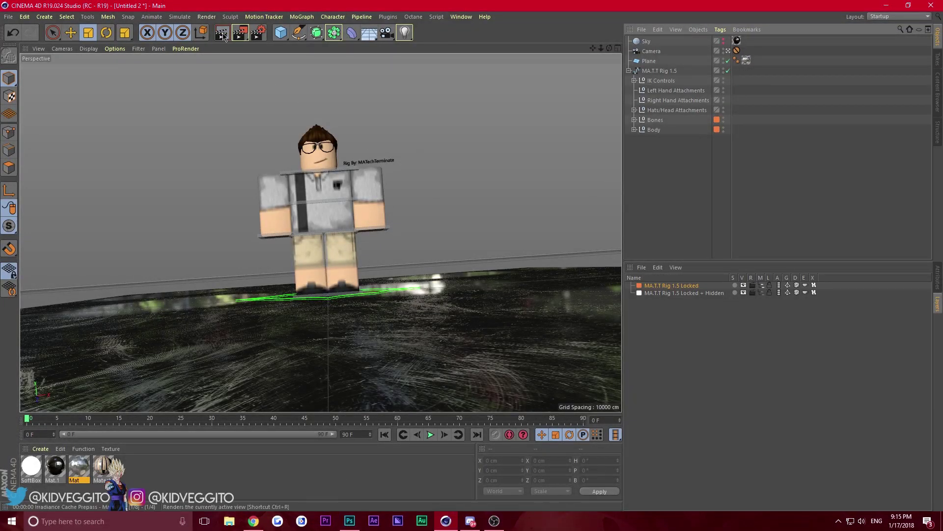
pyautogui.press('Escape')
# Make the Sky object visible again and test-render the camera view
pyautogui.click(724, 39)
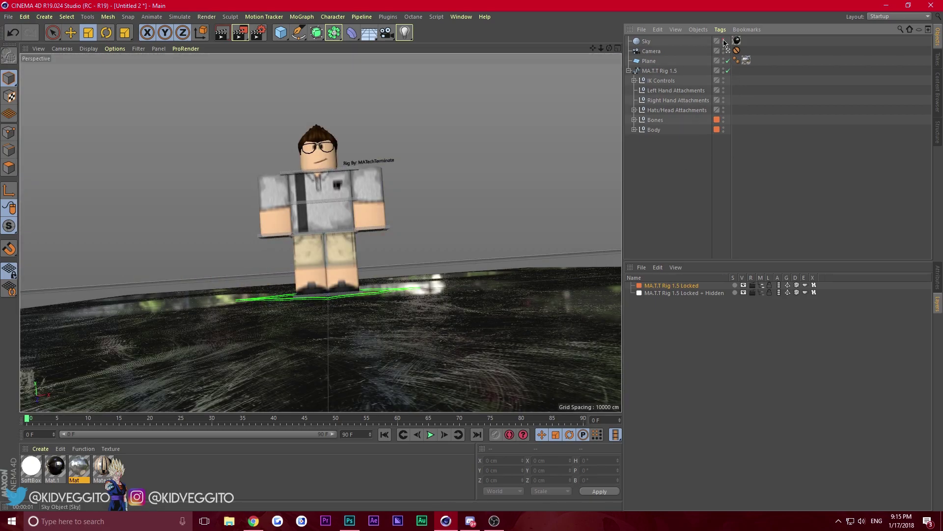
pyautogui.click(723, 40)
pyautogui.click(501, 321)
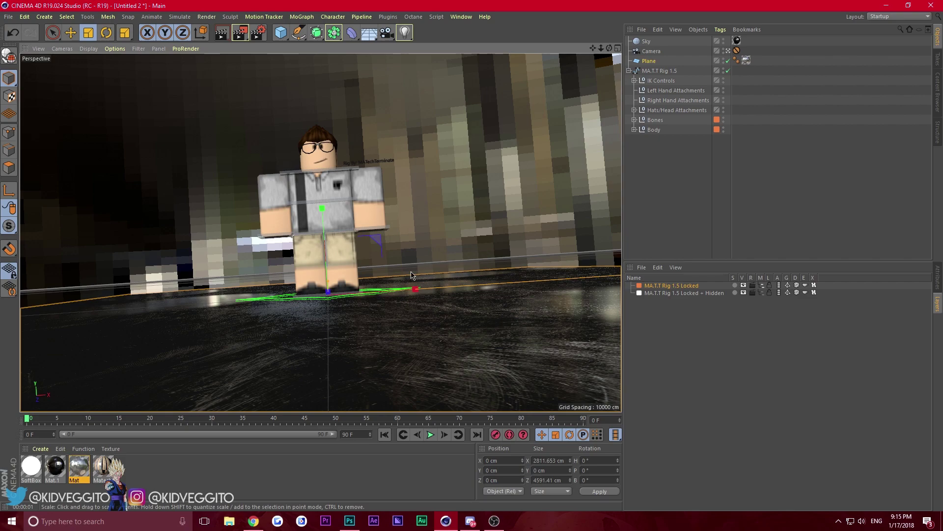
pyautogui.click(222, 33)
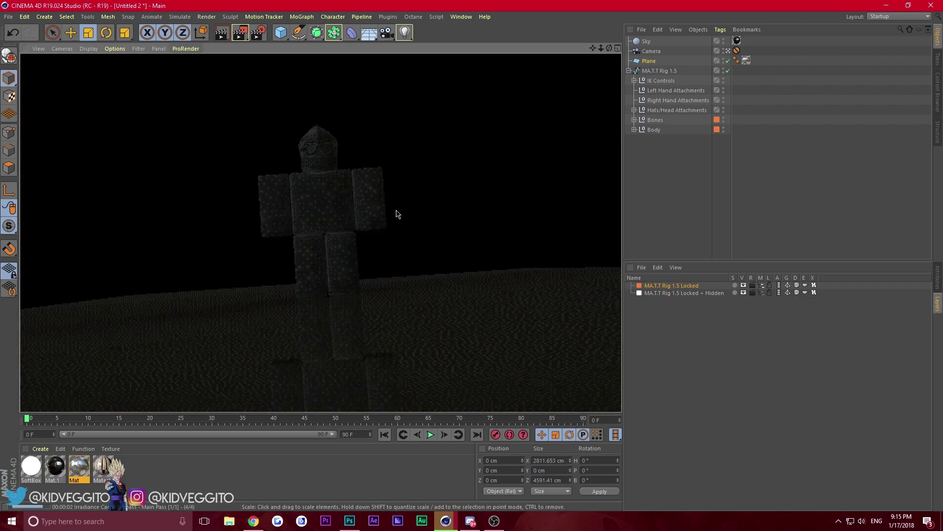
pyautogui.click(408, 200)
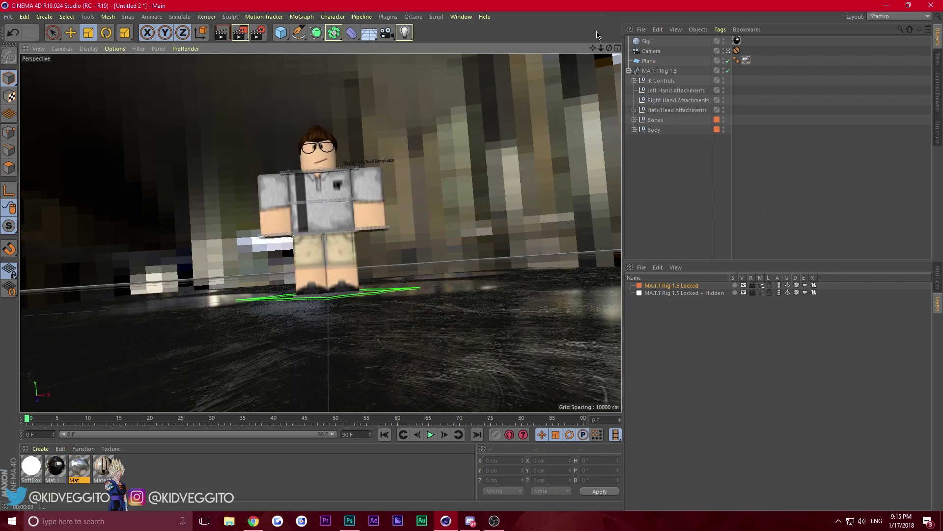
pyautogui.click(737, 51)
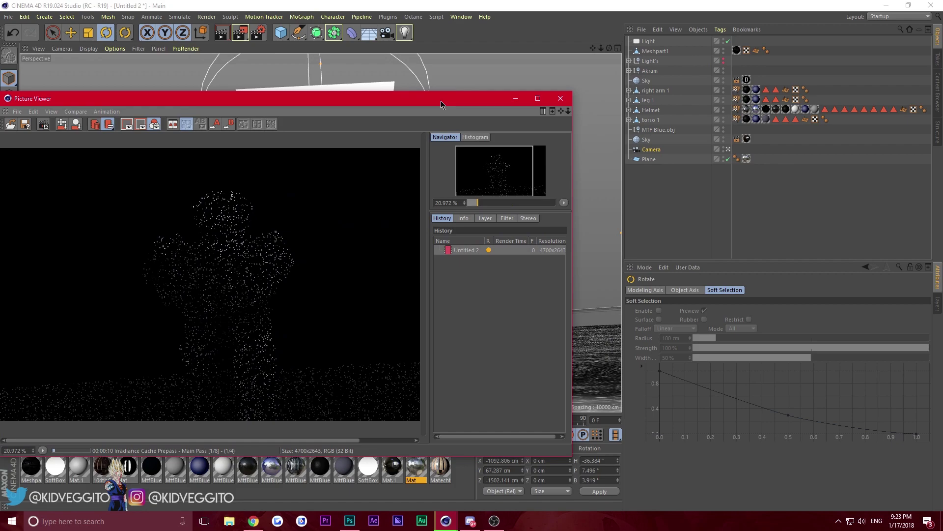
# Move the Picture Viewer clear of the model's head and show the Compositing tag settings of the Sky below MTF Blue.obj
pyautogui.moveTo(441, 101); pyautogui.dragTo(447, 200)
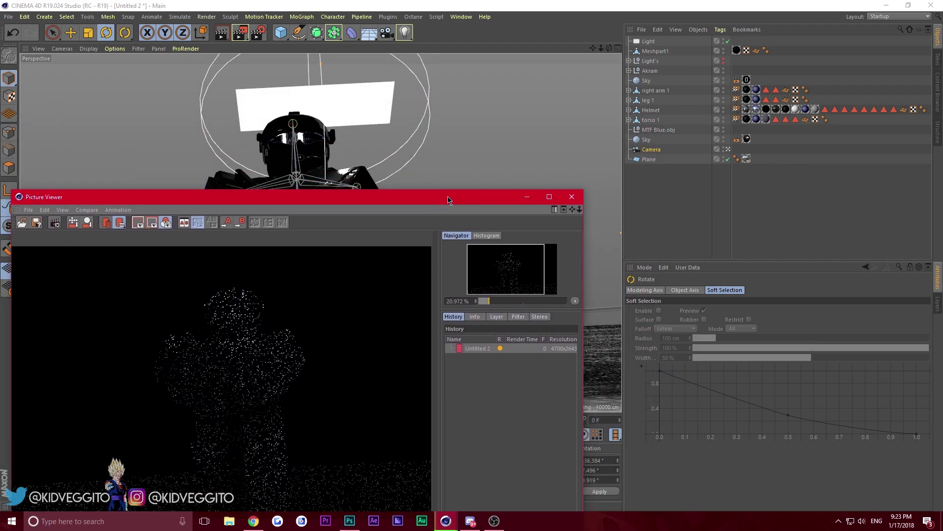
pyautogui.click(645, 142)
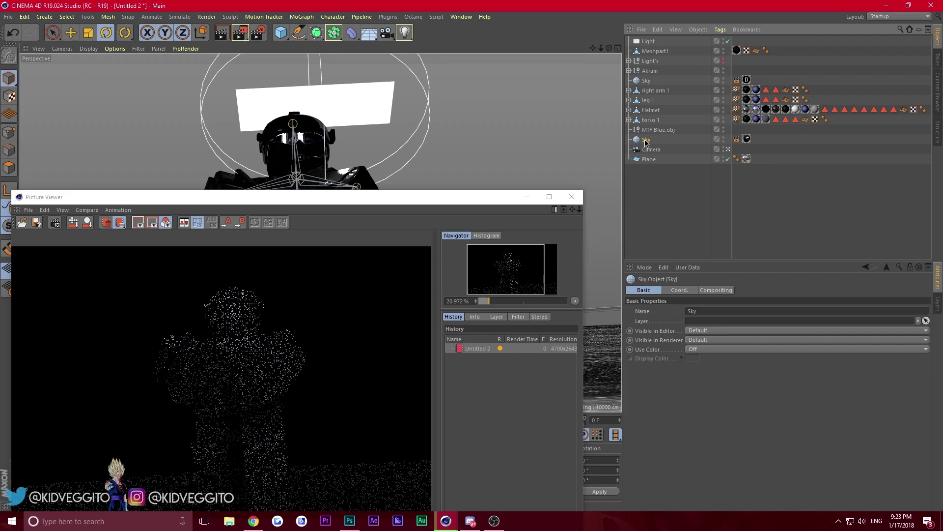
pyautogui.rightClick(645, 142)
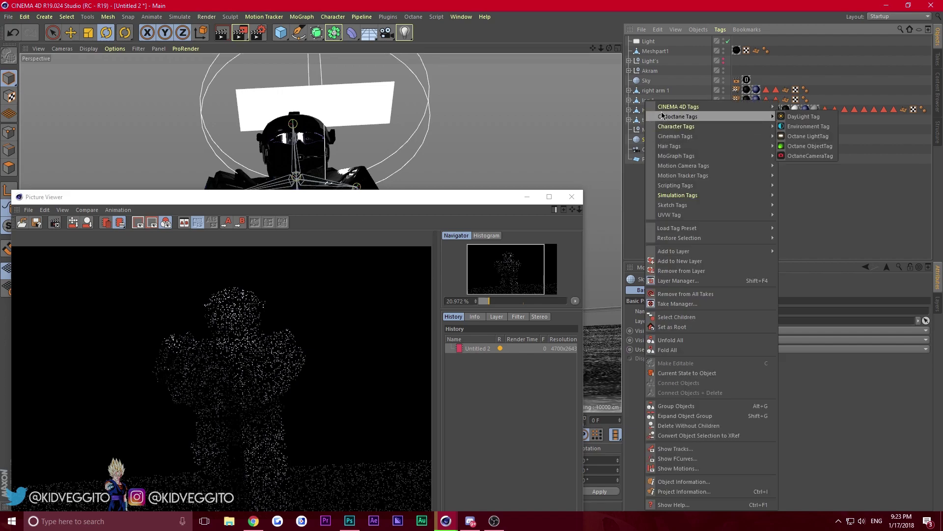
pyautogui.moveTo(662, 110)
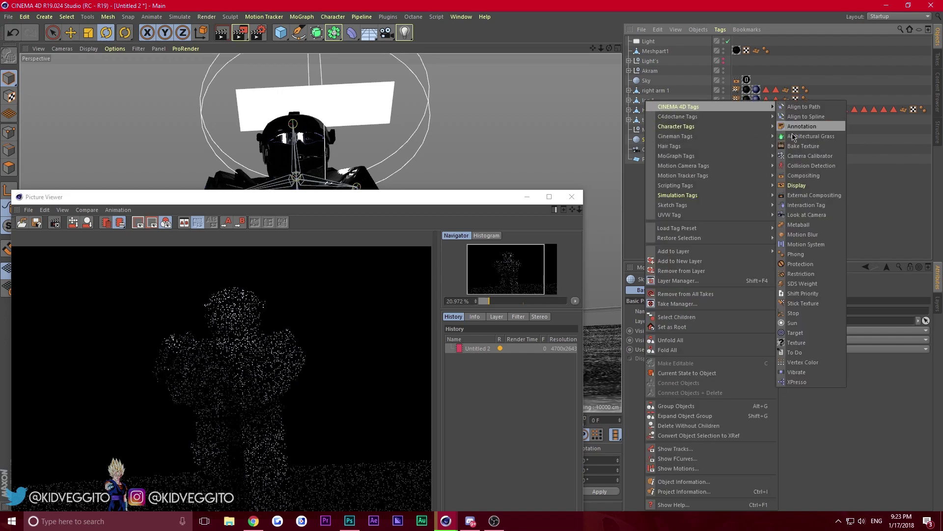
pyautogui.click(883, 163)
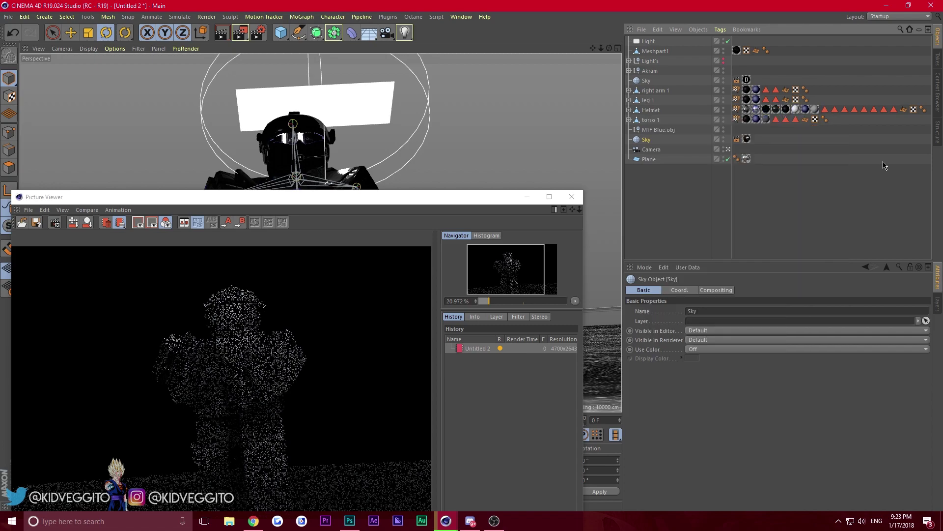
pyautogui.click(737, 140)
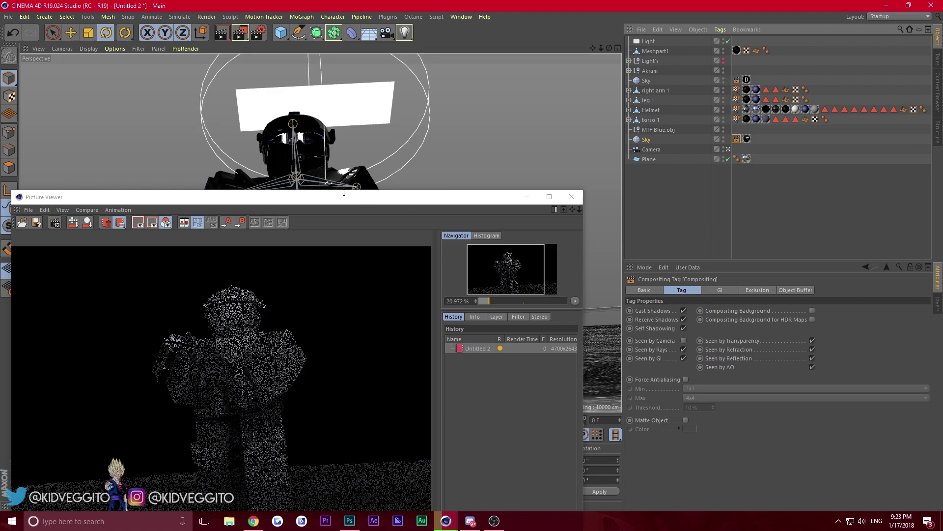
# Move the Picture Viewer aside and review the PNG and Alpha Channel save options in the Render Settings, closing the window afterwards
pyautogui.click(321, 208)
pyautogui.moveTo(352, 200); pyautogui.dragTo(604, 37)
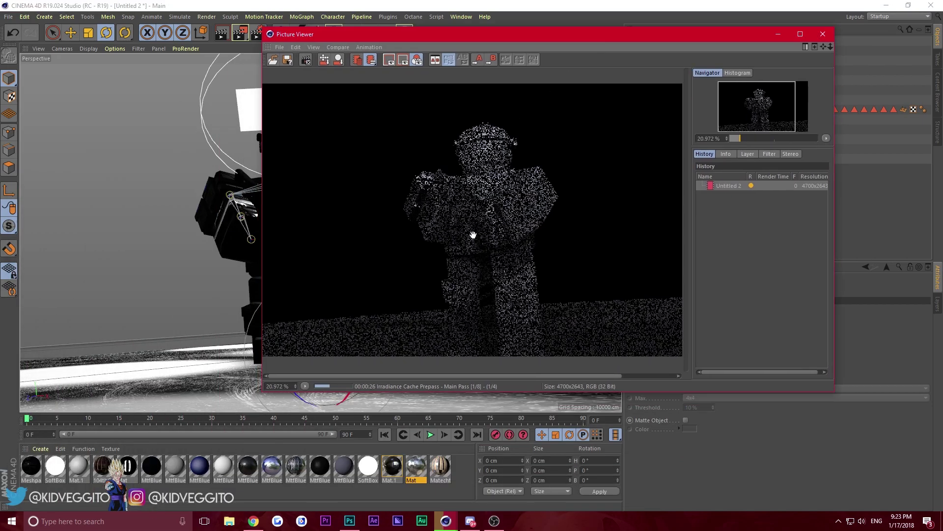
pyautogui.click(257, 33)
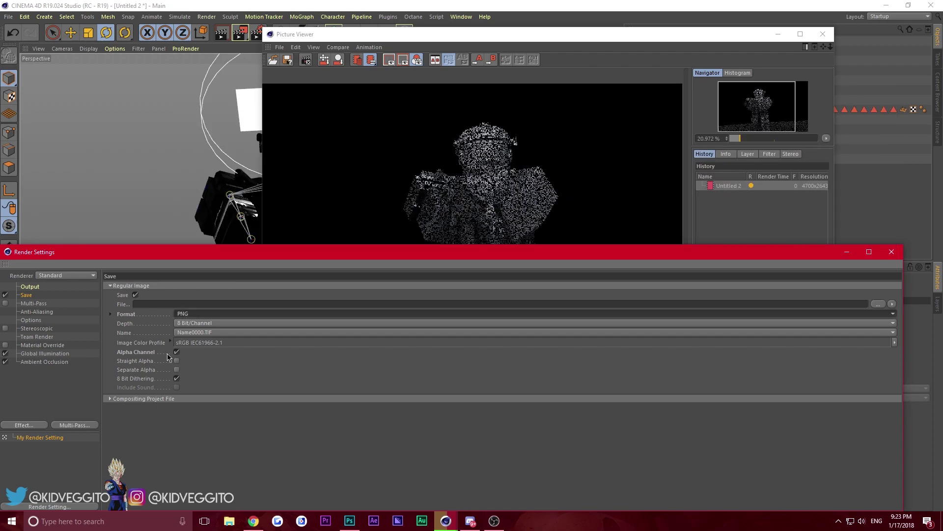
pyautogui.click(132, 354)
pyautogui.click(892, 252)
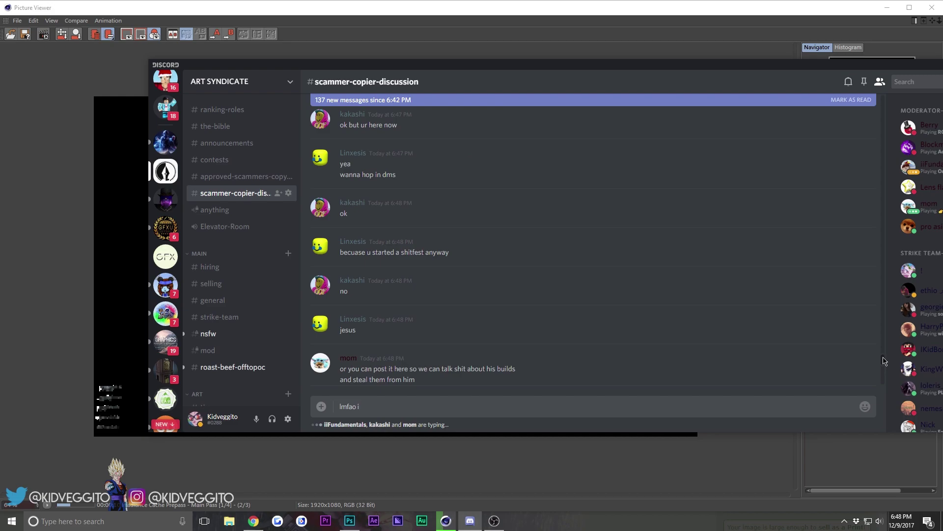
# Clear the draft in Discord's scammer-copier-discussion channel and post "So did anyone", "get" and "scammed" as separate messages
pyautogui.moveTo(884, 361); pyautogui.dragTo(880, 394)
pyautogui.press('BackSpace')
pyautogui.press('BackSpace')
pyautogui.press('BackSpace')
pyautogui.press('BackSpace')
pyautogui.press('BackSpace')
pyautogui.press('BackSpace')
pyautogui.write('S')
pyautogui.press('BackSpace')
pyautogui.press('BackSpace')
pyautogui.press('BackSpace')
pyautogui.press('BackSpace')
pyautogui.press('BackSpace')
pyautogui.press('BackSpace')
pyautogui.write('So did anyone')
pyautogui.press('Return')
pyautogui.write('get')
pyautogui.press('Return')
pyautogui.write('scammed')
pyautogui.press('Return')
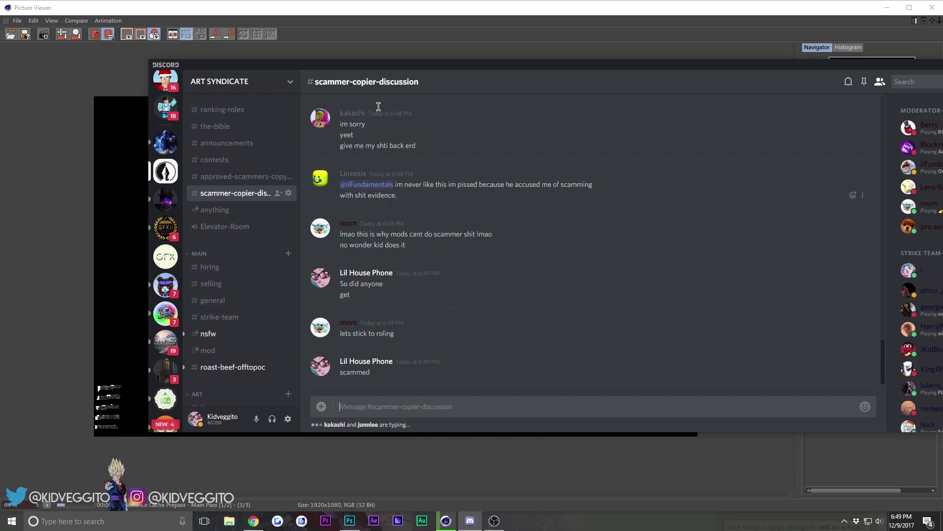
# Switch to Photoshop and browse the Picture Library folder in the Open dialog for the renders folder
pyautogui.click(351, 522)
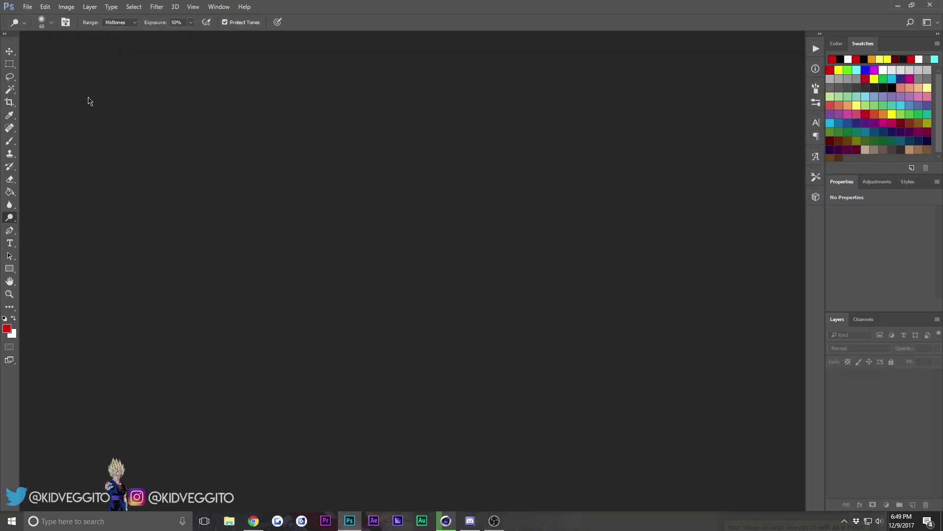
pyautogui.click(28, 7)
pyautogui.click(31, 25)
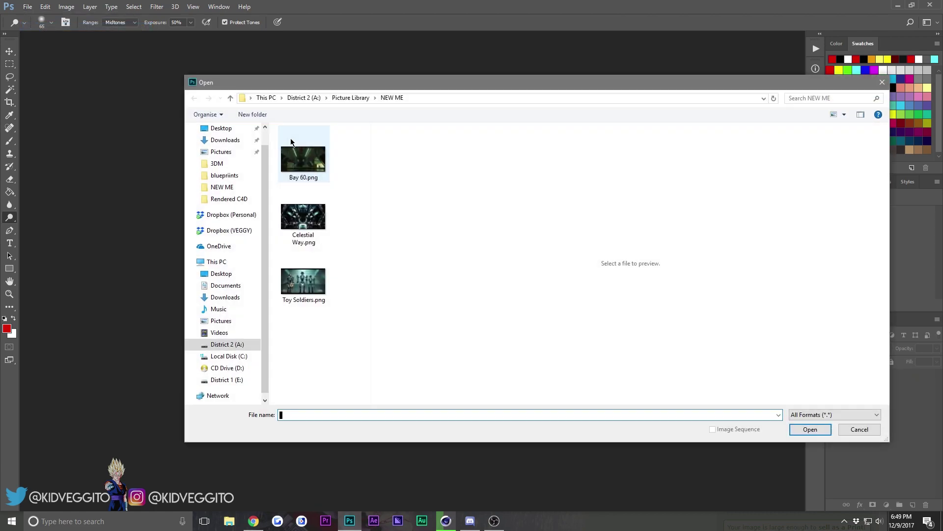
pyautogui.click(339, 97)
pyautogui.click(355, 300)
pyautogui.moveTo(371, 228); pyautogui.dragTo(458, 227)
pyautogui.click(333, 246)
pyautogui.scroll(-4, 331, 256)
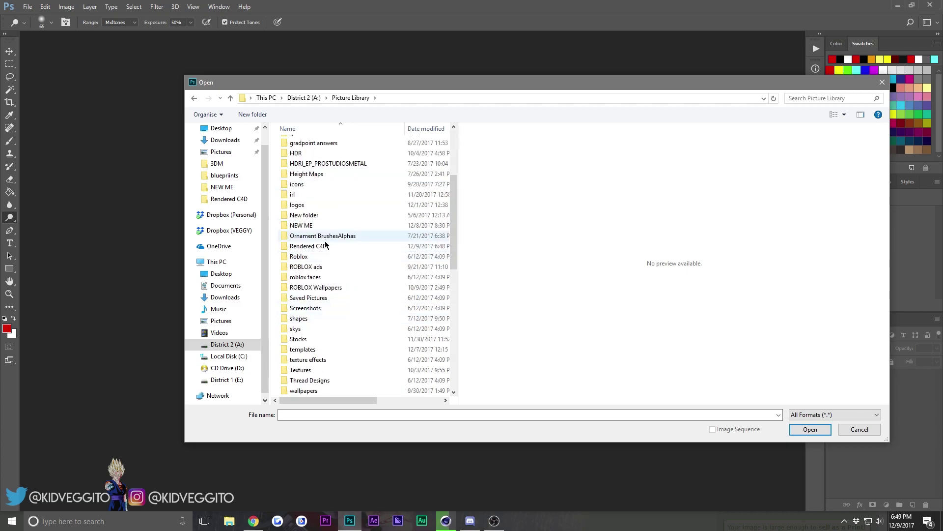
pyautogui.scroll(-3, 329, 300)
pyautogui.scroll(6, 325, 307)
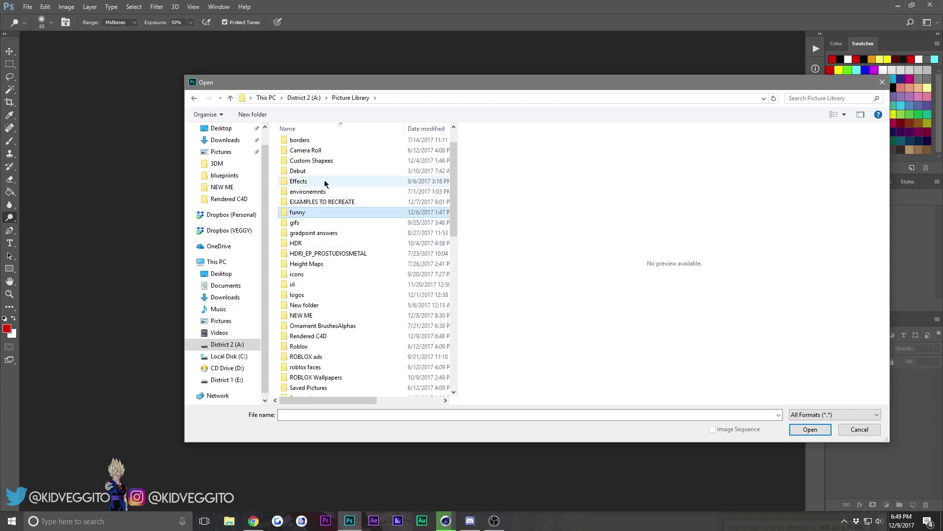
pyautogui.scroll(-3, 336, 281)
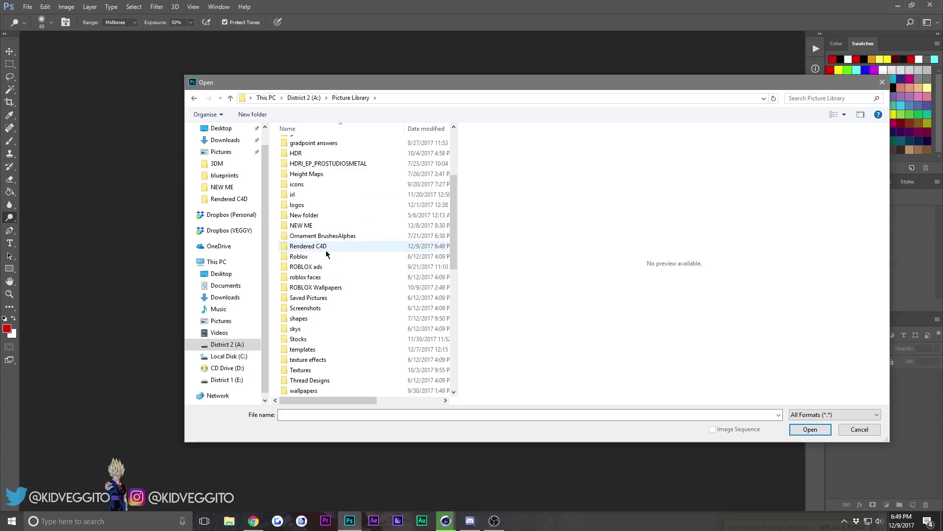
# Open the render FOXO1.png from the Rendered C4D folder
pyautogui.doubleClick(309, 246)
pyautogui.click(344, 145)
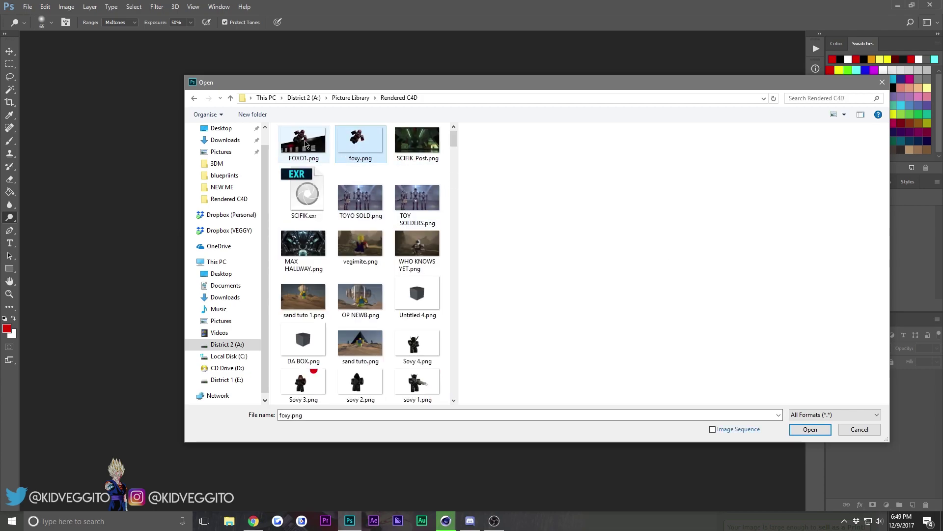
pyautogui.click(314, 144)
pyautogui.click(802, 429)
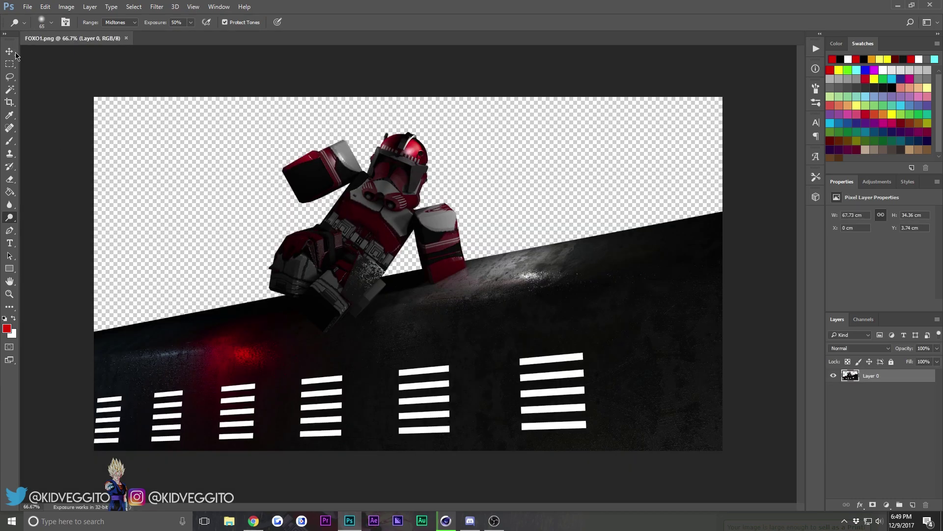
# Activate the Move tool, switch to Chrome and search Google for "dark sky wallpaper"
pyautogui.click(9, 51)
pyautogui.click(261, 518)
pyautogui.click(262, 518)
pyautogui.click(262, 517)
pyautogui.click(262, 519)
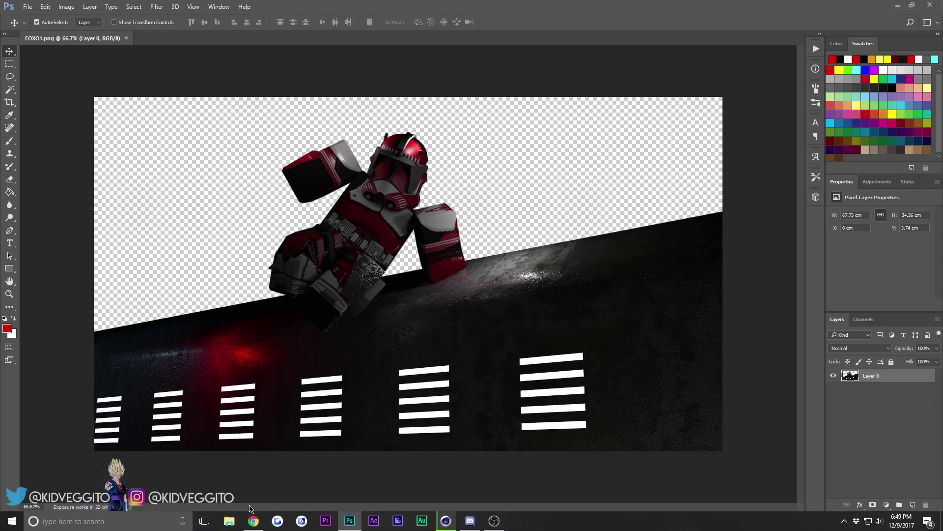
pyautogui.click(253, 517)
pyautogui.click(253, 353)
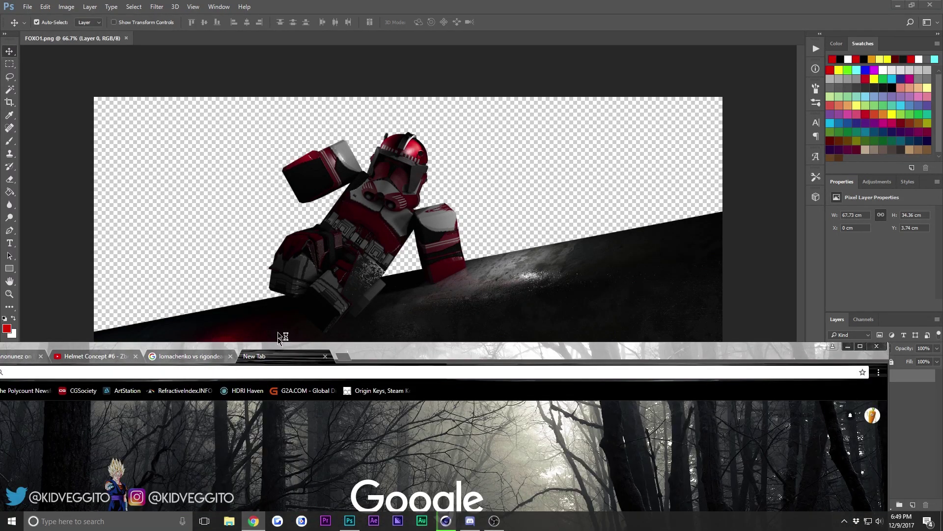
pyautogui.moveTo(283, 350); pyautogui.dragTo(329, 146)
pyautogui.write('dar')
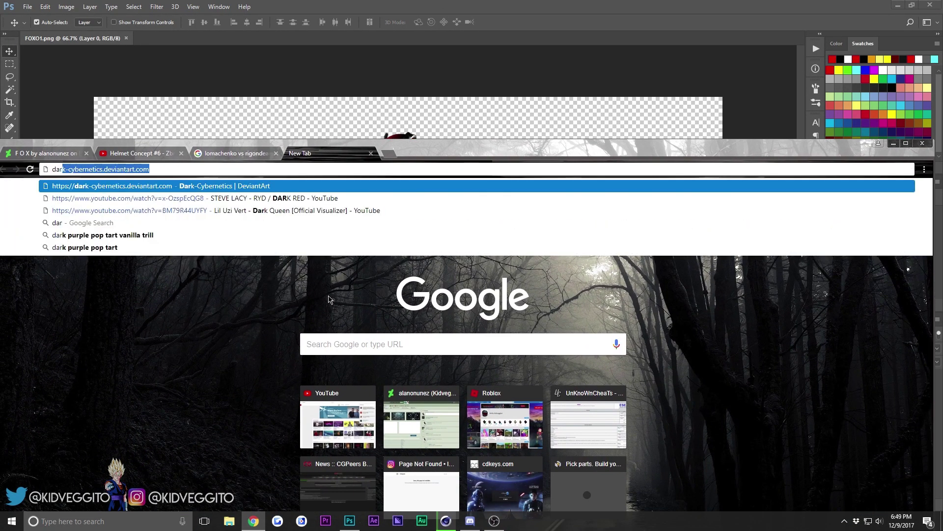
pyautogui.write('k sky wallpape')
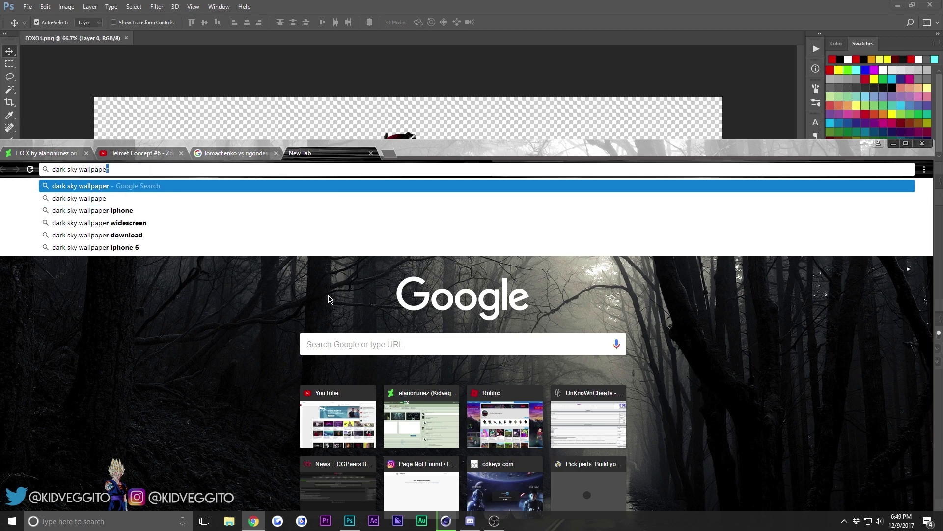
pyautogui.write('r\\')
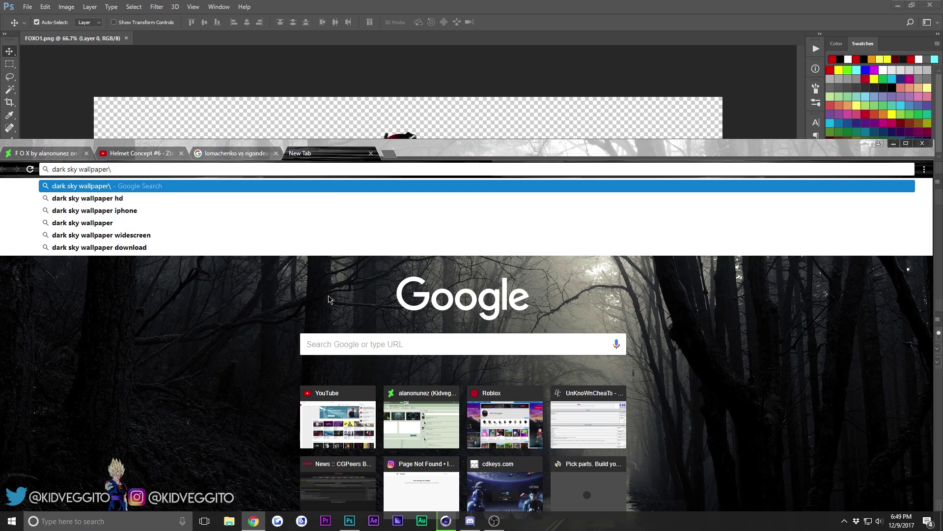
pyautogui.press('BackSpace')
pyautogui.press('Return')
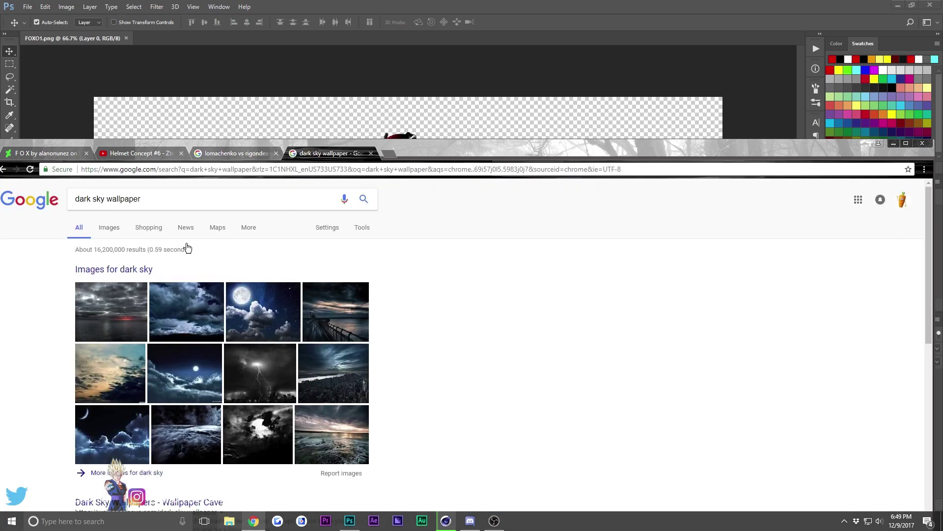
# Show the image results and copy the HD Dark Sky Over NYC Wallpaper picture
pyautogui.click(109, 228)
pyautogui.click(253, 521)
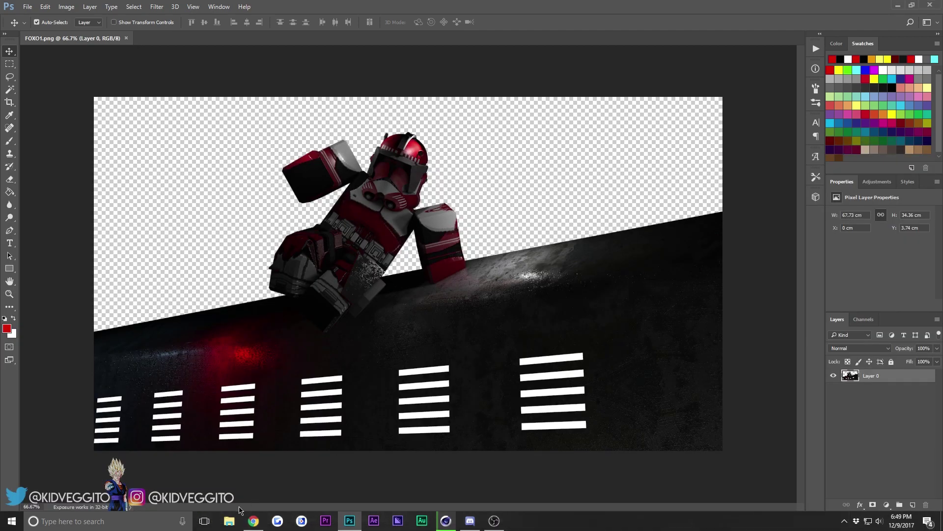
pyautogui.click(253, 521)
pyautogui.moveTo(465, 151); pyautogui.dragTo(469, 25)
pyautogui.click(899, 17)
pyautogui.click(254, 521)
pyautogui.click(816, 223)
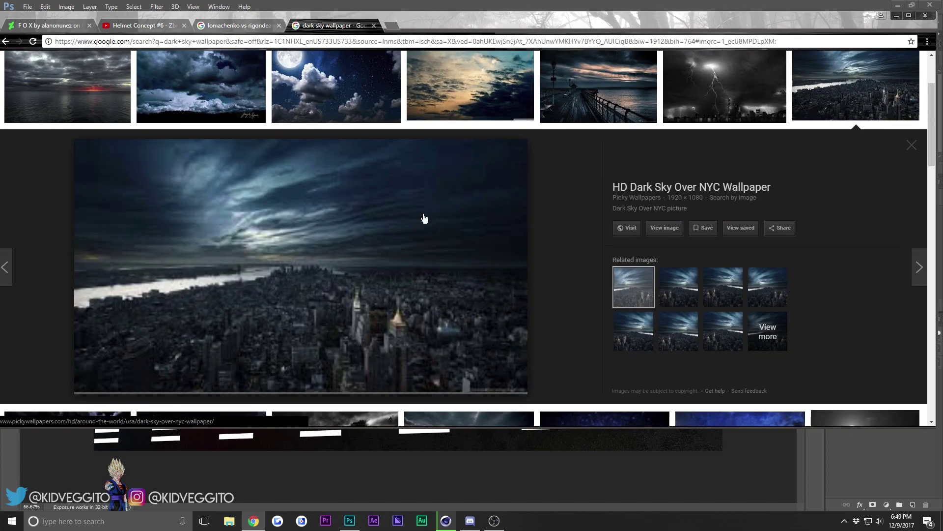
pyautogui.rightClick(391, 243)
pyautogui.rightClick(245, 178)
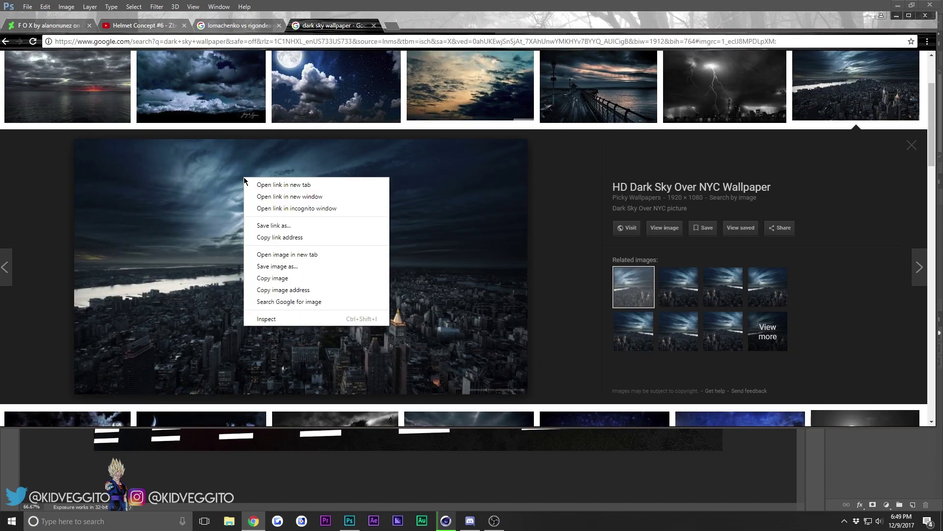
pyautogui.click(274, 277)
# Return to Photoshop, paste the sky image into FOXO1.png and place its layer beneath Layer 0
pyautogui.click(349, 520)
pyautogui.click(44, 7)
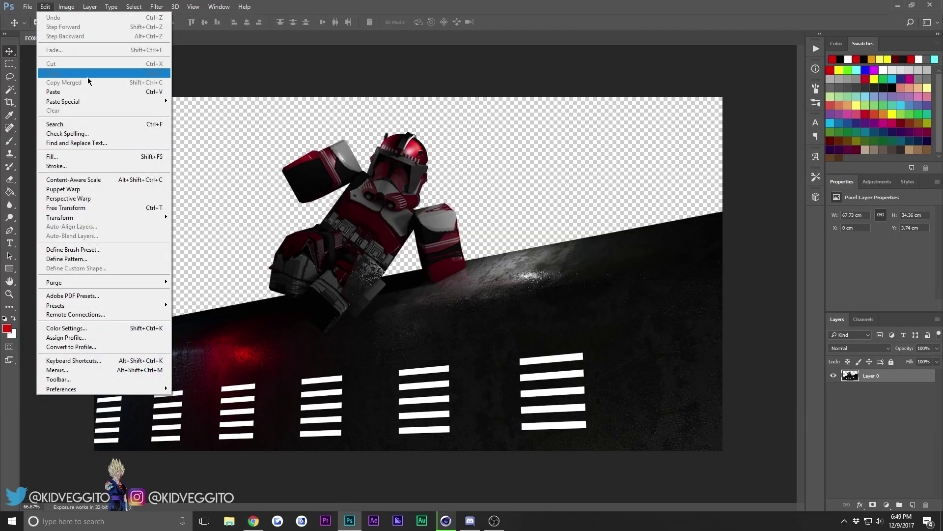
pyautogui.click(85, 92)
pyautogui.moveTo(884, 382); pyautogui.dragTo(870, 423)
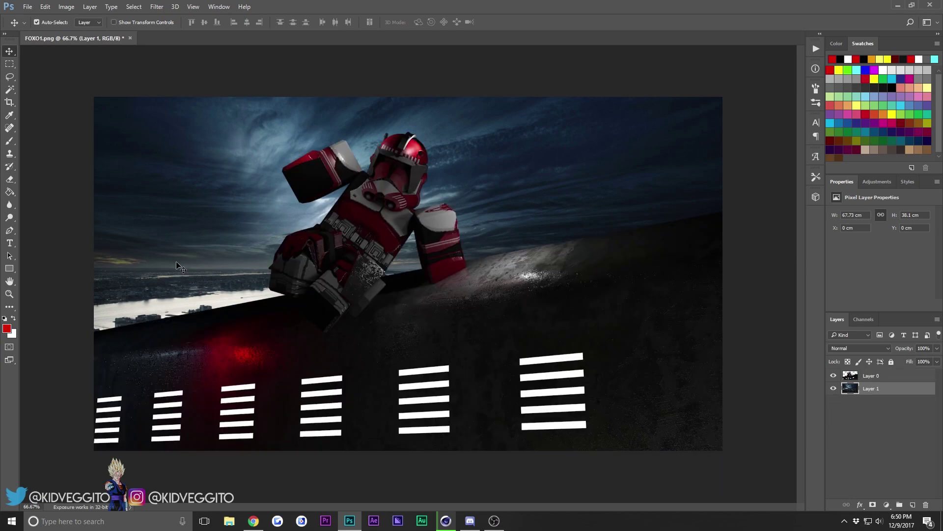
# Soften the pasted sky layer with a Gaussian Blur
pyautogui.click(157, 6)
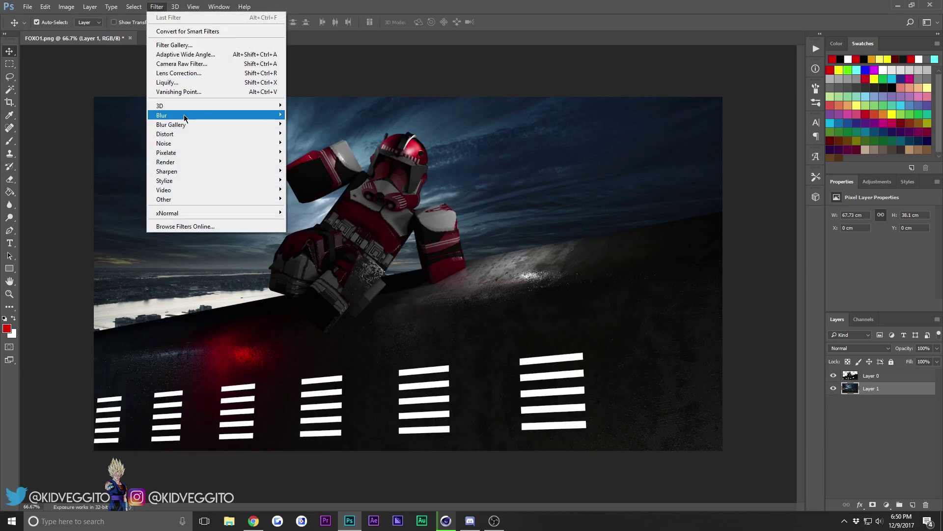
pyautogui.moveTo(187, 115)
pyautogui.click(312, 151)
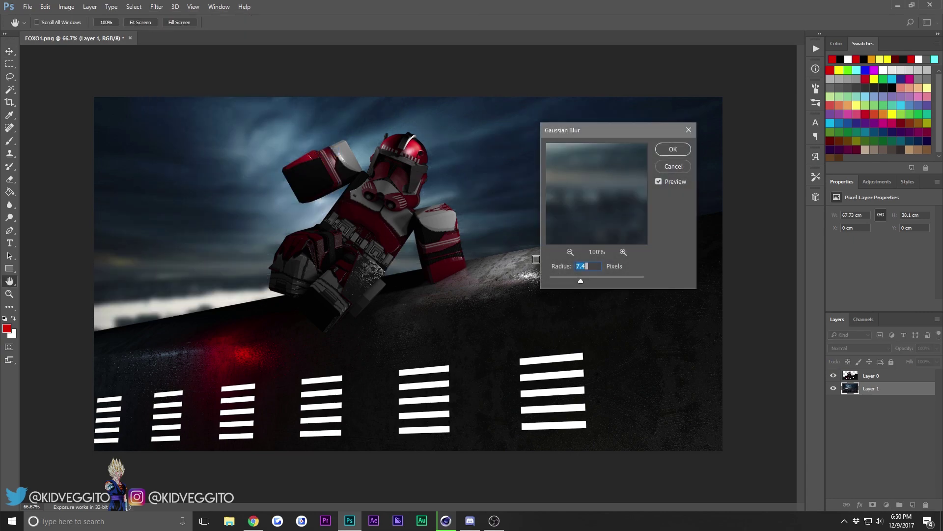
pyautogui.click(577, 278)
pyautogui.click(665, 152)
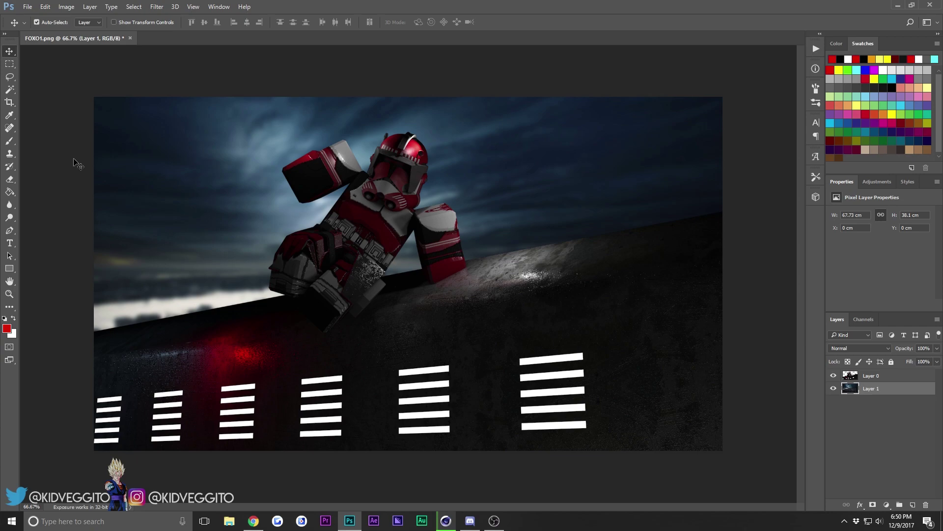
# Add a Curves adjustment layer above Layer 0
pyautogui.click(919, 462)
pyautogui.click(890, 387)
pyautogui.click(912, 412)
pyautogui.click(895, 380)
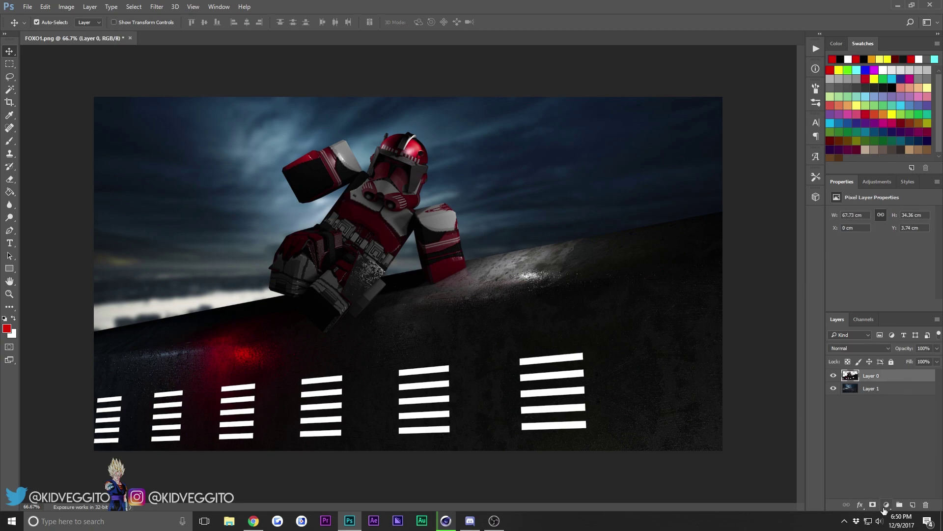
pyautogui.click(886, 504)
pyautogui.click(824, 460)
pyautogui.click(889, 503)
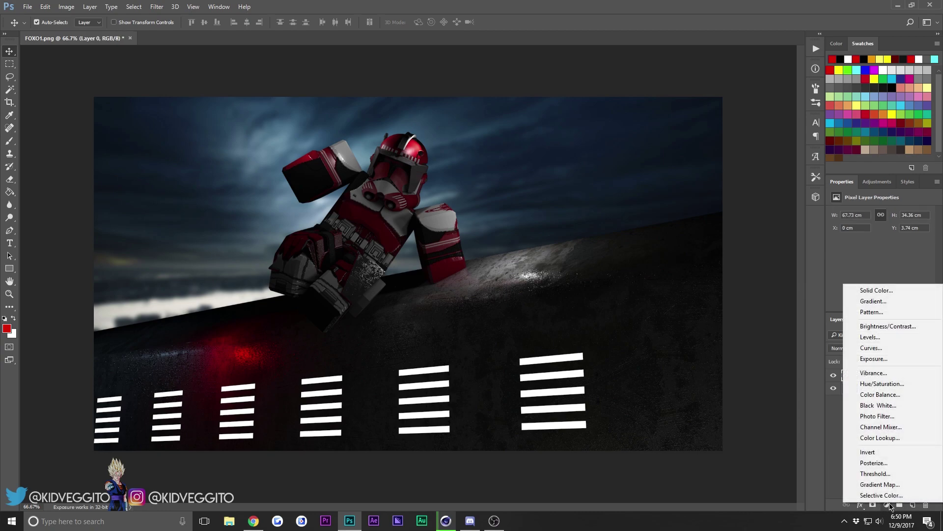
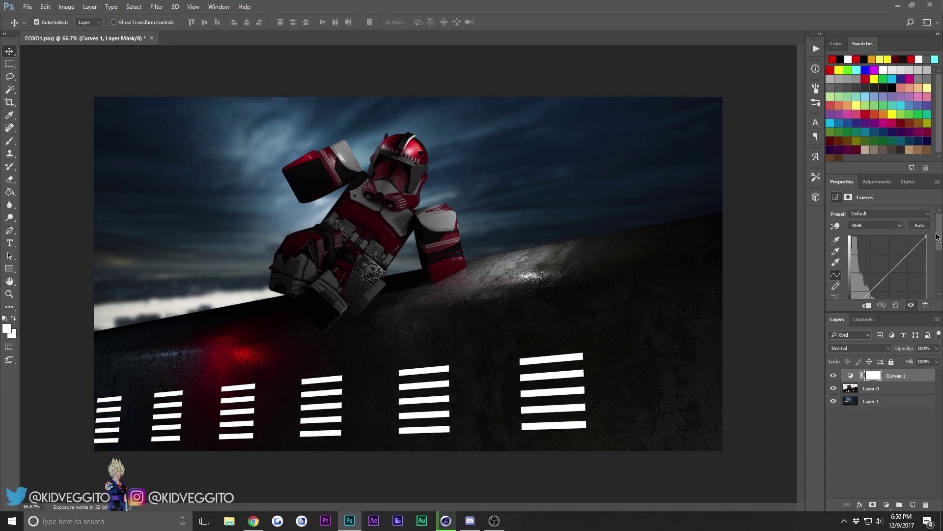
# Strengthen the blues with the Blue channel curve's highlight point and clip the Curves adjustment to Layer 0
pyautogui.moveTo(938, 237); pyautogui.dragTo(938, 240)
pyautogui.click(880, 221)
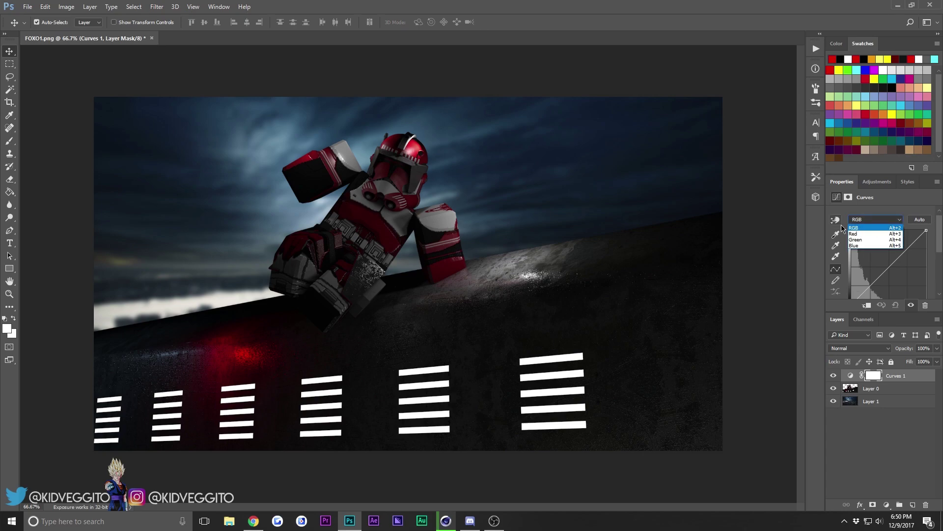
pyautogui.click(864, 245)
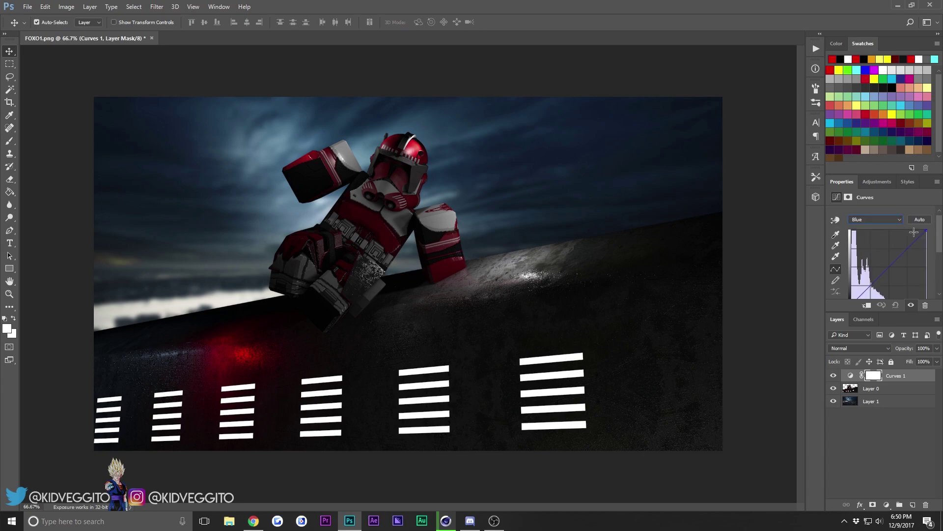
pyautogui.moveTo(926, 229)
pyautogui.mouseDown()
pyautogui.moveTo(900, 228)
pyautogui.moveTo(909, 229)
pyautogui.mouseUp()
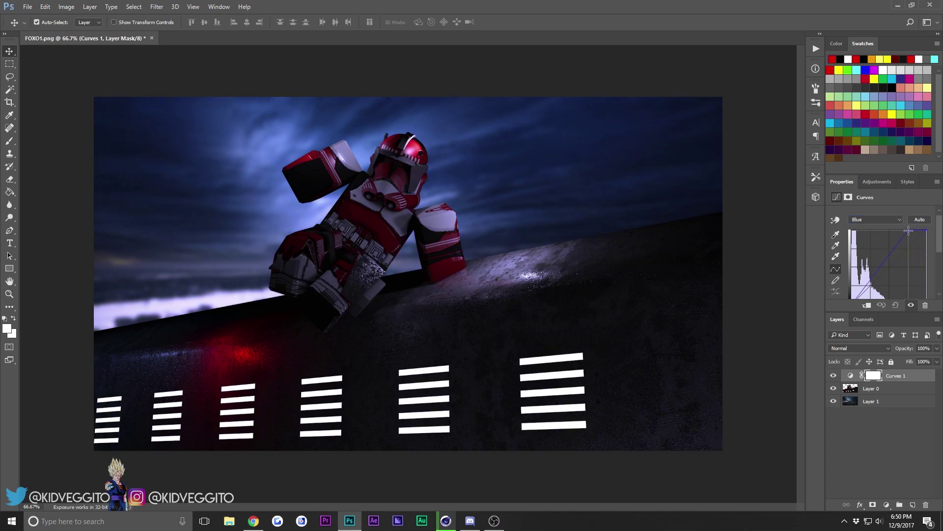
pyautogui.click(865, 305)
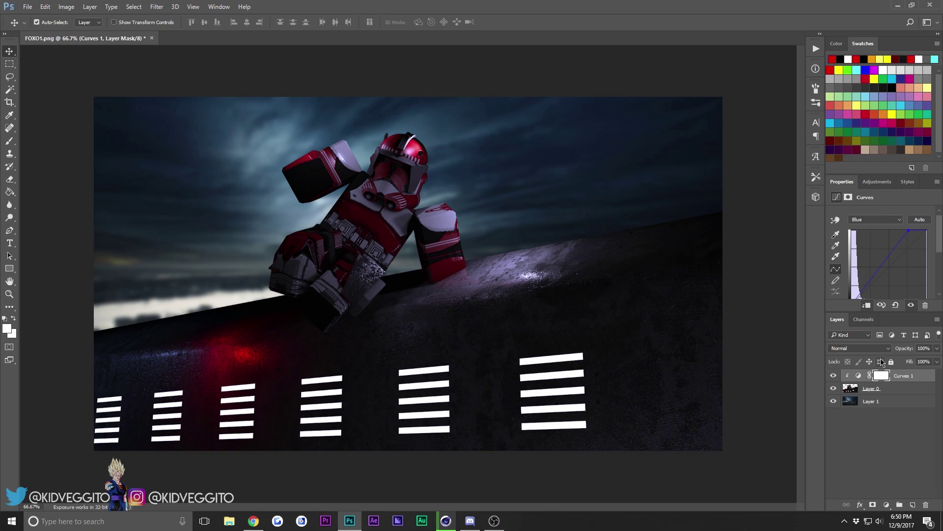
# Reset the Blue curve, unclip and reclip the Curves adjustment to Layer 0, and move the highlight point further inward for stronger blue
pyautogui.moveTo(908, 230)
pyautogui.mouseDown()
pyautogui.moveTo(855, 236)
pyautogui.moveTo(927, 233)
pyautogui.mouseUp()
pyautogui.click(867, 305)
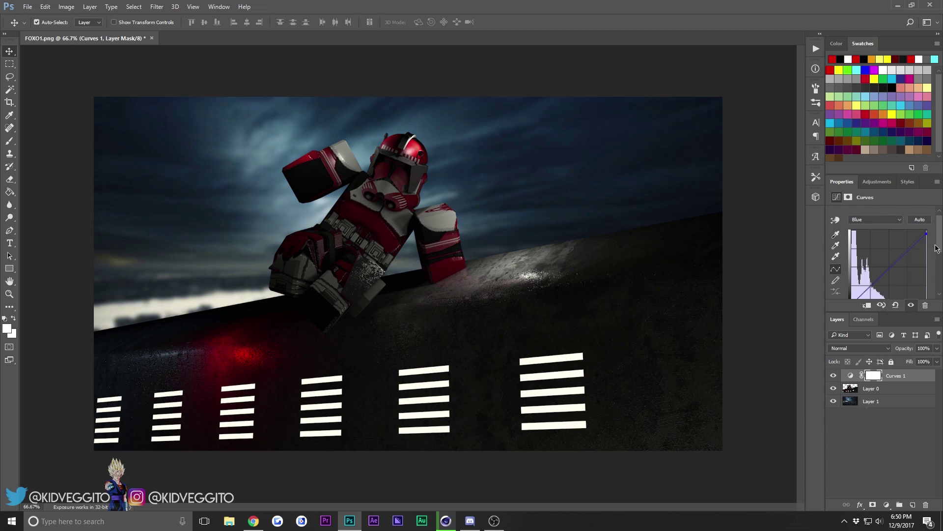
pyautogui.moveTo(926, 237)
pyautogui.mouseDown()
pyautogui.moveTo(800, 225)
pyautogui.moveTo(927, 230)
pyautogui.mouseUp()
pyautogui.click(867, 305)
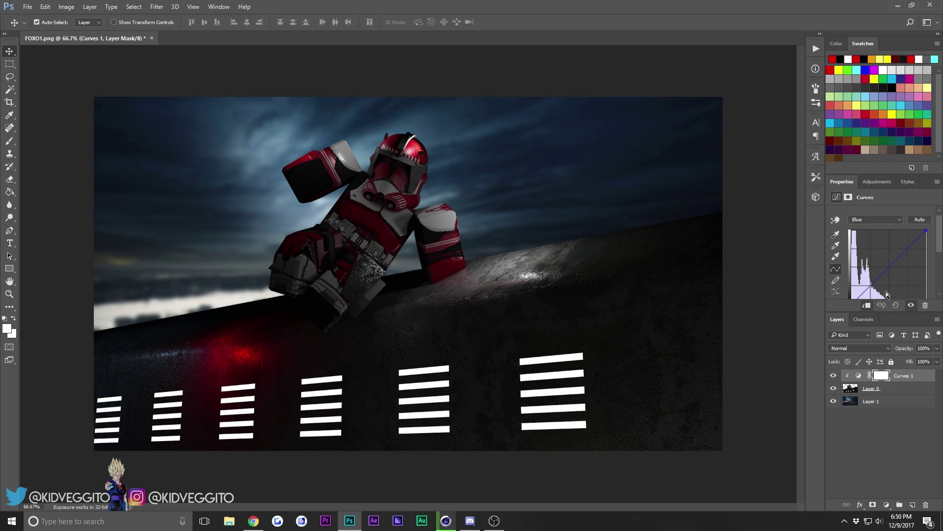
pyautogui.moveTo(926, 229); pyautogui.dragTo(898, 228)
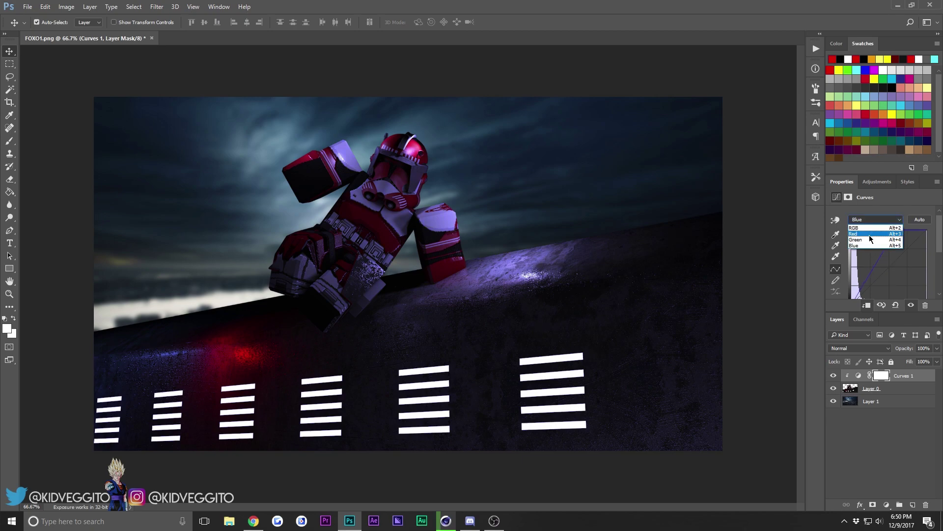
# Reduce the reds by lowering the Red channel curve's highlight point in the Curves adjustment, and deselect the layer
pyautogui.click(869, 234)
pyautogui.moveTo(925, 229)
pyautogui.mouseDown()
pyautogui.moveTo(911, 225)
pyautogui.moveTo(937, 242)
pyautogui.moveTo(938, 234)
pyautogui.mouseUp()
pyautogui.click(856, 406)
pyautogui.click(883, 442)
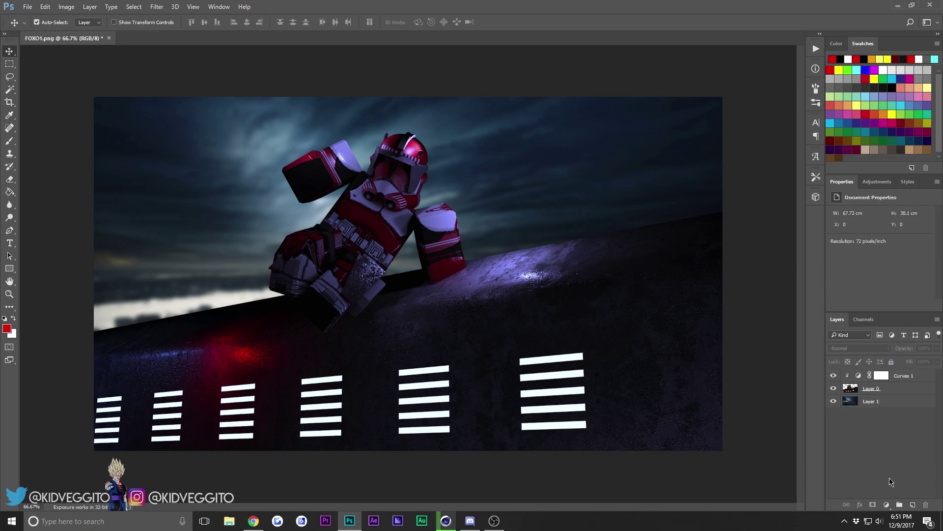
# Reselect the Curves 1 adjustment and brighten the image by moving the RGB curve's highlight point inward
pyautogui.click(886, 506)
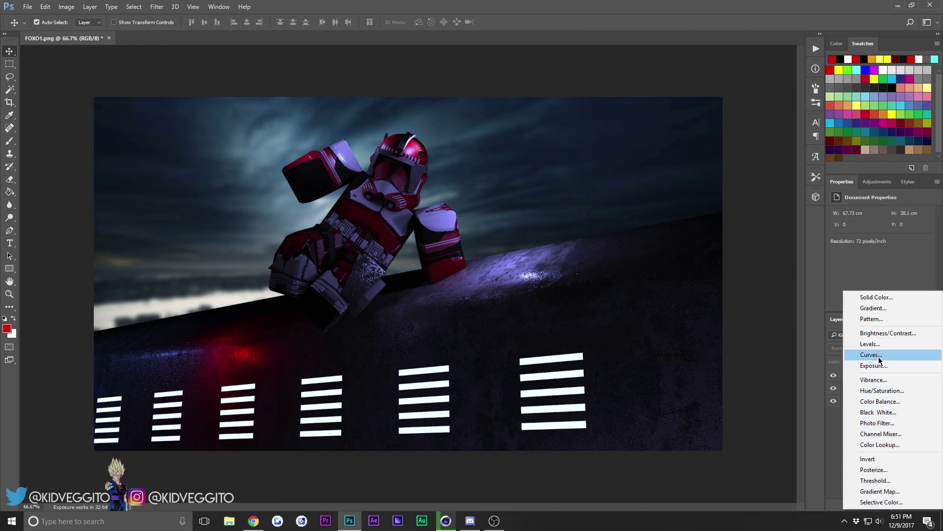
pyautogui.click(841, 393)
pyautogui.click(911, 372)
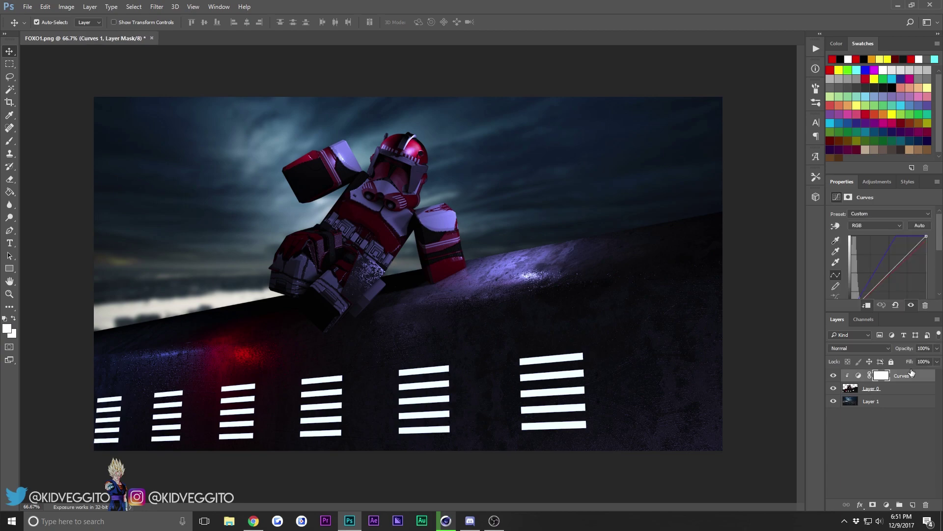
pyautogui.click(901, 227)
pyautogui.click(890, 230)
pyautogui.moveTo(926, 236); pyautogui.dragTo(903, 233)
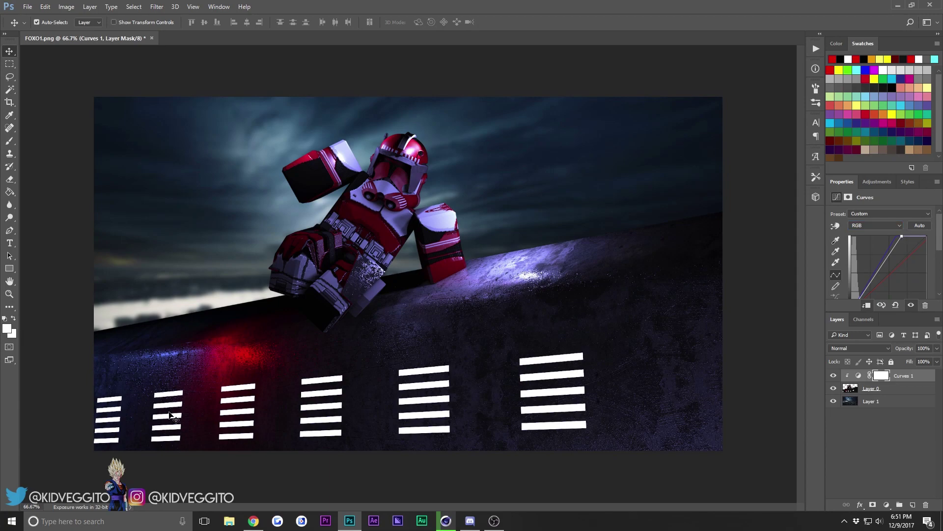
# Try adding a blank layer above the Curves adjustment, check the F O X reference artwork in Chrome, and delete the blank layer
pyautogui.click(25, 7)
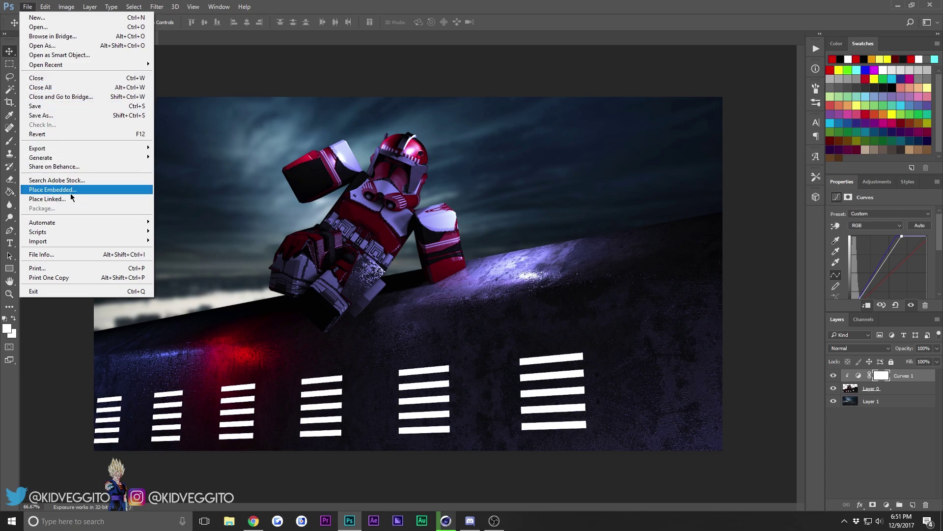
pyautogui.click(892, 419)
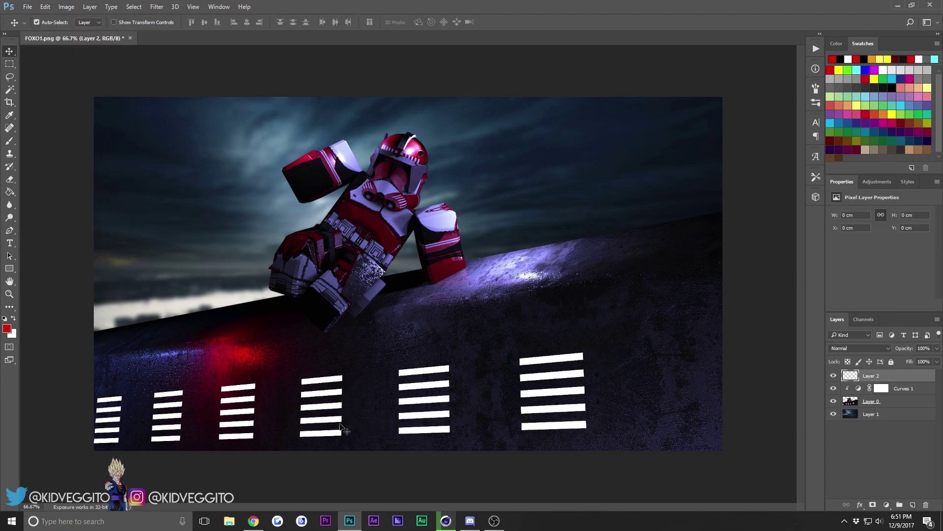
pyautogui.click(254, 521)
pyautogui.click(50, 25)
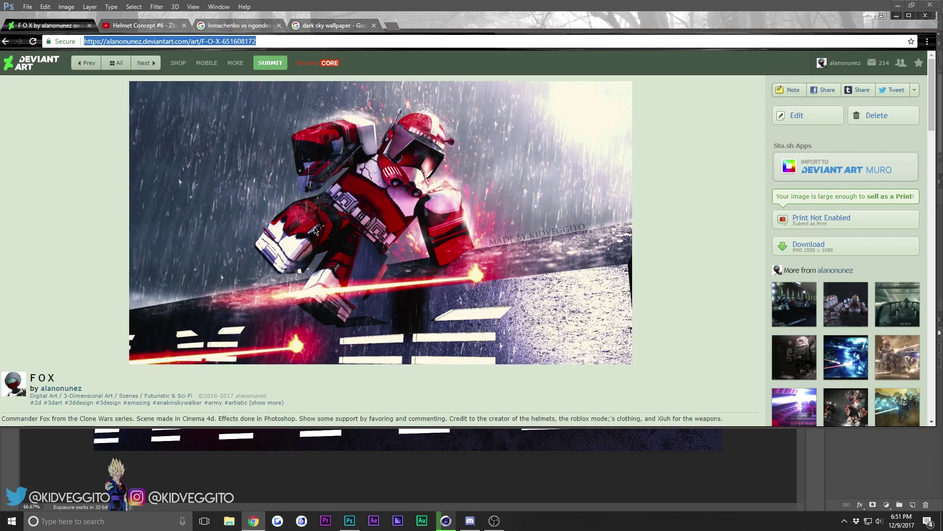
pyautogui.click(257, 515)
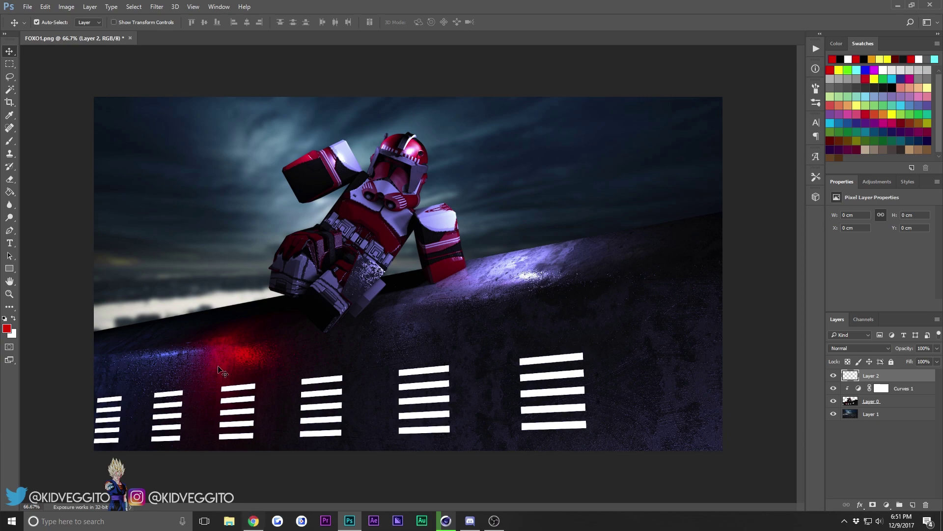
pyautogui.press('Delete')
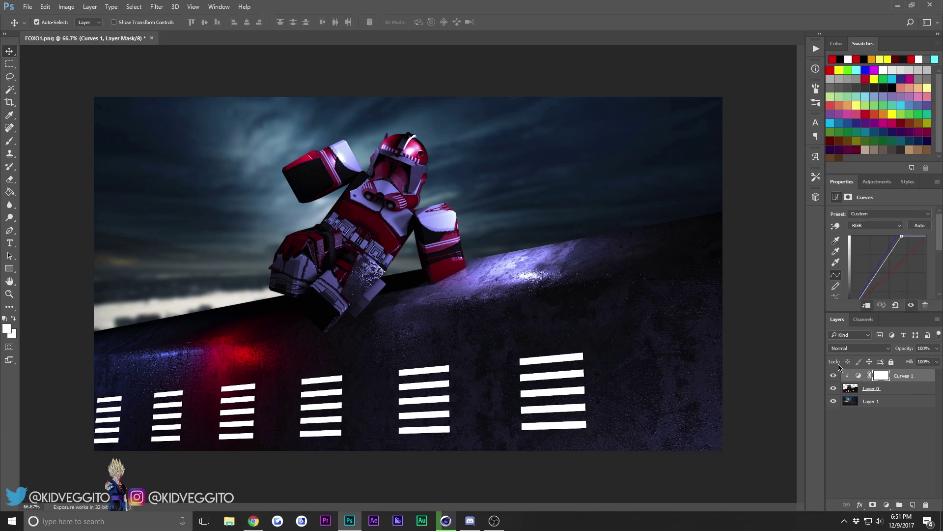
pyautogui.click(779, 461)
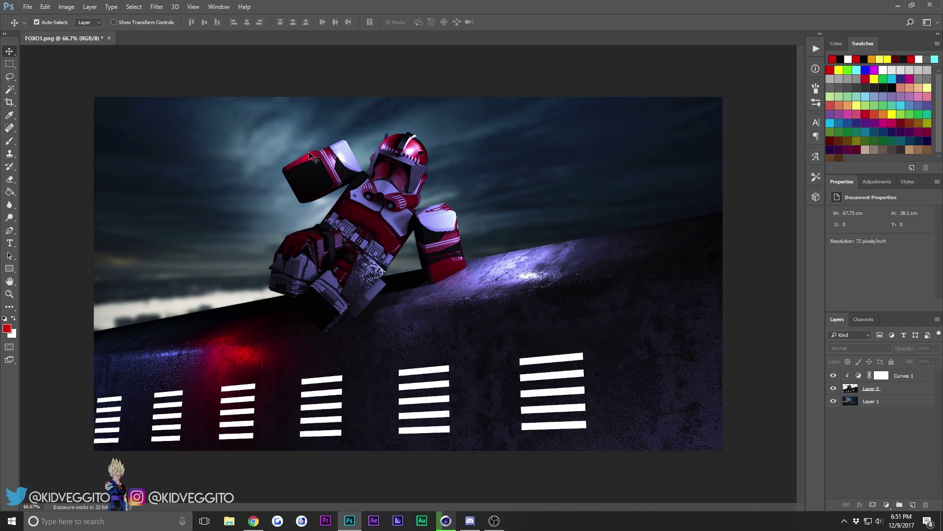
# Start placing an embedded image and browse the Picture Library's Effects folder to its crack images
pyautogui.click(28, 7)
pyautogui.click(66, 192)
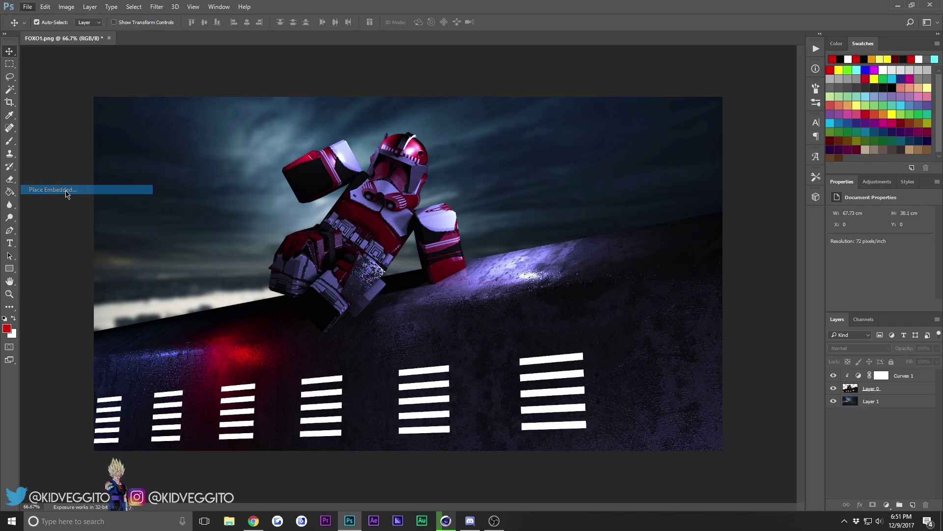
pyautogui.click(351, 98)
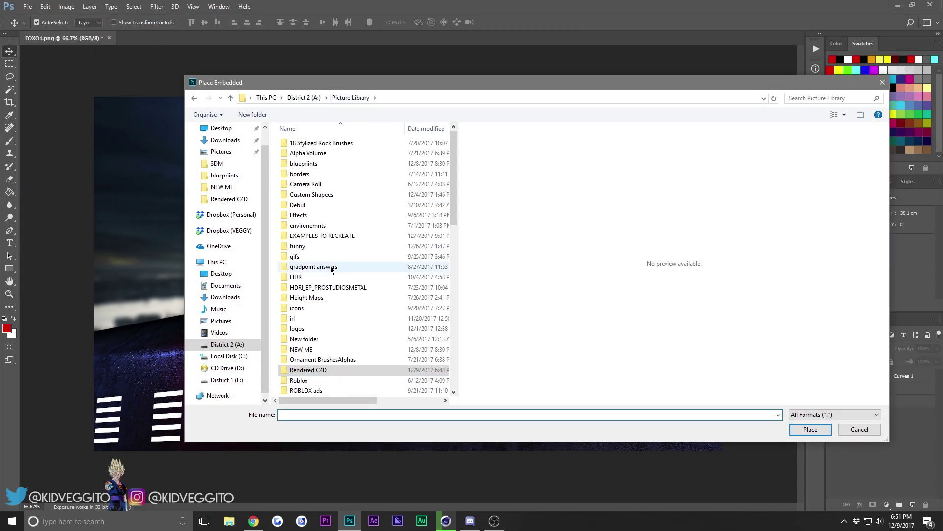
pyautogui.click(332, 267)
pyautogui.moveTo(456, 169); pyautogui.dragTo(455, 229)
pyautogui.click(347, 297)
pyautogui.scroll(5, 318, 247)
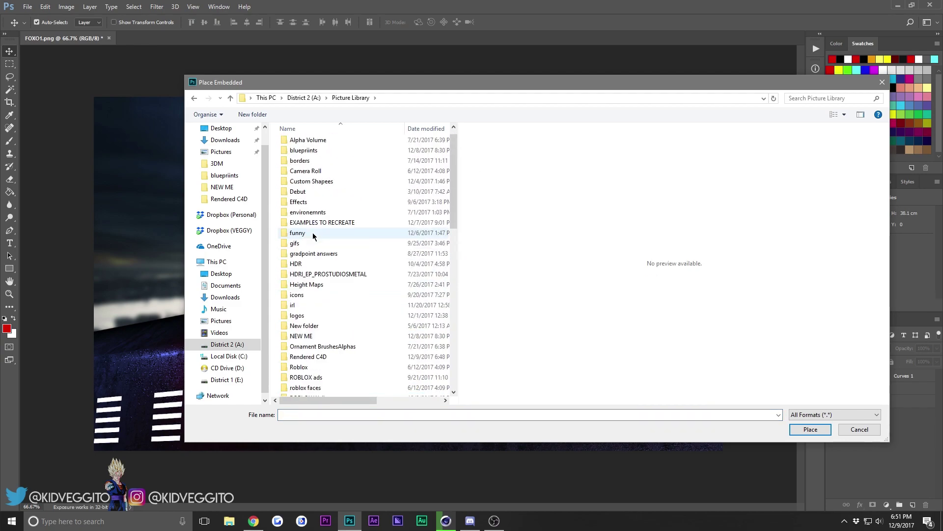
pyautogui.doubleClick(313, 209)
pyautogui.moveTo(457, 159); pyautogui.dragTo(453, 203)
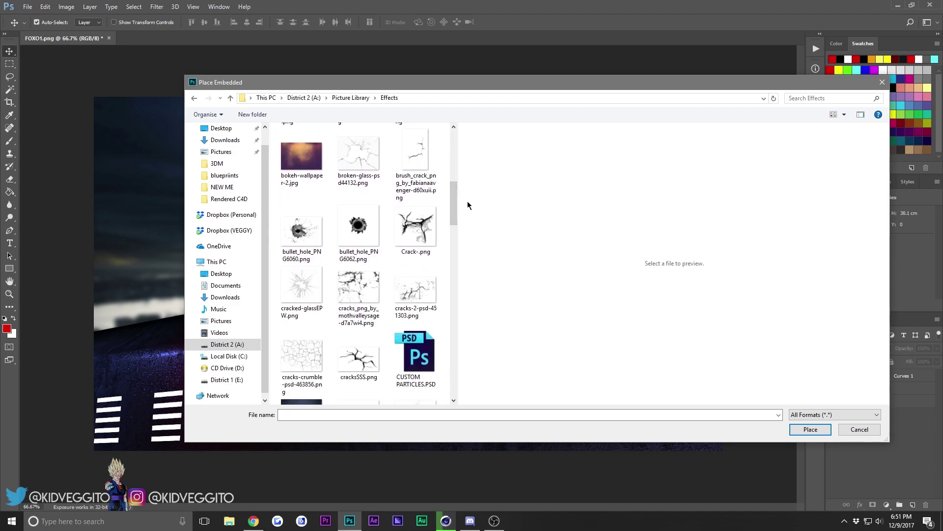
# Place the brush_crack PNG over the sky beside the character, scale it down to about 2 by 3 cm and commit it
pyautogui.click(420, 159)
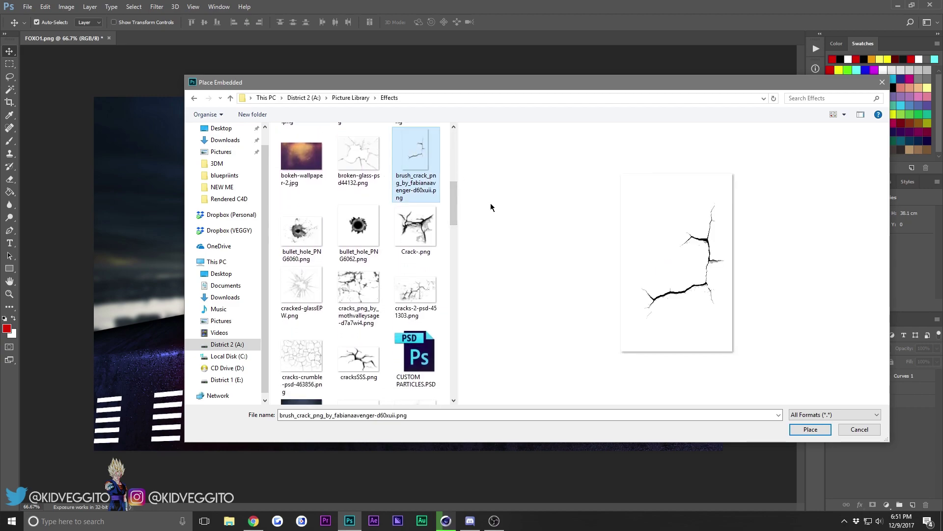
pyautogui.click(800, 430)
pyautogui.moveTo(441, 239)
pyautogui.mouseDown()
pyautogui.moveTo(443, 180)
pyautogui.moveTo(539, 141)
pyautogui.mouseUp()
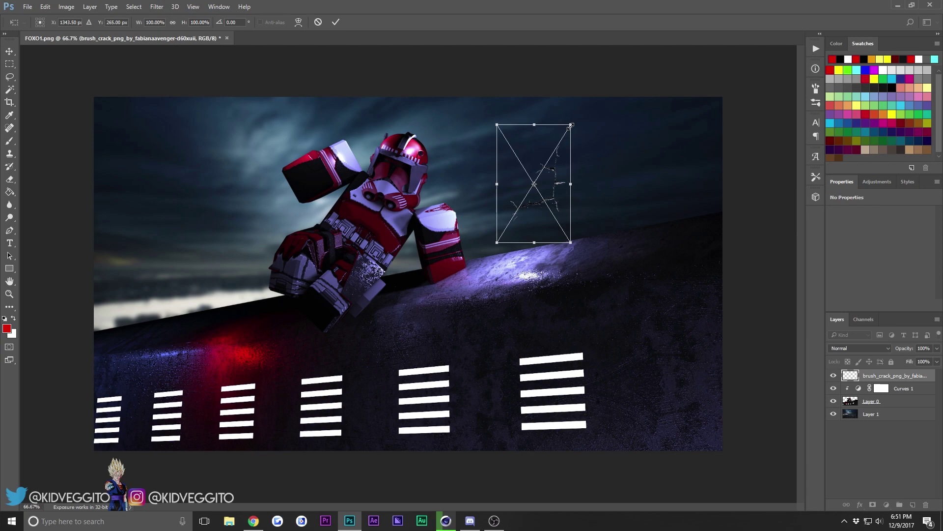
pyautogui.moveTo(571, 126); pyautogui.dragTo(522, 201)
pyautogui.click(9, 51)
pyautogui.click(420, 193)
# Zoom in to 200% and move the crack onto the white chest armour plate beside the shoulder
pyautogui.click(9, 294)
pyautogui.click(40, 22)
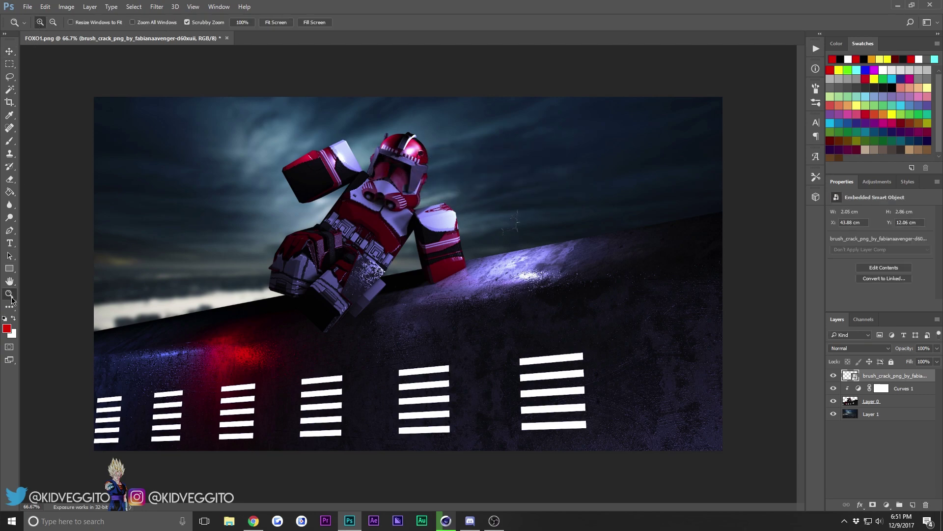
pyautogui.click(328, 119)
pyautogui.click(541, 193)
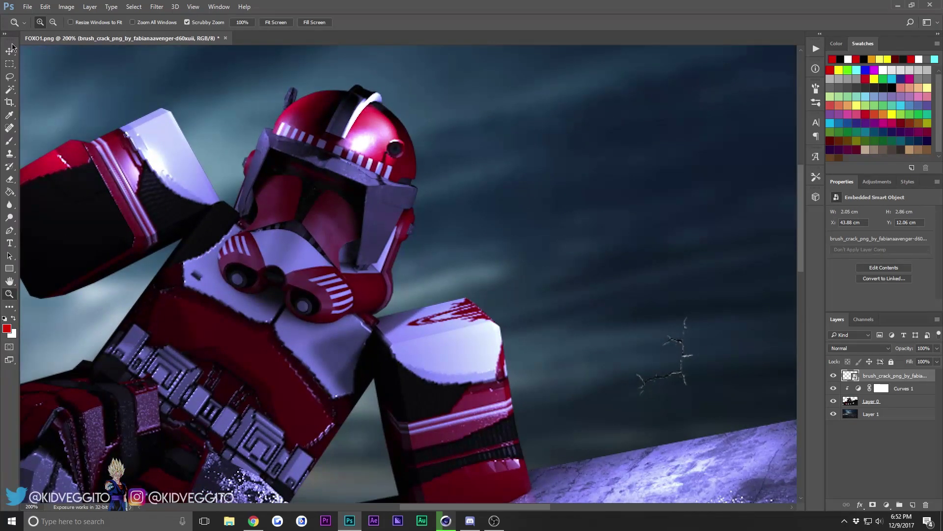
pyautogui.click(7, 50)
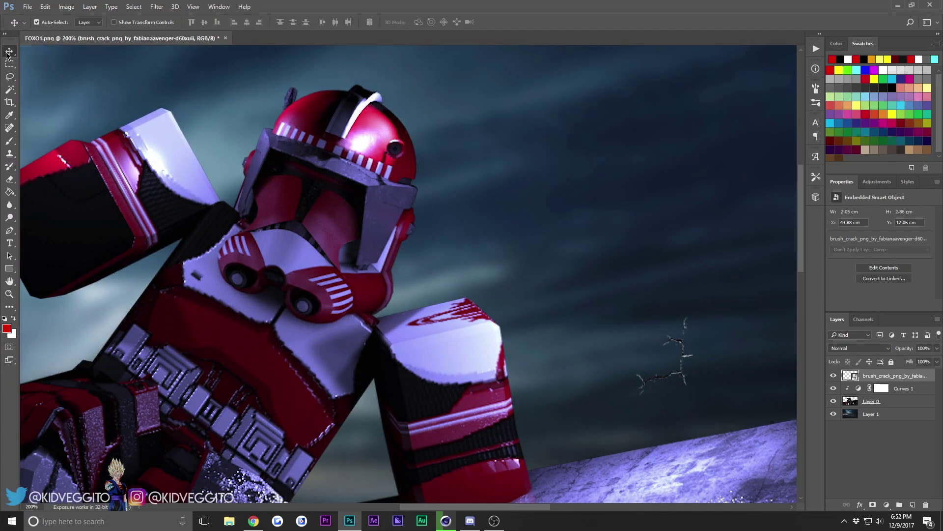
pyautogui.keyDown('ctrl'); pyautogui.moveTo(680, 343); pyautogui.dragTo(344, 348); pyautogui.keyUp('ctrl')
# Set up the Eraser with a hard round 100 px brush at 100% hardness and rasterize the crack smart object
pyautogui.click(6, 180)
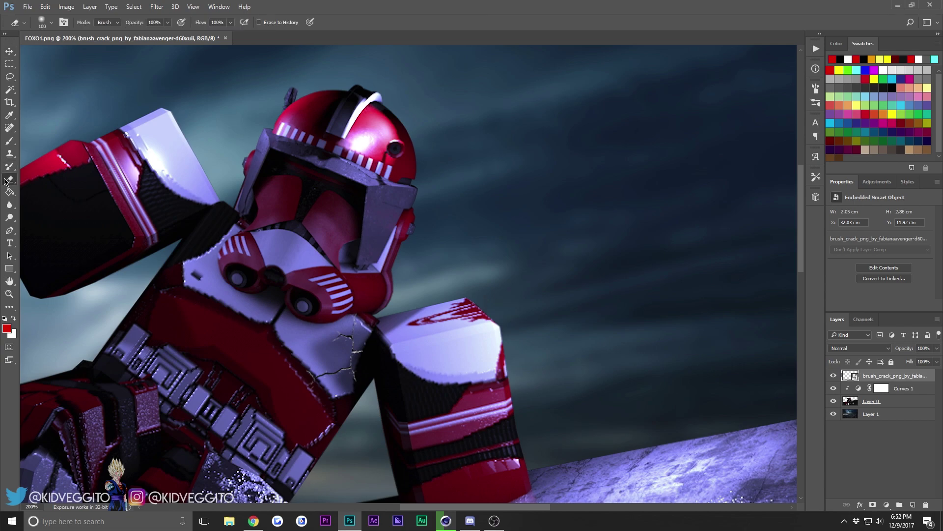
pyautogui.click(49, 27)
pyautogui.click(39, 116)
pyautogui.click(249, 344)
pyautogui.click(449, 205)
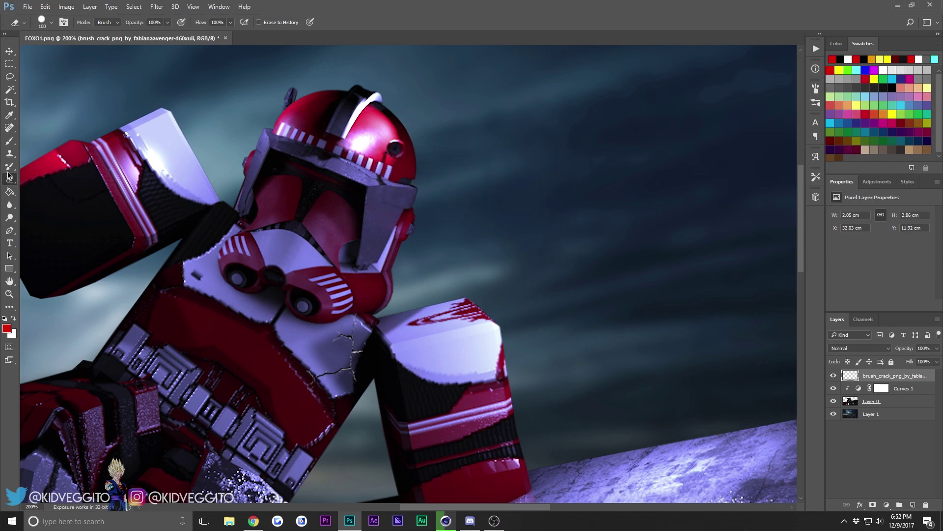
pyautogui.click(47, 26)
pyautogui.click(47, 26)
pyautogui.click(48, 26)
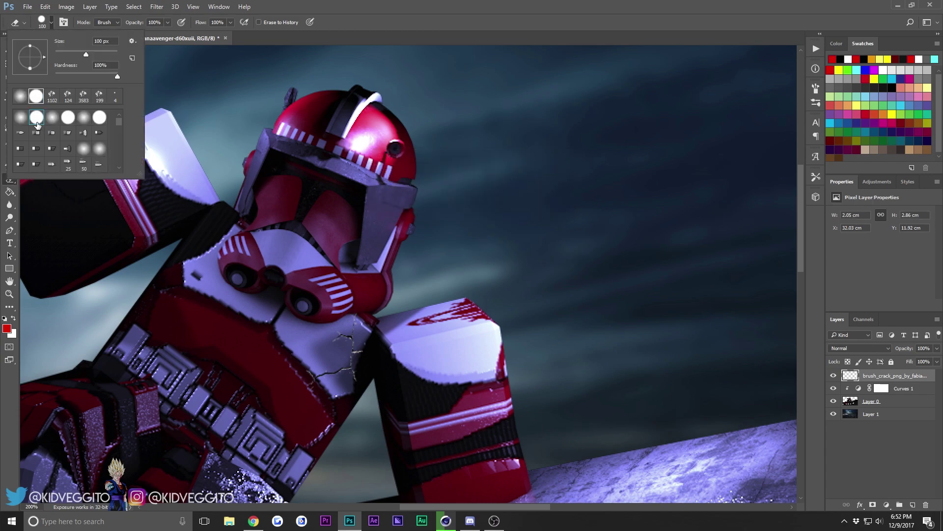
# Erase the crack's ends beyond the chest plate and lower the crack layer's opacity to 29%
pyautogui.click(190, 326)
pyautogui.moveTo(191, 326)
pyautogui.mouseDown()
pyautogui.moveTo(251, 373)
pyautogui.moveTo(323, 457)
pyautogui.mouseUp()
pyautogui.click(380, 269)
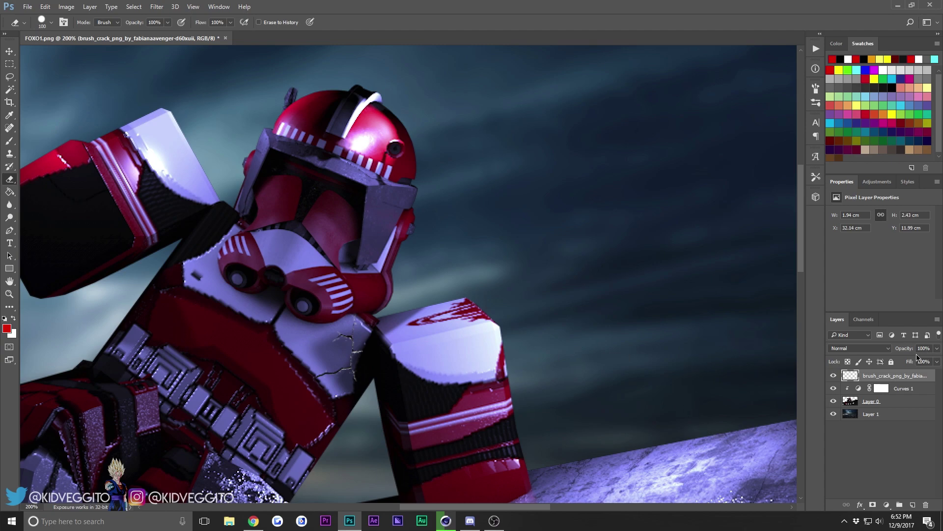
pyautogui.click(937, 349)
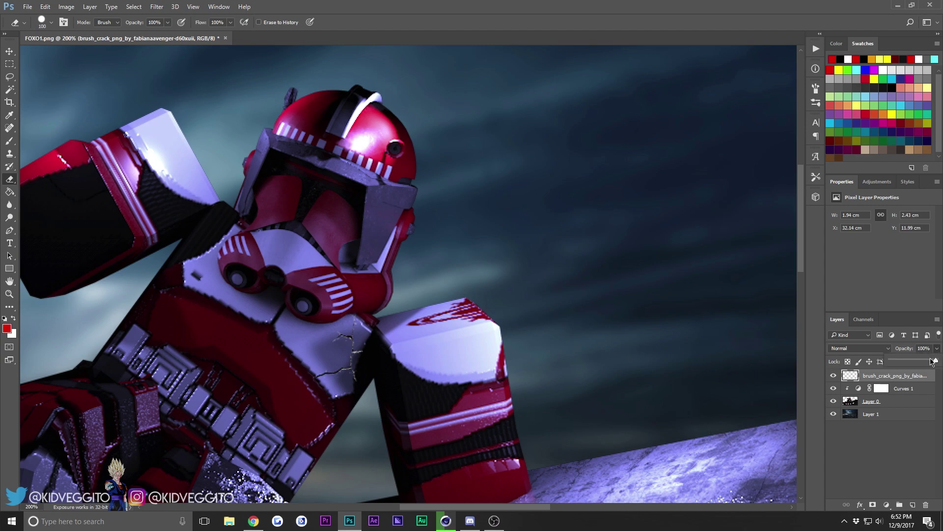
pyautogui.click(10, 51)
# Duplicate the crack layer
pyautogui.rightClick(906, 375)
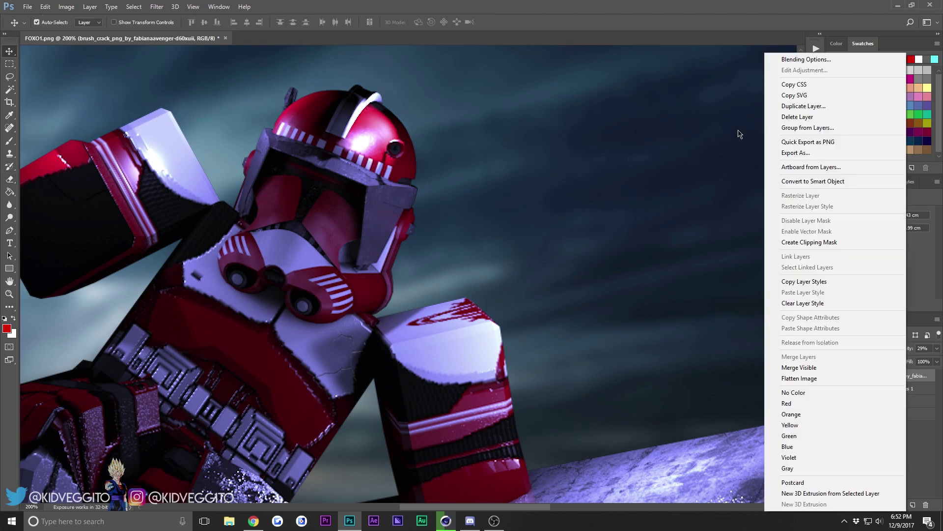
pyautogui.click(769, 108)
pyautogui.click(555, 158)
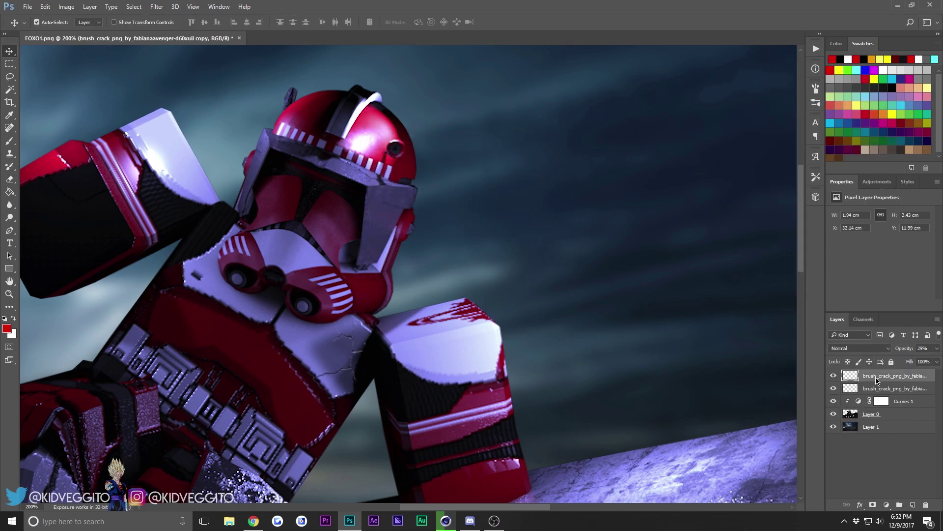
pyautogui.rightClick(876, 377)
pyautogui.click(907, 468)
# Move the duplicated crack onto the lowered arm's white shoulder armour, rotate it to fit and commit the transform
pyautogui.keyDown('ctrl'); pyautogui.moveTo(359, 367); pyautogui.dragTo(195, 156); pyautogui.keyUp('ctrl')
pyautogui.click(45, 6)
pyautogui.click(100, 207)
pyautogui.moveTo(218, 117); pyautogui.dragTo(227, 135)
pyautogui.moveTo(181, 154); pyautogui.dragTo(485, 356)
pyautogui.moveTo(509, 322); pyautogui.dragTo(383, 299)
pyautogui.moveTo(480, 349); pyautogui.dragTo(469, 359)
pyautogui.click(9, 51)
pyautogui.click(426, 196)
# Raise the opacity of the shoulder crack layer slightly
pyautogui.click(937, 348)
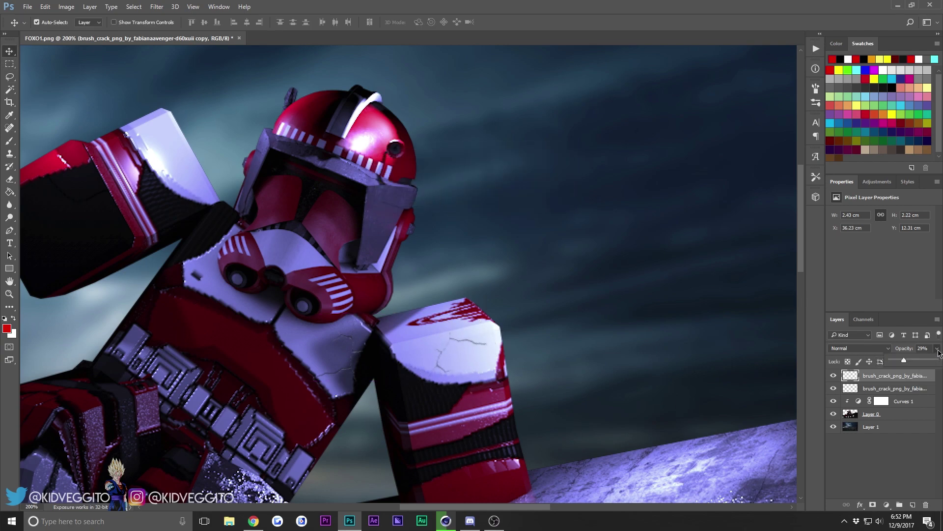
pyautogui.moveTo(910, 361)
pyautogui.mouseDown()
pyautogui.moveTo(918, 363)
pyautogui.moveTo(910, 363)
pyautogui.mouseUp()
pyautogui.click(472, 284)
# Preview the crack and bullet-hole images in the Effects folder as candidates for placing, and cancel the placement
pyautogui.click(26, 4)
pyautogui.click(53, 189)
pyautogui.moveTo(451, 149); pyautogui.dragTo(452, 201)
pyautogui.click(370, 207)
pyautogui.click(425, 201)
pyautogui.click(301, 224)
pyautogui.click(358, 224)
pyautogui.click(413, 220)
pyautogui.click(416, 170)
pyautogui.click(413, 222)
pyautogui.click(416, 171)
pyautogui.scroll(7, 336, 320)
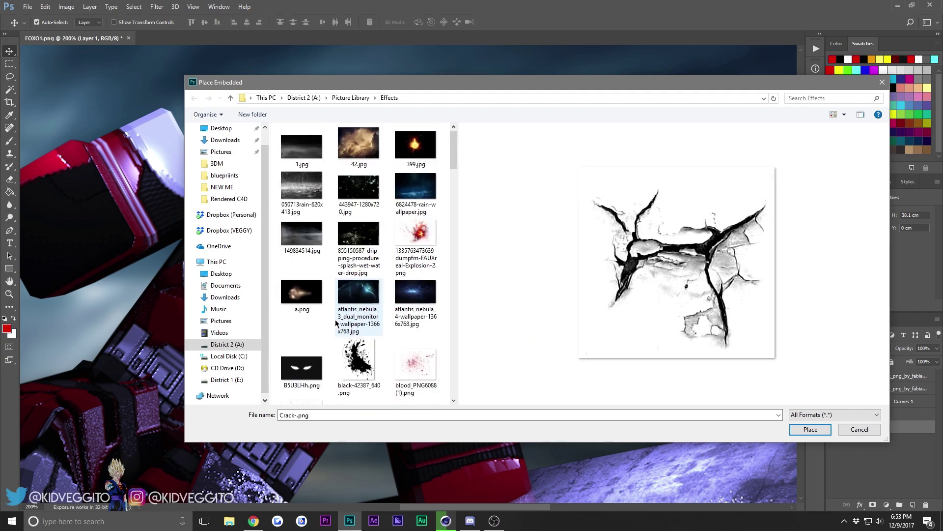
pyautogui.click(857, 429)
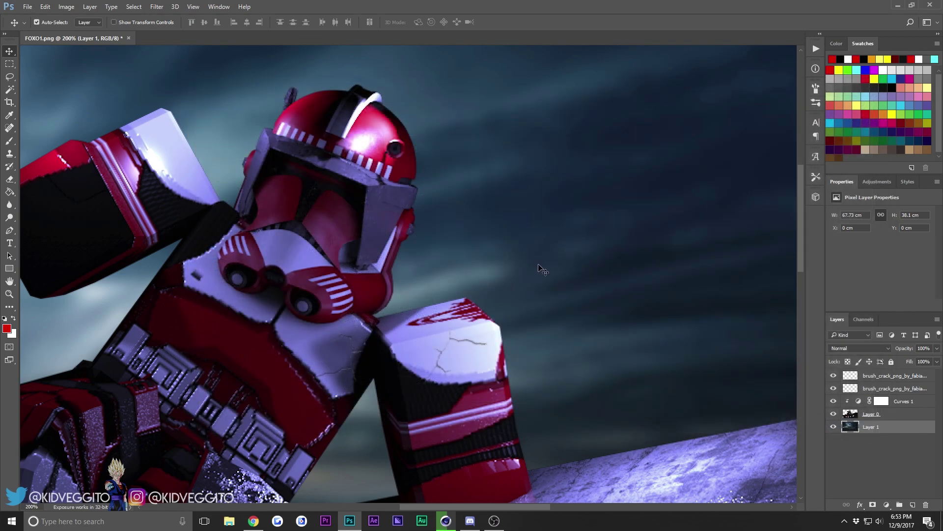
# Zoom out to the whole composition at 66.7% and compare it with the F O X reference artwork in Chrome
pyautogui.click(8, 293)
pyautogui.click(53, 24)
pyautogui.click(115, 128)
pyautogui.click(115, 129)
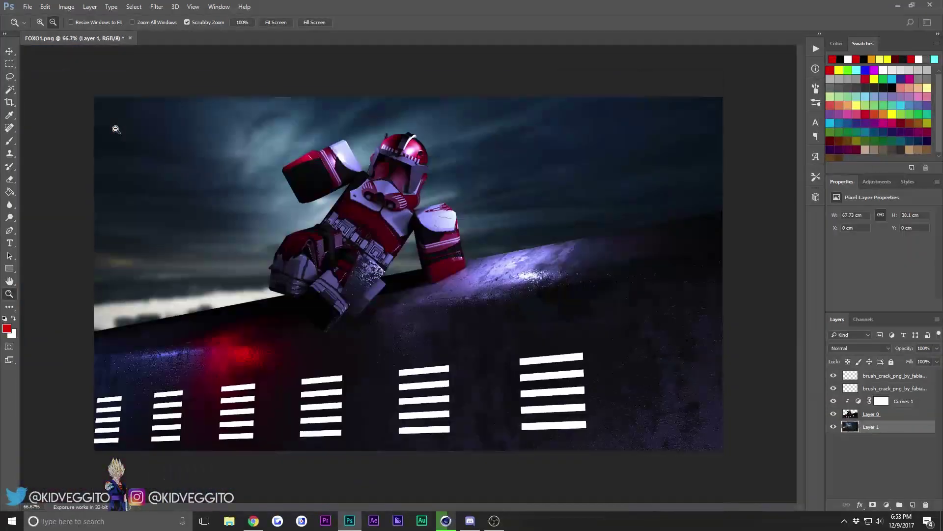
pyautogui.click(253, 520)
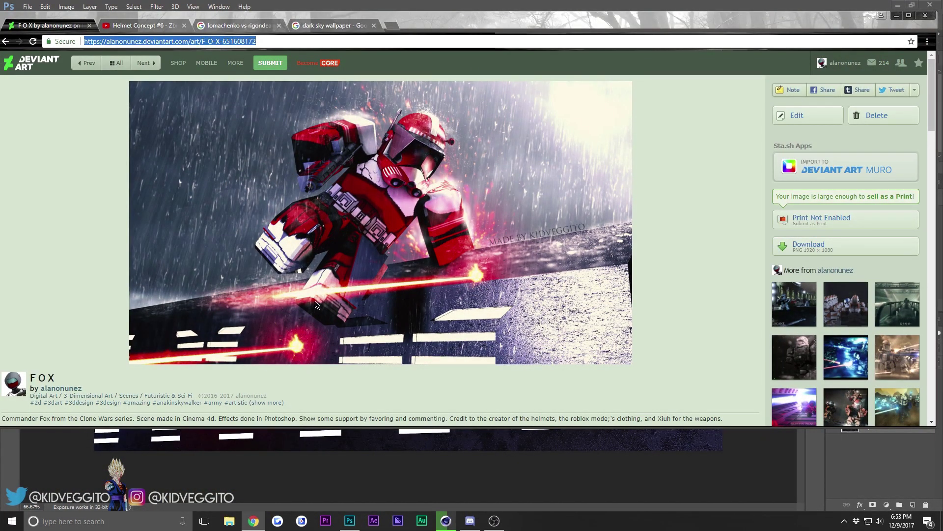
pyautogui.click(252, 521)
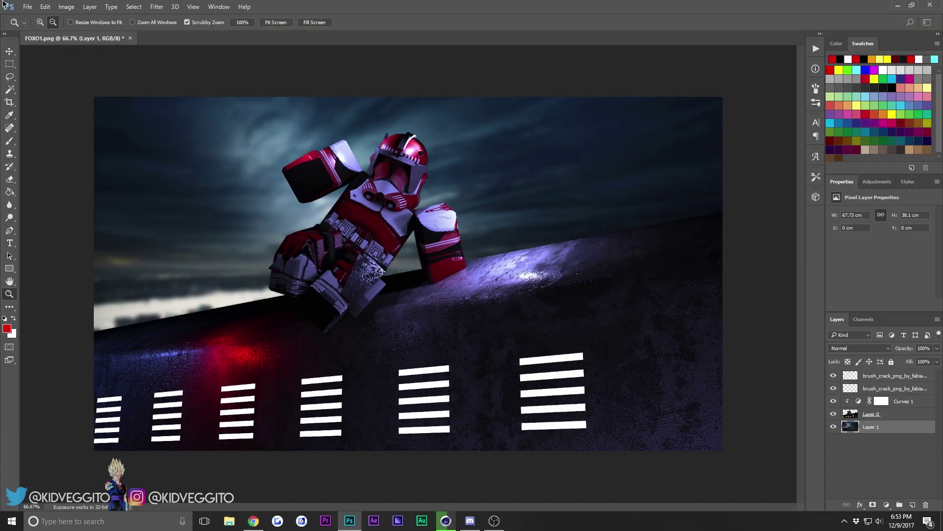
# Place Lasers.jpg from the Effects folder as an embedded image and move its layer to the top of the stack
pyautogui.click(27, 7)
pyautogui.click(49, 188)
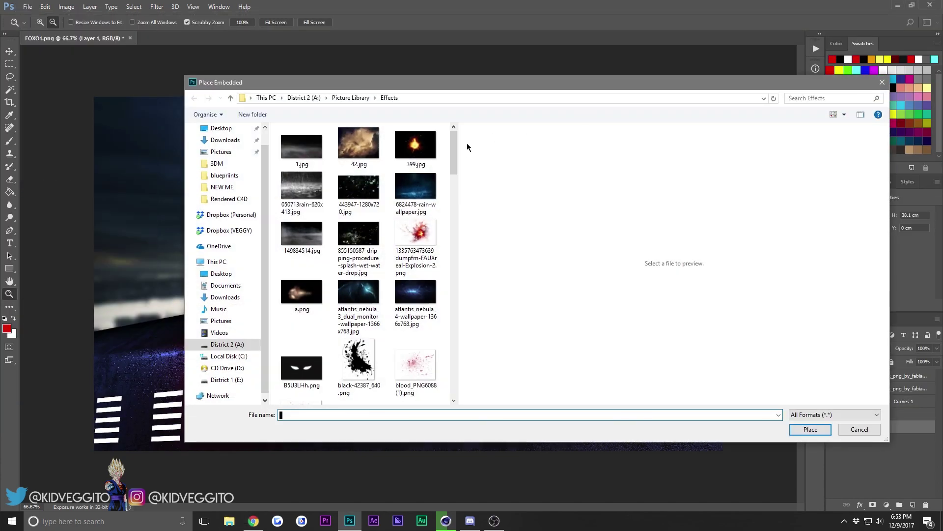
pyautogui.moveTo(453, 148); pyautogui.dragTo(453, 324)
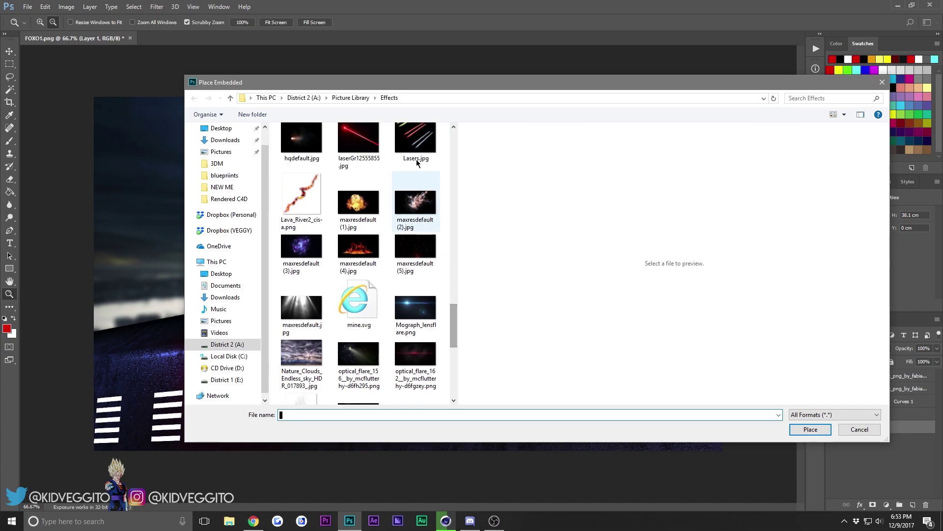
pyautogui.click(415, 139)
pyautogui.click(811, 429)
pyautogui.click(9, 51)
pyautogui.click(426, 199)
pyautogui.moveTo(875, 427); pyautogui.dragTo(876, 373)
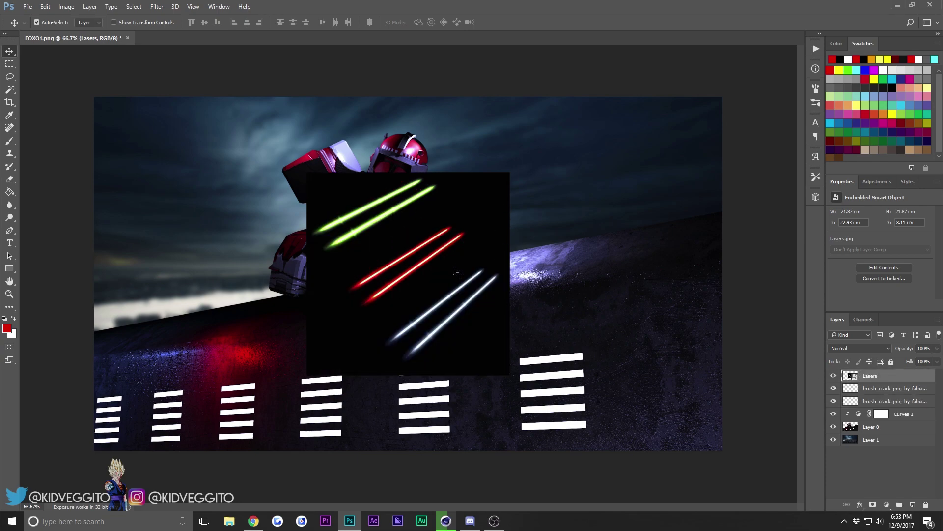
# Move the Lasers image toward the canvas's upper-left area and rasterize its smart object for erasing
pyautogui.moveTo(469, 260); pyautogui.dragTo(311, 232)
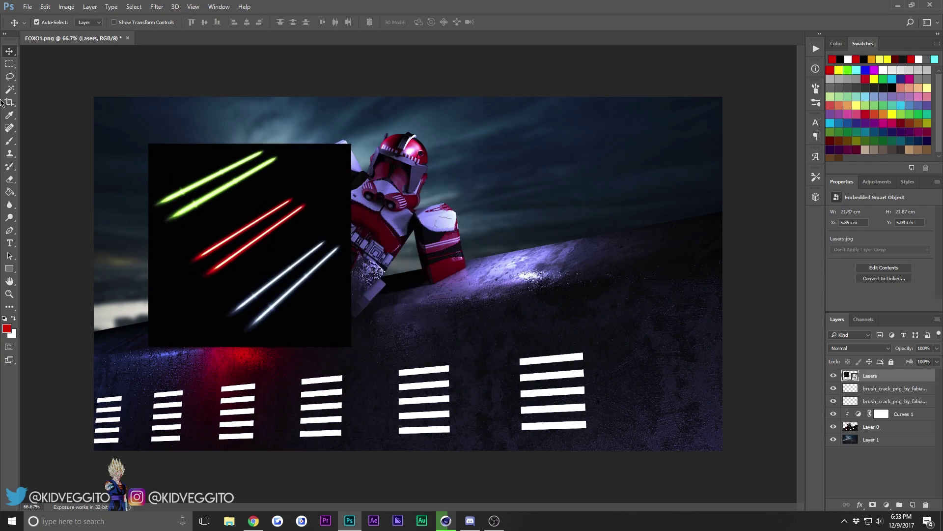
pyautogui.click(10, 179)
pyautogui.click(297, 146)
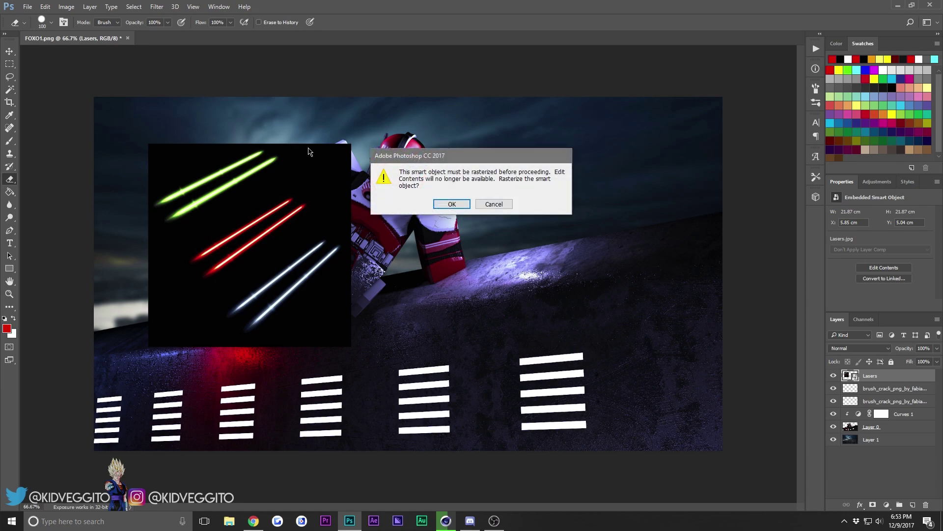
pyautogui.click(451, 204)
# Set the Eraser to 511 px and erase everything on the Lasers layer except one red laser beam
pyautogui.click(41, 21)
pyautogui.click(95, 55)
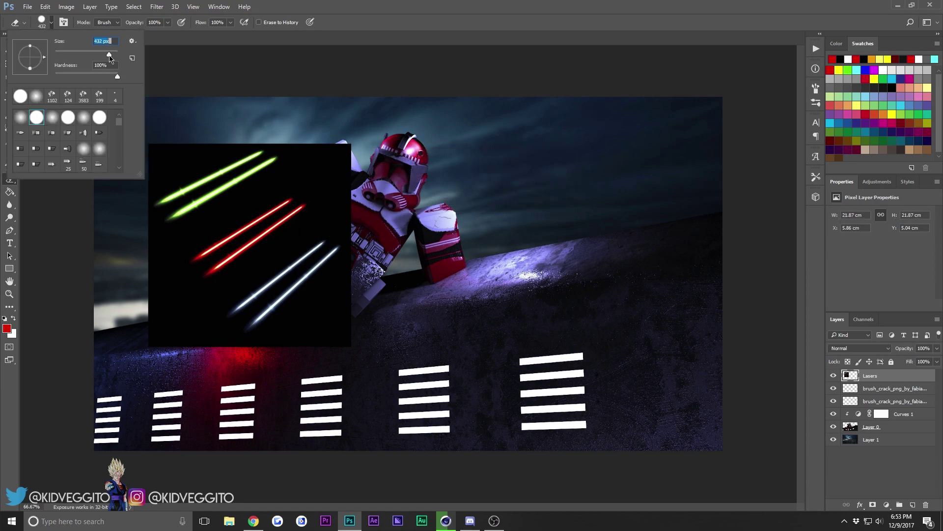
pyautogui.moveTo(108, 58); pyautogui.dragTo(110, 57)
pyautogui.moveTo(357, 314)
pyautogui.mouseDown()
pyautogui.moveTo(247, 329)
pyautogui.moveTo(295, 307)
pyautogui.moveTo(422, 189)
pyautogui.moveTo(375, 95)
pyautogui.moveTo(259, 88)
pyautogui.moveTo(153, 146)
pyautogui.moveTo(131, 164)
pyautogui.moveTo(101, 273)
pyautogui.moveTo(148, 211)
pyautogui.moveTo(167, 150)
pyautogui.moveTo(285, 91)
pyautogui.moveTo(366, 91)
pyautogui.moveTo(192, 146)
pyautogui.mouseUp()
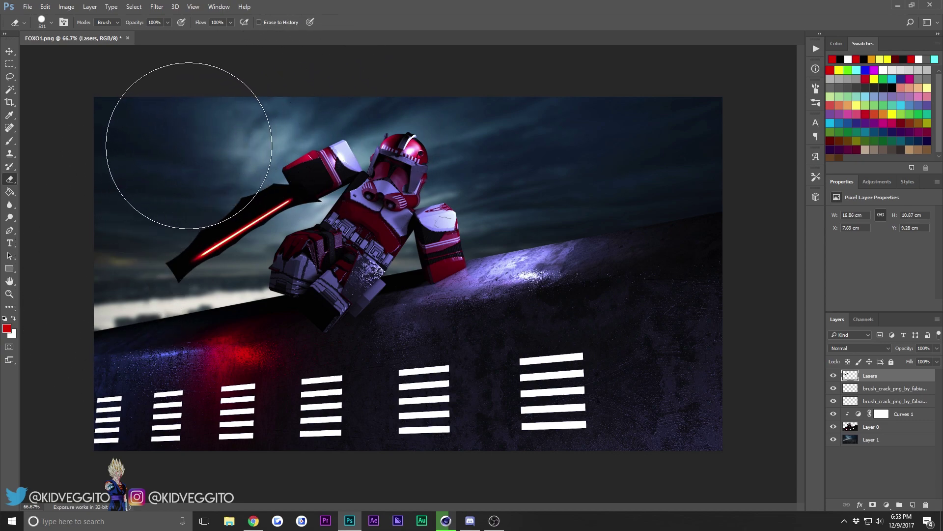
# Set the Lasers layer's blend mode to Screen
pyautogui.press('v')
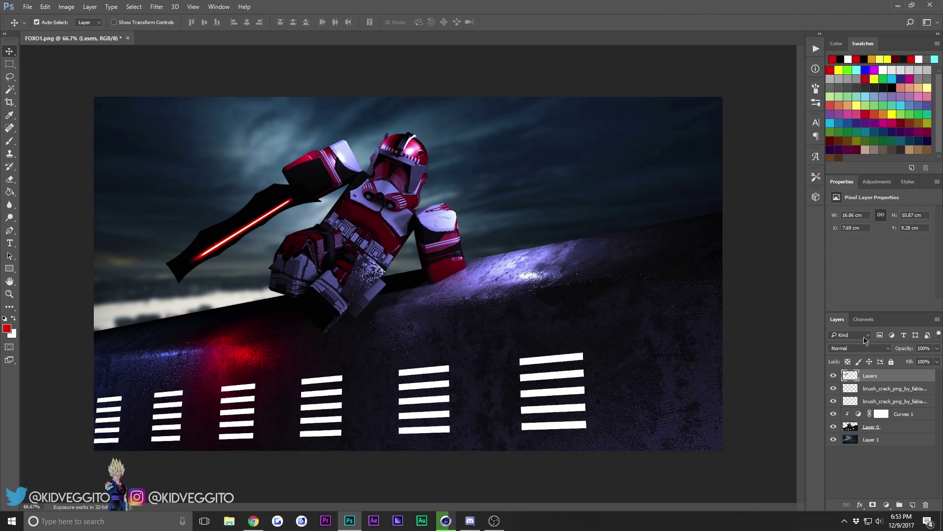
pyautogui.click(866, 348)
pyautogui.click(881, 356)
pyautogui.click(853, 348)
pyautogui.click(869, 349)
pyautogui.click(867, 349)
pyautogui.click(843, 217)
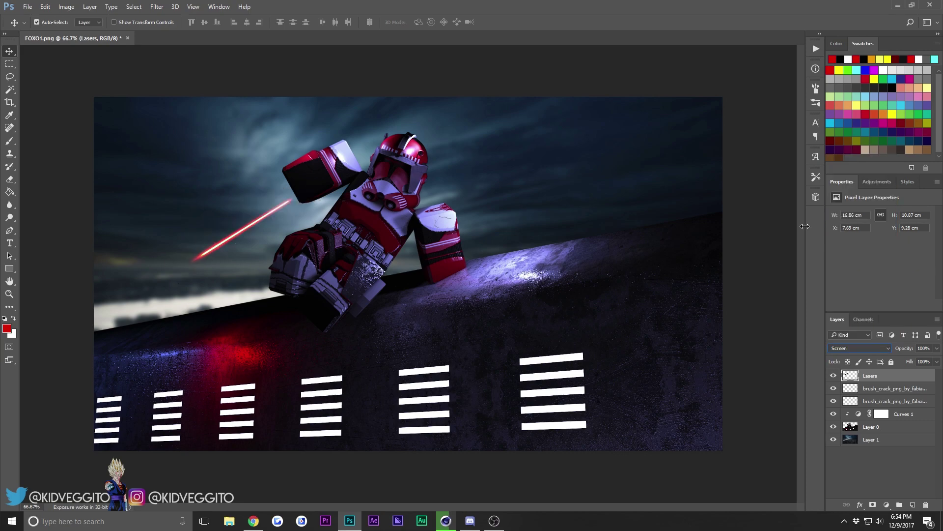
# Free-transform the red laser, rotating it about 35° and moving it over the red glow on the hull's left side
pyautogui.click(32, 5)
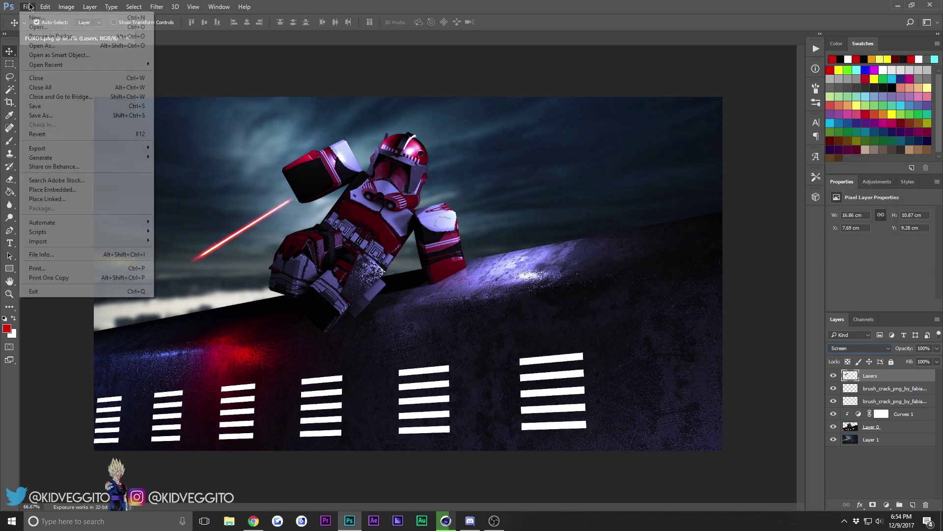
pyautogui.click(72, 188)
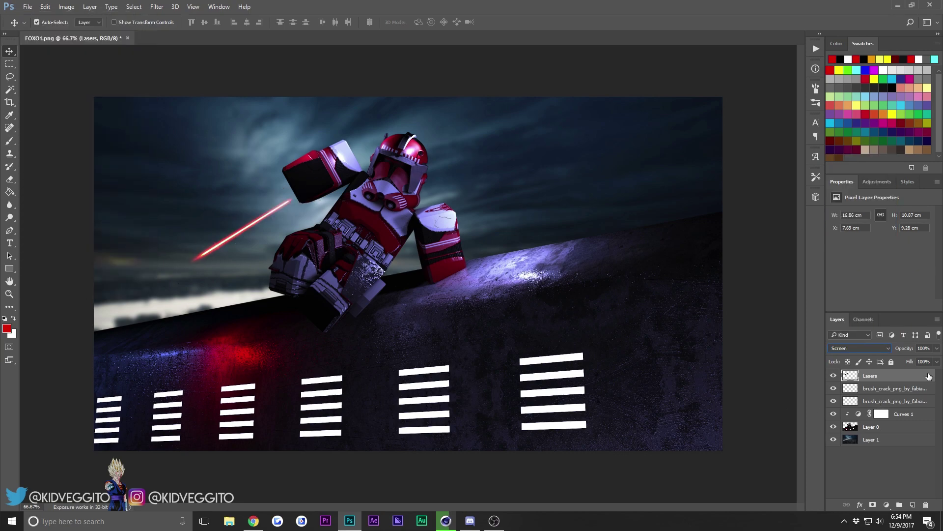
pyautogui.click(45, 6)
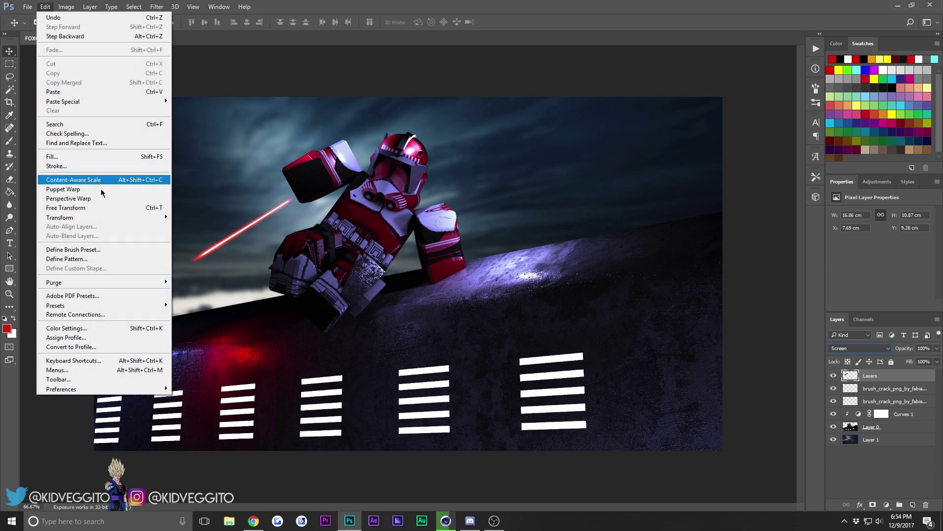
pyautogui.click(101, 208)
pyautogui.moveTo(330, 231); pyautogui.dragTo(143, 245)
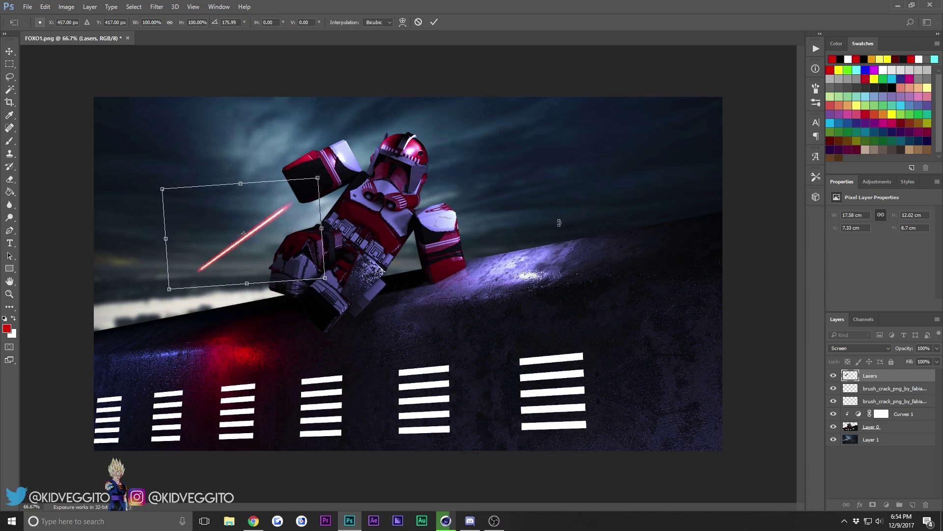
pyautogui.moveTo(496, 179); pyautogui.dragTo(159, 186)
pyautogui.moveTo(282, 252); pyautogui.dragTo(205, 372)
pyautogui.moveTo(253, 286); pyautogui.dragTo(266, 284)
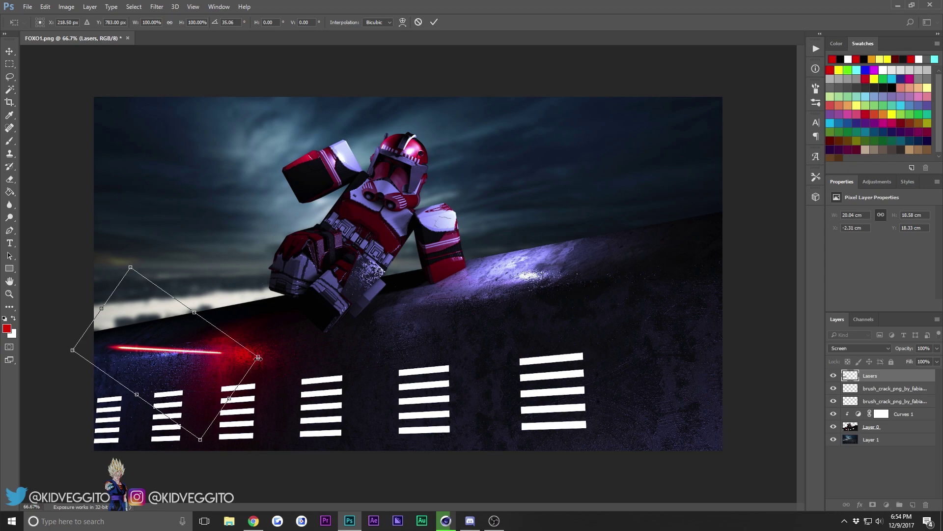
# Scale the red laser proportionally to about 141.6% so it extends past the canvas's left edge, and apply the transform
pyautogui.moveTo(257, 358)
pyautogui.keyDown('shift'); pyautogui.mouseDown()
pyautogui.moveTo(335, 360)
pyautogui.moveTo(266, 358)
pyautogui.mouseUp(); pyautogui.keyUp('shift')
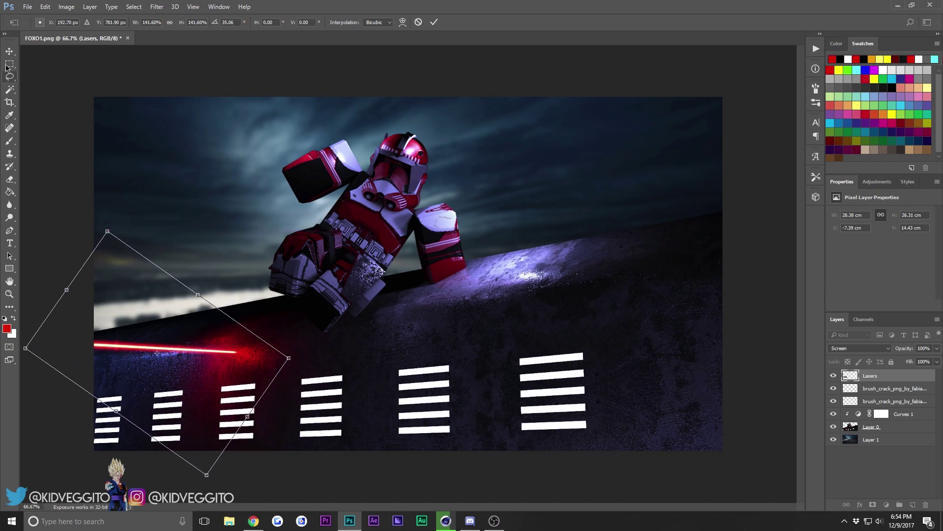
pyautogui.click(9, 52)
pyautogui.click(424, 197)
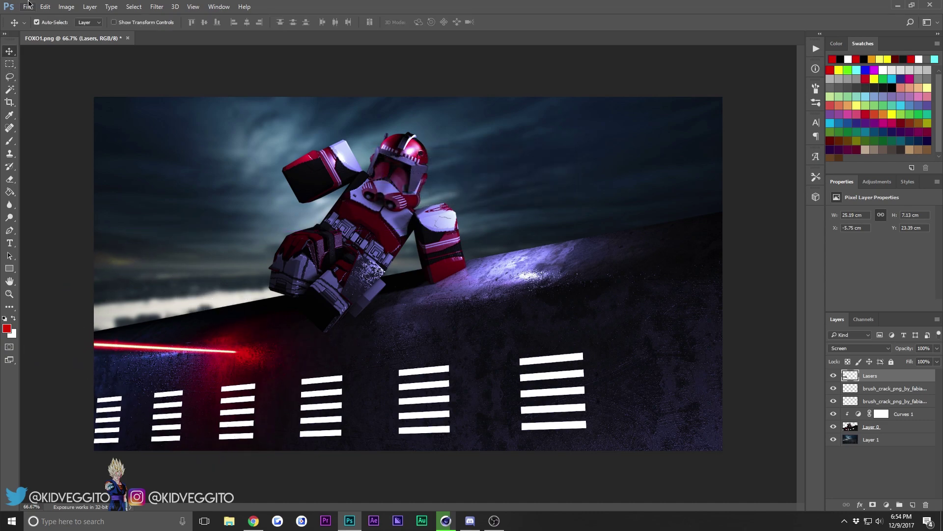
# Place the explosion image 399.jpg from the Effects folder as an embedded object
pyautogui.click(28, 7)
pyautogui.click(67, 190)
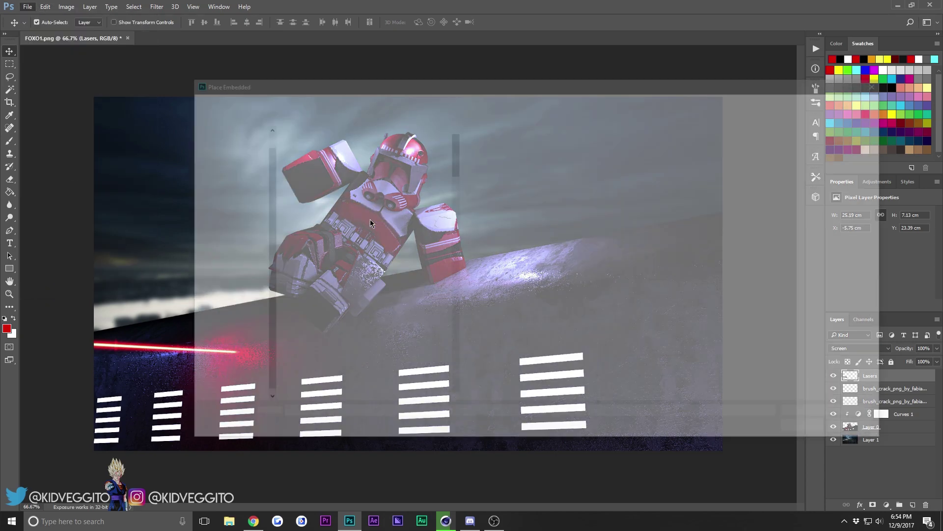
pyautogui.click(430, 144)
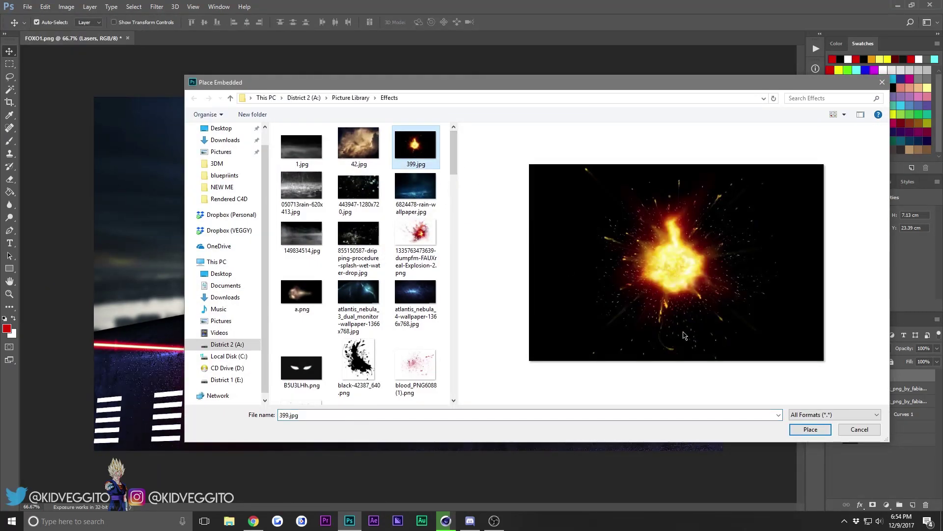
pyautogui.click(808, 429)
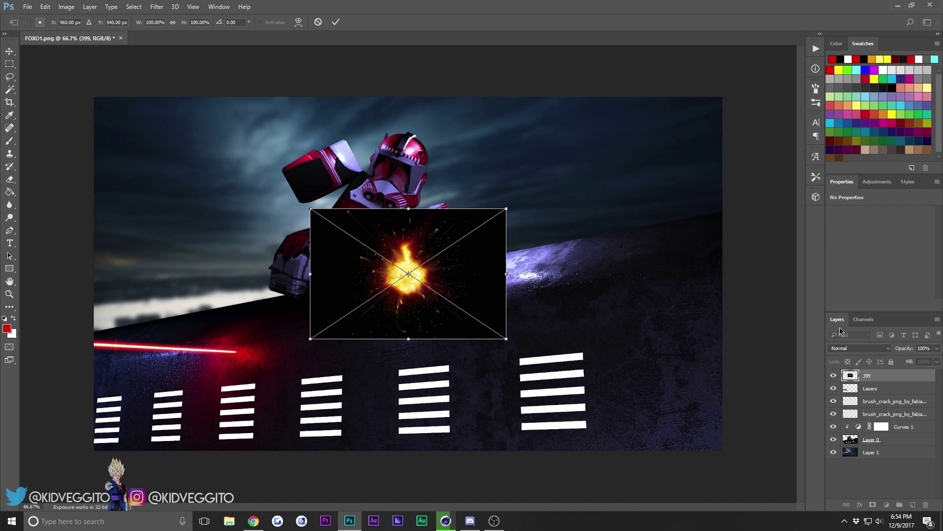
# Set the explosion layer's blend mode to Screen and commit its placement
pyautogui.click(851, 347)
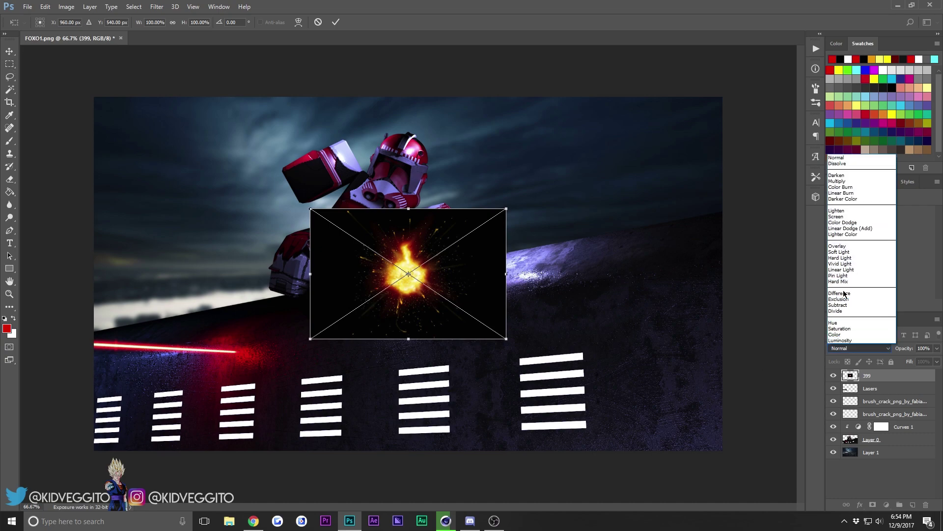
pyautogui.click(850, 211)
pyautogui.click(9, 51)
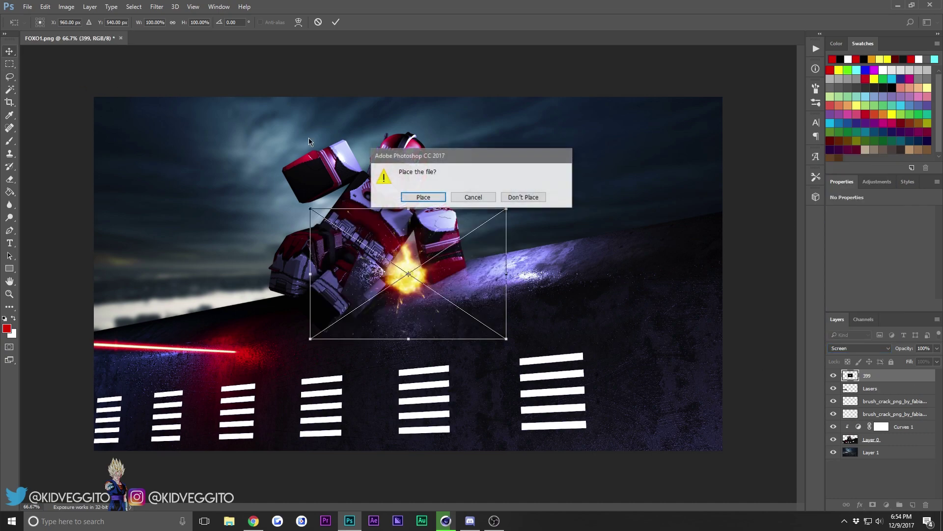
pyautogui.click(420, 195)
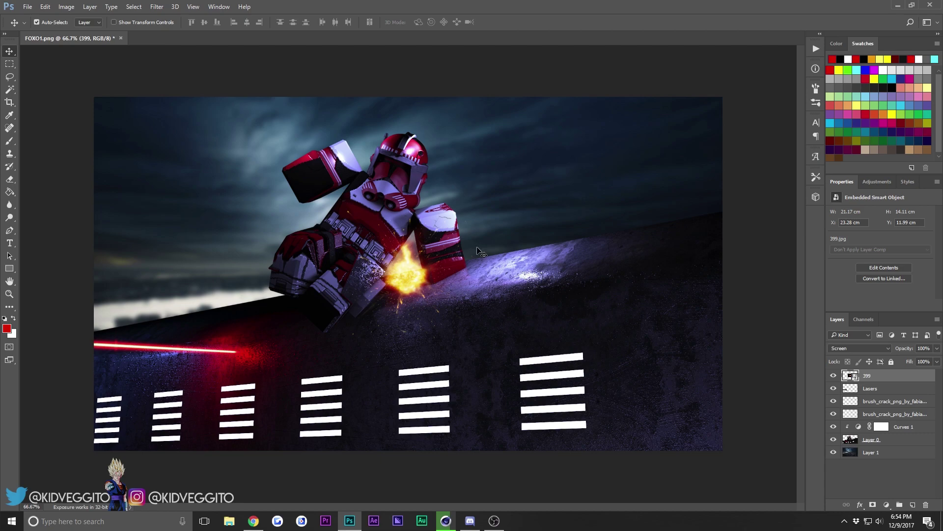
# Move the explosion onto the end of the red laser beam where it hits the hull
pyautogui.click(880, 349)
pyautogui.click(555, 278)
pyautogui.moveTo(405, 269); pyautogui.dragTo(234, 344)
# Scale the explosion proportionally down to about 46% with Free Transform, keeping it on the laser's impact point
pyautogui.click(45, 6)
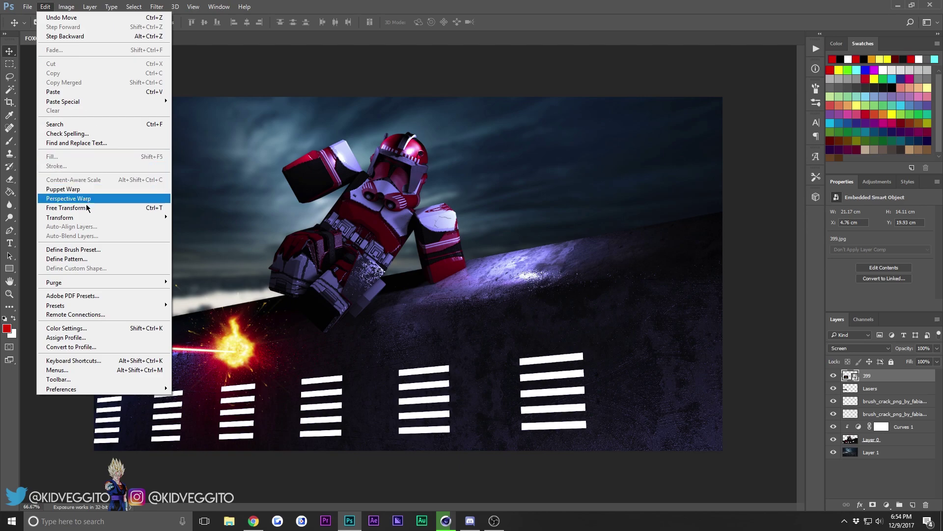
pyautogui.click(63, 205)
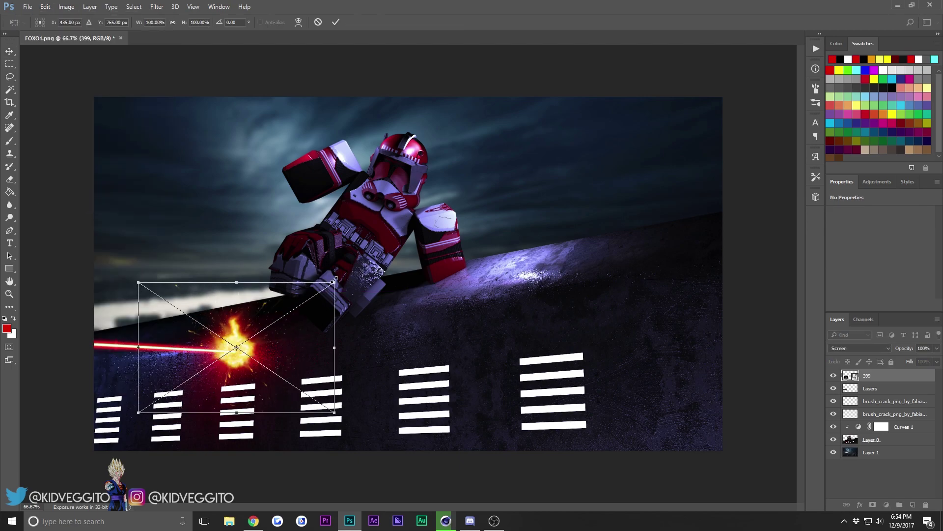
pyautogui.keyDown('shift'); pyautogui.moveTo(335, 281); pyautogui.dragTo(270, 334); pyautogui.keyUp('shift')
pyautogui.click(9, 64)
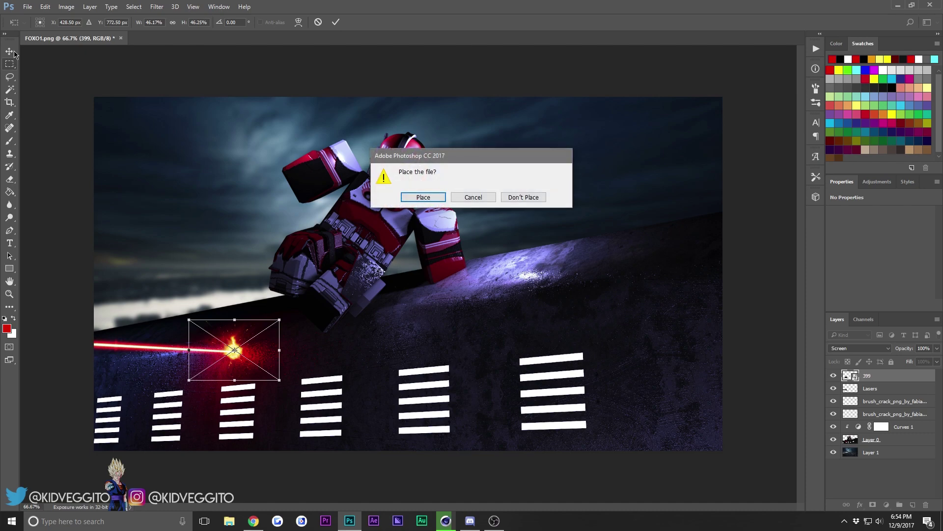
pyautogui.click(425, 196)
# Soften the explosion layer slightly with a Gaussian Blur filter
pyautogui.click(175, 7)
pyautogui.moveTo(157, 7)
pyautogui.moveTo(164, 113)
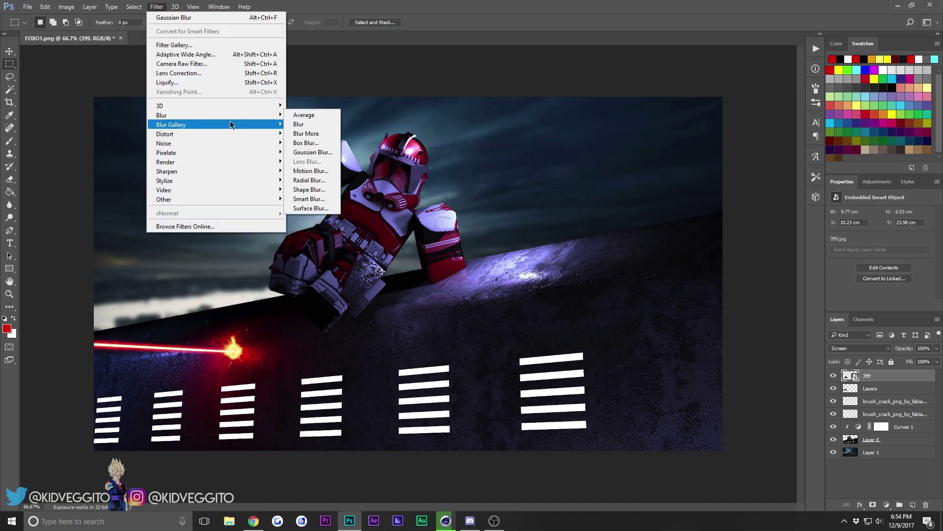
pyautogui.click(313, 153)
pyautogui.moveTo(578, 281); pyautogui.dragTo(571, 282)
pyautogui.click(673, 149)
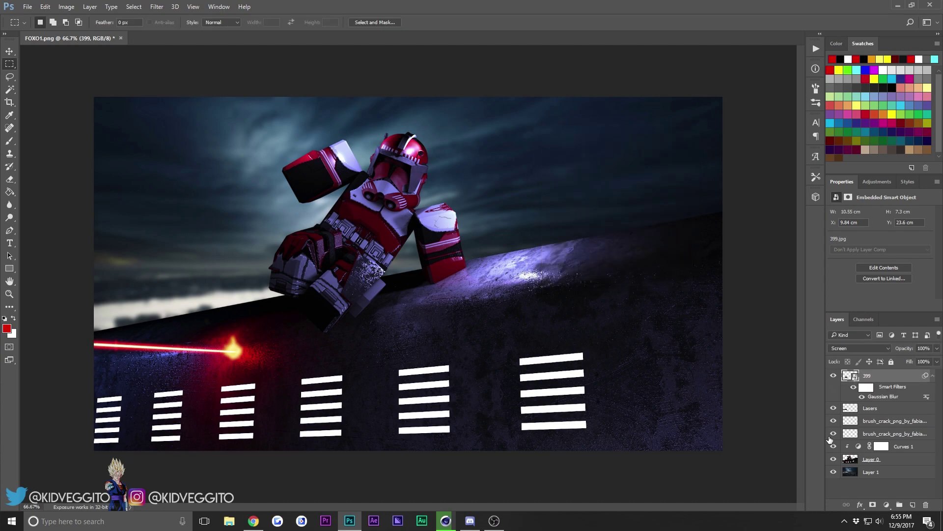
# Add a red Color Overlay to the explosion layer at 100% opacity, using the Hue blend mode
pyautogui.click(860, 504)
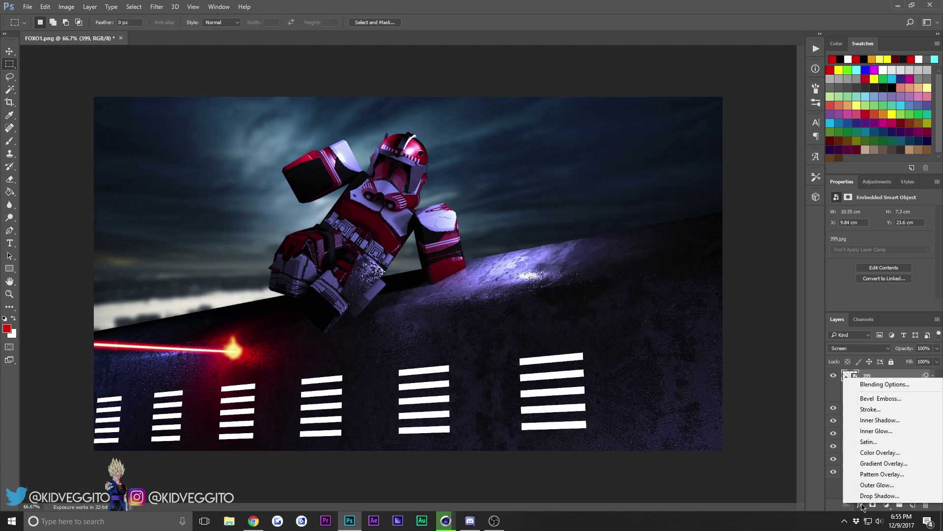
pyautogui.click(879, 452)
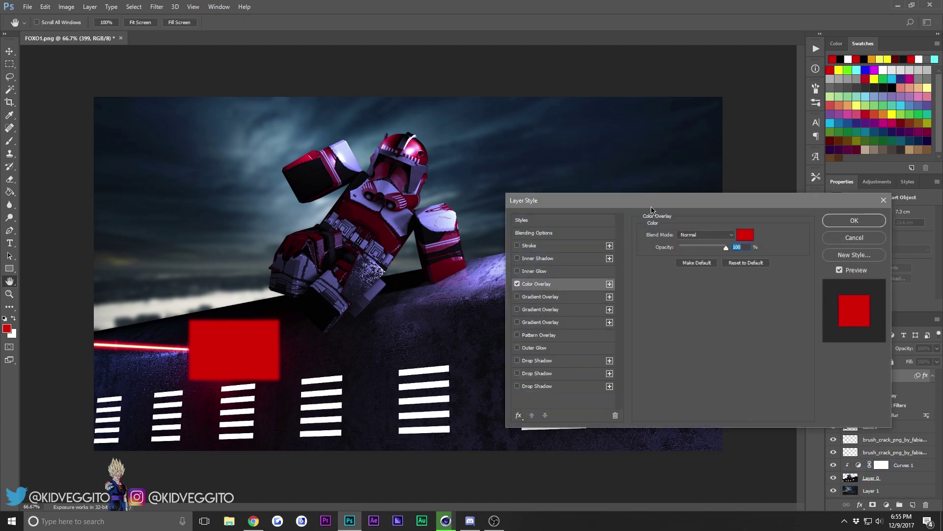
pyautogui.moveTo(652, 210); pyautogui.dragTo(363, 142)
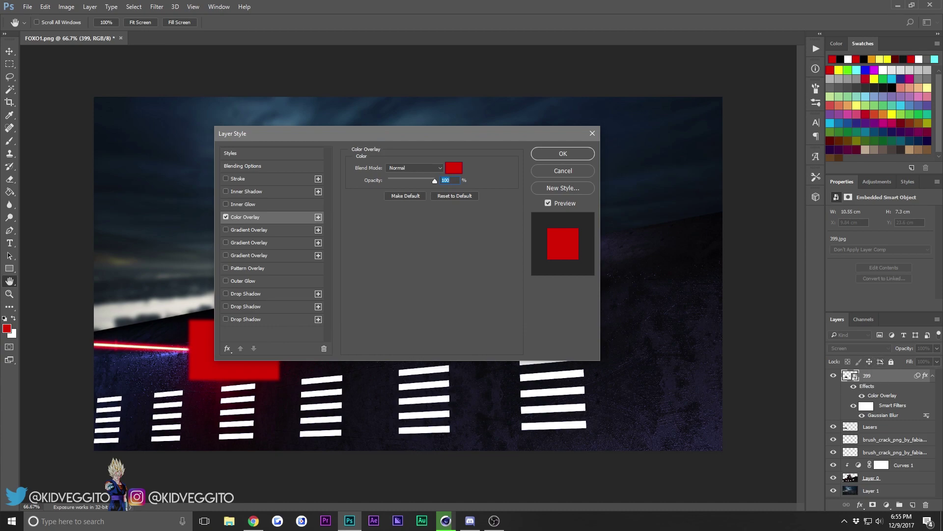
pyautogui.moveTo(467, 134); pyautogui.dragTo(697, 184)
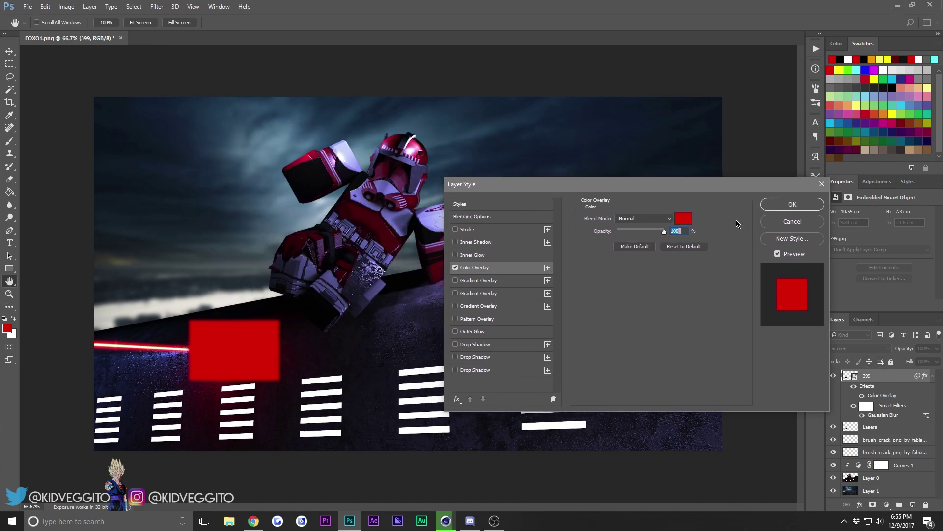
pyautogui.click(645, 218)
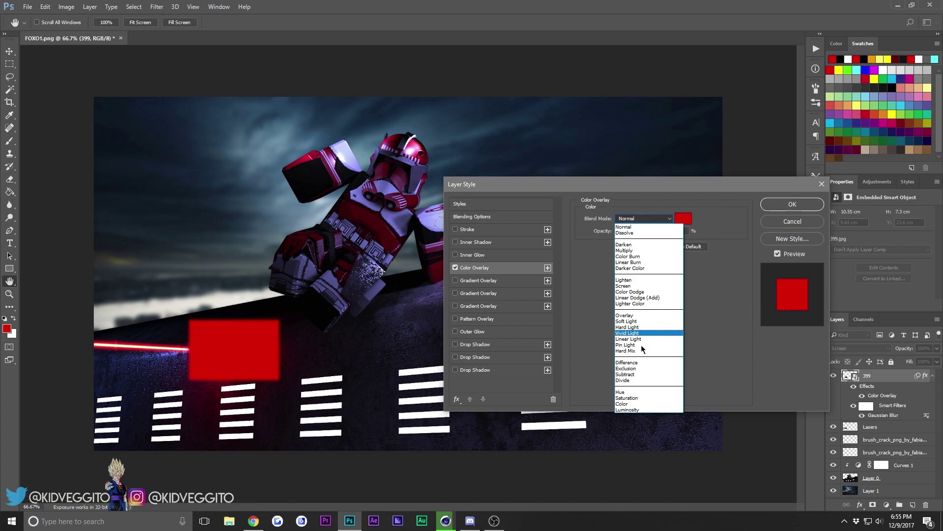
pyautogui.click(636, 392)
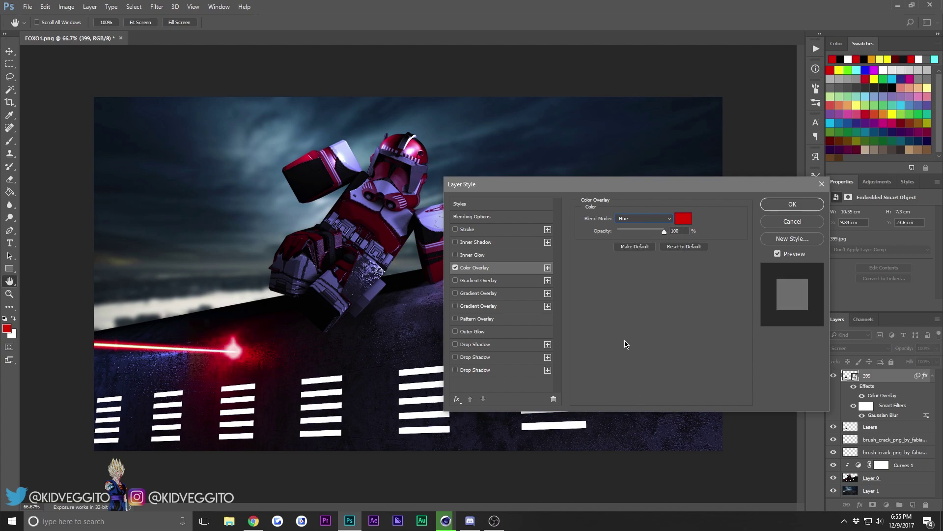
# Try the Color blend mode on the overlay, return it to Hue and apply the layer style
pyautogui.click(626, 219)
pyautogui.click(627, 404)
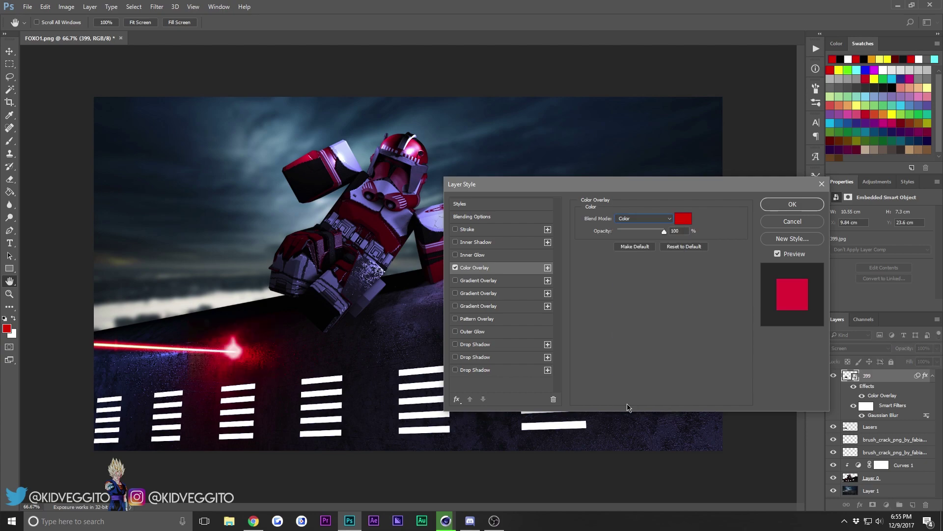
pyautogui.click(641, 222)
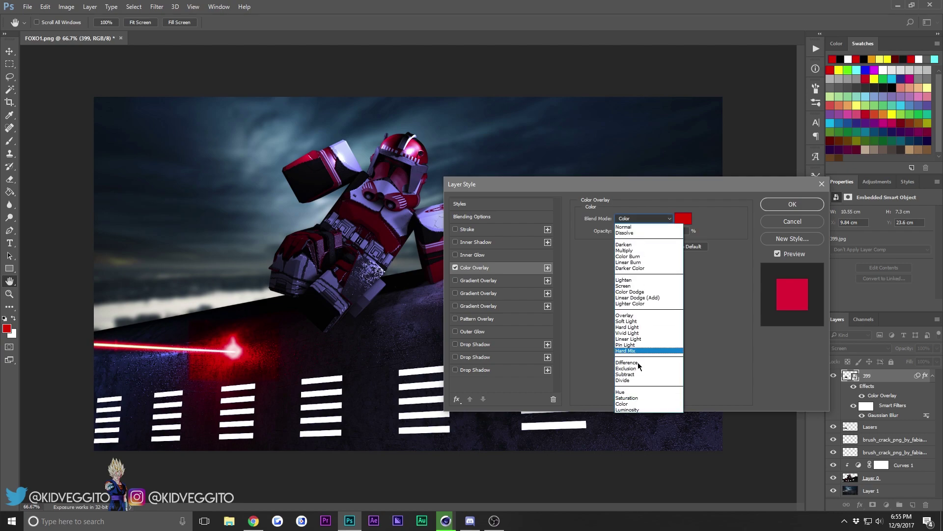
pyautogui.click(634, 393)
pyautogui.click(800, 206)
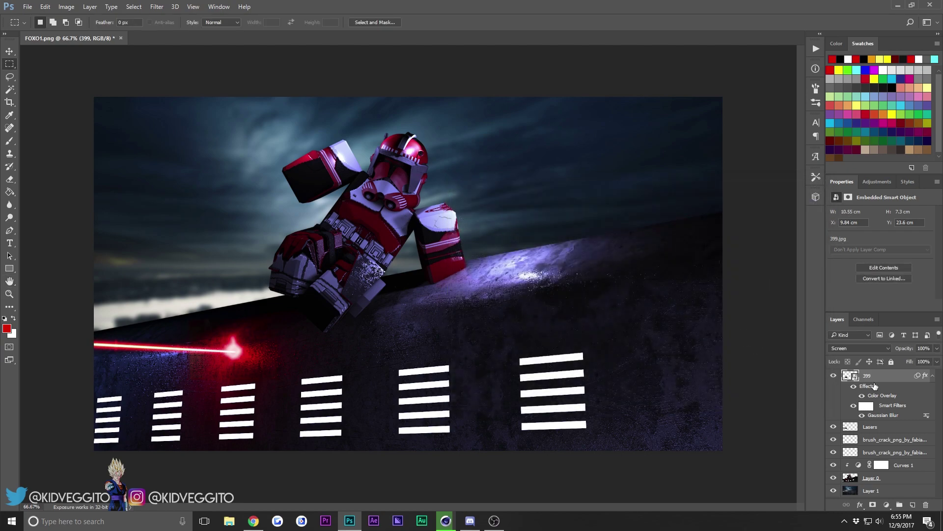
# Convert the 399 explosion layer with its effects into a smart object
pyautogui.rightClick(872, 377)
pyautogui.rightClick(906, 377)
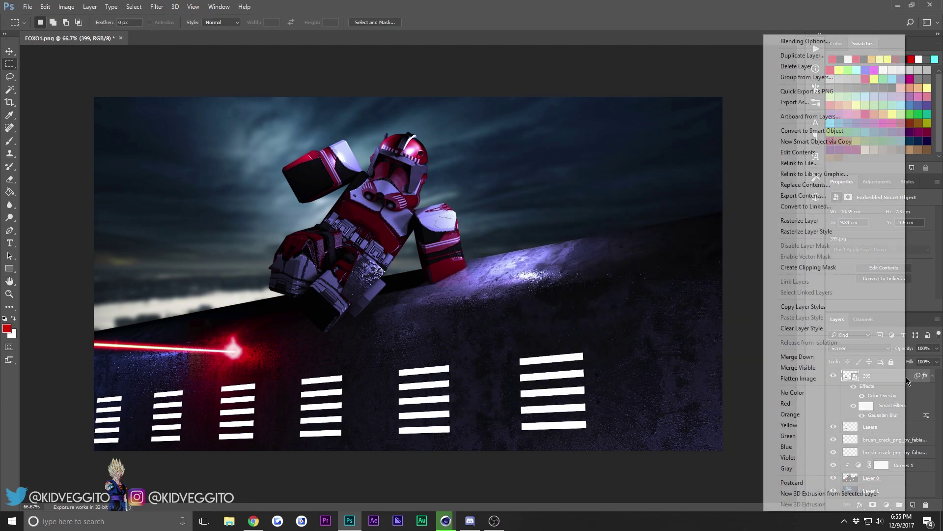
pyautogui.click(805, 133)
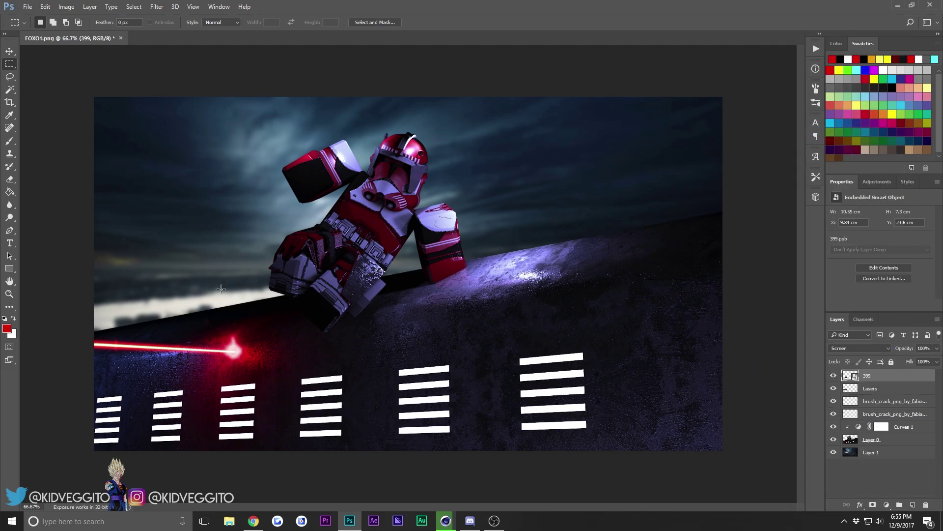
pyautogui.click(10, 51)
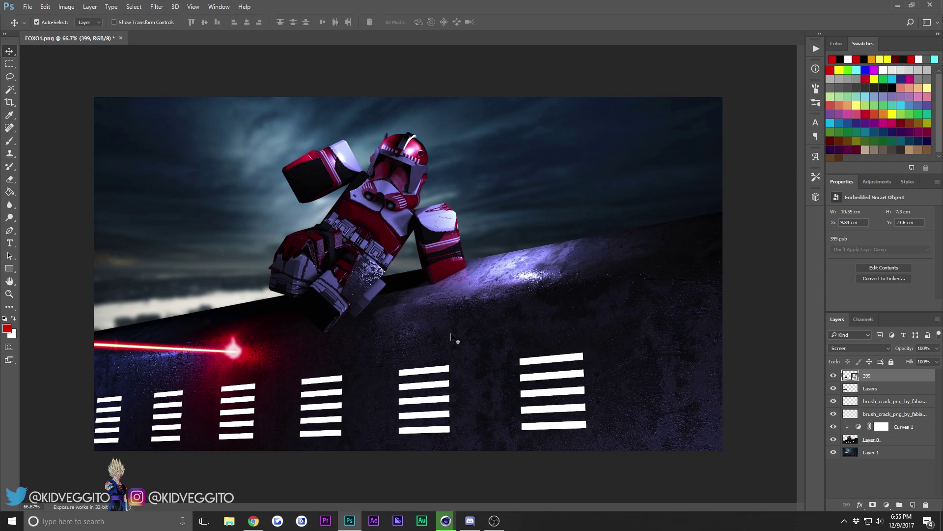
# Apply a Gaussian Blur with a 1.8 pixel radius to the Lasers layer
pyautogui.click(879, 390)
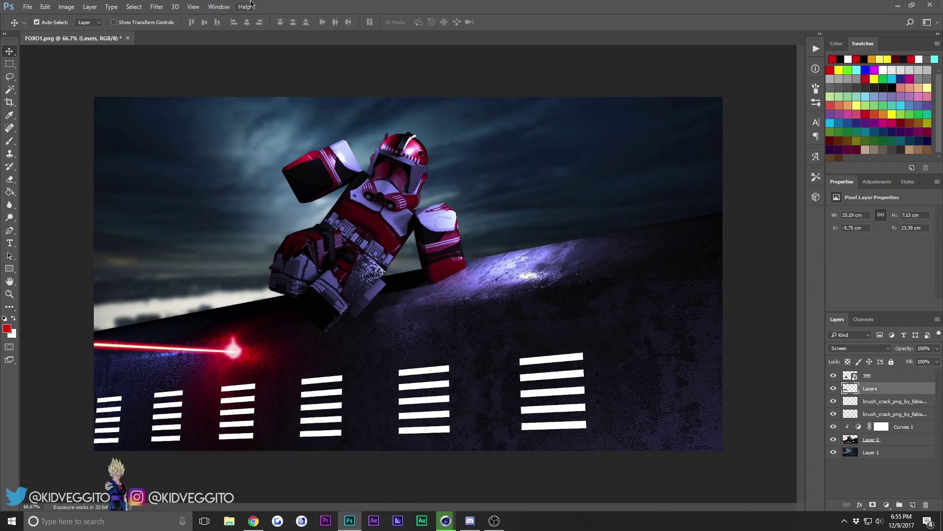
pyautogui.click(156, 6)
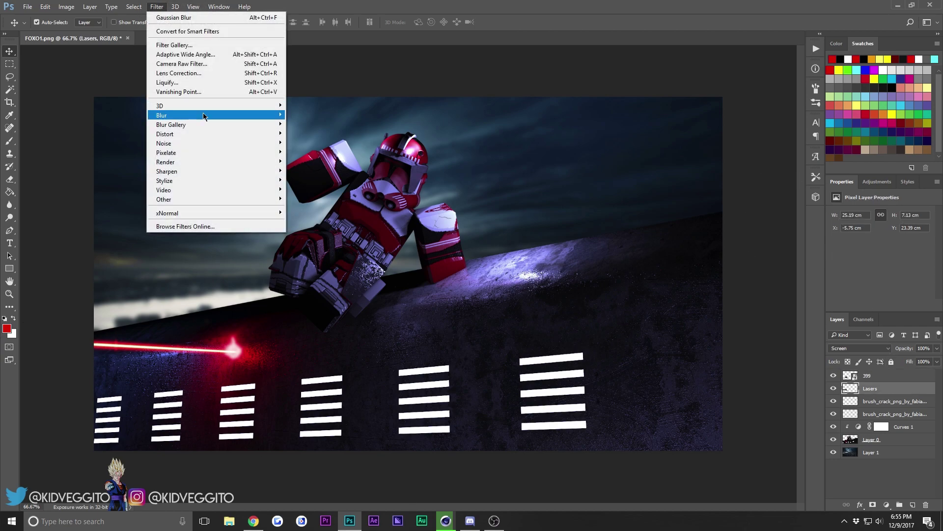
pyautogui.moveTo(202, 114)
pyautogui.click(309, 152)
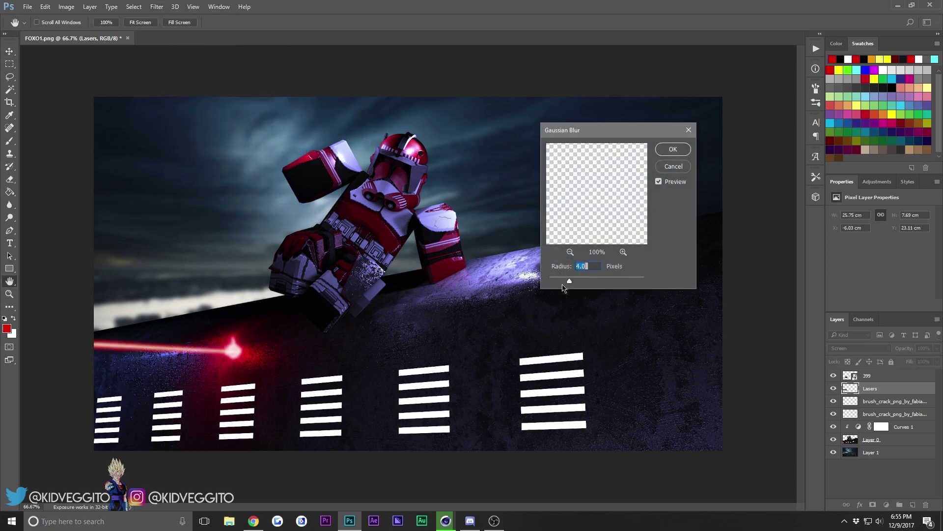
pyautogui.moveTo(568, 283); pyautogui.dragTo(559, 285)
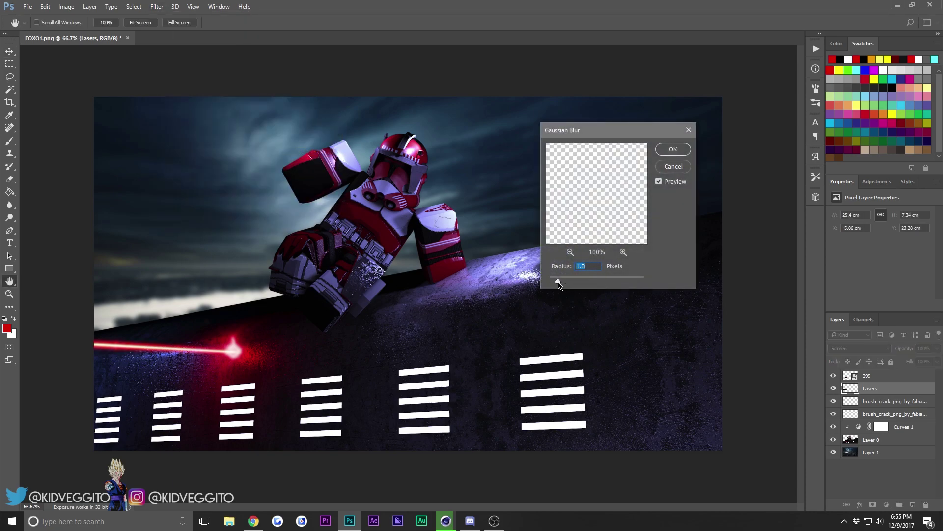
pyautogui.click(672, 149)
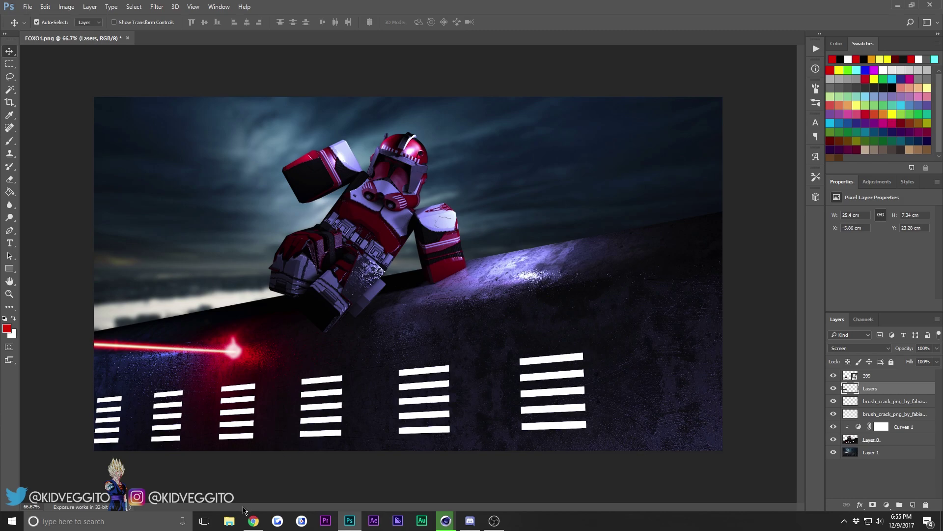
pyautogui.click(254, 520)
pyautogui.click(254, 521)
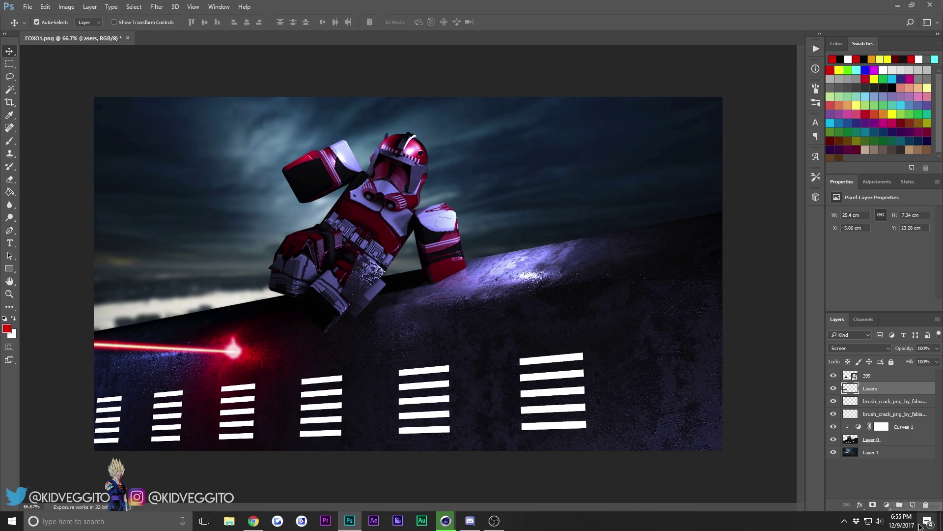
# Create a new layer above Lasers and paint a soft red glow on the hull with a 0% hardness brush about 385 px wide
pyautogui.click(913, 505)
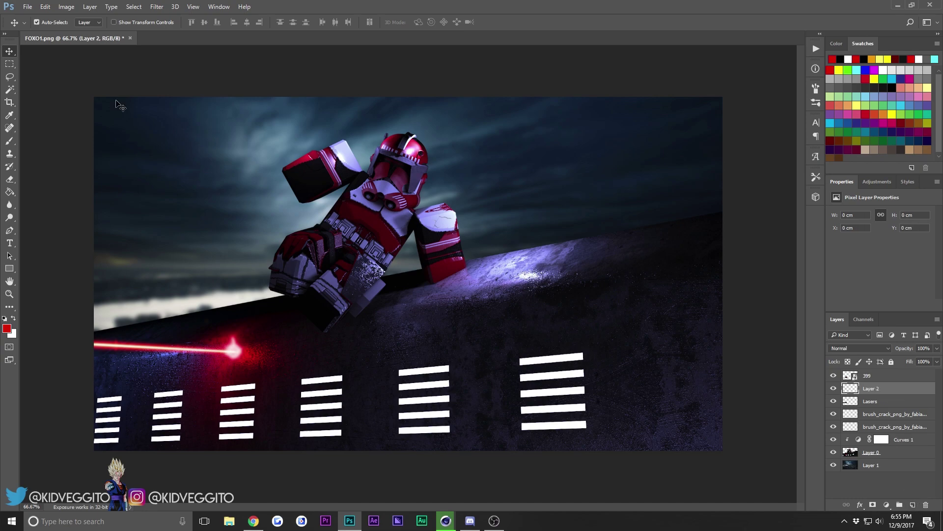
pyautogui.click(9, 141)
pyautogui.click(38, 23)
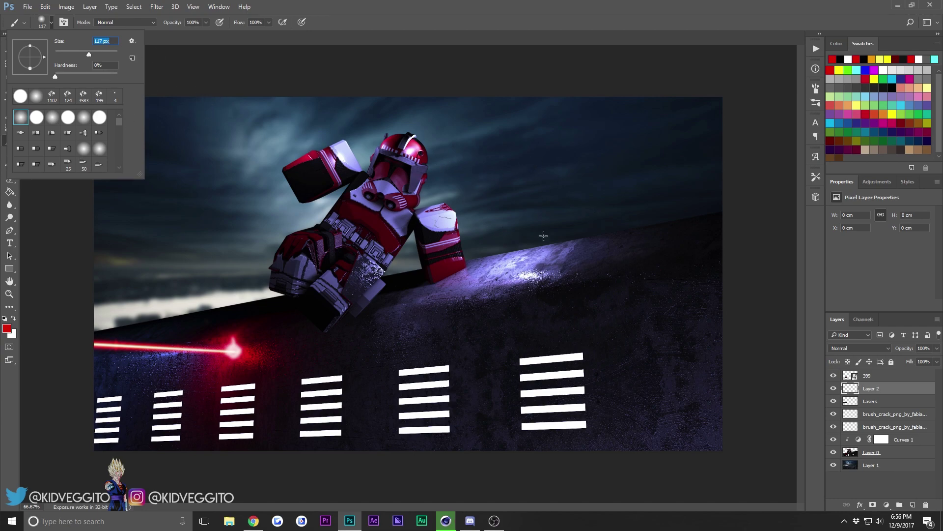
pyautogui.click(590, 224)
pyautogui.hotkey('ctrl', 'z')
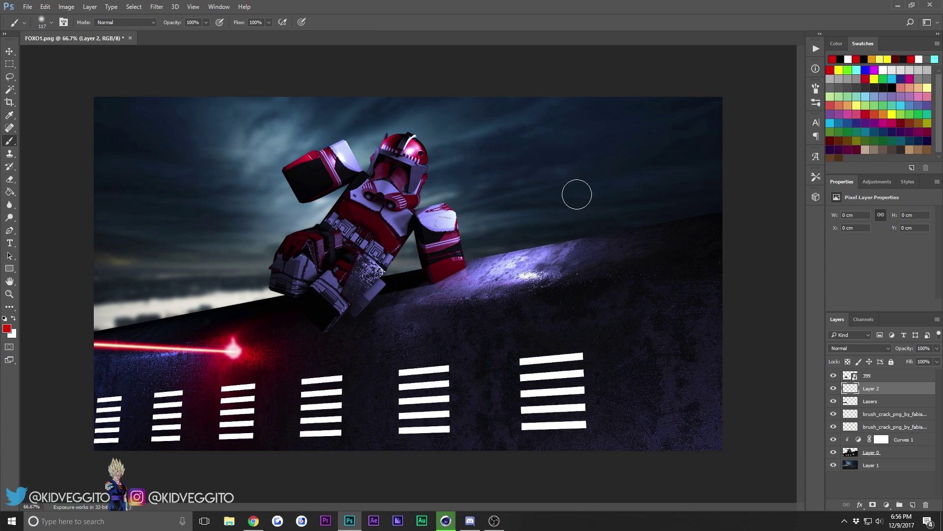
pyautogui.click(43, 22)
pyautogui.moveTo(90, 54); pyautogui.dragTo(99, 58)
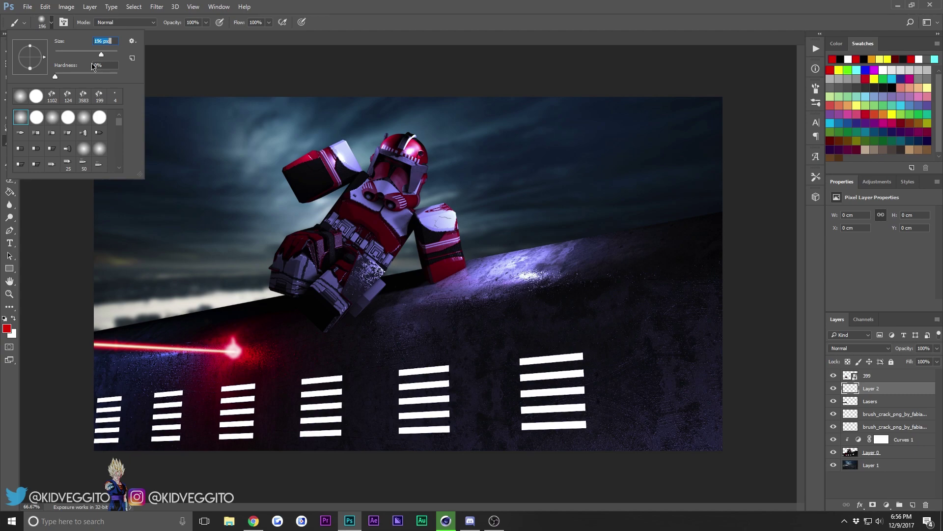
pyautogui.click(107, 54)
pyautogui.click(561, 271)
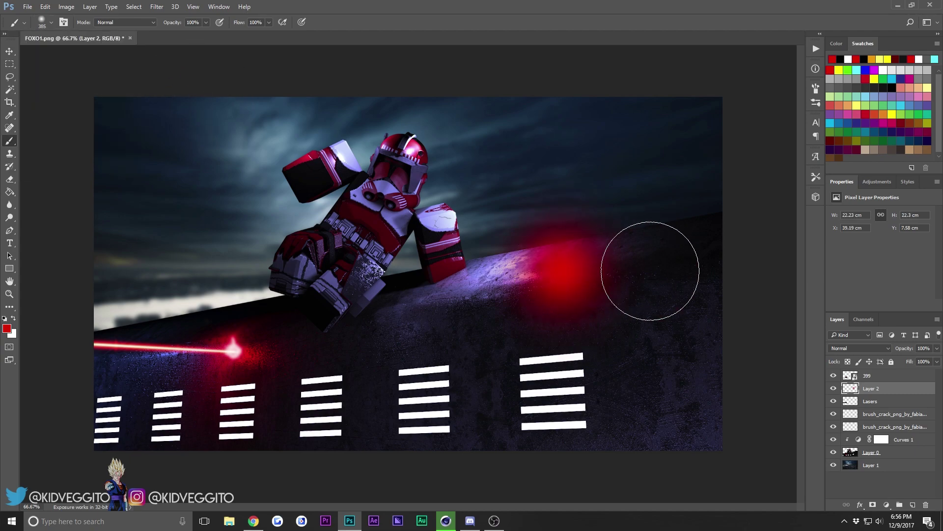
# Move the red glow lower on the hull, away from the trooper's hand, and set its layer opacity to 33%
pyautogui.click(9, 52)
pyautogui.moveTo(616, 264); pyautogui.dragTo(607, 291)
pyautogui.click(937, 349)
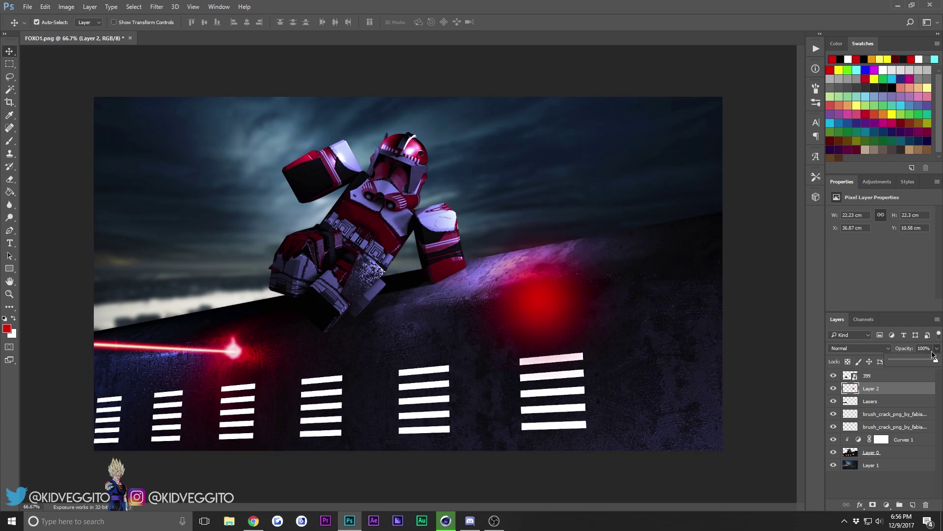
pyautogui.moveTo(913, 363); pyautogui.dragTo(907, 364)
pyautogui.moveTo(530, 251); pyautogui.dragTo(499, 272)
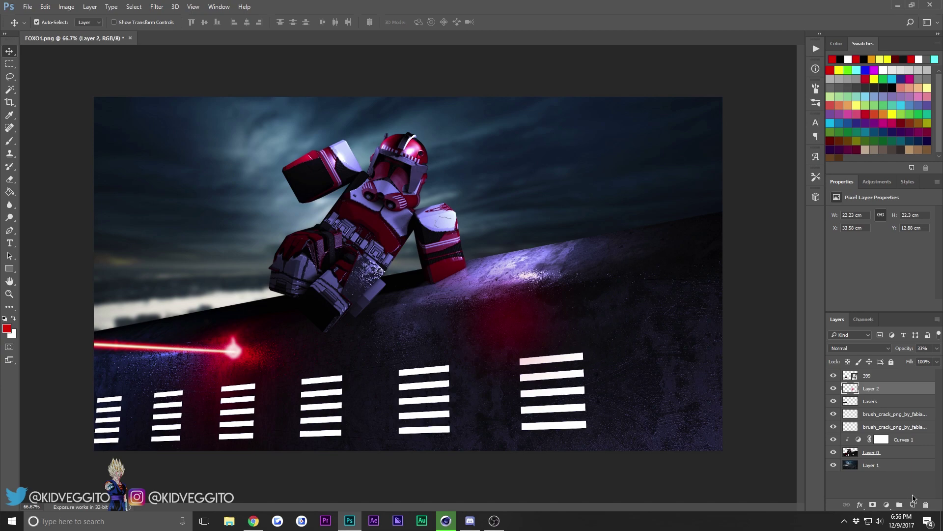
# Try another soft red dab beside the hull glow with the 385 px brush and undo it
pyautogui.click(10, 141)
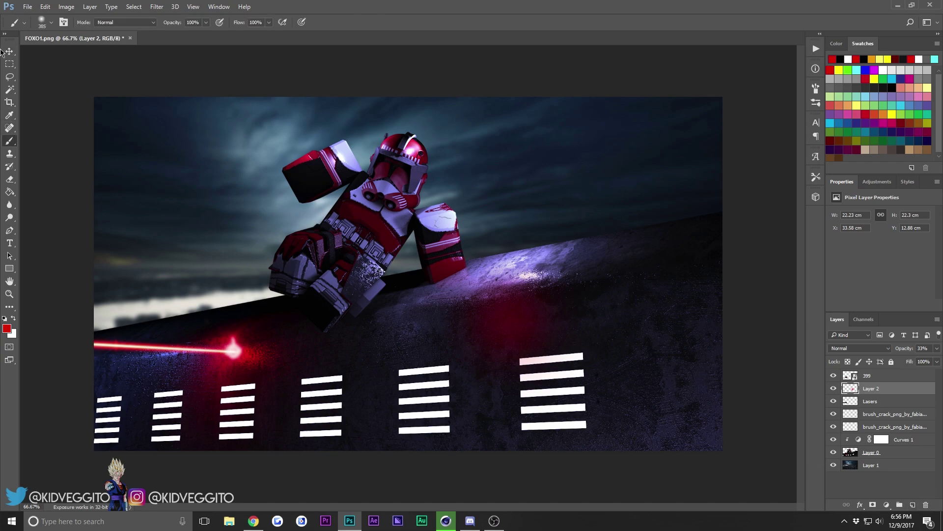
pyautogui.click(42, 22)
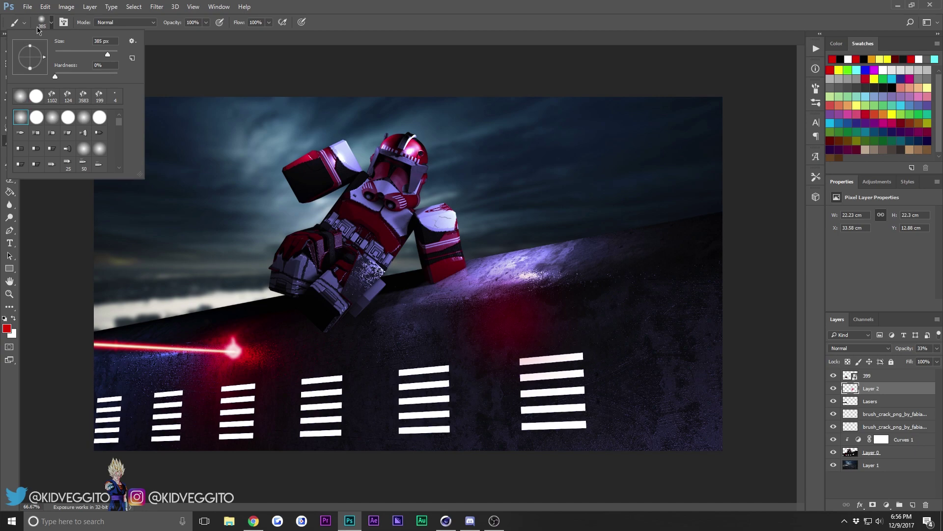
pyautogui.click(534, 290)
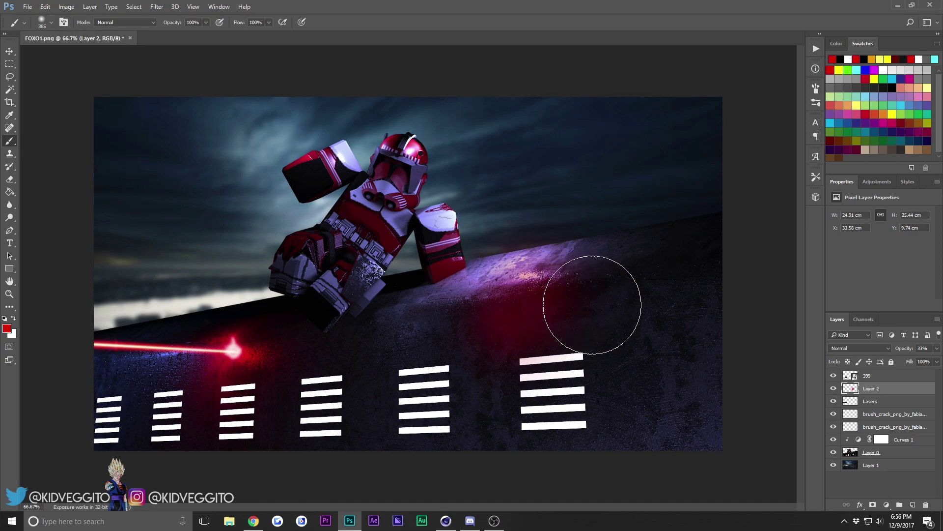
pyautogui.hotkey('ctrl', 'z')
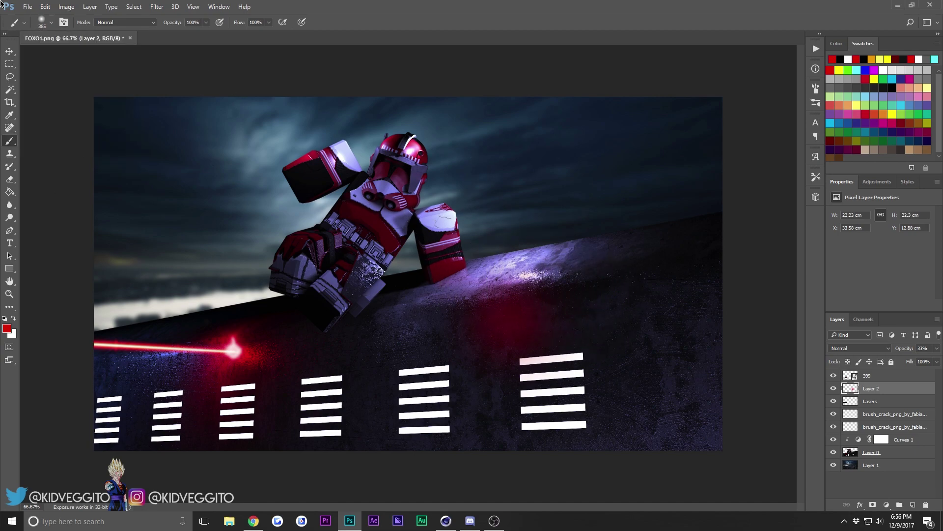
# Try a red mark beside the hull glow with the 3583 px splatter brush preset and undo it
pyautogui.click(51, 22)
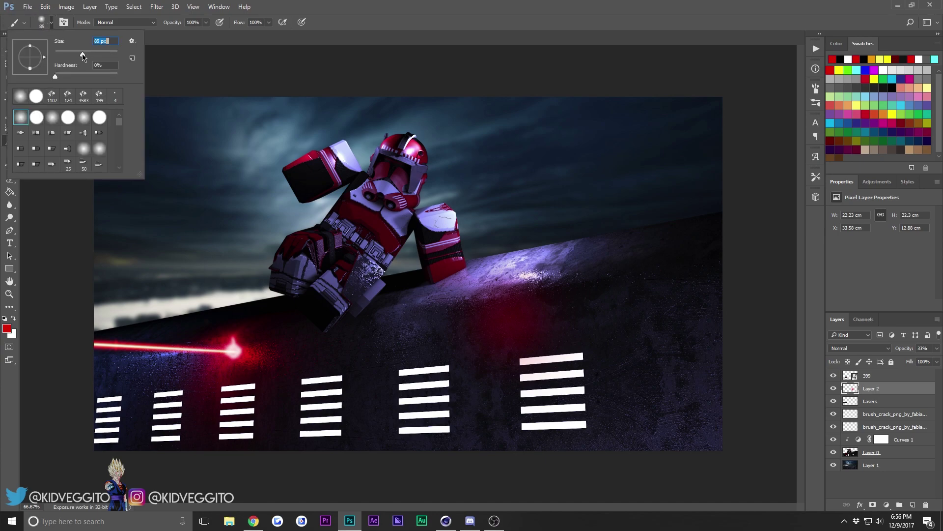
pyautogui.click(62, 97)
pyautogui.click(84, 100)
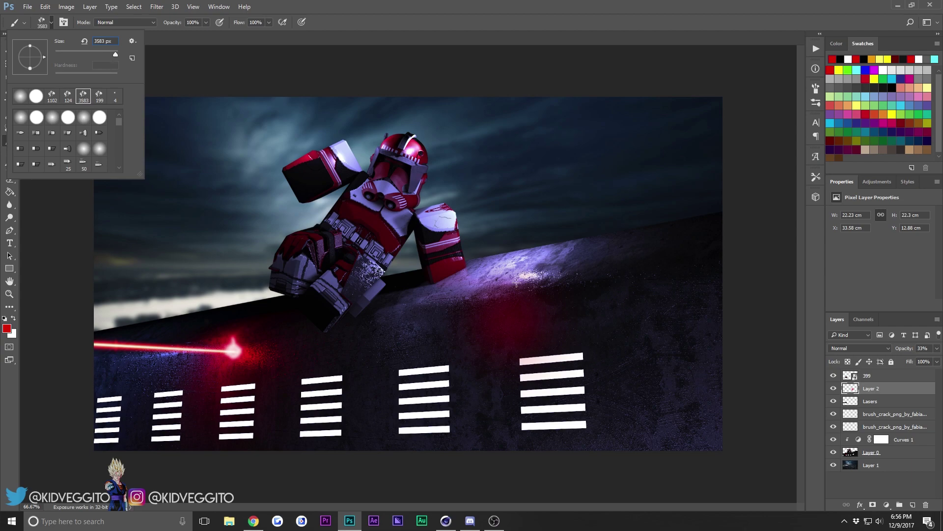
pyautogui.click(559, 301)
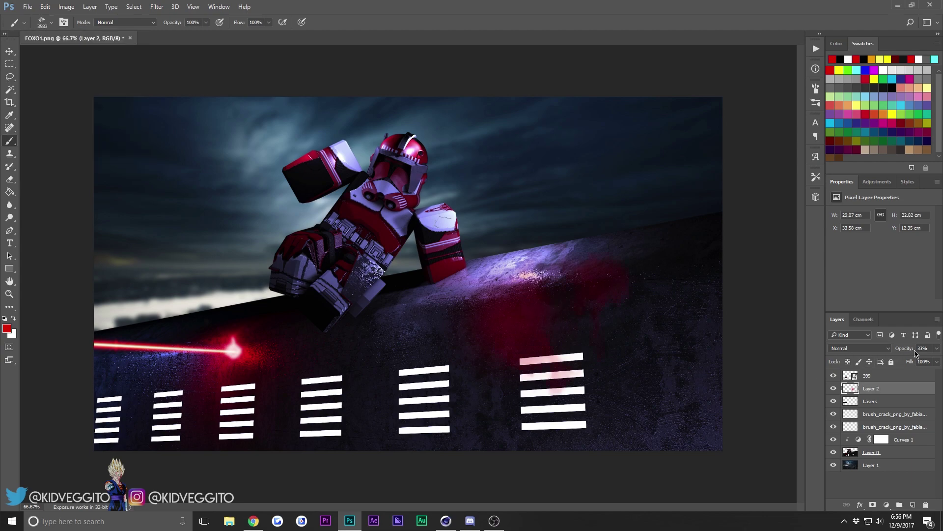
pyautogui.hotkey('ctrl', 'z')
# Reduce the splatter brush to 83 px and readjust its size to 120 px
pyautogui.click(40, 23)
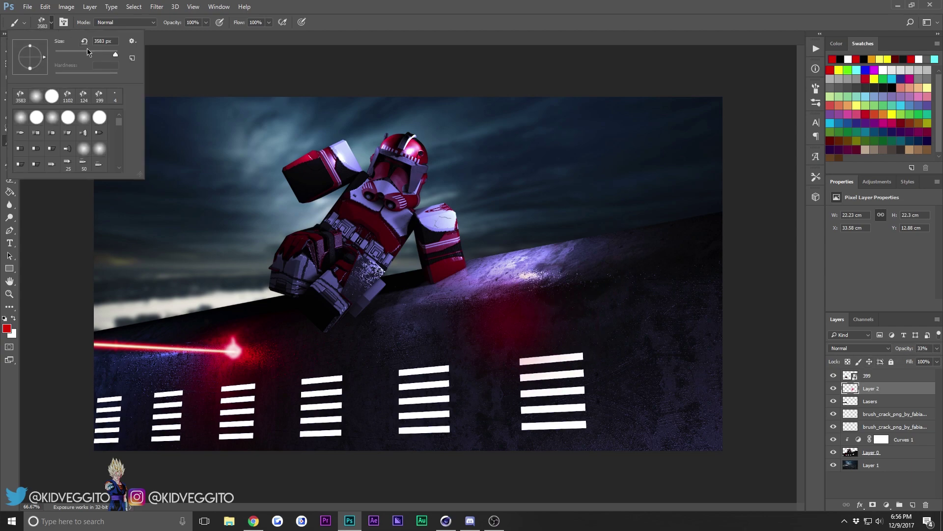
pyautogui.click(527, 296)
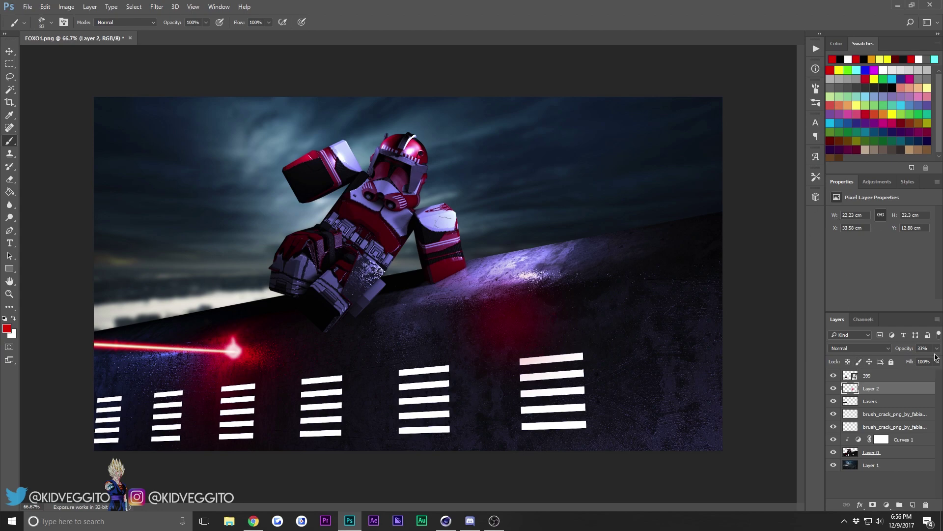
pyautogui.click(51, 22)
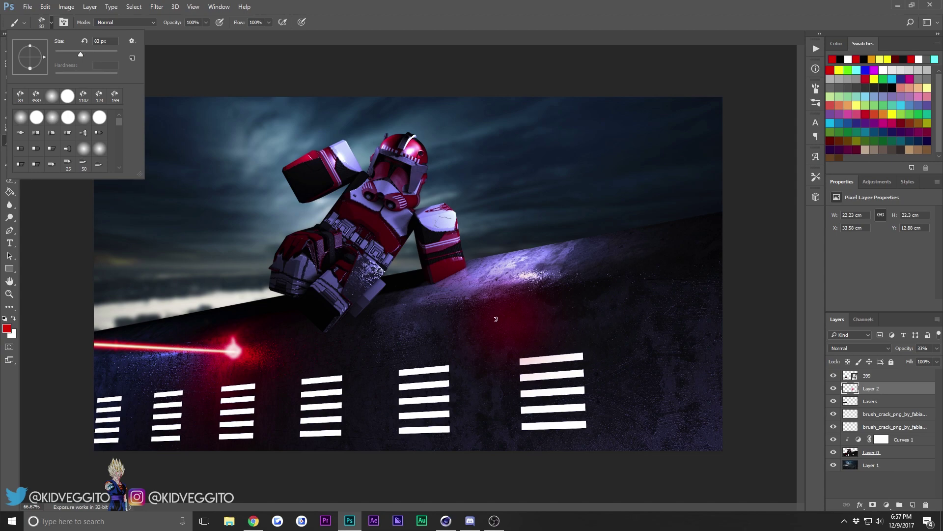
pyautogui.moveTo(82, 59); pyautogui.dragTo(89, 60)
pyautogui.click(533, 306)
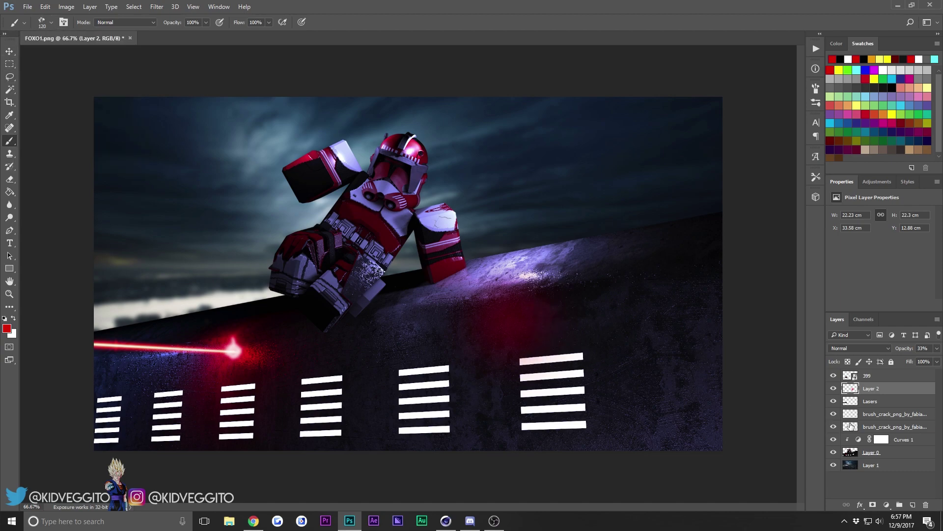
# Duplicate the 399 and Lasers layers together and move the copies so the impact sits over the red hull glow
pyautogui.click(870, 402)
pyautogui.keyDown('ctrl'); pyautogui.click(866, 381); pyautogui.keyUp('ctrl')
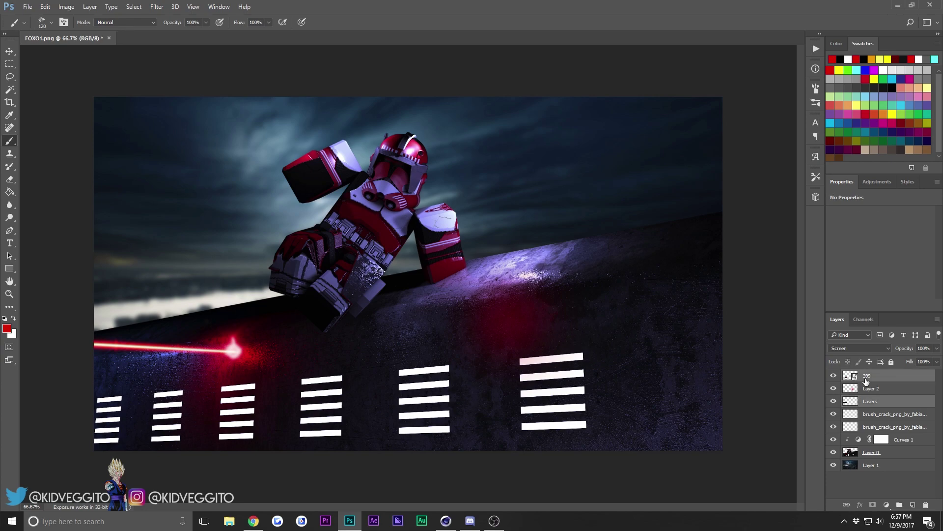
pyautogui.rightClick(866, 381)
pyautogui.click(769, 55)
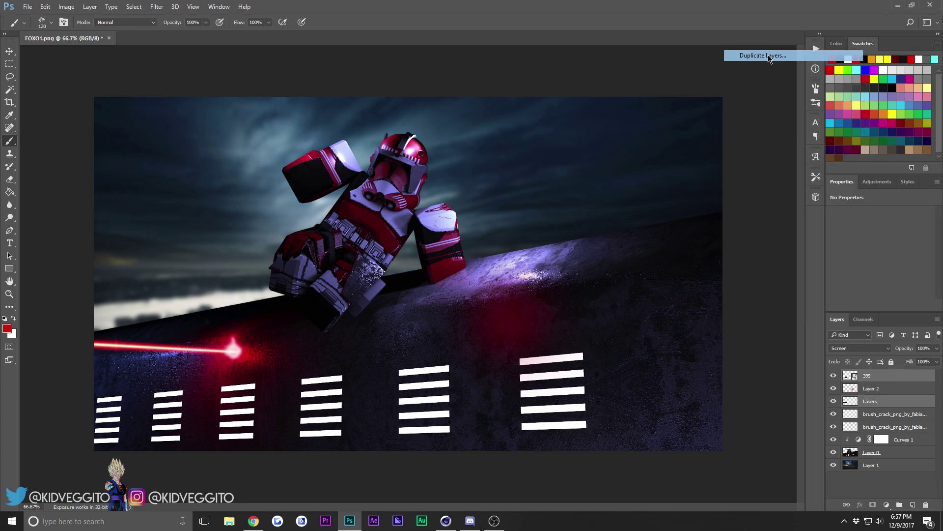
pyautogui.press('Return')
pyautogui.click(9, 51)
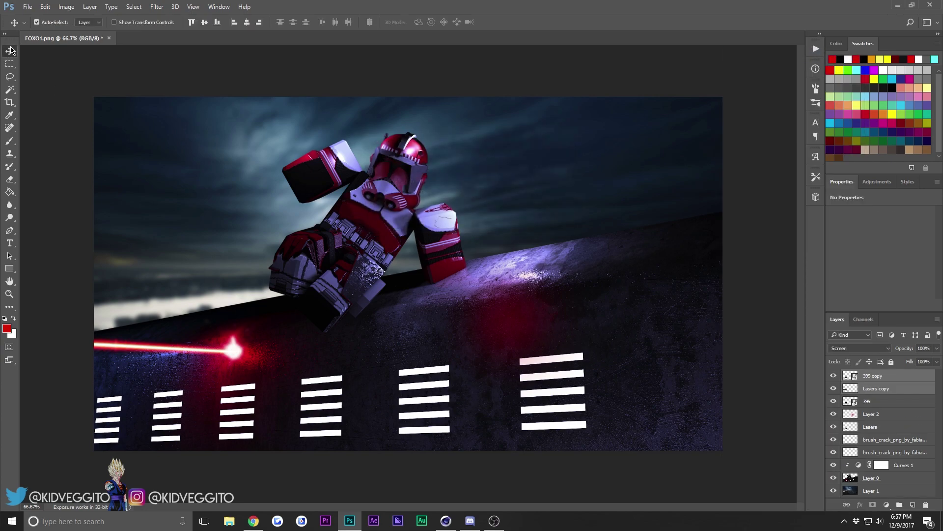
pyautogui.moveTo(127, 227); pyautogui.dragTo(413, 198)
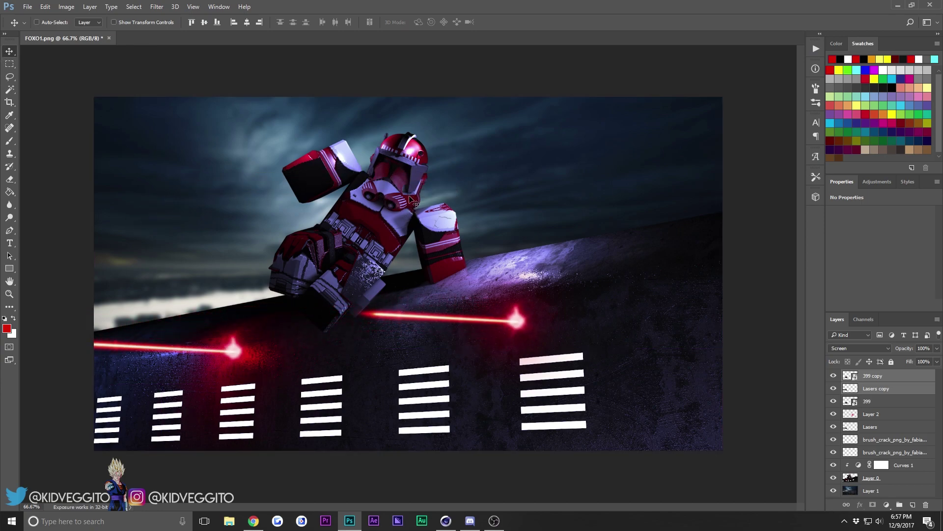
# Raise the opacity of the red glow layer, Layer 2, beneath the copied laser impact
pyautogui.click(879, 415)
pyautogui.click(936, 347)
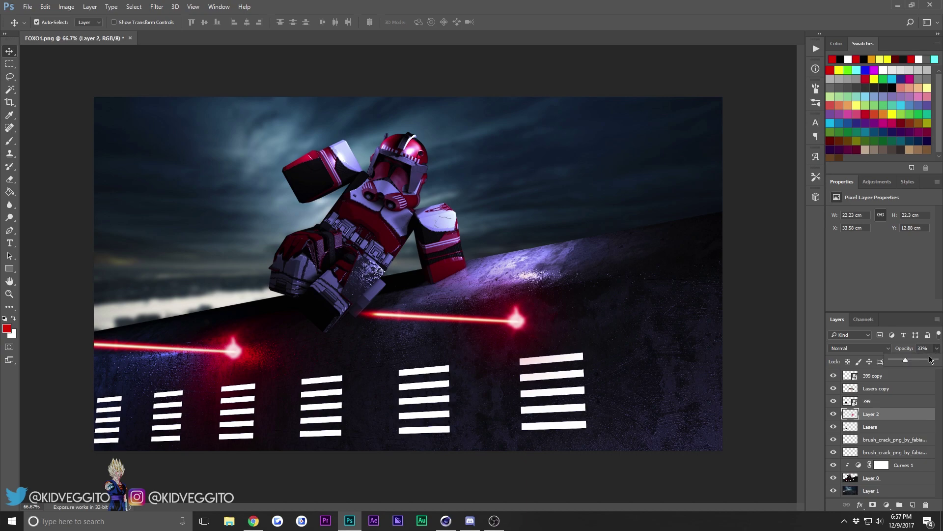
pyautogui.moveTo(905, 362); pyautogui.dragTo(921, 363)
pyautogui.click(892, 415)
# Undo back through the history until the duplicated lasers and the red glow layer are removed
pyautogui.hotkey('ctrl', 'alt', 'z')
pyautogui.hotkey('ctrl', 'alt', 'z')
pyautogui.hotkey('ctrl', 'alt', 'z')
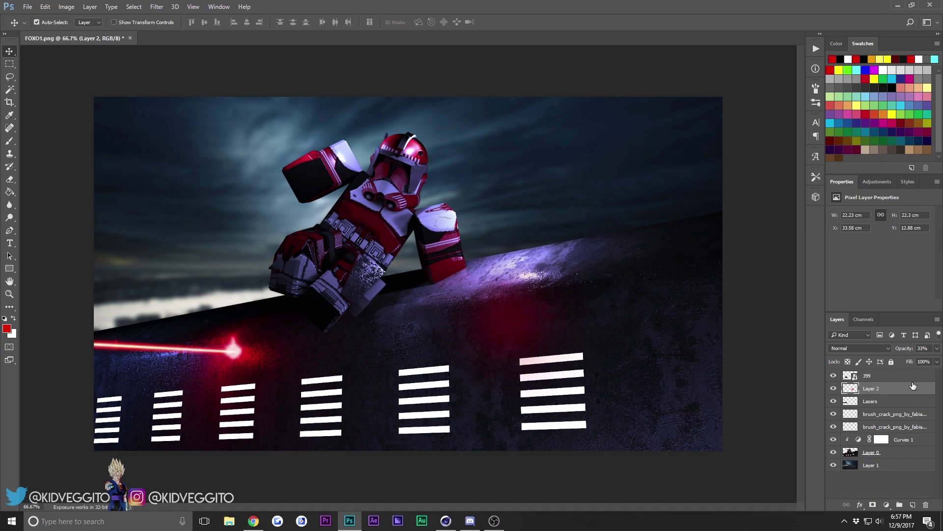
pyautogui.hotkey('ctrl', 'alt', 'z')
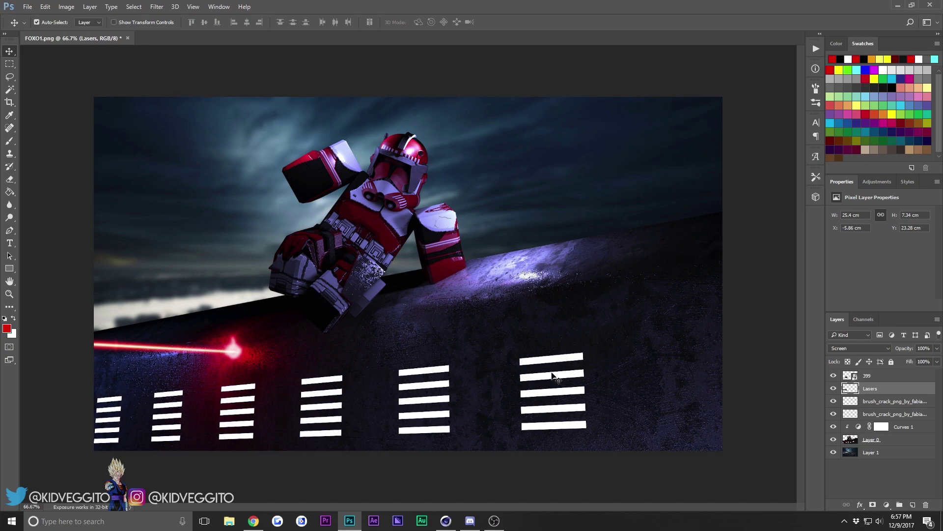
# Create a new empty layer above Lasers and bring up the Brush tool's presets
pyautogui.click(912, 505)
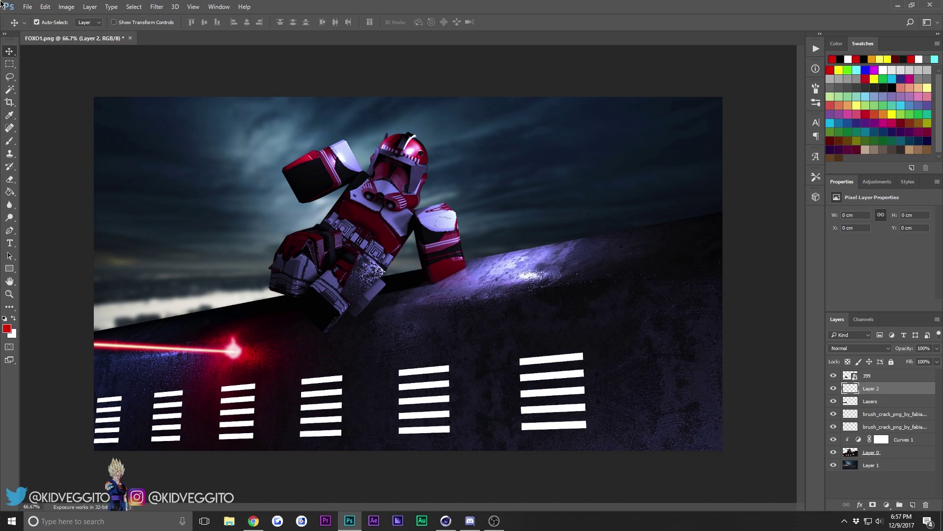
pyautogui.click(10, 141)
pyautogui.click(51, 23)
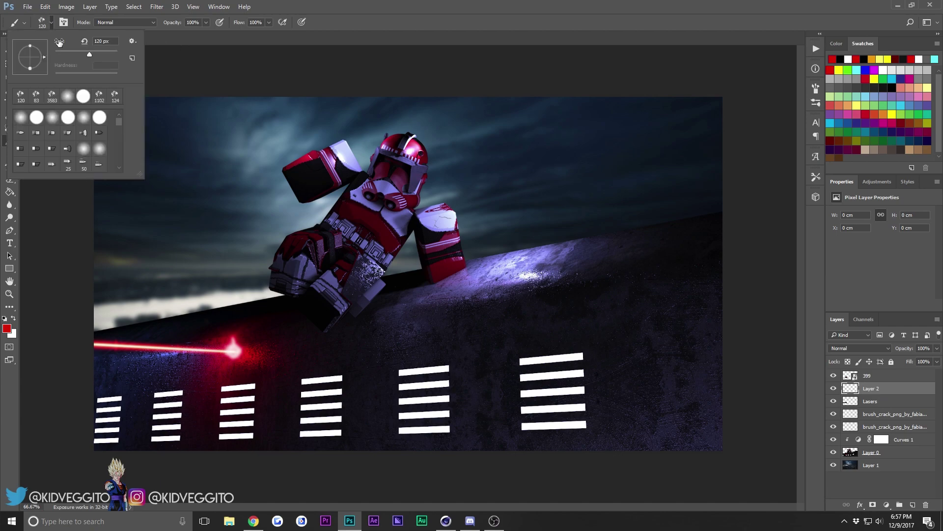
# Choose the textured 24 px brush preset and paint an angled red stroke about 14.85 cm wide across the trooper
pyautogui.scroll(-2, 93, 132)
pyautogui.scroll(2, 121, 132)
pyautogui.scroll(-6, 121, 131)
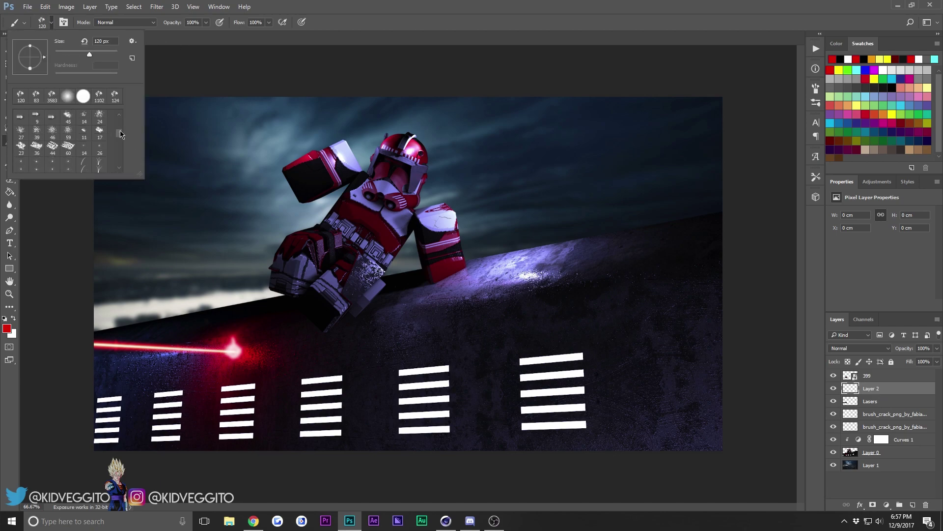
pyautogui.moveTo(118, 141)
pyautogui.mouseDown()
pyautogui.moveTo(118, 167)
pyautogui.moveTo(121, 112)
pyautogui.mouseUp()
pyautogui.scroll(-3, 100, 142)
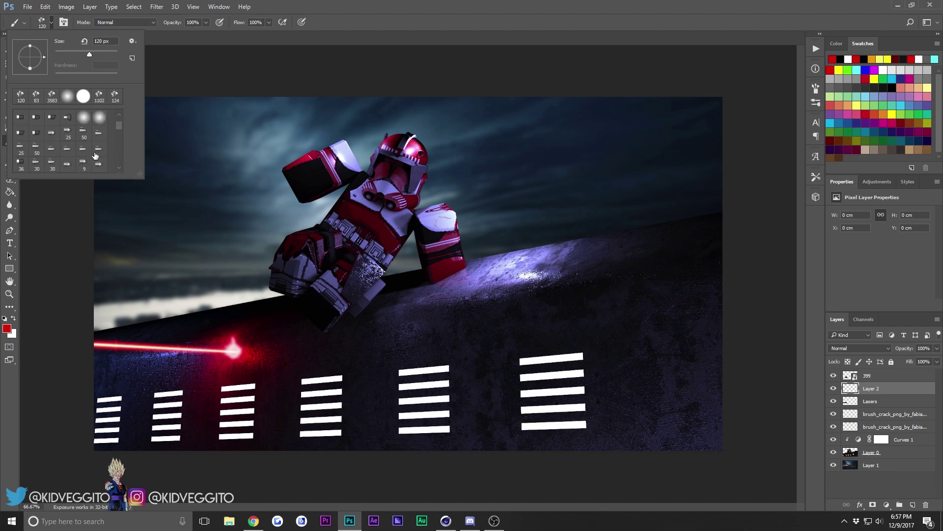
pyautogui.scroll(4, 93, 147)
pyautogui.scroll(-5, 56, 153)
pyautogui.scroll(2, 65, 146)
pyautogui.moveTo(89, 54); pyautogui.dragTo(92, 55)
pyautogui.scroll(-5, 85, 105)
pyautogui.moveTo(118, 124)
pyautogui.mouseDown()
pyautogui.moveTo(117, 145)
pyautogui.moveTo(118, 134)
pyautogui.mouseUp()
pyautogui.scroll(3, 98, 127)
pyautogui.scroll(-2, 93, 147)
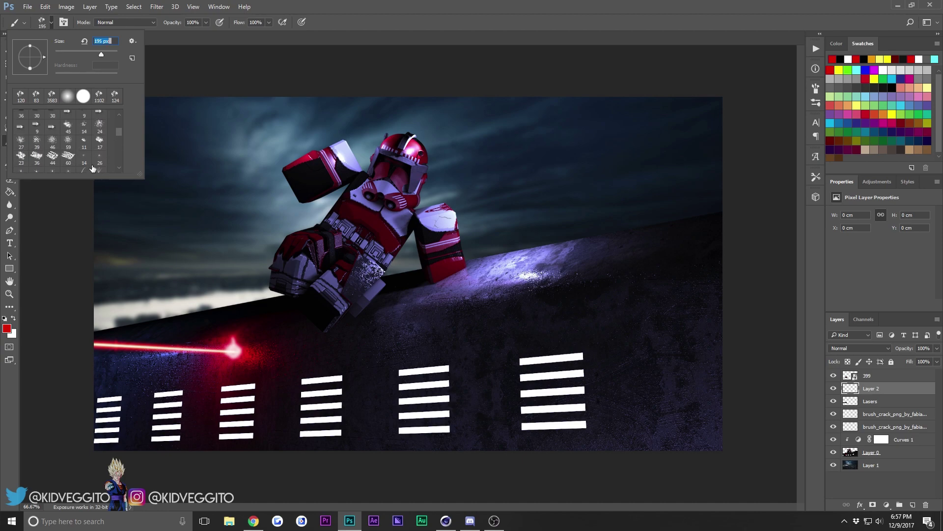
pyautogui.click(98, 130)
pyautogui.moveTo(387, 152)
pyautogui.mouseDown()
pyautogui.moveTo(486, 202)
pyautogui.moveTo(369, 255)
pyautogui.moveTo(374, 247)
pyautogui.mouseUp()
# Switch to the Clone Stamp tool and choose the textured 59 px brush preset
pyautogui.press('s')
pyautogui.click(51, 23)
pyautogui.scroll(-3, 80, 121)
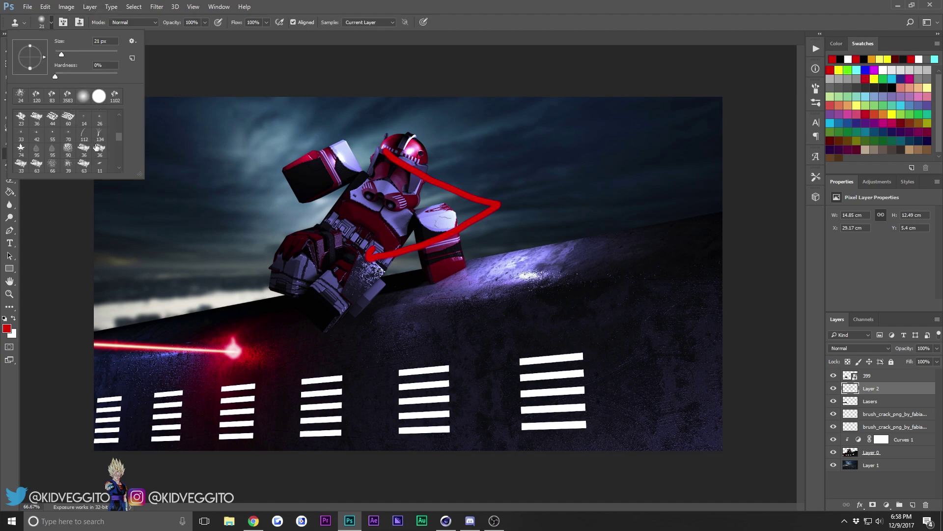
pyautogui.scroll(3, 100, 170)
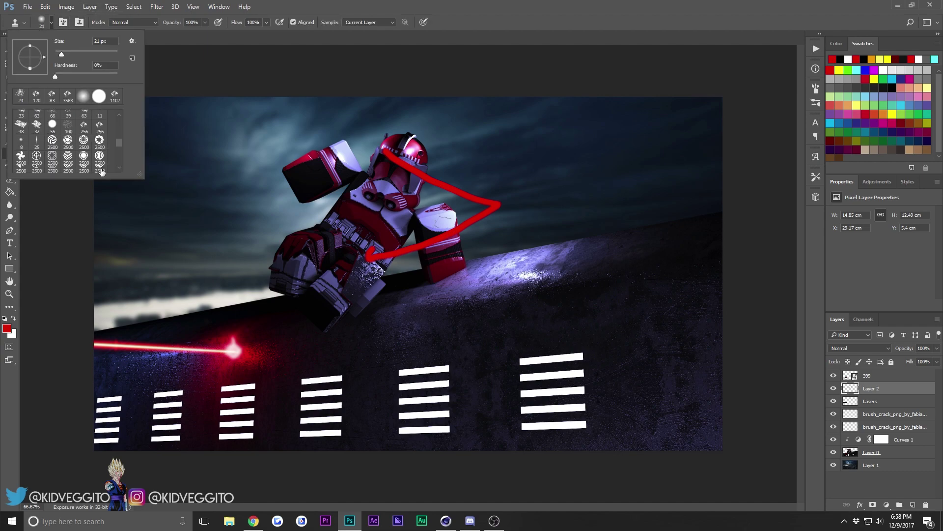
pyautogui.scroll(1, 69, 169)
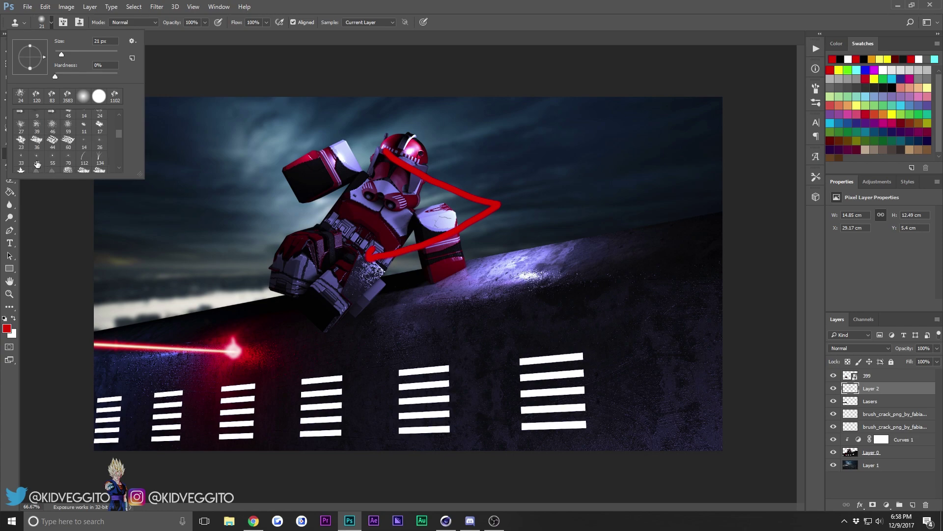
pyautogui.scroll(1, 81, 147)
pyautogui.click(73, 141)
# Try to clone stamp beside the trooper on Layer 2 without a sampled source, checking the layer's visibility in between
pyautogui.click(491, 254)
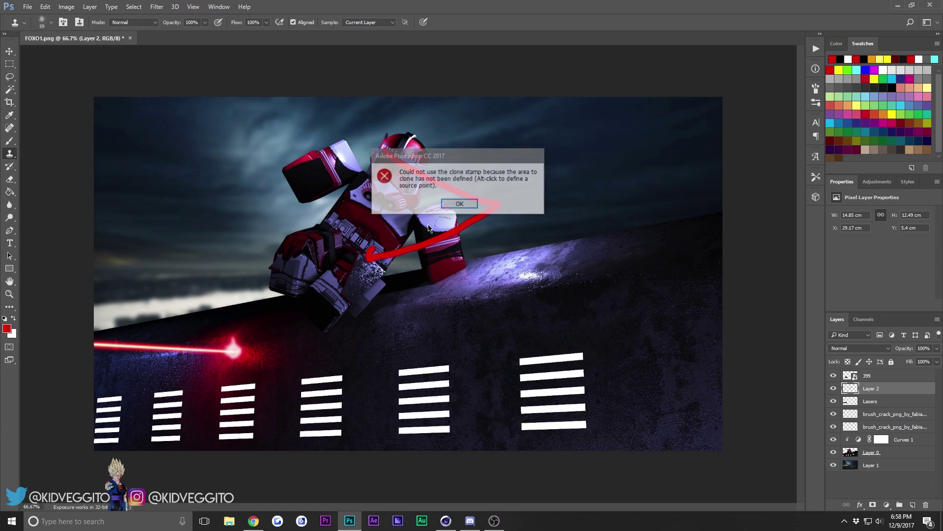
pyautogui.click(458, 205)
pyautogui.click(515, 252)
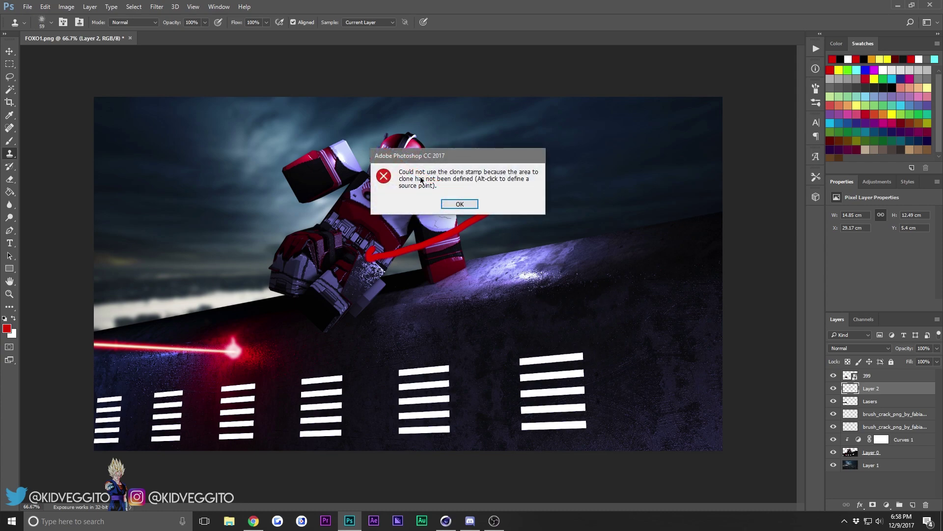
pyautogui.click(460, 204)
pyautogui.click(835, 389)
pyautogui.click(835, 389)
pyautogui.click(519, 228)
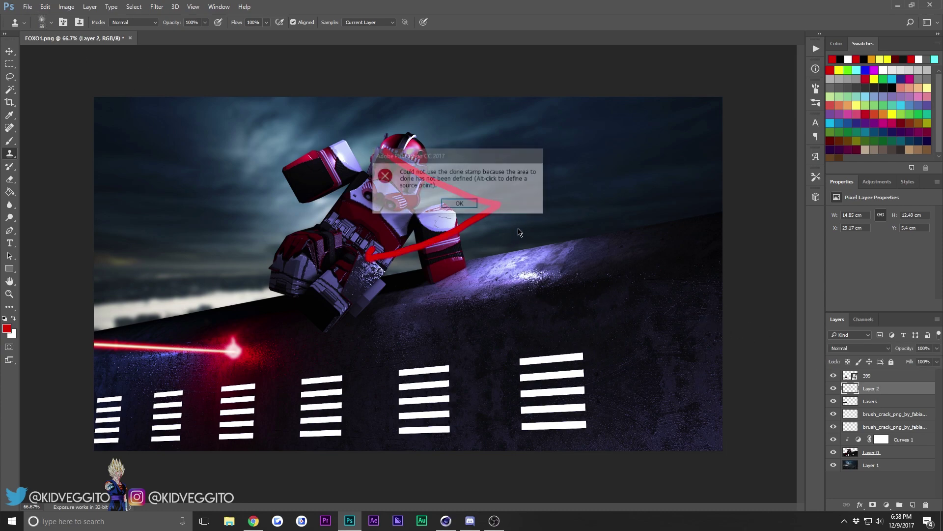
pyautogui.click(459, 204)
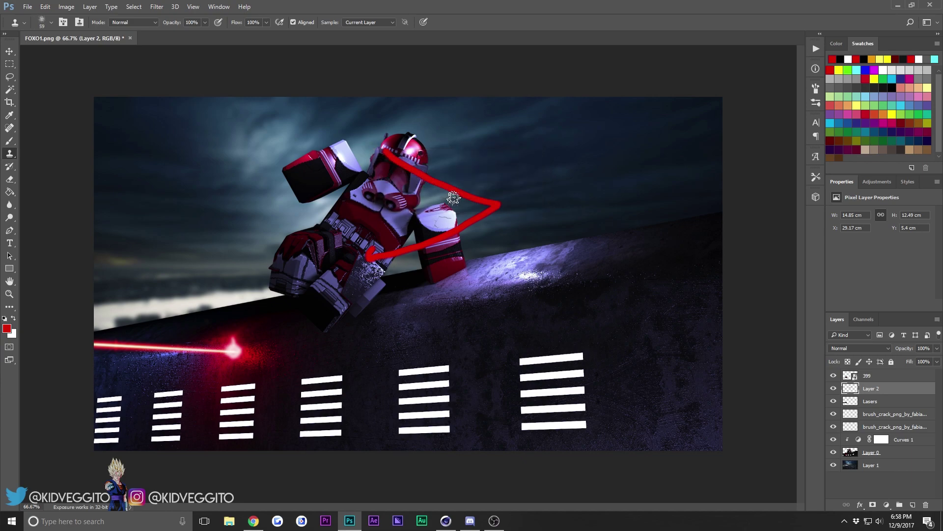
# Sample a clone source near the red stroke's tip, clone stroke fragments above the shoulder and choose the 24 px preset
pyautogui.keyDown('alt'); pyautogui.click(504, 184); pyautogui.keyUp('alt')
pyautogui.moveTo(477, 170)
pyautogui.mouseDown()
pyautogui.moveTo(466, 216)
pyautogui.moveTo(432, 183)
pyautogui.moveTo(463, 159)
pyautogui.mouseUp()
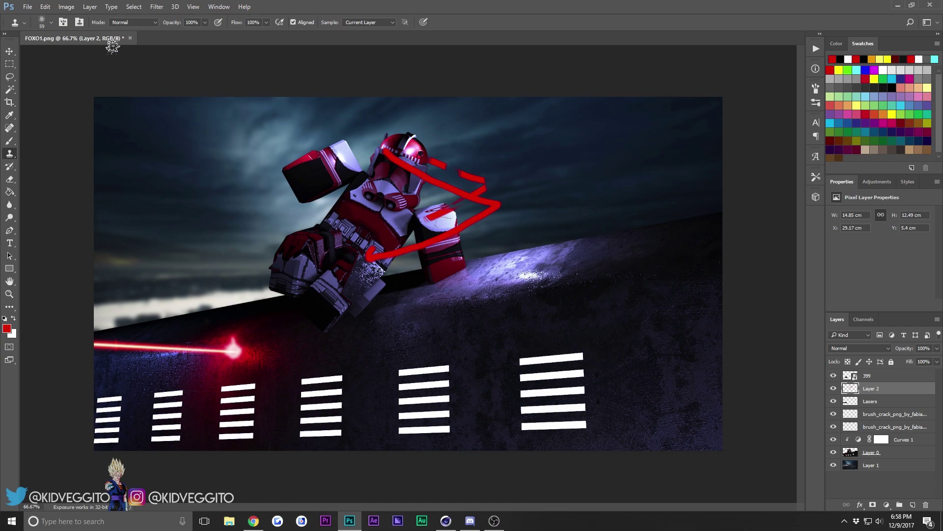
pyautogui.click(51, 24)
pyautogui.click(99, 128)
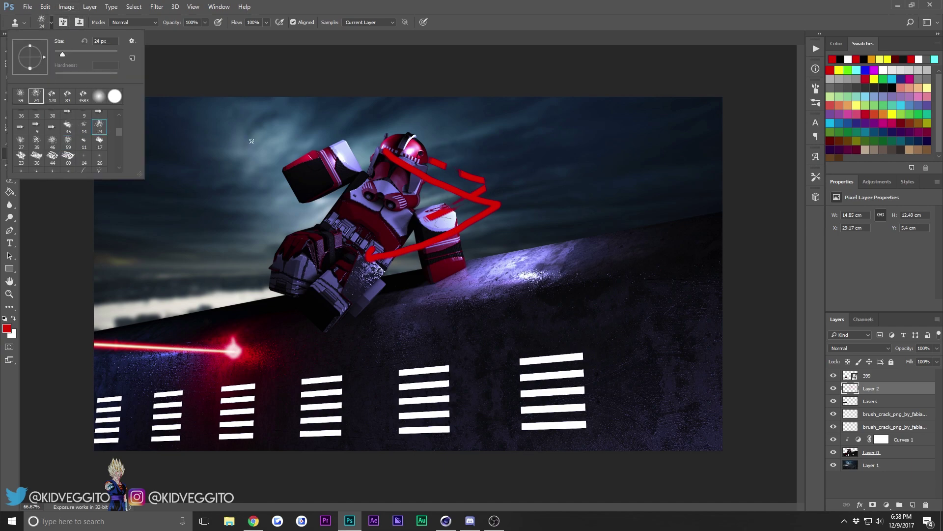
pyautogui.click(296, 208)
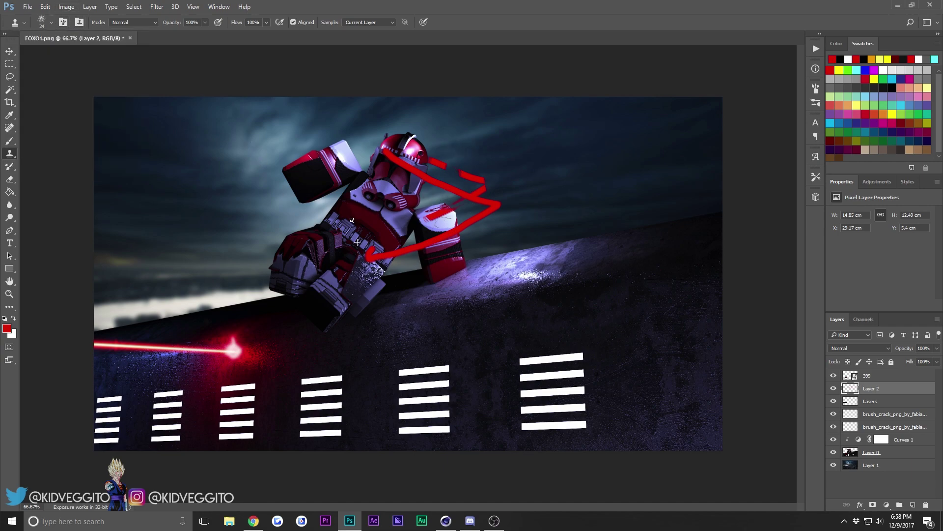
# Choose the textured 45 px preset for the Clone Stamp, enlarge it to 177 px and clone a red stroke fragment onto the trooper's torso
pyautogui.click(51, 23)
pyautogui.scroll(-5, 73, 145)
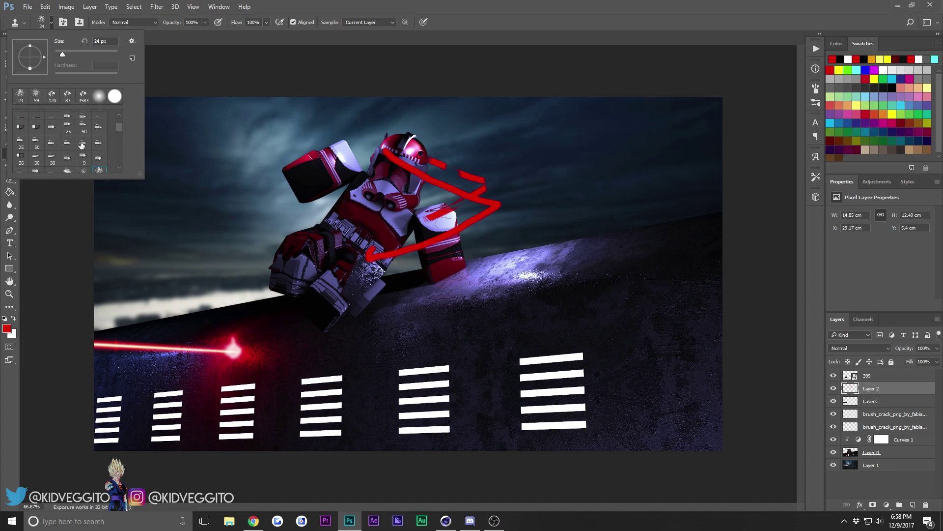
pyautogui.scroll(1, 63, 126)
pyautogui.click(64, 129)
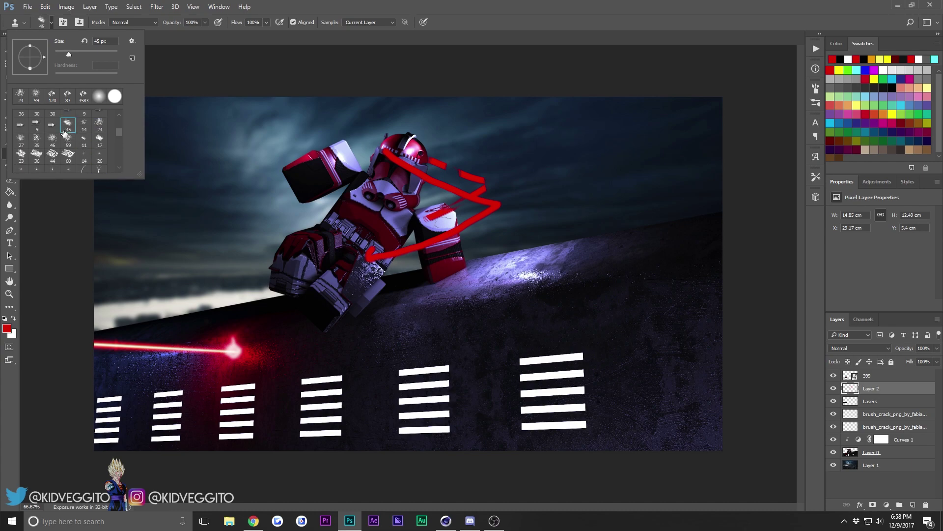
pyautogui.click(304, 175)
pyautogui.click(41, 22)
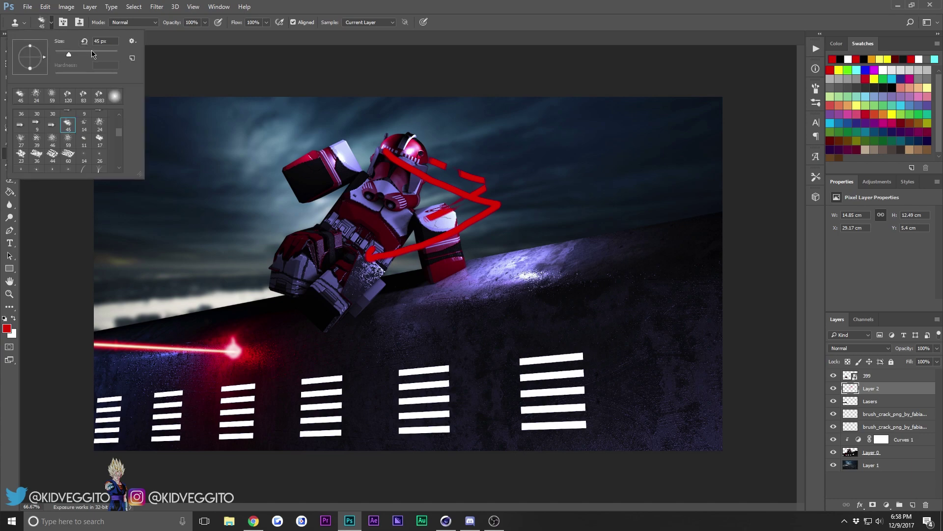
pyautogui.moveTo(289, 198)
pyautogui.mouseDown()
pyautogui.moveTo(320, 245)
pyautogui.moveTo(361, 187)
pyautogui.mouseUp()
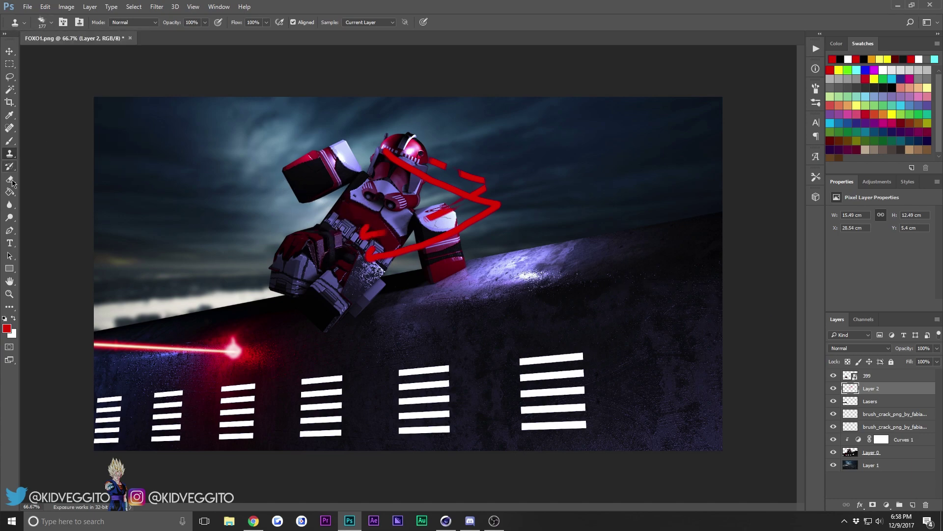
# Switch to the Brush tool and paint a curved red stroke beside the raised arm and a diagonal one with the 45 px preset
pyautogui.click(9, 141)
pyautogui.moveTo(288, 161); pyautogui.dragTo(307, 224)
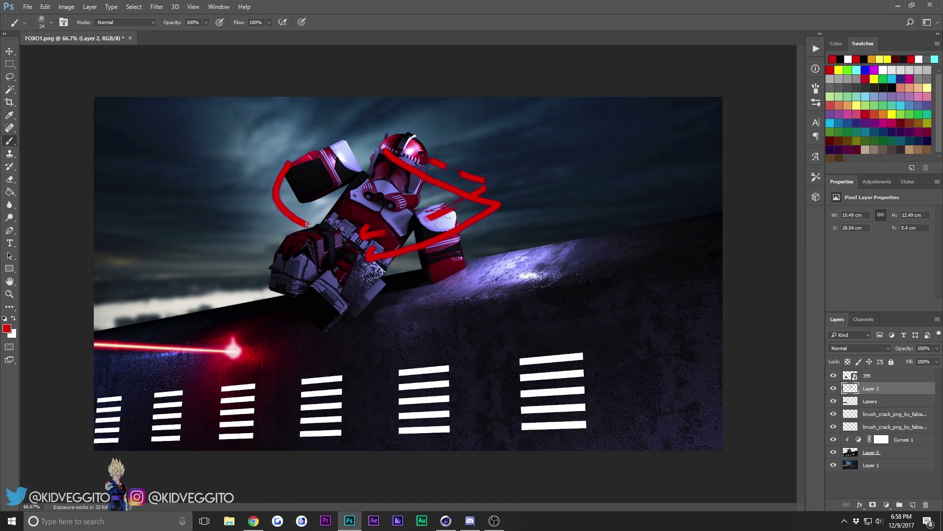
pyautogui.click(51, 22)
pyautogui.click(79, 128)
pyautogui.click(68, 125)
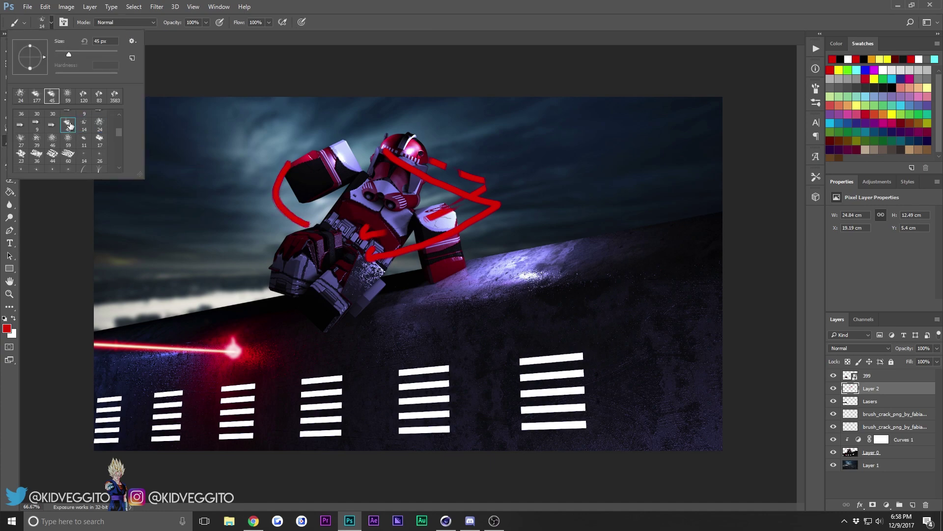
pyautogui.moveTo(218, 138); pyautogui.dragTo(271, 219)
# Paint two red test strokes in the sky beside the raised arm with the textured 36 px and 63 px brush presets
pyautogui.click(42, 22)
pyautogui.scroll(-3, 60, 126)
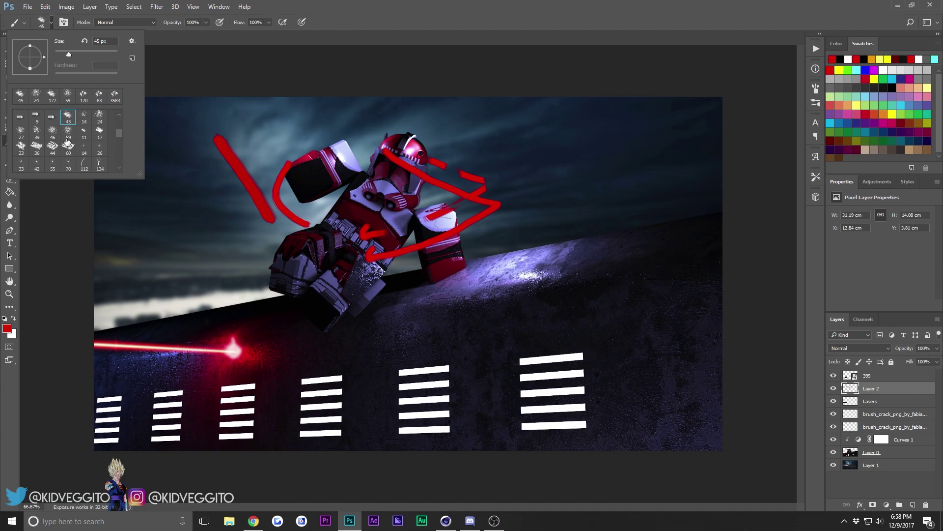
pyautogui.click(84, 141)
pyautogui.moveTo(222, 140); pyautogui.dragTo(211, 240)
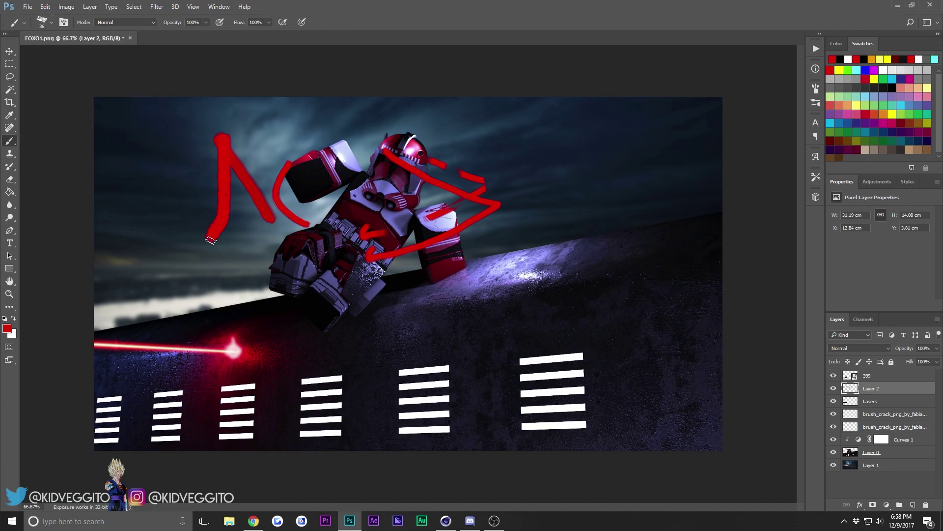
pyautogui.click(42, 23)
pyautogui.click(85, 142)
pyautogui.moveTo(160, 140); pyautogui.dragTo(170, 212)
# Switch to the browser to look at the F O X reference artwork, and return to Photoshop
pyautogui.click(51, 24)
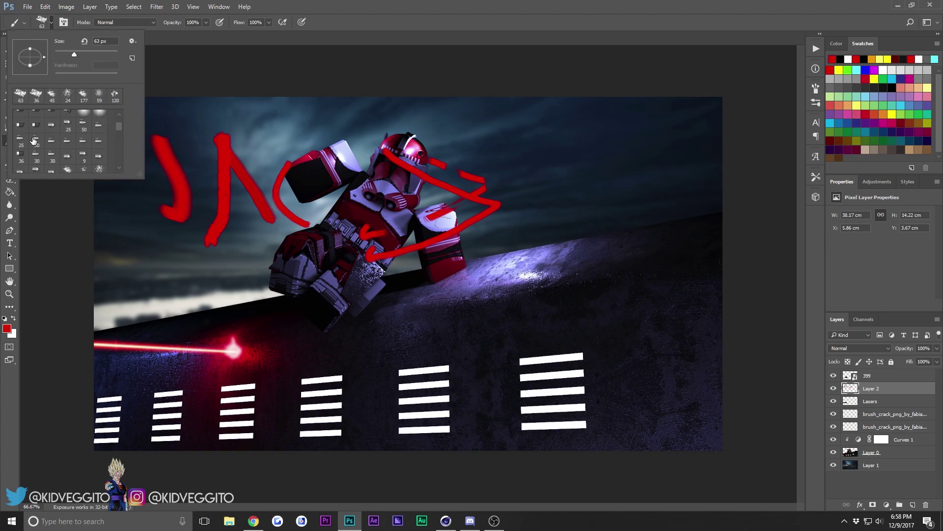
pyautogui.click(254, 521)
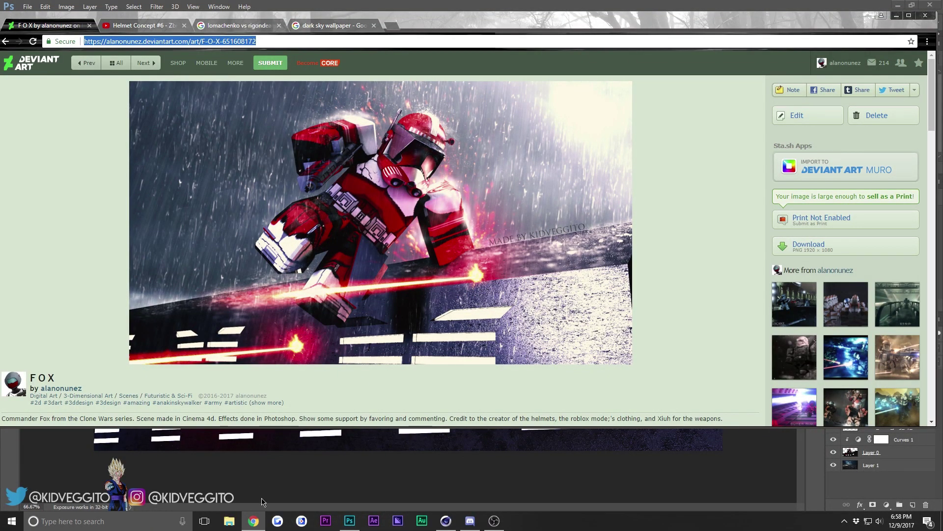
pyautogui.click(253, 520)
# Choose the 134 px grass brush preset and paint a short stroke across the trooper's raised arm
pyautogui.click(44, 22)
pyautogui.scroll(3, 95, 141)
pyautogui.scroll(-4, 93, 147)
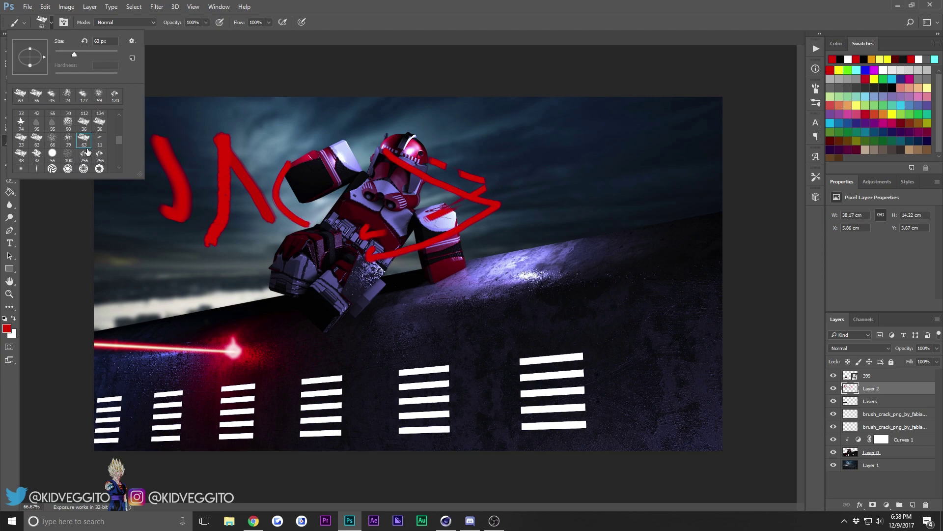
pyautogui.scroll(2, 88, 153)
pyautogui.doubleClick(100, 145)
pyautogui.moveTo(274, 167)
pyautogui.mouseDown()
pyautogui.moveTo(310, 193)
pyautogui.moveTo(244, 174)
pyautogui.mouseUp()
# Choose the 112 px grass brush preset and paint a large looping stroke through the sky and around the trooper's leg
pyautogui.click(51, 22)
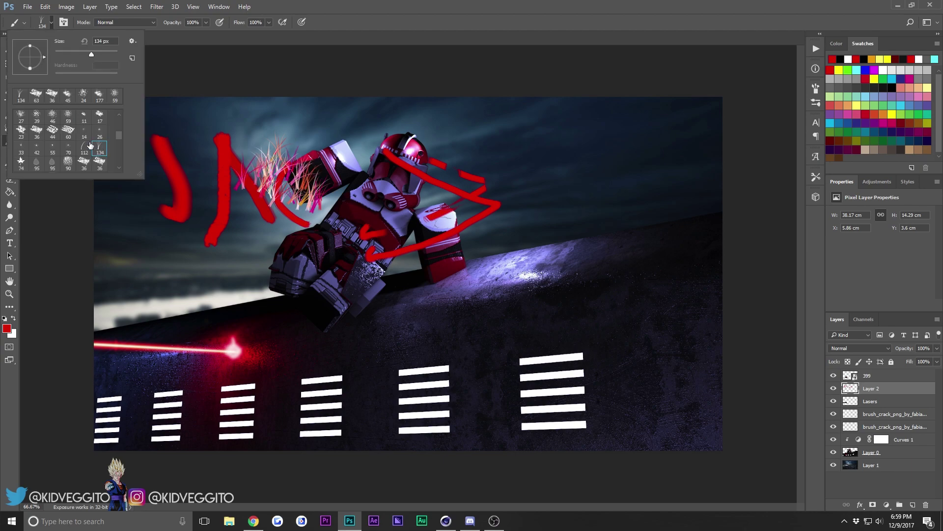
pyautogui.click(84, 146)
pyautogui.moveTo(177, 132)
pyautogui.mouseDown()
pyautogui.moveTo(201, 289)
pyautogui.moveTo(126, 216)
pyautogui.moveTo(183, 140)
pyautogui.mouseUp()
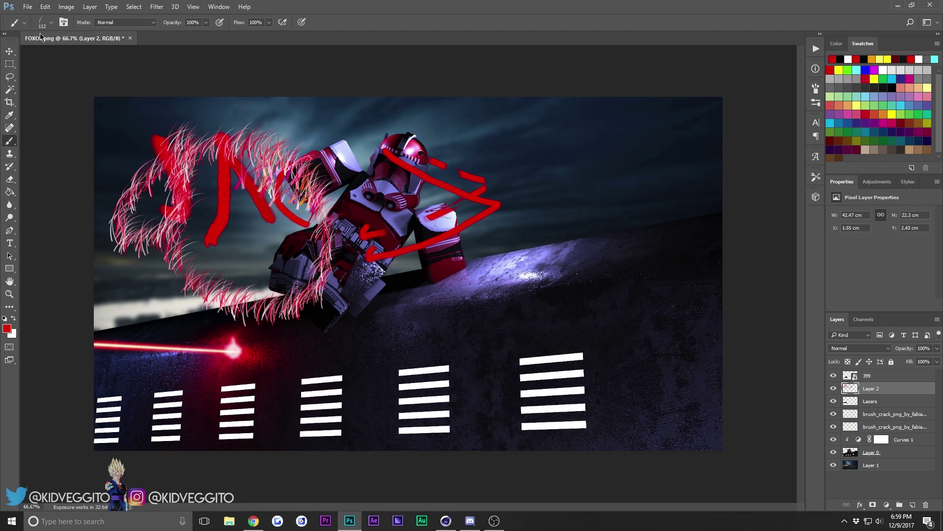
# Choose the textured 39 px spatter brush preset and paint a faint red test stroke above the raised arm
pyautogui.click(44, 25)
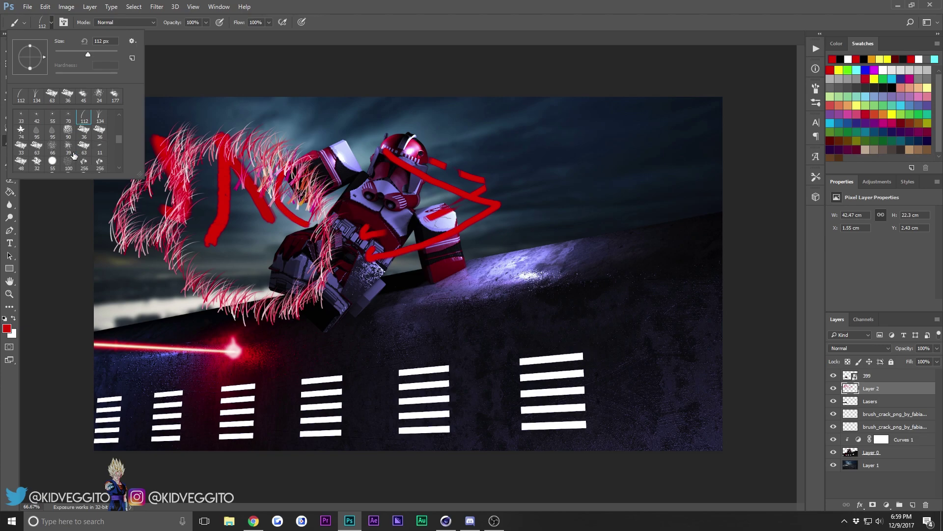
pyautogui.click(68, 148)
pyautogui.moveTo(186, 168); pyautogui.dragTo(264, 131)
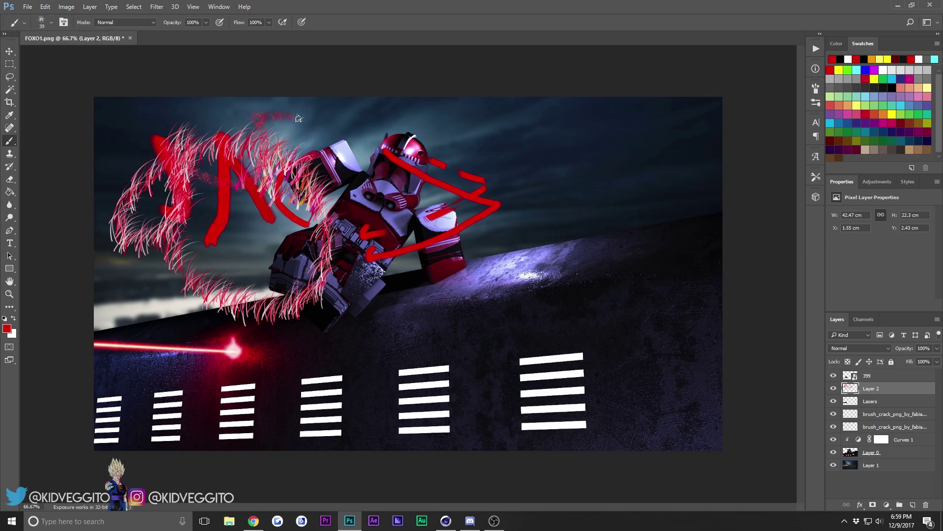
# Delete the layer holding the test strokes and create a new empty layer above Lasers
pyautogui.press('Delete')
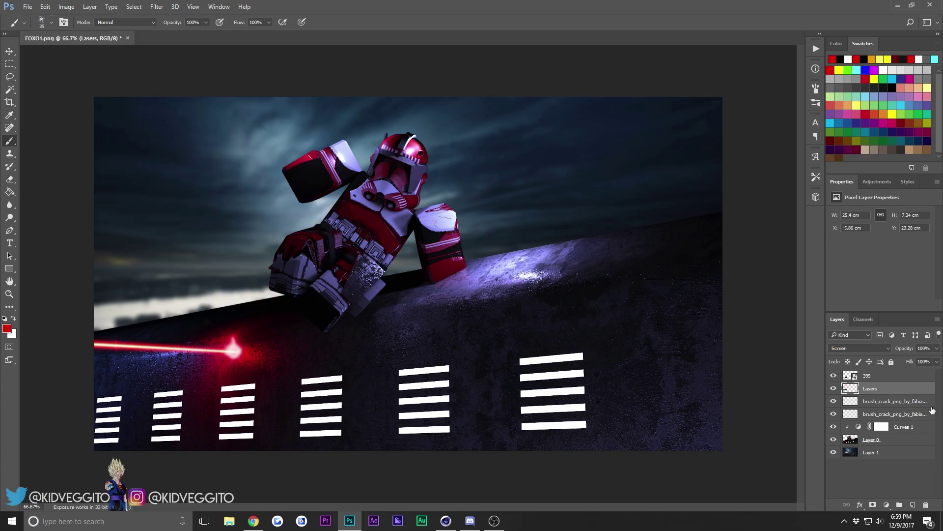
pyautogui.click(913, 504)
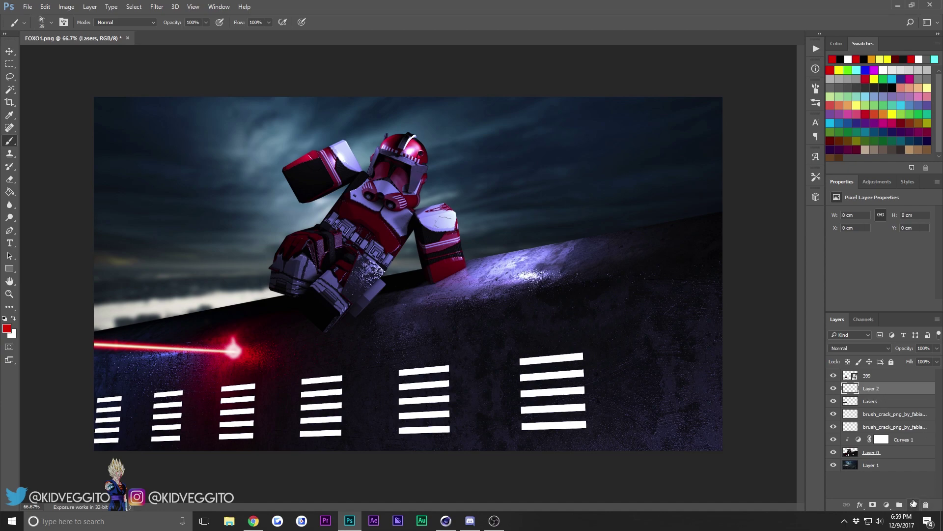
pyautogui.click(43, 25)
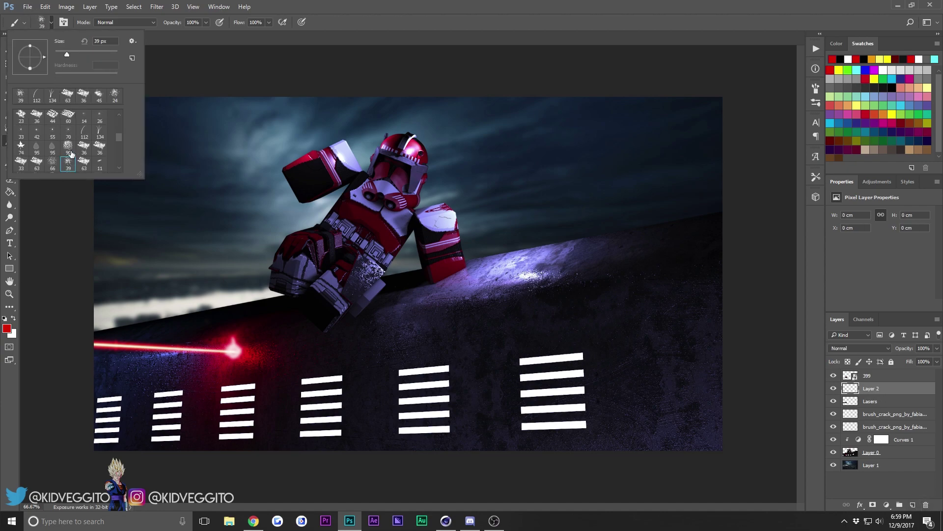
pyautogui.scroll(1, 63, 166)
pyautogui.scroll(8, 59, 163)
pyautogui.scroll(-7, 69, 166)
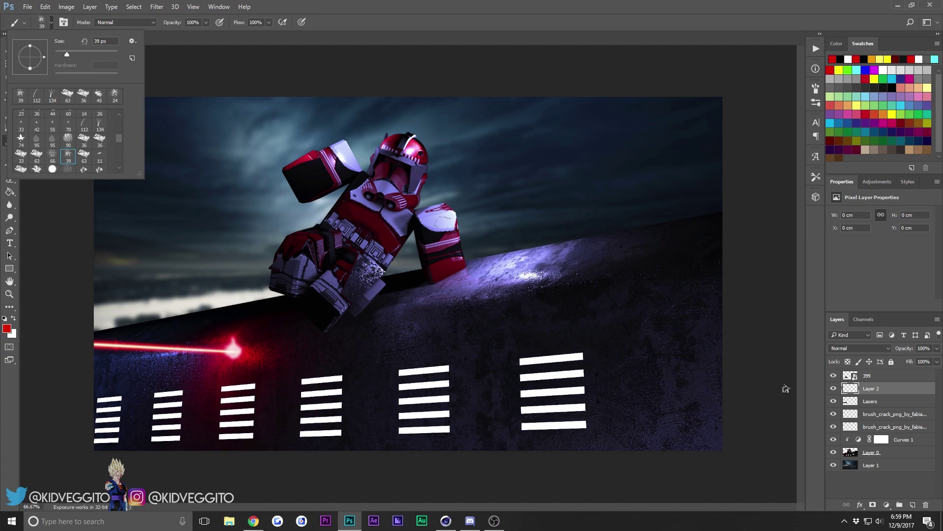
pyautogui.click(855, 489)
pyautogui.click(885, 389)
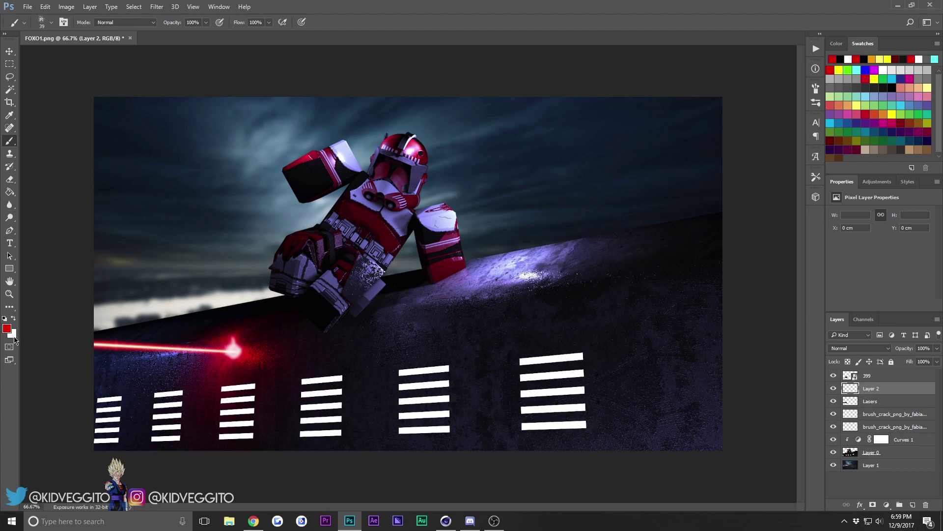
# Make white the foreground colour, paint a test spatter stroke over the raised arm and undo it
pyautogui.click(14, 320)
pyautogui.moveTo(279, 158); pyautogui.dragTo(303, 153)
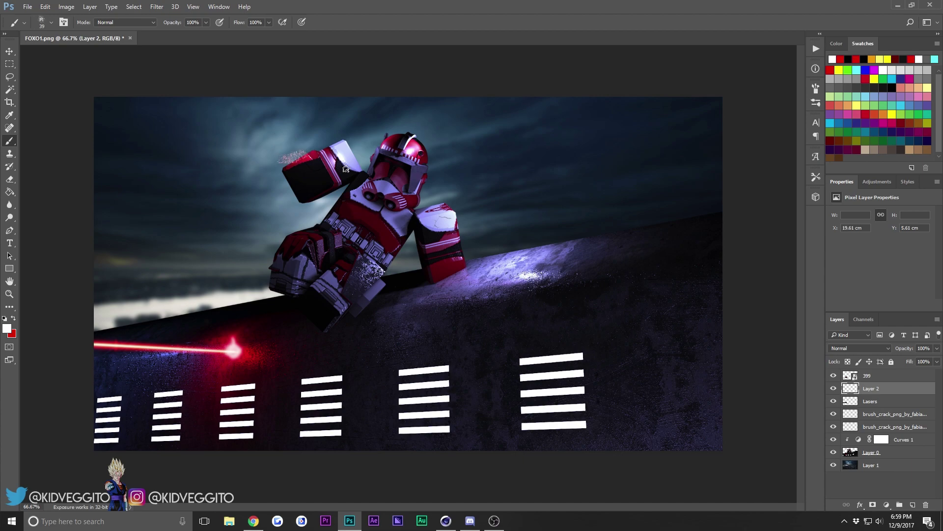
pyautogui.hotkey('ctrl', 'z')
# Set the spatter brush to 136 px and stamp white particles around the trooper's raised arm, helmet and other shoulder
pyautogui.click(46, 23)
pyautogui.moveTo(82, 53); pyautogui.dragTo(92, 53)
pyautogui.click(308, 159)
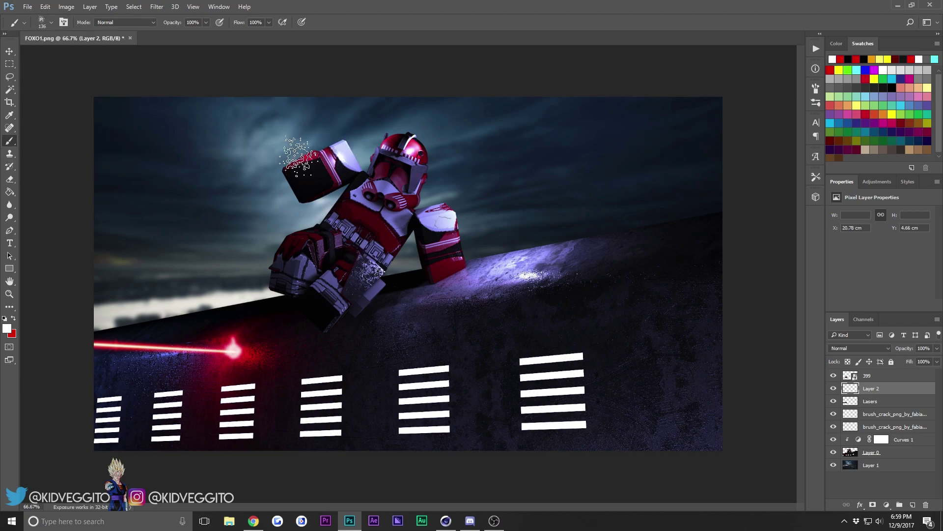
pyautogui.click(334, 139)
pyautogui.click(349, 146)
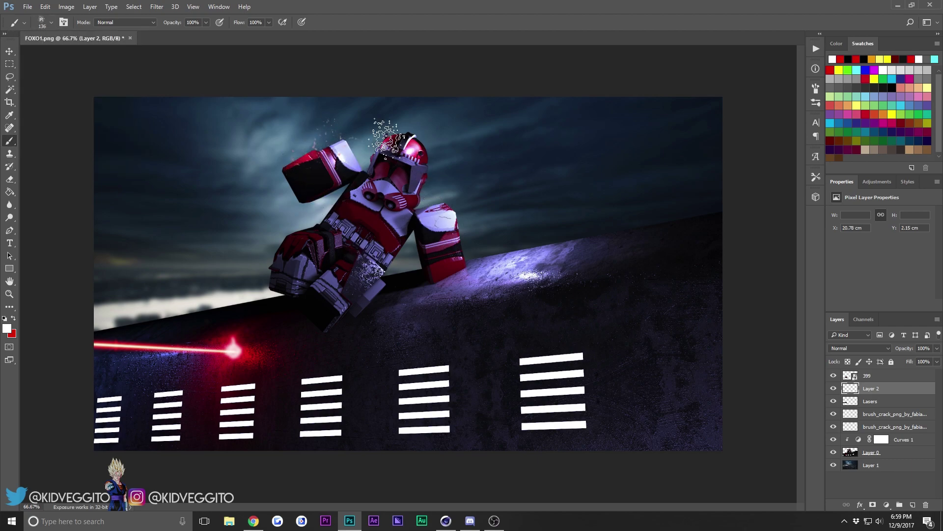
pyautogui.click(427, 148)
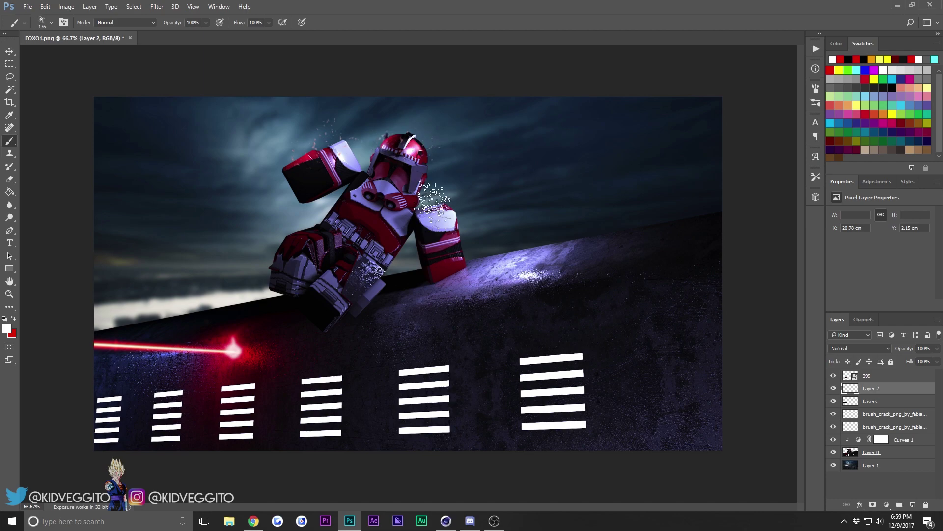
pyautogui.click(446, 218)
pyautogui.click(466, 247)
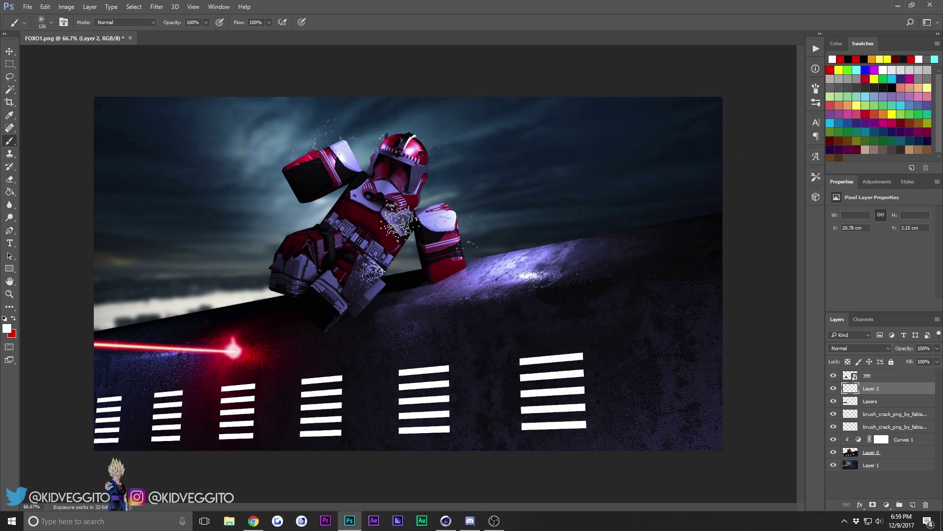
# Swap the foreground and background colours back and set the foreground colour to black (#000000)
pyautogui.click(49, 22)
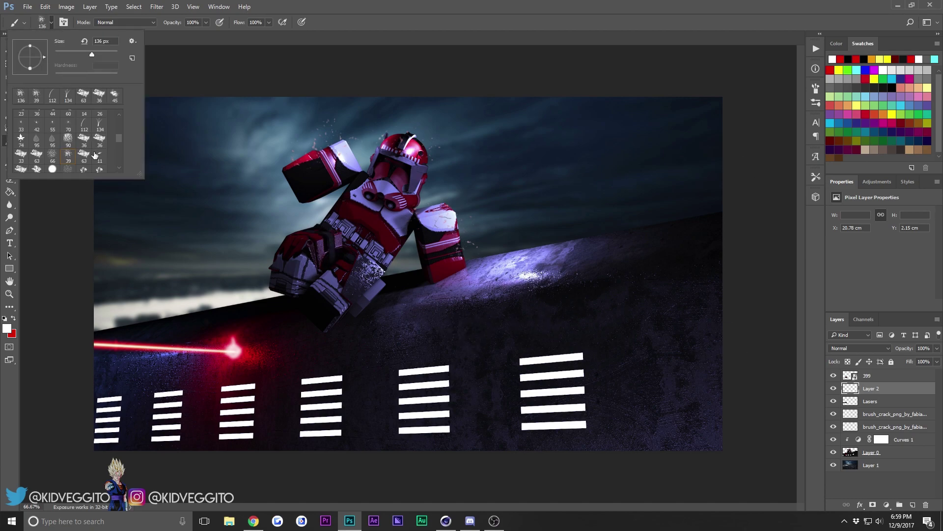
pyautogui.click(3, 141)
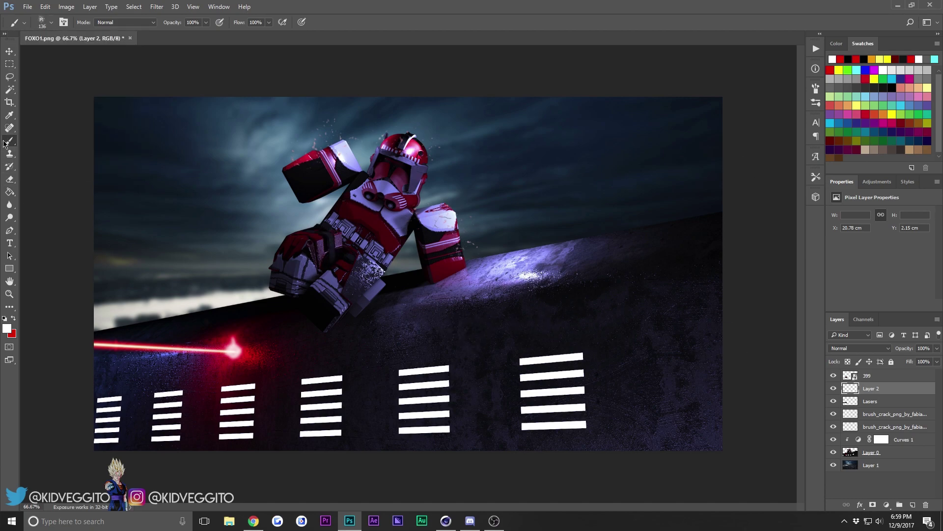
pyautogui.click(14, 320)
pyautogui.click(7, 328)
pyautogui.moveTo(661, 196); pyautogui.dragTo(652, 246)
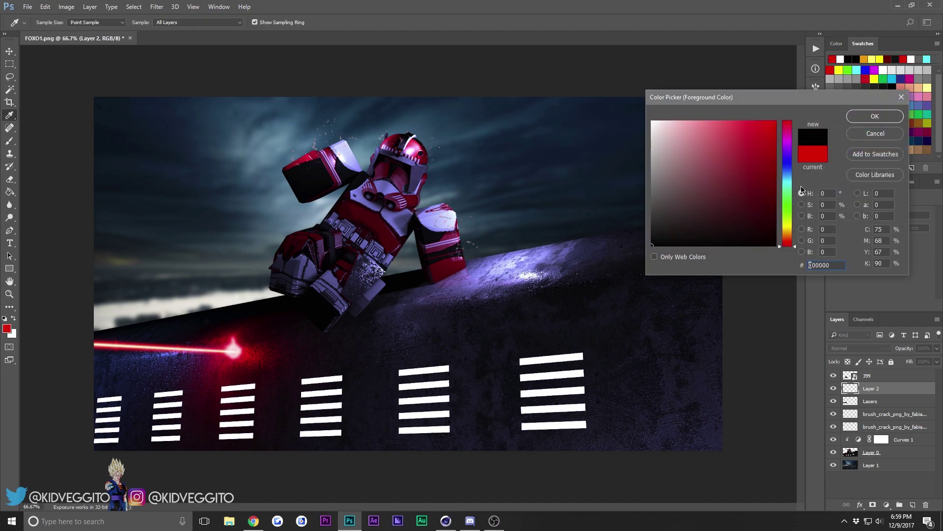
pyautogui.click(854, 118)
# Replace Layer 2 with a new empty layer and stamp spatter over the raised arm with white as the foreground colour
pyautogui.press('Delete')
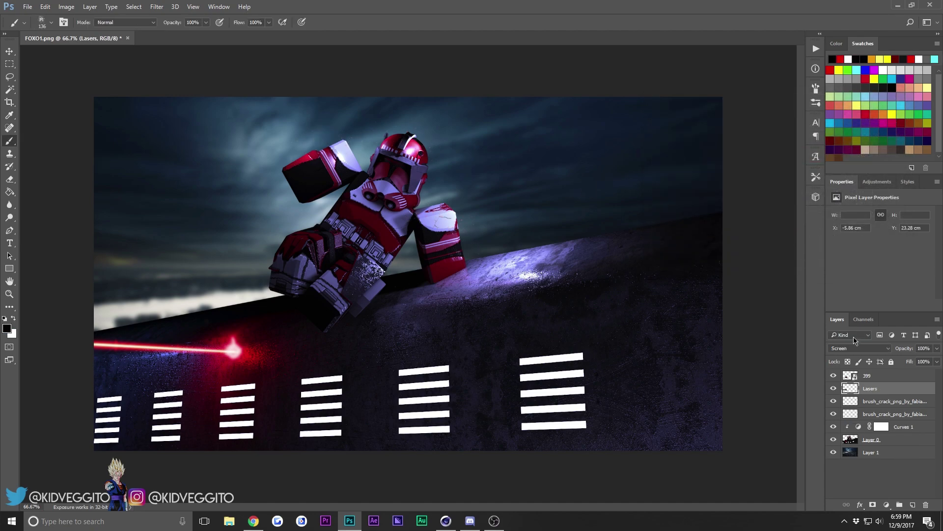
pyautogui.click(912, 505)
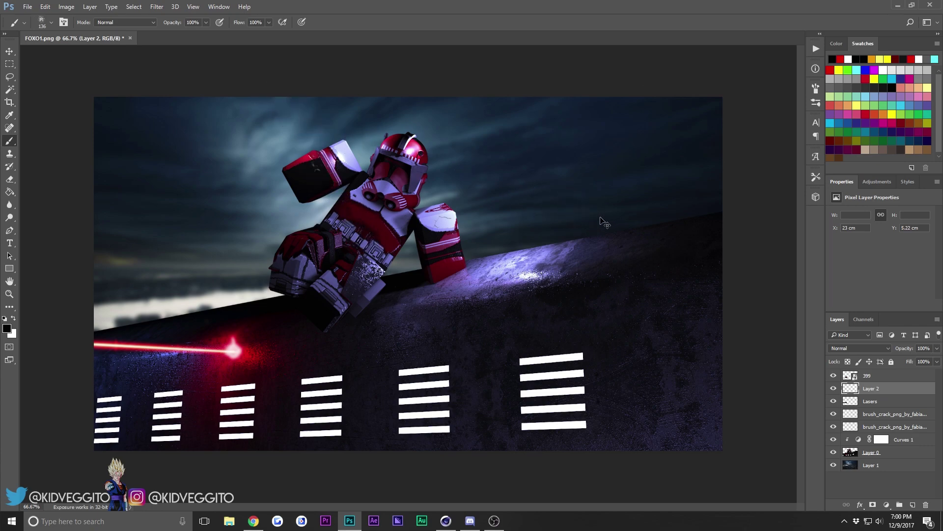
pyautogui.click(13, 319)
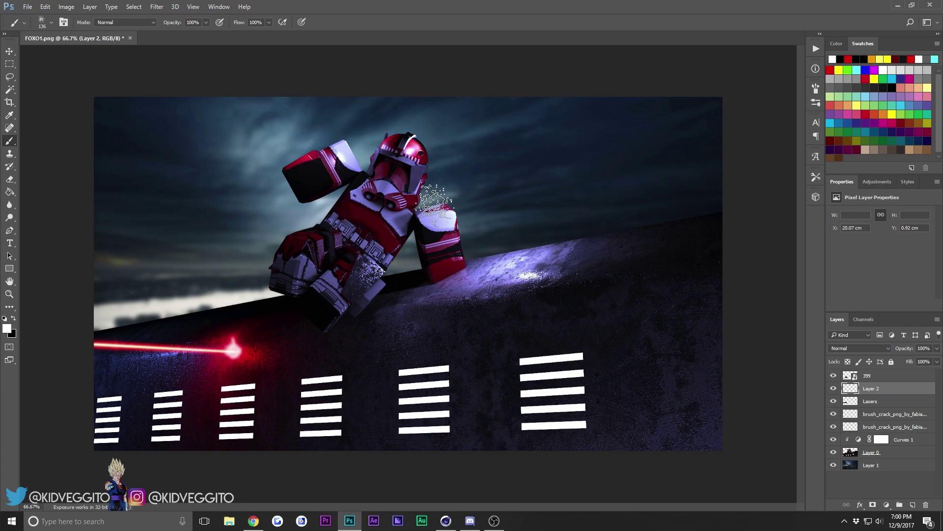
pyautogui.moveTo(289, 140); pyautogui.dragTo(319, 168)
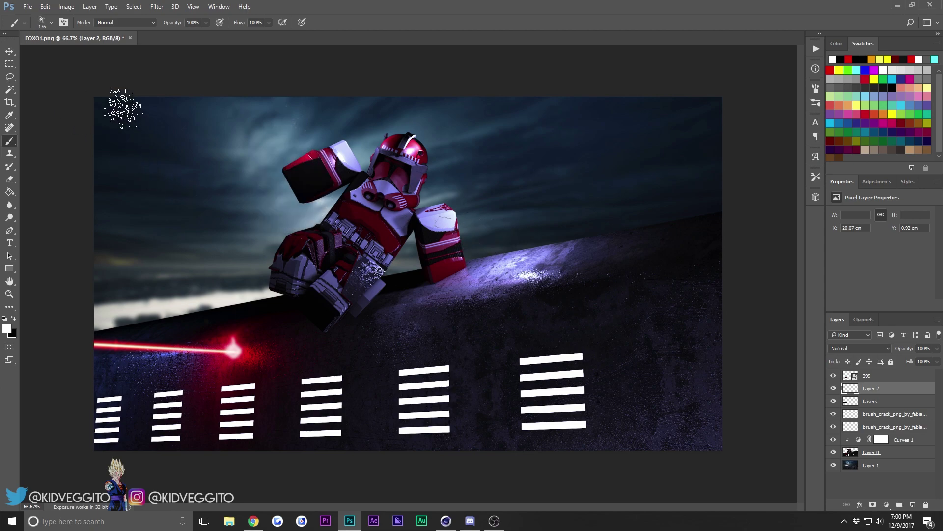
# Reduce the spatter brush to 69 px and stamp white particles along the raised arm from the fist to the shoulder
pyautogui.click(51, 22)
pyautogui.moveTo(78, 55); pyautogui.dragTo(77, 56)
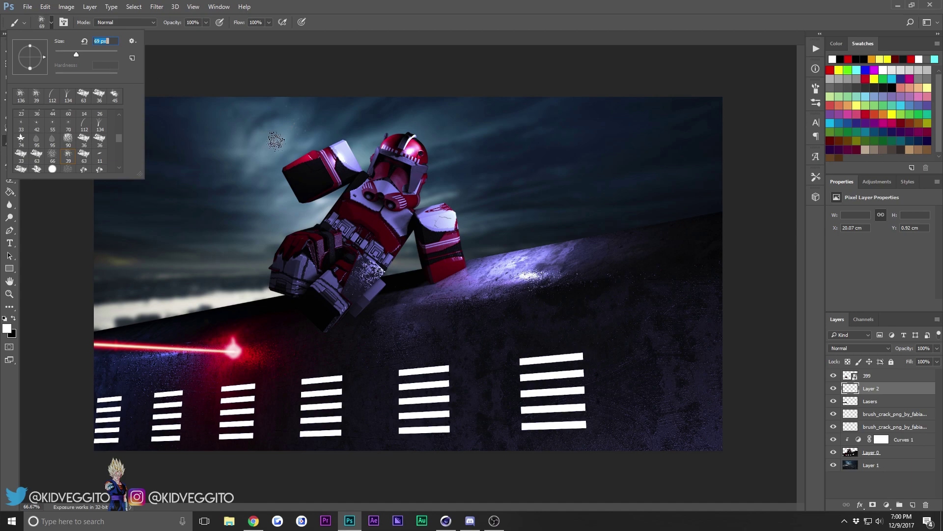
pyautogui.click(285, 171)
pyautogui.moveTo(287, 165); pyautogui.dragTo(296, 168)
pyautogui.click(295, 156)
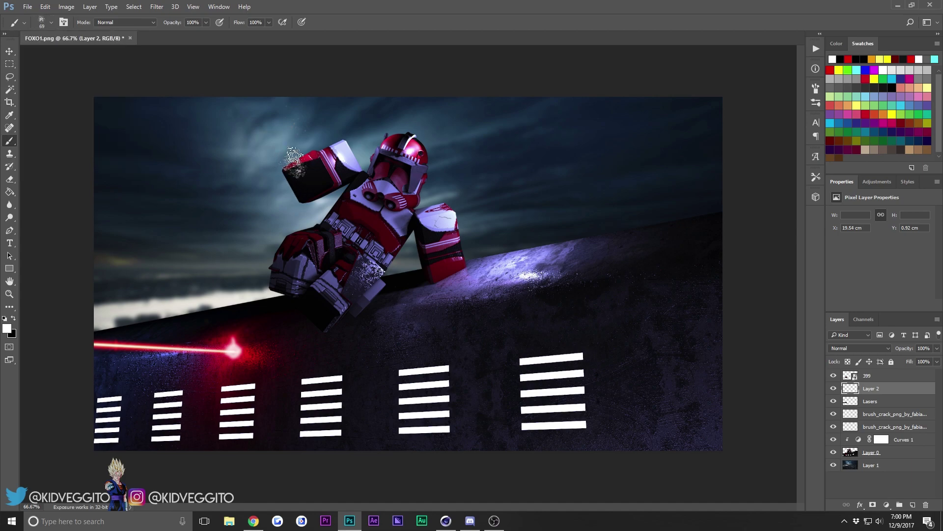
pyautogui.click(331, 145)
pyautogui.click(357, 170)
# Switch to the browser to compare the particles with the F O X reference artwork
pyautogui.click(248, 526)
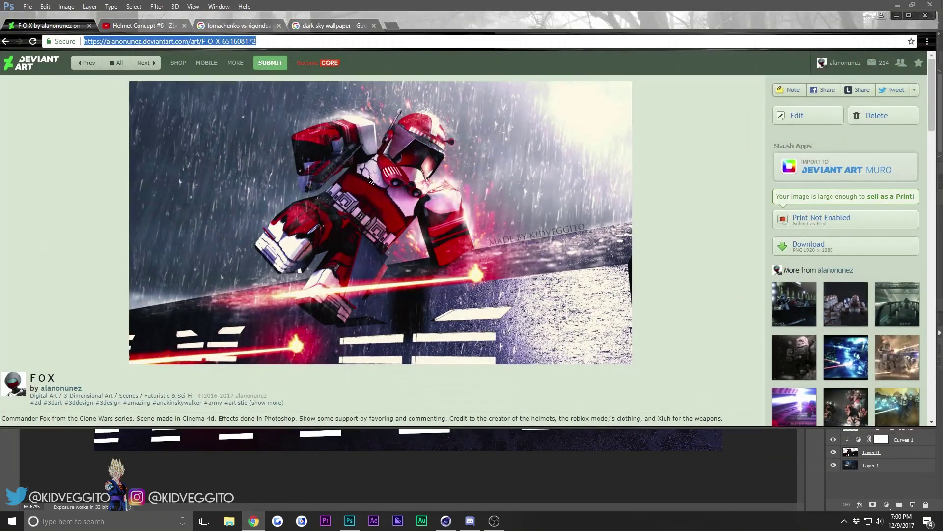
# Switch back to Photoshop and stamp more white spatter over the trooper's shoulder, thigh and bent knee, and on the roof edge beside him
pyautogui.click(254, 524)
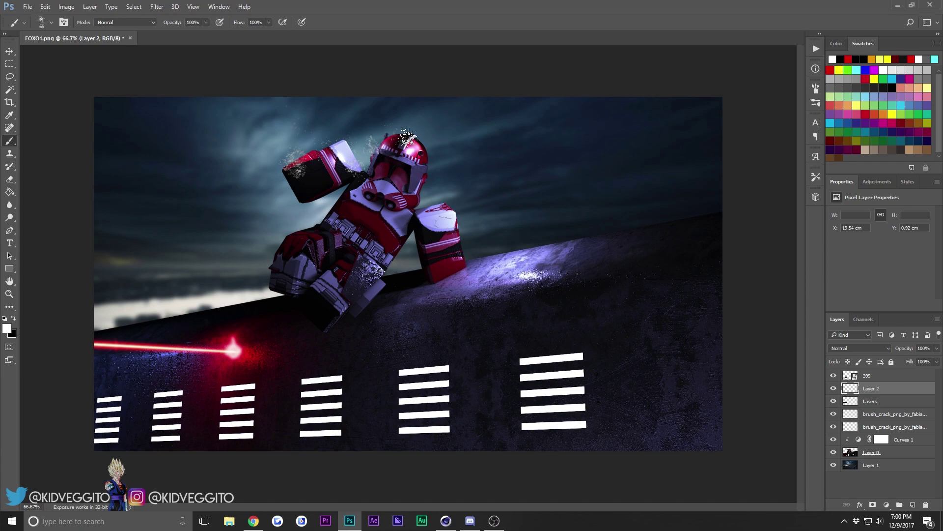
pyautogui.moveTo(415, 214)
pyautogui.mouseDown()
pyautogui.moveTo(439, 203)
pyautogui.moveTo(449, 214)
pyautogui.mouseUp()
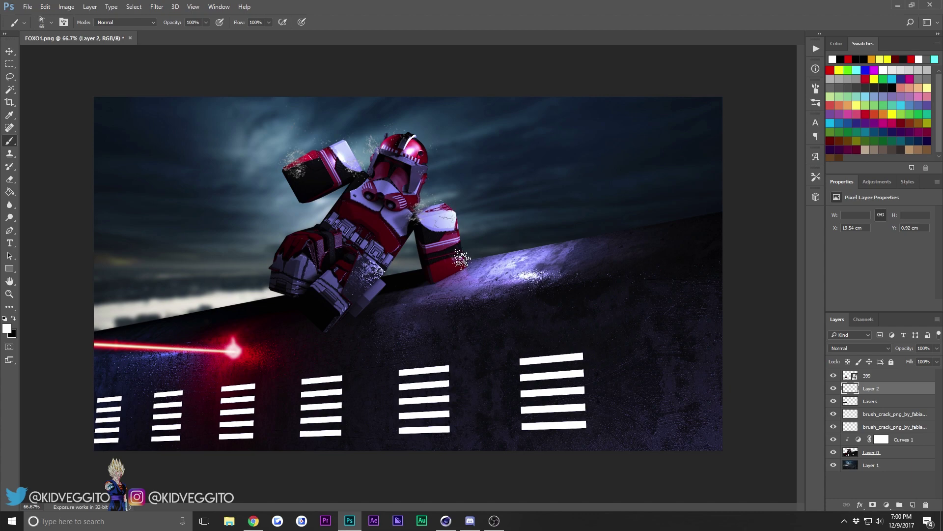
pyautogui.click(386, 284)
pyautogui.moveTo(367, 264); pyautogui.dragTo(377, 270)
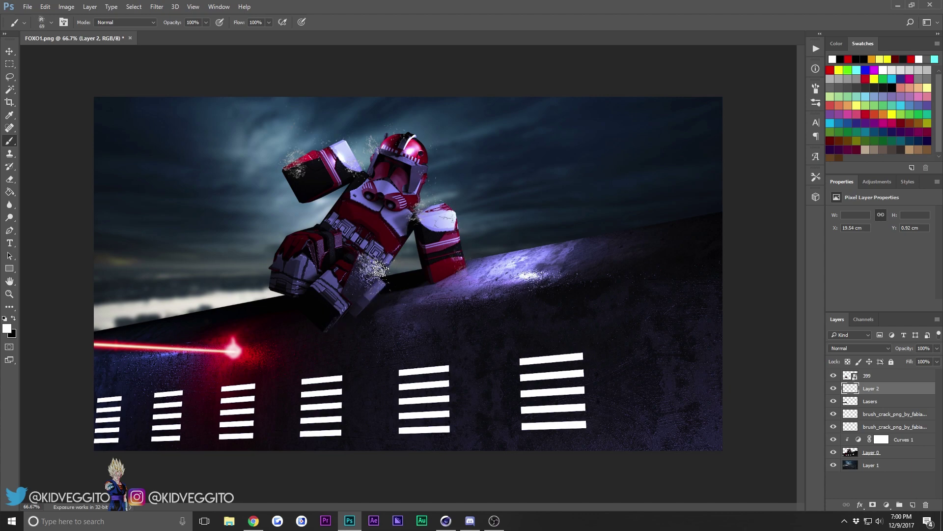
pyautogui.moveTo(282, 250); pyautogui.dragTo(279, 257)
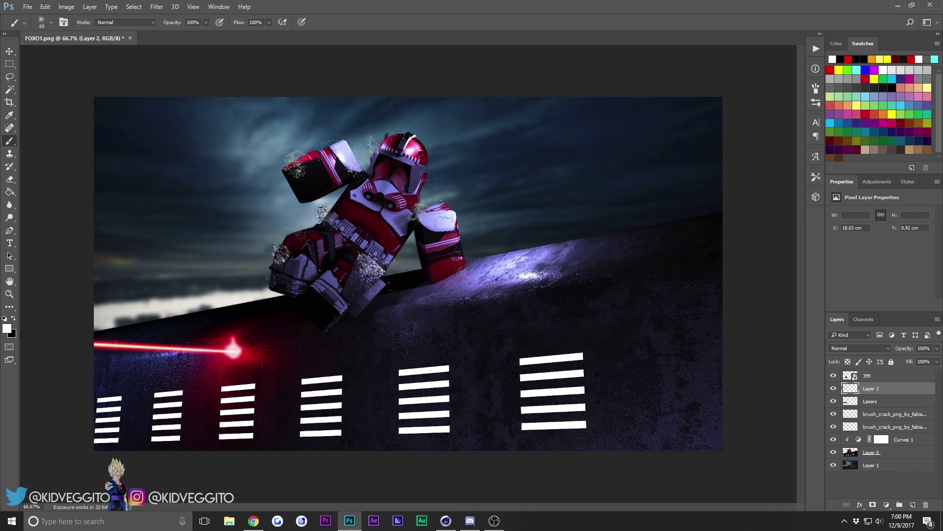
pyautogui.click(536, 243)
pyautogui.click(480, 264)
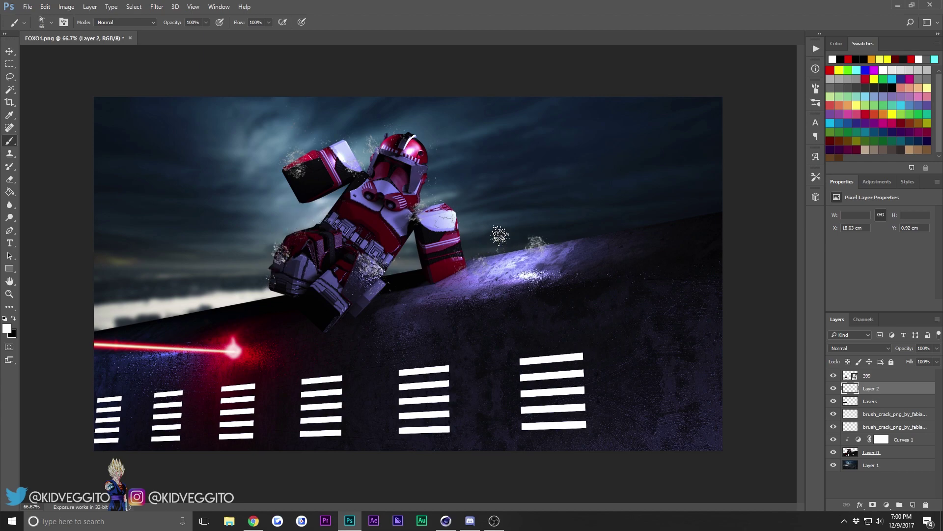
# Enlarge the spatter brush to 120 px and stamp particles along the roof edge beyond the planted arm, undoing the stray stamp
pyautogui.click(41, 23)
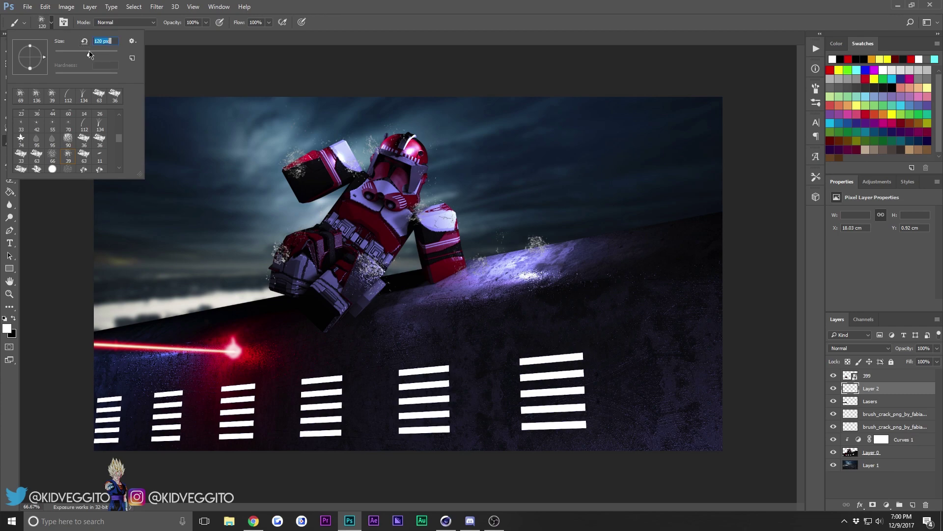
pyautogui.click(578, 246)
pyautogui.click(609, 233)
pyautogui.click(551, 235)
pyautogui.click(587, 229)
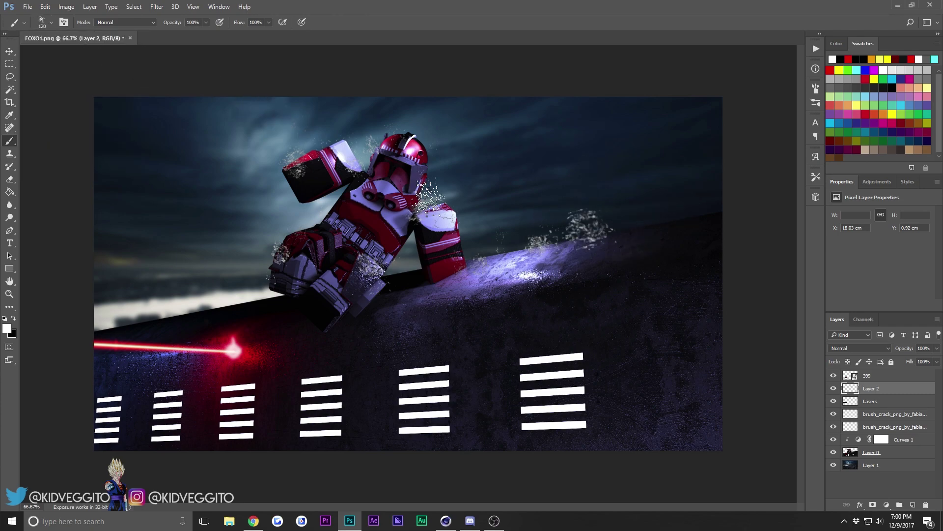
pyautogui.hotkey('ctrl', 'z')
pyautogui.click(549, 238)
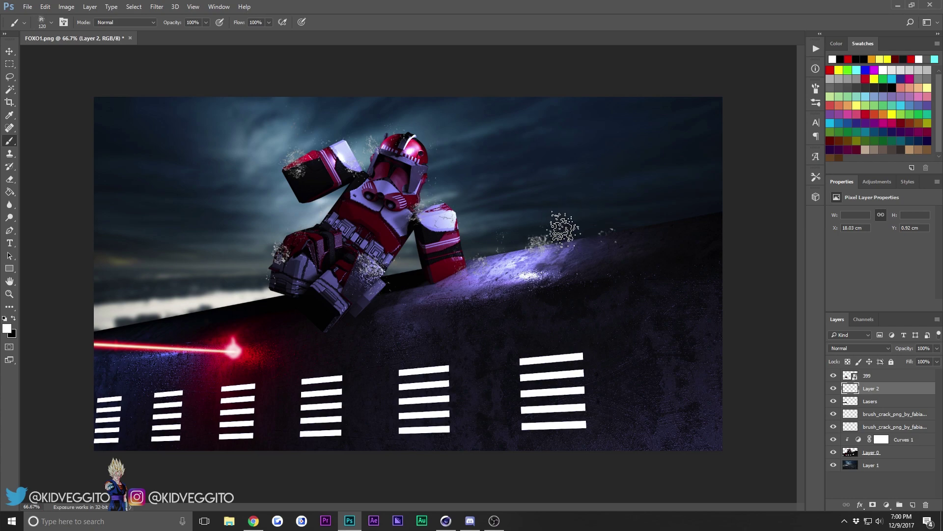
# Reduce the spatter brush to 80 px and stamp particles along the far right and left stretches of the roof edge
pyautogui.click(50, 23)
pyautogui.moveTo(83, 57); pyautogui.dragTo(80, 57)
pyautogui.click(620, 223)
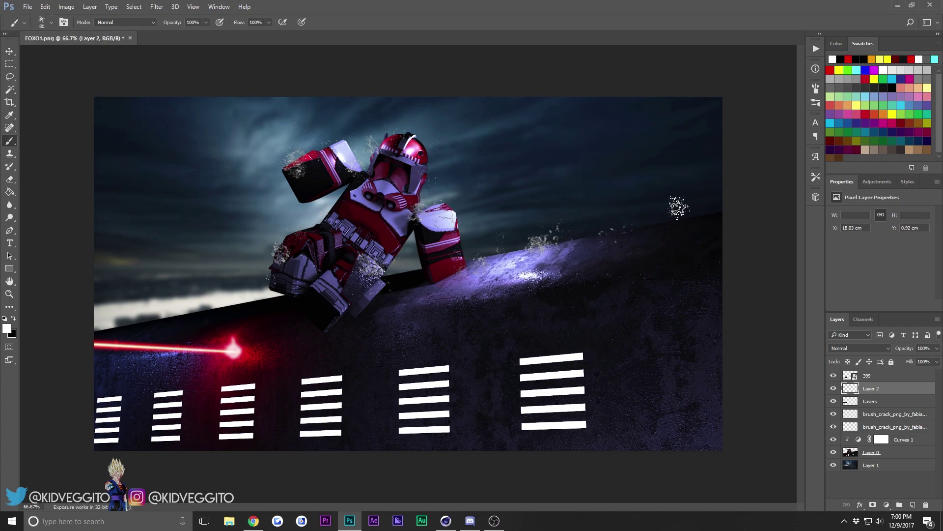
pyautogui.click(667, 218)
pyautogui.click(702, 213)
pyautogui.click(100, 332)
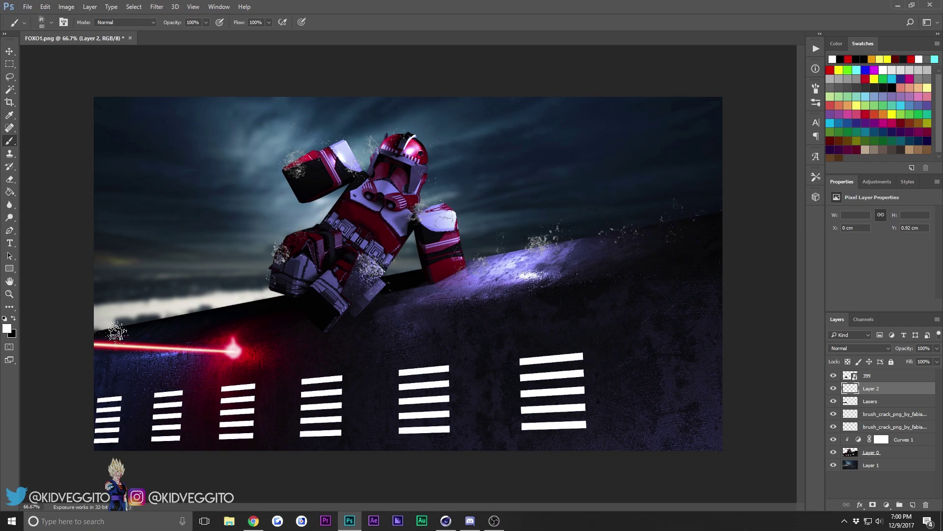
pyautogui.click(176, 306)
pyautogui.click(248, 292)
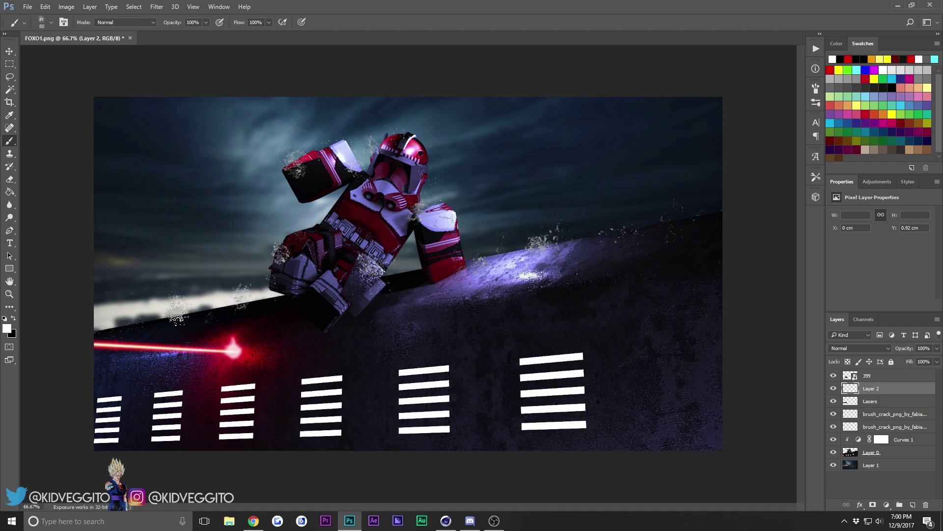
# Enlarge the spatter brush to 139 px and scatter larger particles across the roof surface and above its right-hand edge
pyautogui.click(51, 22)
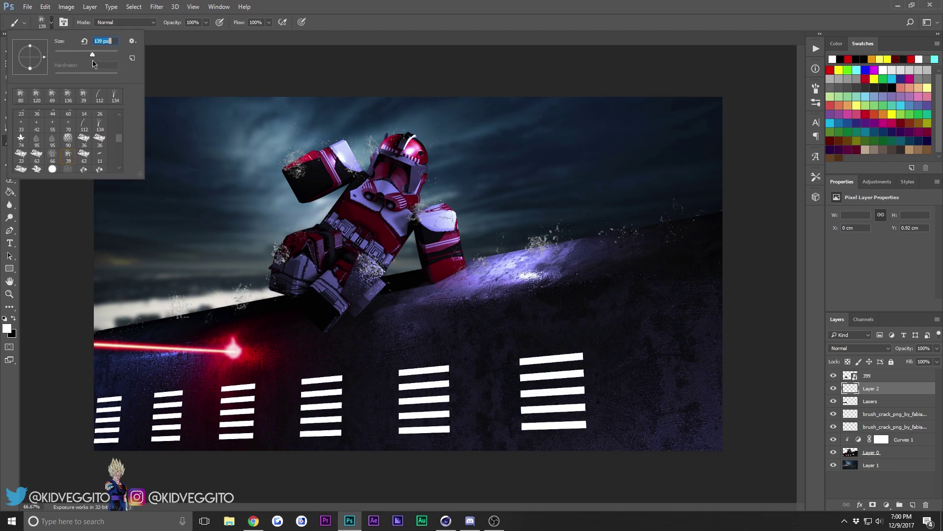
pyautogui.click(142, 326)
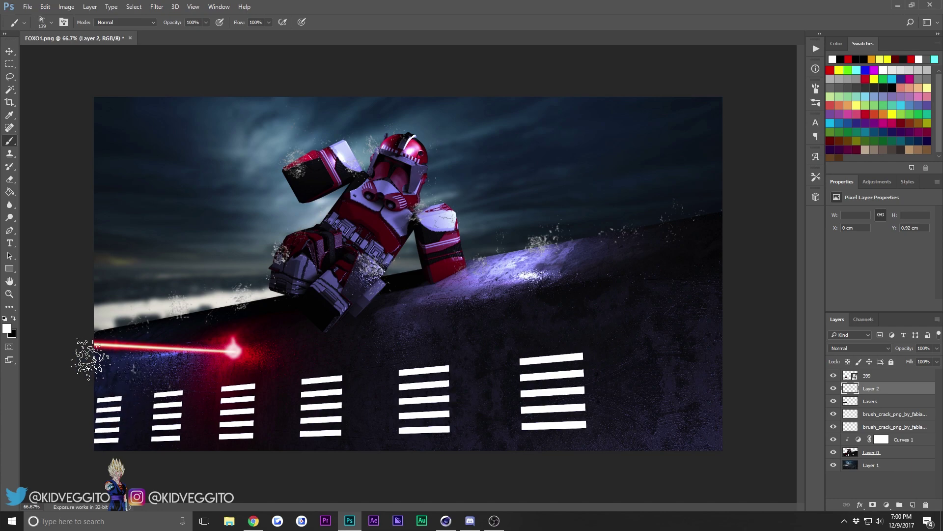
pyautogui.click(527, 283)
pyautogui.click(619, 236)
pyautogui.click(614, 343)
pyautogui.click(577, 224)
pyautogui.click(588, 229)
pyautogui.click(651, 215)
pyautogui.click(629, 203)
pyautogui.click(674, 216)
pyautogui.click(502, 228)
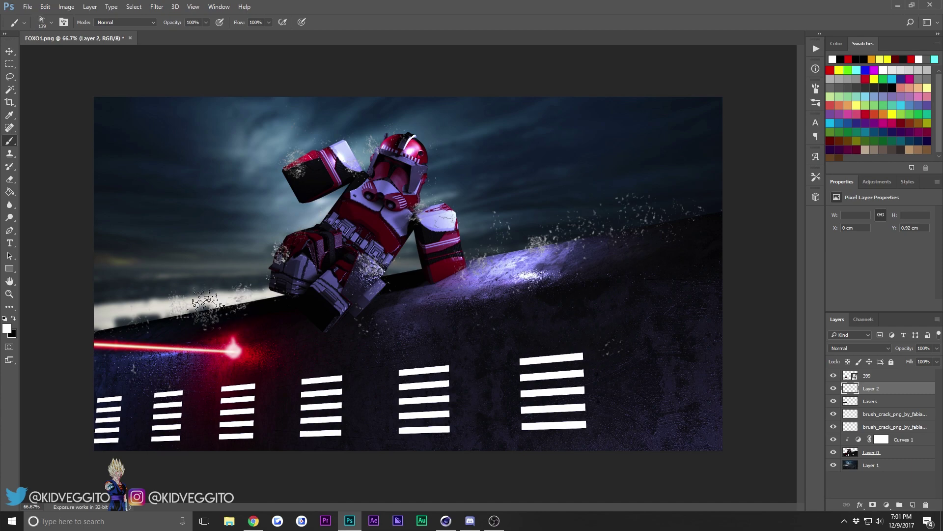
# Stamp a 50 px spatter at the left end of the roof edge and rename the layer as R1 Splash
pyautogui.click(51, 22)
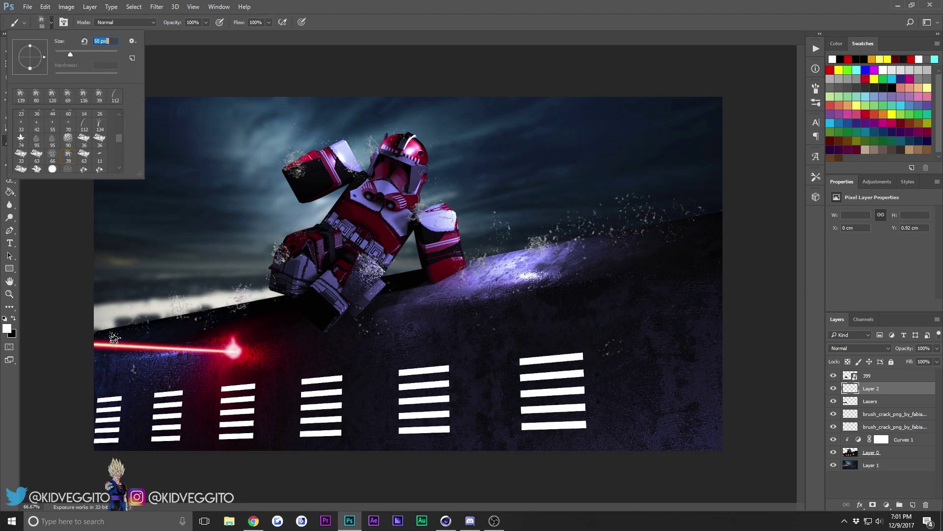
pyautogui.click(113, 337)
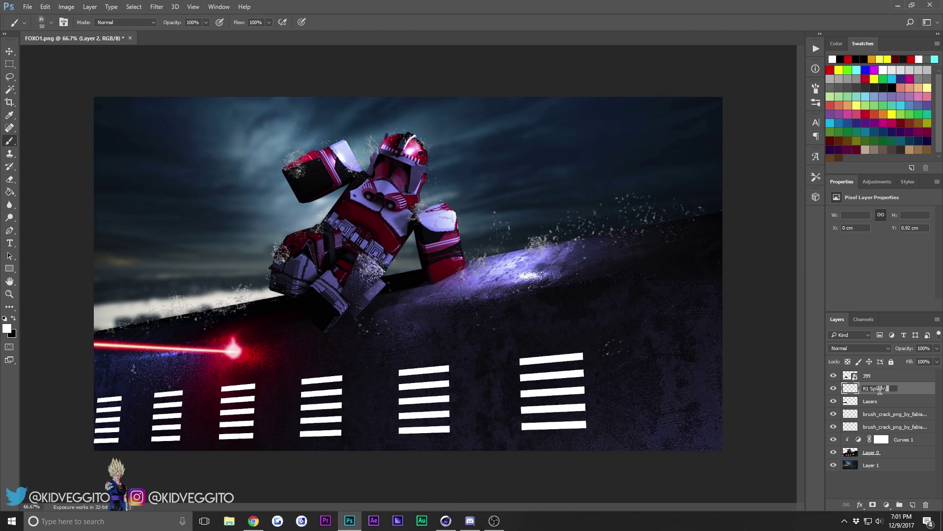
pyautogui.press('Return')
# Soften the R1 Splash particles with a slight Gaussian Blur
pyautogui.click(9, 51)
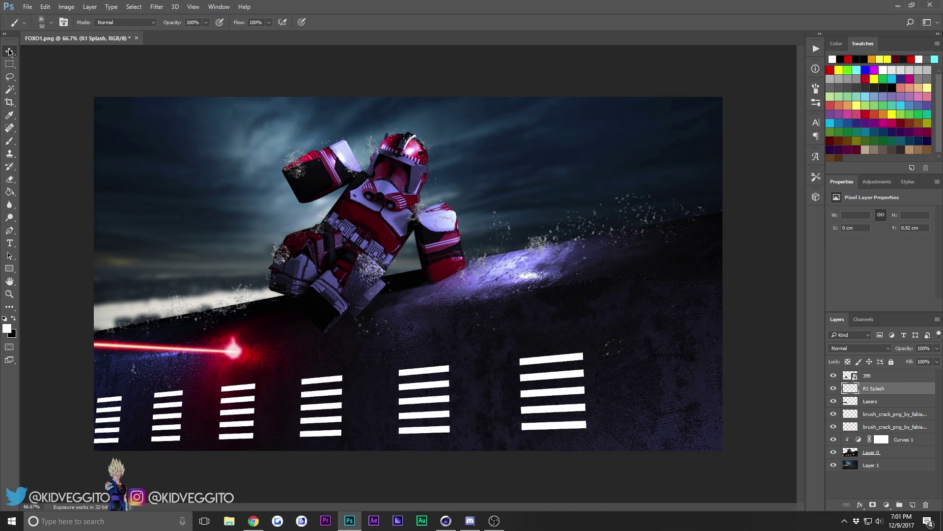
pyautogui.click(157, 7)
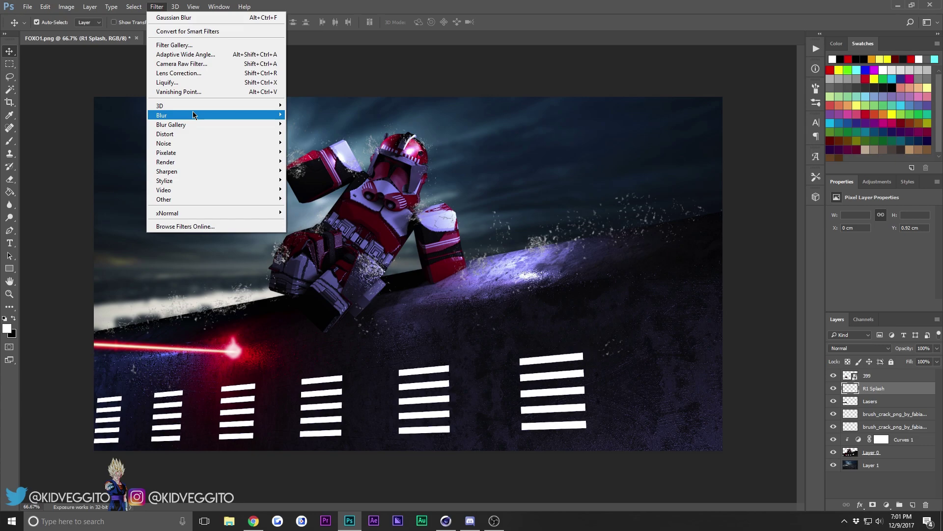
pyautogui.moveTo(192, 115)
pyautogui.click(313, 151)
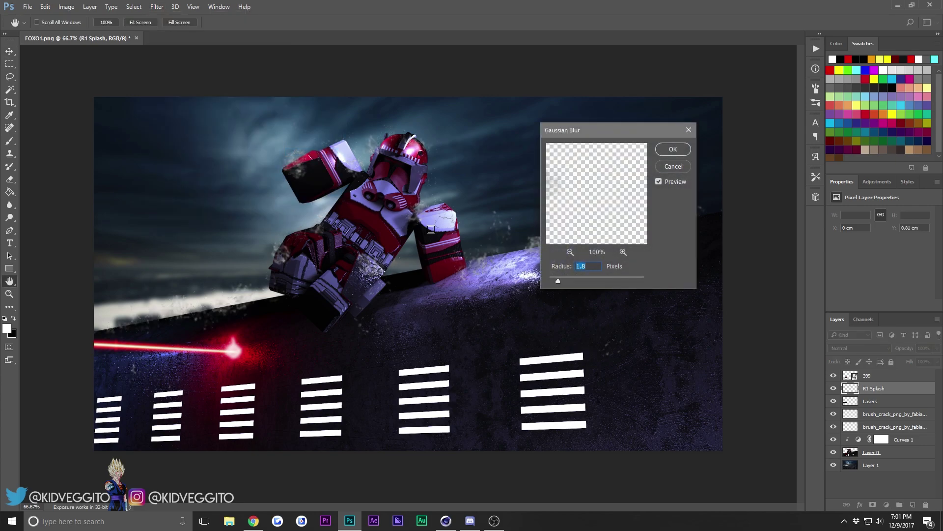
pyautogui.moveTo(563, 282); pyautogui.dragTo(572, 283)
pyautogui.click(681, 149)
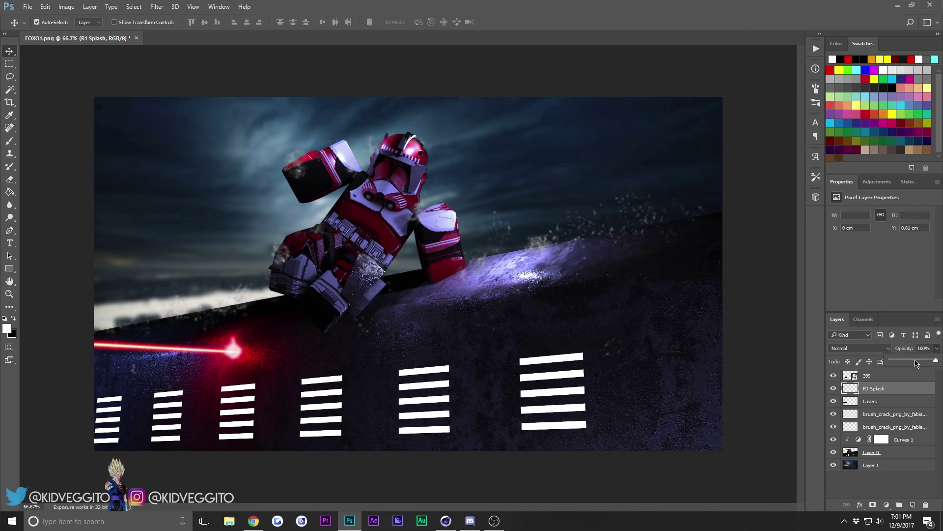
# Lower the R1 Splash layer's opacity to 46% and glance at the reference in the browser
pyautogui.moveTo(916, 360); pyautogui.dragTo(912, 361)
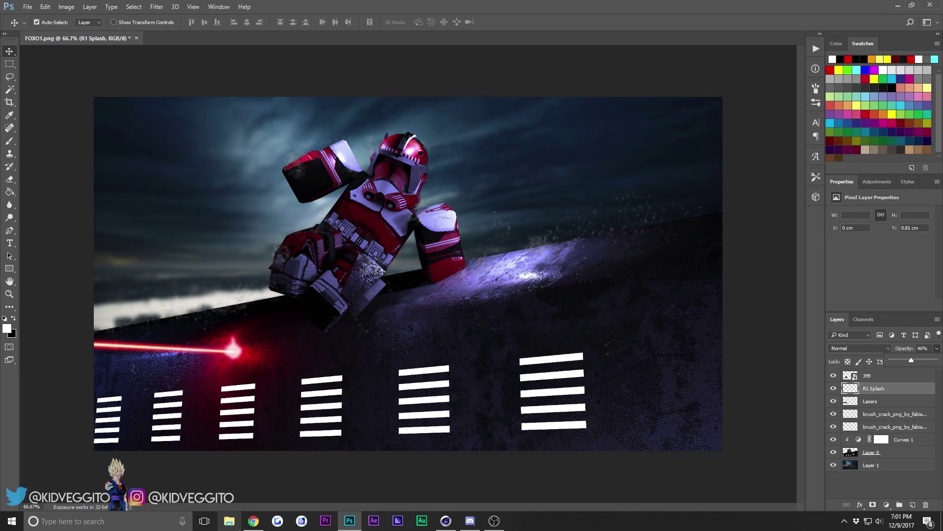
pyautogui.click(254, 522)
pyautogui.click(261, 522)
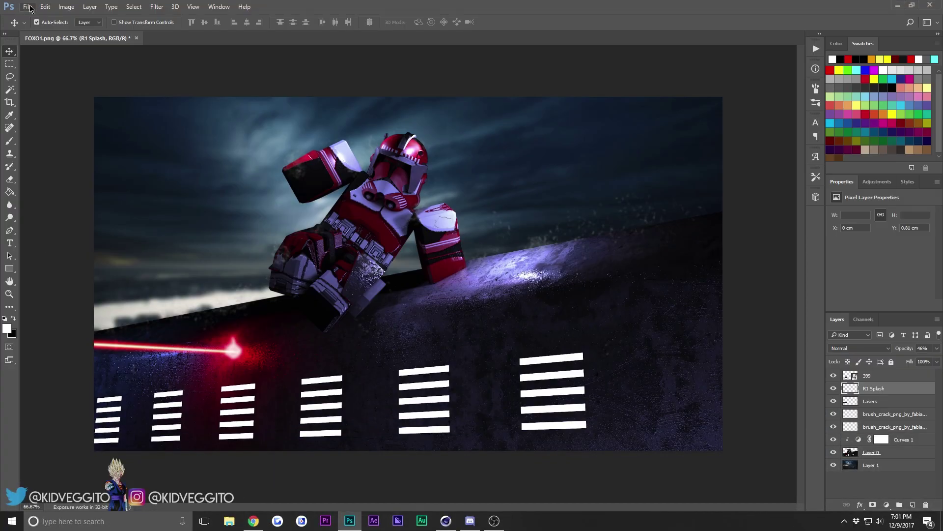
# Place 855150587-dripping-procedure-splash-wet-water-drop.jpg from the Effects folder as an embedded image
pyautogui.click(28, 7)
pyautogui.click(80, 192)
pyautogui.moveTo(454, 167); pyautogui.dragTo(432, 372)
pyautogui.click(361, 325)
pyautogui.scroll(7, 361, 325)
pyautogui.scroll(-7, 359, 351)
pyautogui.scroll(10, 358, 352)
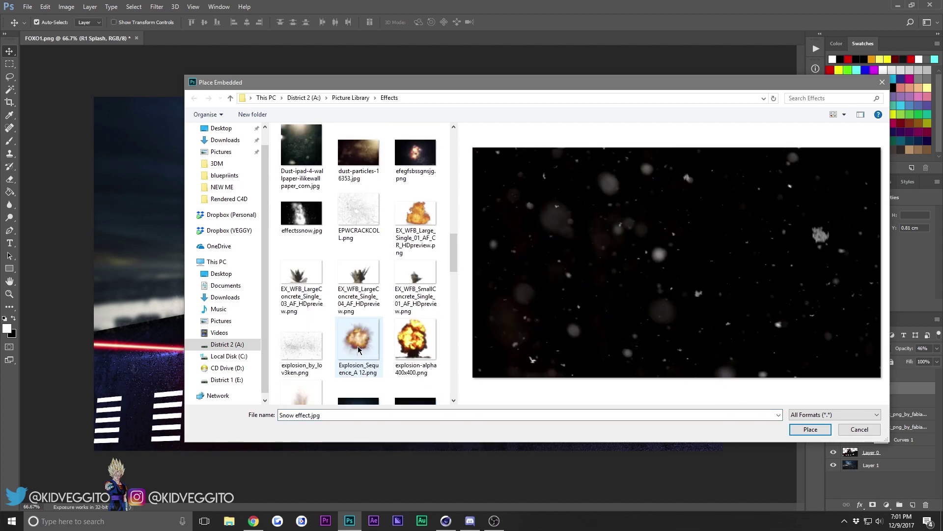
pyautogui.click(302, 181)
pyautogui.click(363, 224)
pyautogui.click(305, 237)
pyautogui.click(362, 242)
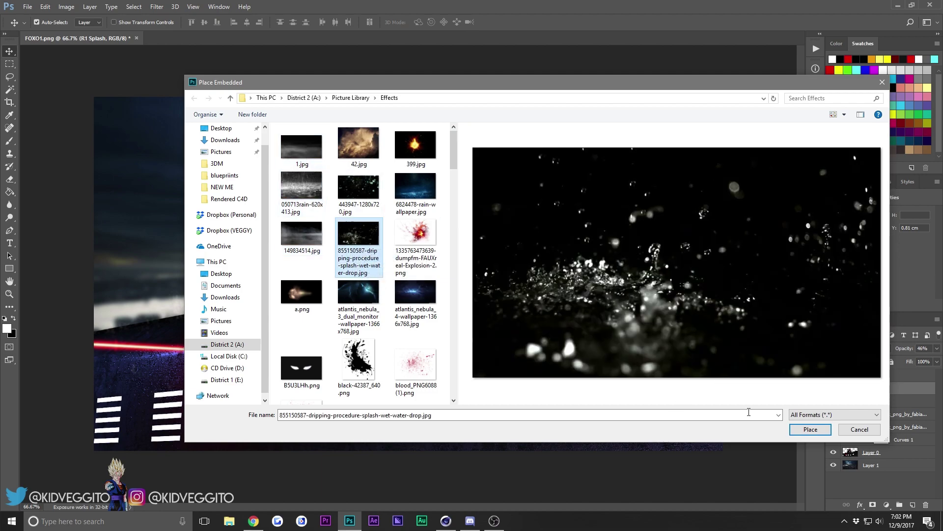
pyautogui.click(811, 429)
# Move the water-splash image over the trooper, set its blend mode to Screen and commit the placement
pyautogui.moveTo(410, 236); pyautogui.dragTo(393, 200)
pyautogui.click(870, 350)
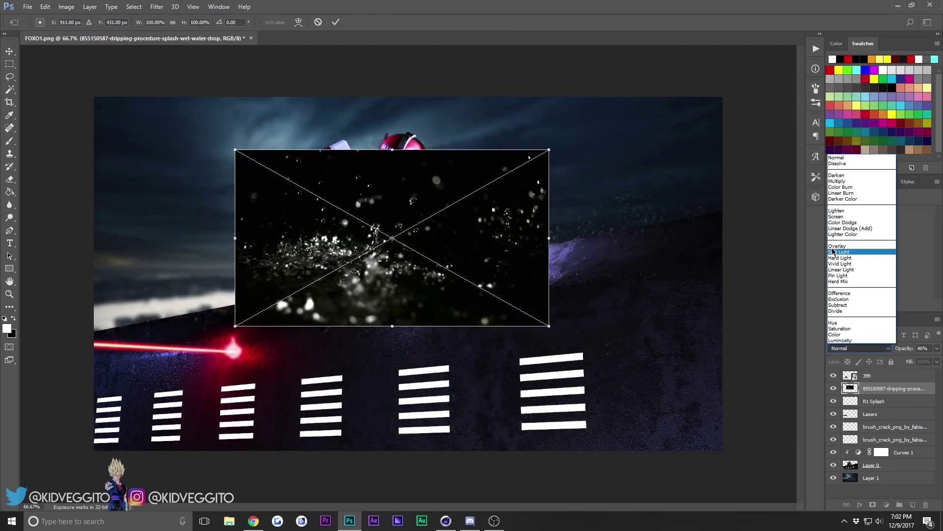
pyautogui.click(840, 220)
pyautogui.click(4, 54)
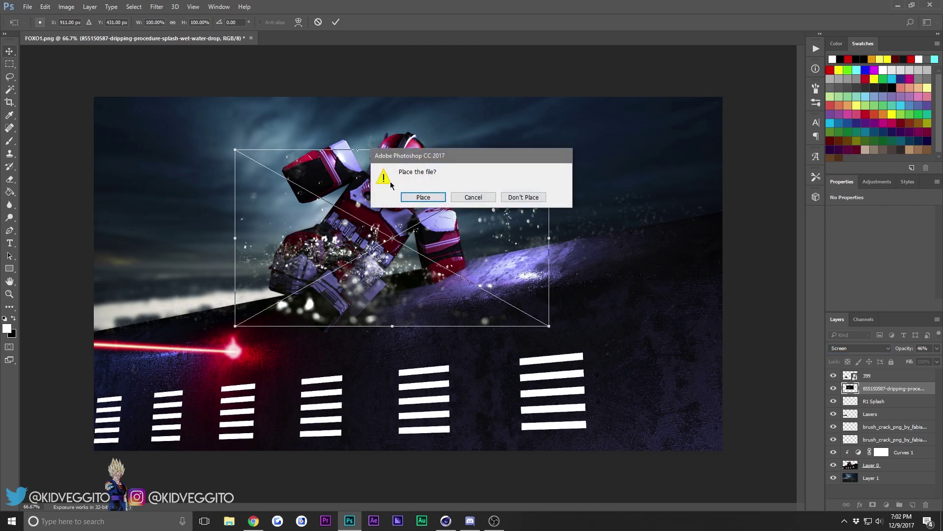
pyautogui.click(415, 196)
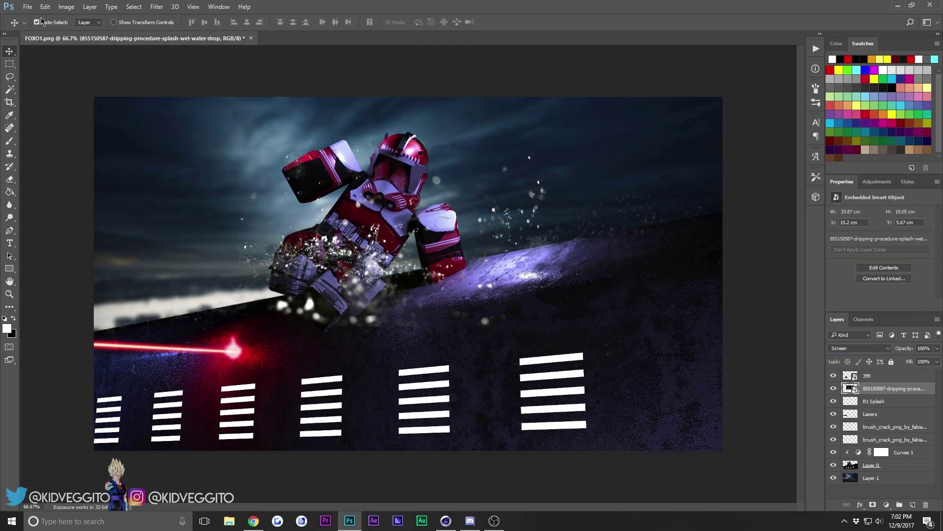
# Free-transform the splash to about 14.6% width and 16.1% height, rotate it about 4°, and fit it onto the planted arm's shoulder
pyautogui.click(45, 7)
pyautogui.click(63, 197)
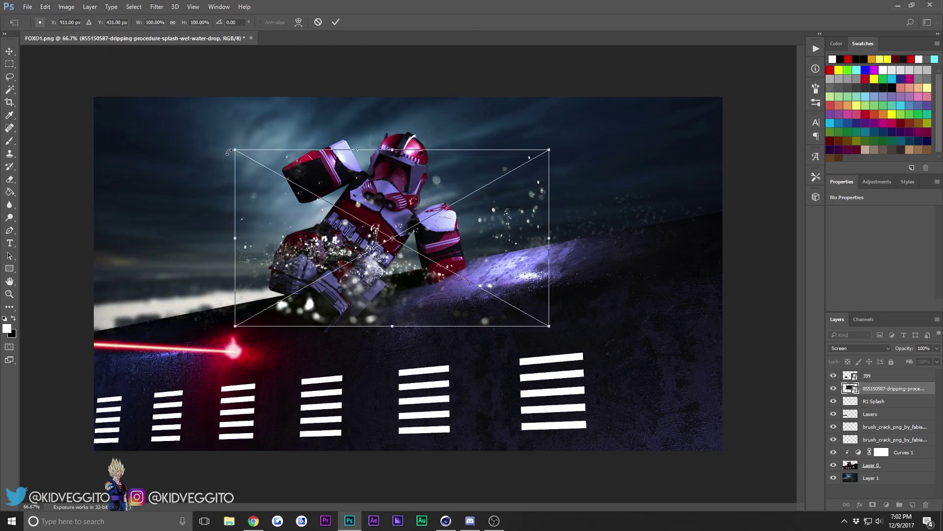
pyautogui.moveTo(234, 151); pyautogui.dragTo(461, 251)
pyautogui.moveTo(509, 306); pyautogui.dragTo(445, 213)
pyautogui.moveTo(486, 158); pyautogui.dragTo(533, 141)
pyautogui.moveTo(506, 179); pyautogui.dragTo(511, 189)
pyautogui.moveTo(533, 154); pyautogui.dragTo(491, 181)
pyautogui.moveTo(449, 216); pyautogui.dragTo(442, 213)
pyautogui.click(10, 51)
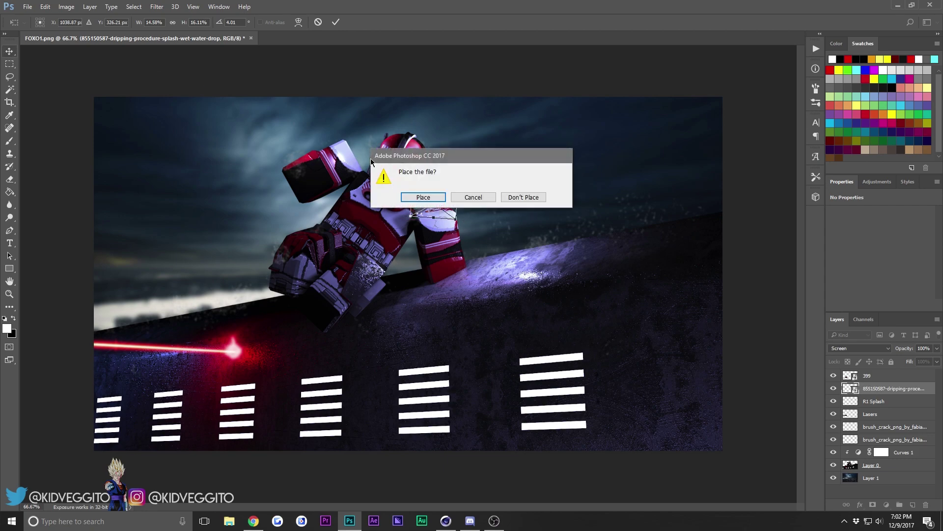
pyautogui.click(422, 195)
# Duplicate the water-splash layer and move the copy onto the trooper's helmet
pyautogui.rightClick(853, 382)
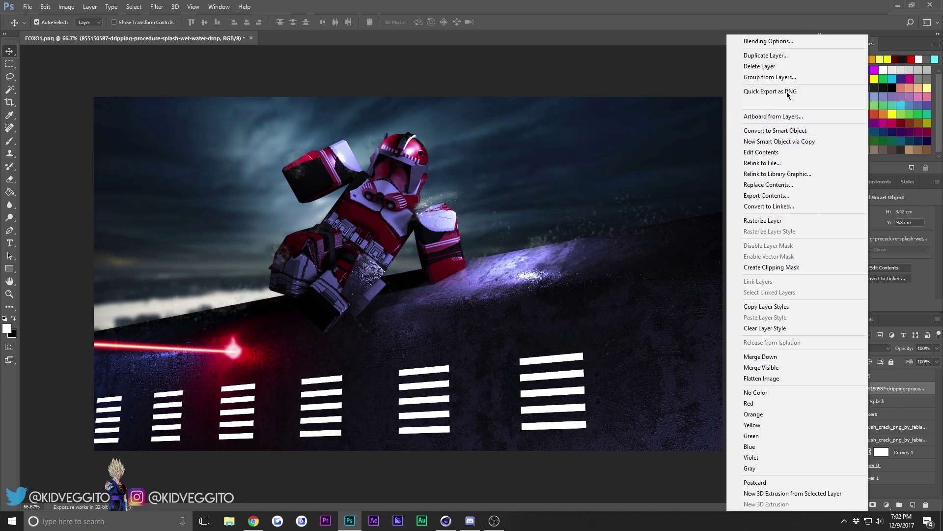
pyautogui.click(780, 57)
pyautogui.click(556, 160)
pyautogui.keyDown('ctrl'); pyautogui.moveTo(513, 175); pyautogui.dragTo(500, 126); pyautogui.keyUp('ctrl')
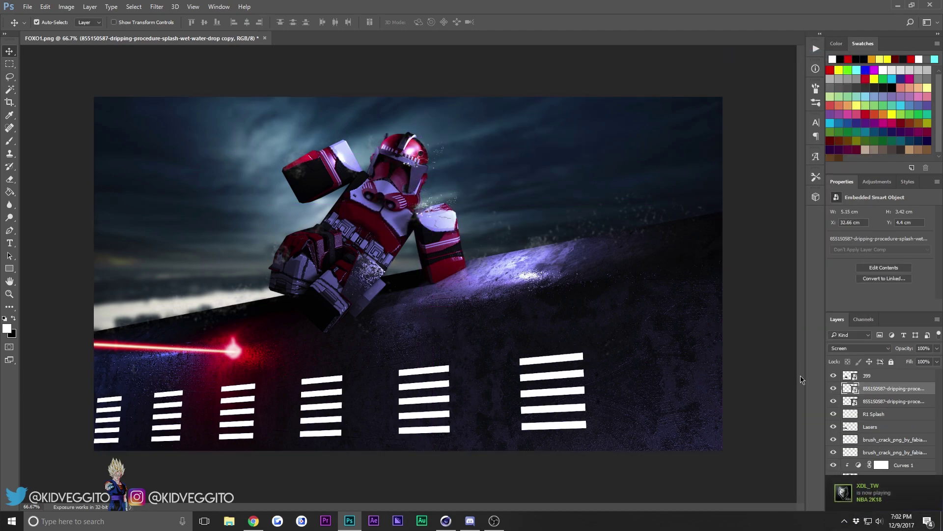
pyautogui.rightClick(884, 389)
pyautogui.click(810, 79)
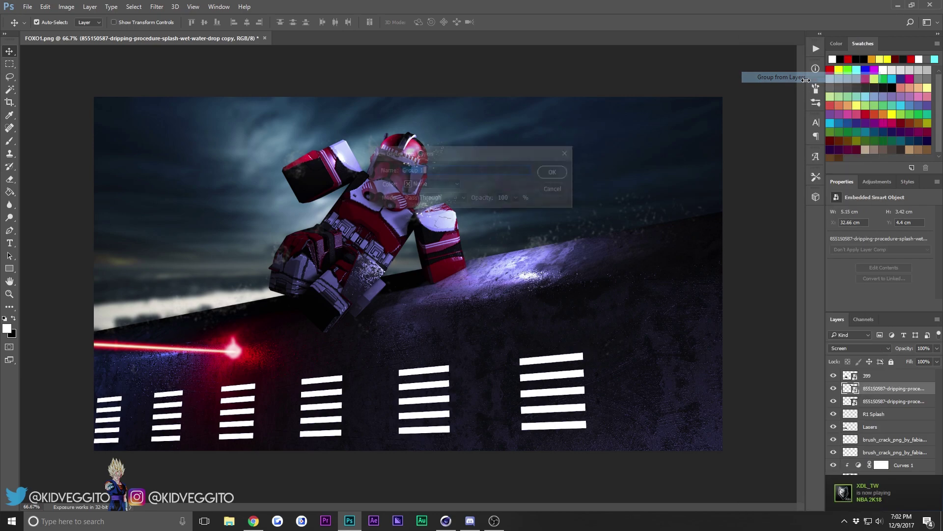
pyautogui.click(569, 192)
# Duplicate the splash layer again and move the new copy above the raised arm's shoulder
pyautogui.rightClick(884, 389)
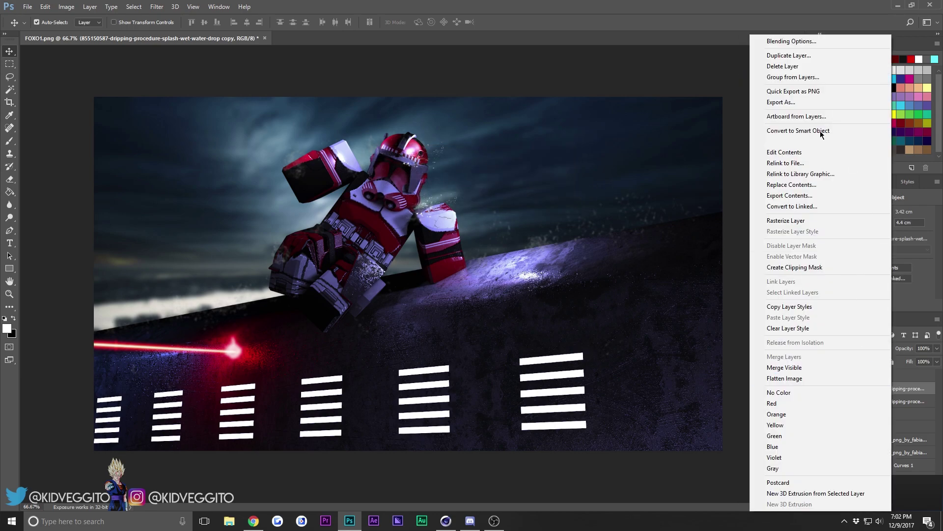
pyautogui.click(789, 55)
pyautogui.click(555, 156)
pyautogui.keyDown('ctrl'); pyautogui.moveTo(542, 164); pyautogui.dragTo(463, 154); pyautogui.keyUp('ctrl')
pyautogui.keyDown('ctrl'); pyautogui.moveTo(347, 118); pyautogui.dragTo(348, 112); pyautogui.keyUp('ctrl')
# Free-transform the newest splash copy, rotating it to about -22°, fit it onto the raised arm's shoulder and commit the placement
pyautogui.click(48, 7)
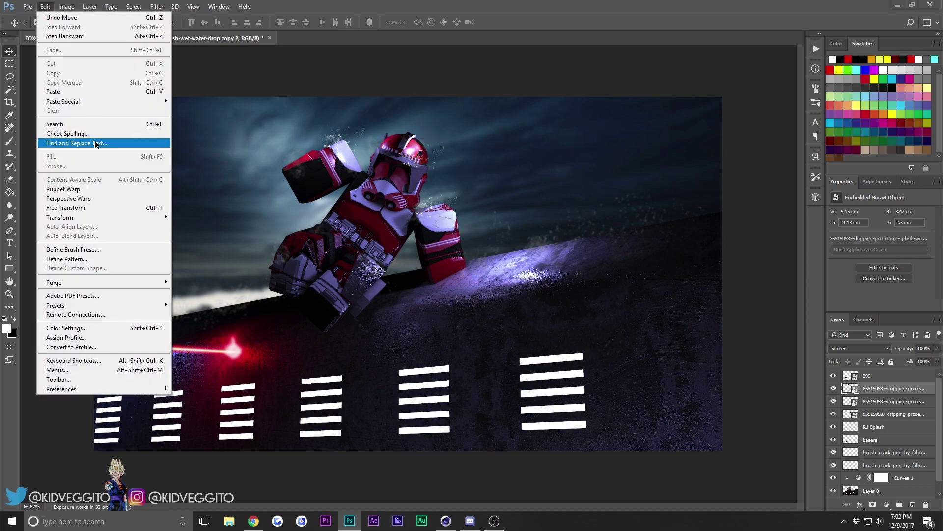
pyautogui.click(94, 207)
pyautogui.moveTo(413, 164); pyautogui.dragTo(329, 86)
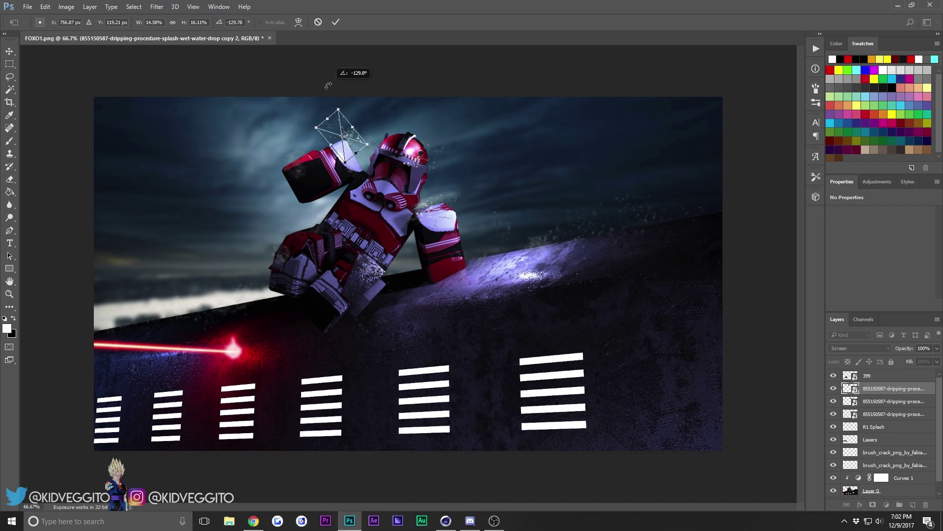
pyautogui.moveTo(354, 141); pyautogui.dragTo(299, 195)
pyautogui.moveTo(316, 145); pyautogui.dragTo(348, 132)
pyautogui.click(8, 51)
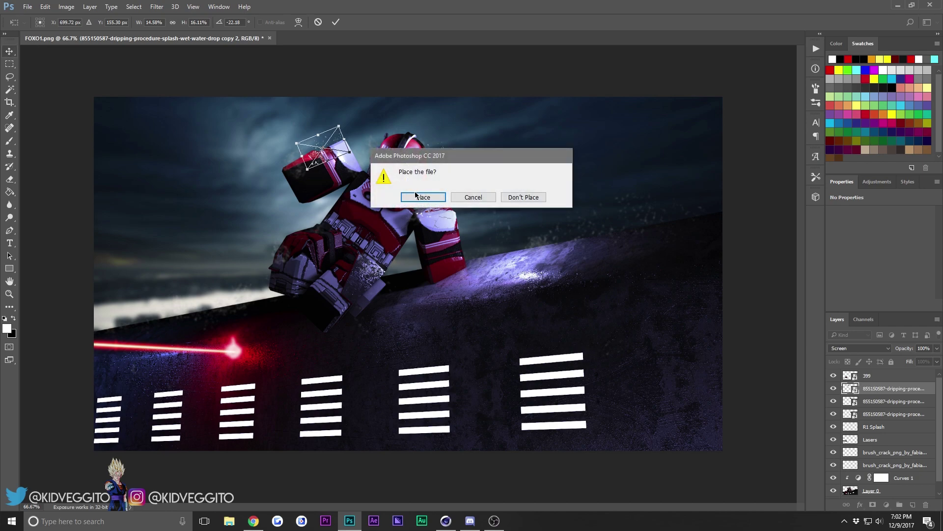
pyautogui.click(419, 195)
# Duplicate the rotated splash layer and move the copy onto the trooper's planted leg
pyautogui.rightClick(900, 389)
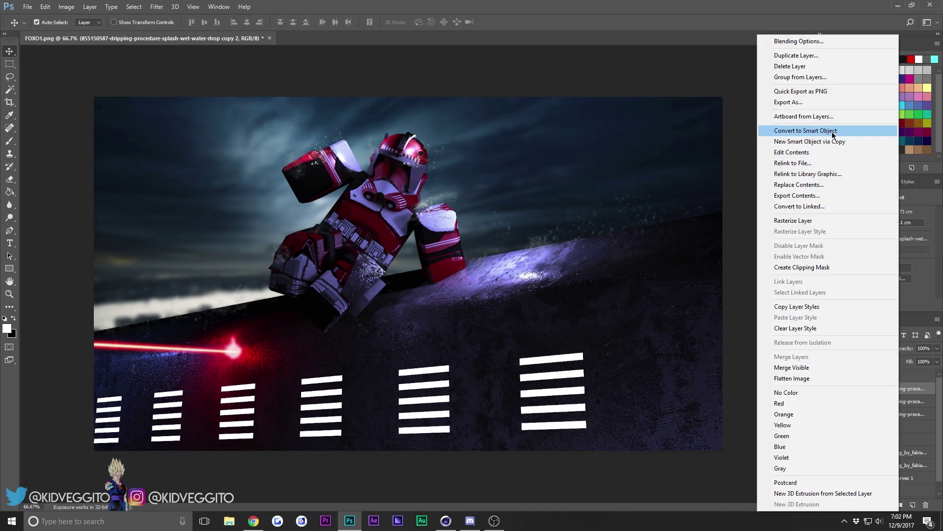
pyautogui.click(811, 66)
pyautogui.click(560, 157)
pyautogui.keyDown('ctrl'); pyautogui.moveTo(383, 175); pyautogui.dragTo(441, 290); pyautogui.keyUp('ctrl')
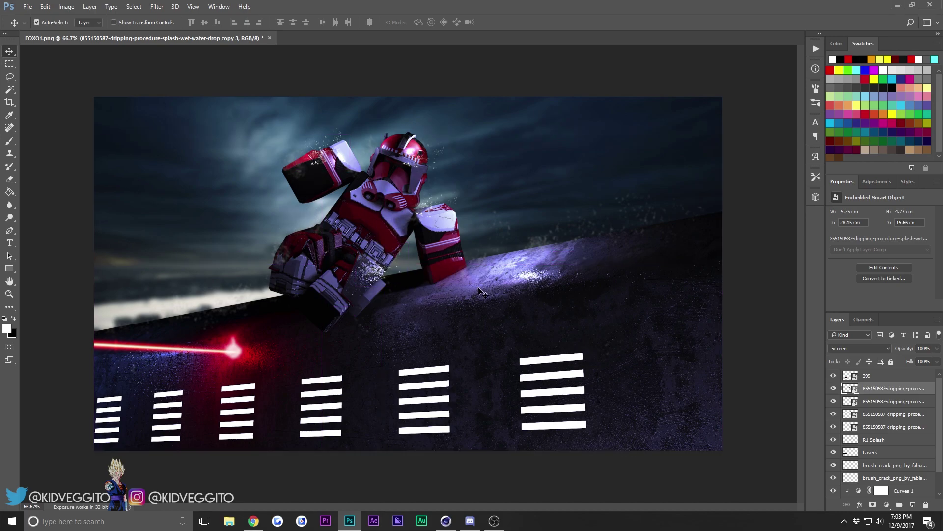
# Duplicate the splash layer again, move the copy onto the bent leg near the waist, and set its opacity to 58%
pyautogui.rightClick(866, 383)
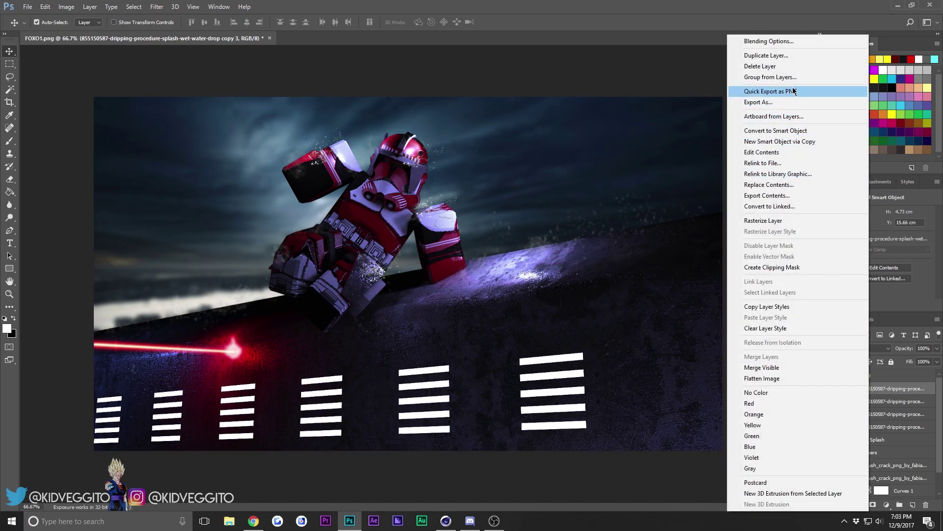
pyautogui.click(823, 56)
pyautogui.click(562, 157)
pyautogui.keyDown('ctrl'); pyautogui.moveTo(520, 189); pyautogui.dragTo(478, 158); pyautogui.keyUp('ctrl')
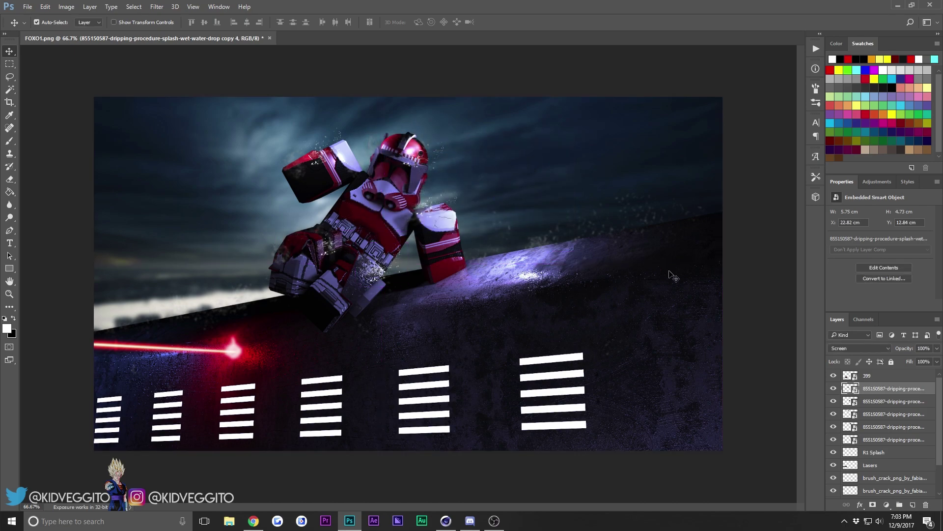
pyautogui.moveTo(939, 350); pyautogui.dragTo(922, 362)
# Duplicate the 58% opacity splash layer and move the copy beside the trooper's planted hand
pyautogui.rightClick(883, 397)
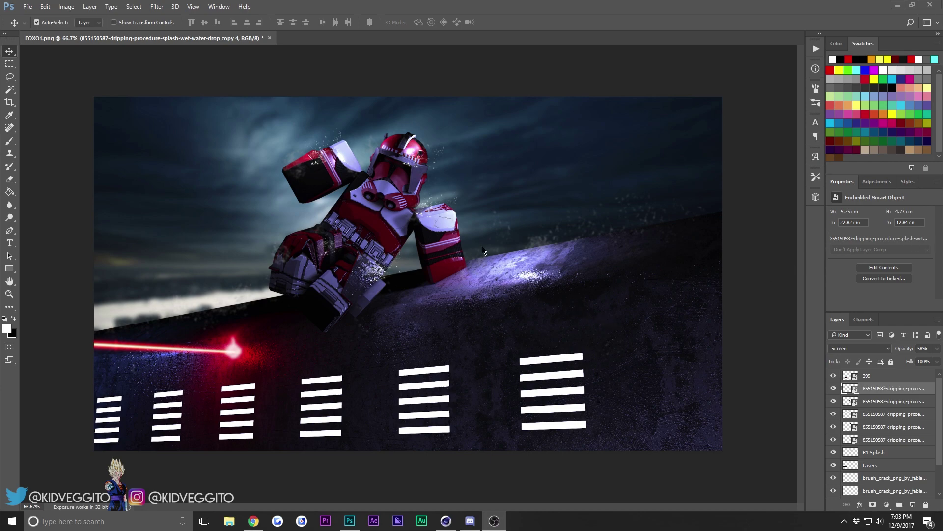
pyautogui.click(873, 392)
pyautogui.click(877, 378)
pyautogui.rightClick(878, 387)
pyautogui.click(786, 58)
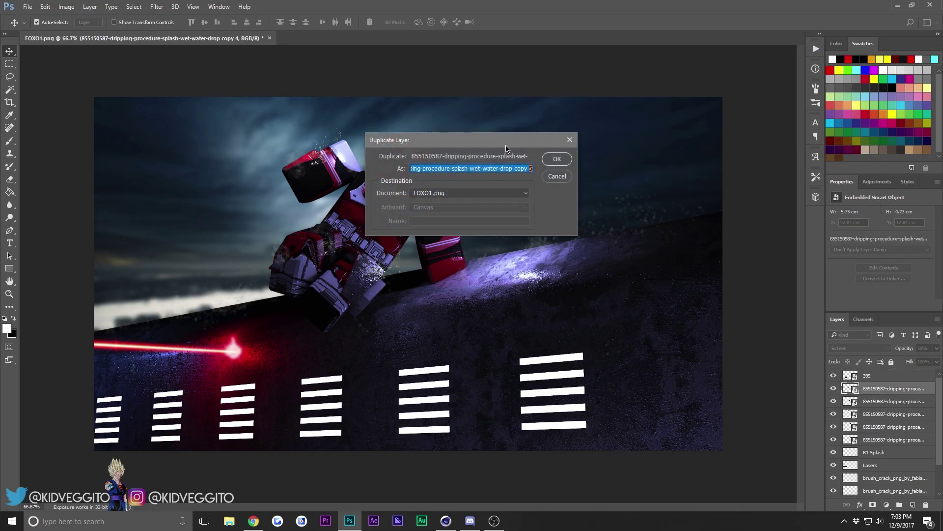
pyautogui.click(554, 157)
pyautogui.moveTo(544, 188); pyautogui.dragTo(638, 199)
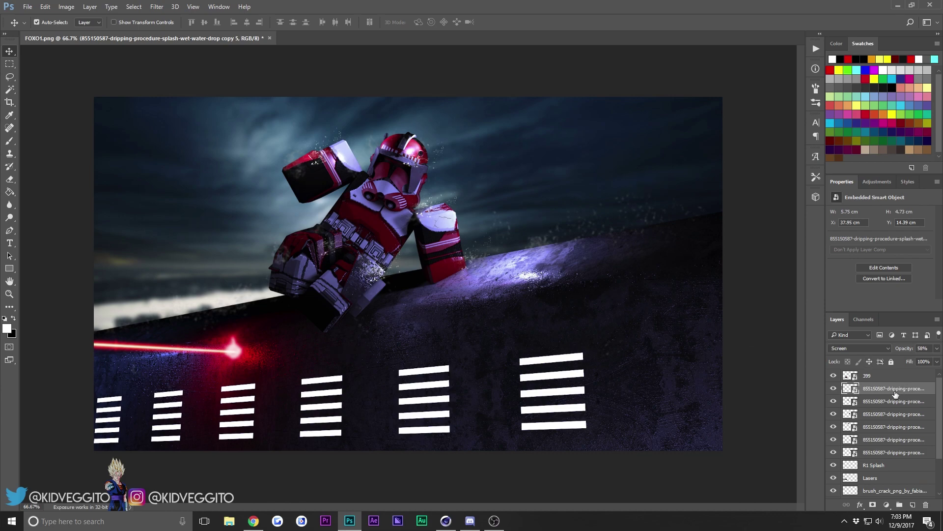
# Merge all the water-splash layers into one layer and set its blend mode to Screen
pyautogui.click(884, 452)
pyautogui.press('a')
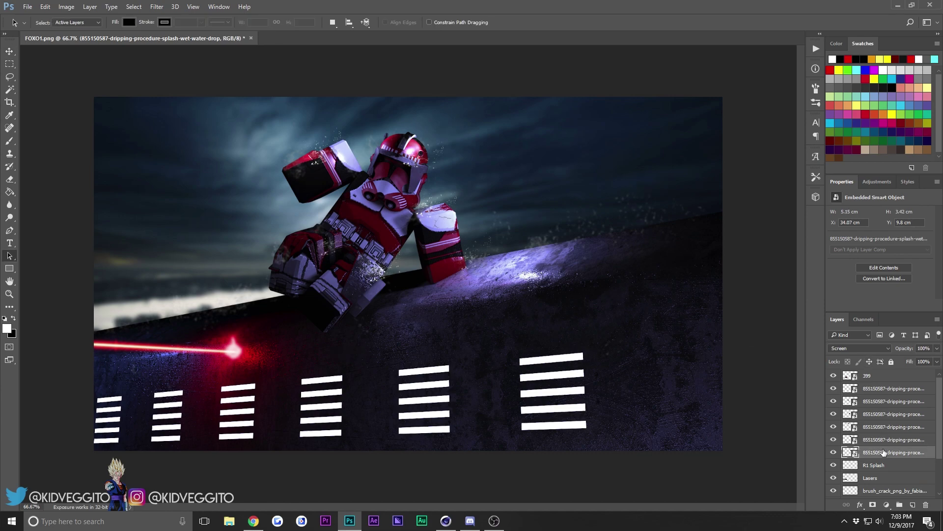
pyautogui.keyDown('shift'); pyautogui.click(879, 391); pyautogui.keyUp('shift')
pyautogui.rightClick(879, 390)
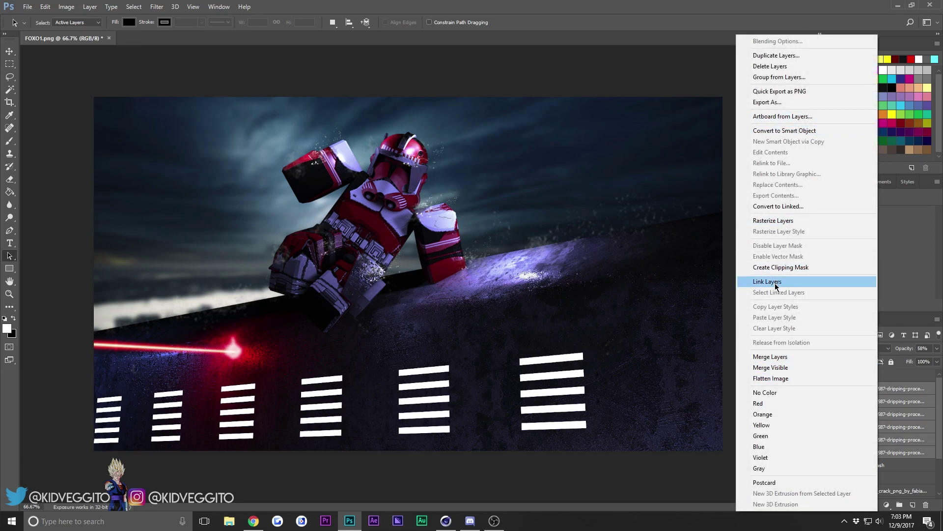
pyautogui.click(780, 357)
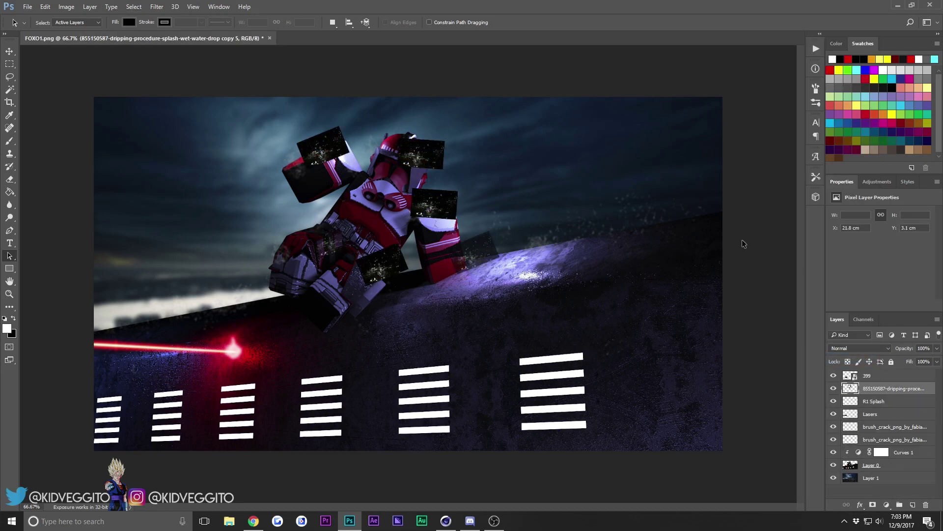
pyautogui.click(858, 349)
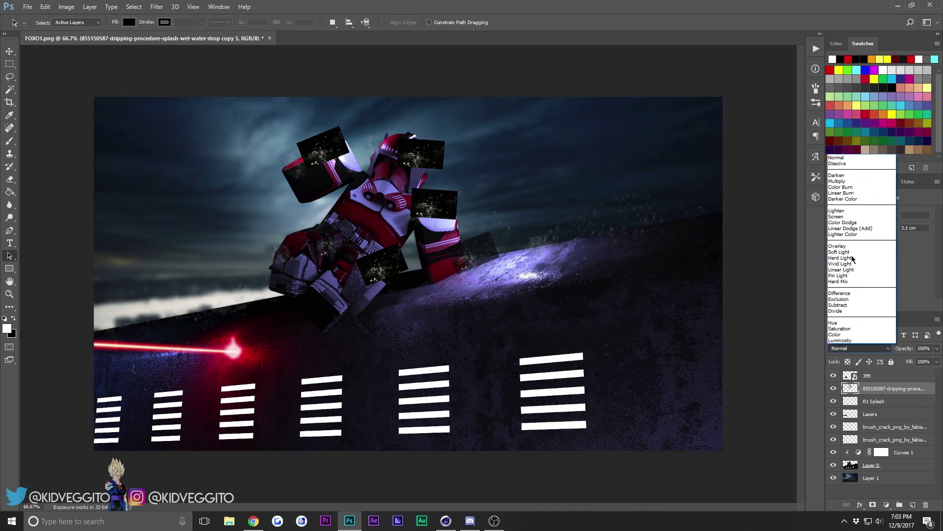
pyautogui.click(855, 221)
# Apply a Gaussian Blur with a small radius under 1.7 pixels to the merged splash layer
pyautogui.click(157, 6)
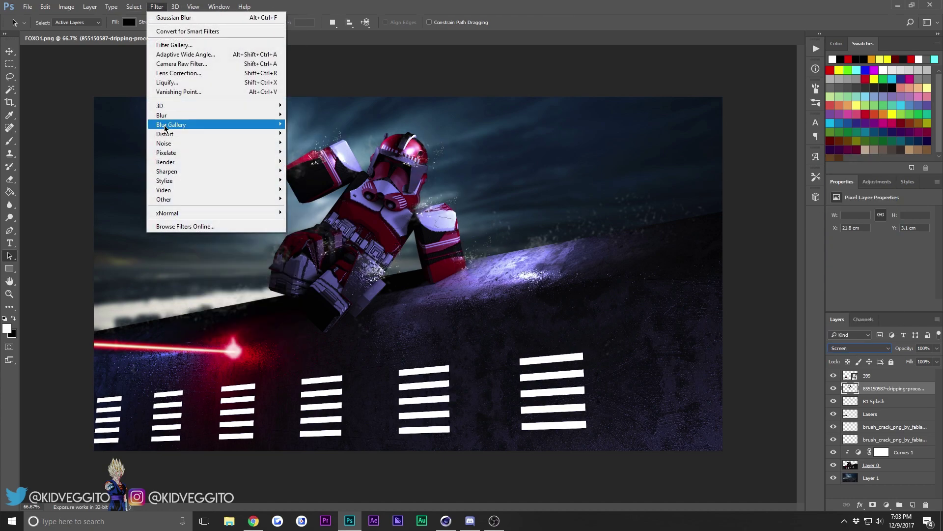
pyautogui.moveTo(245, 115)
pyautogui.click(313, 152)
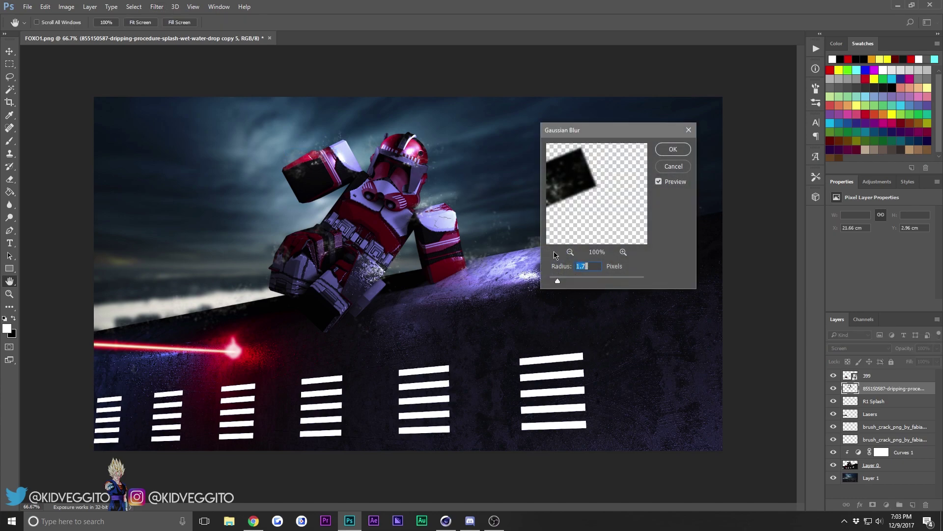
pyautogui.moveTo(557, 281); pyautogui.dragTo(554, 281)
pyautogui.click(672, 150)
# Switch to Chrome and examine the effects in the F O X reference artwork
pyautogui.click(252, 519)
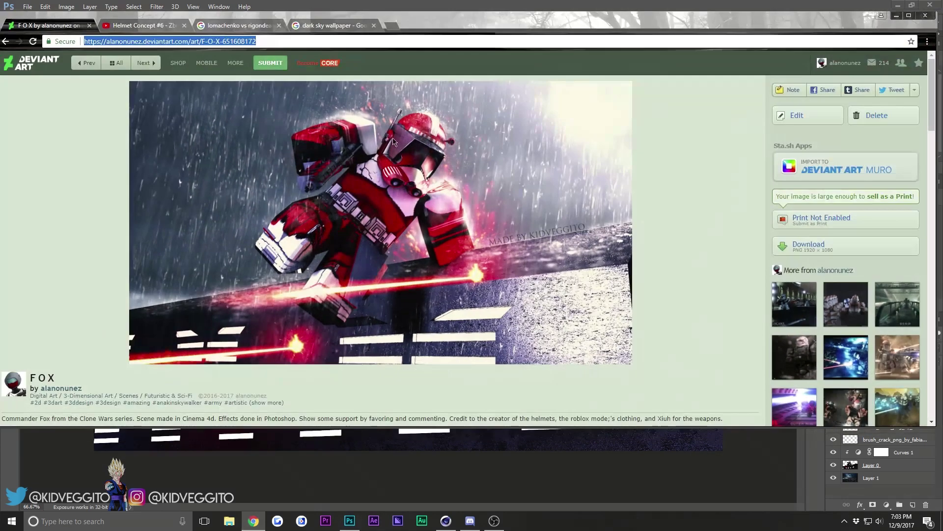
pyautogui.click(254, 520)
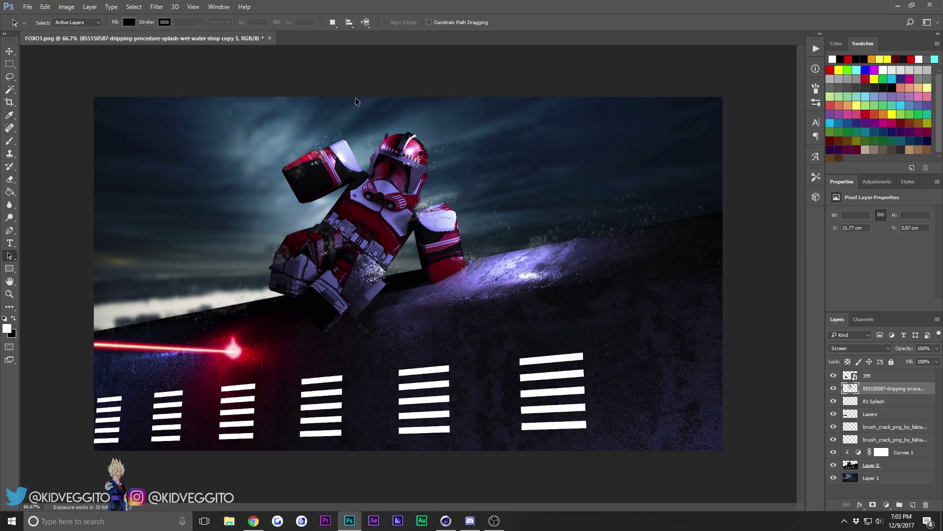
pyautogui.click(43, 9)
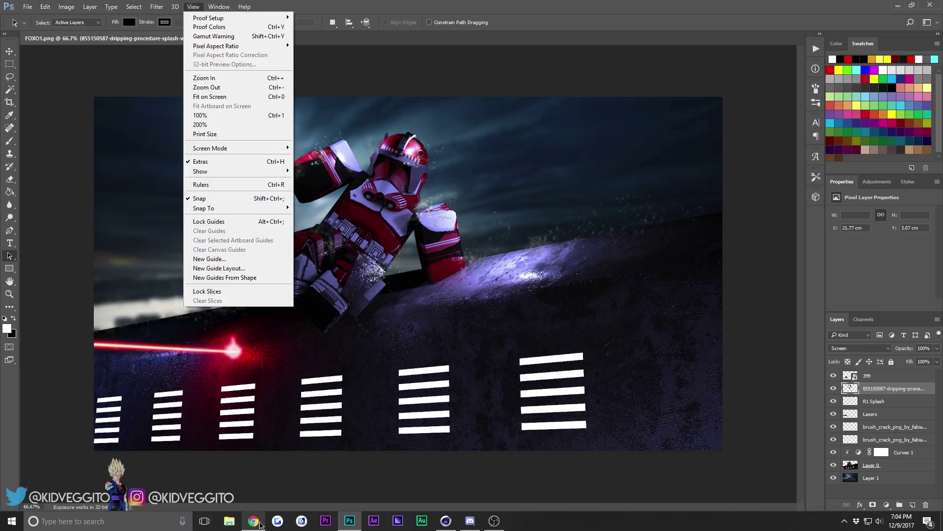
pyautogui.click(253, 520)
pyautogui.scroll(-3, 519, 299)
pyautogui.scroll(3, 519, 299)
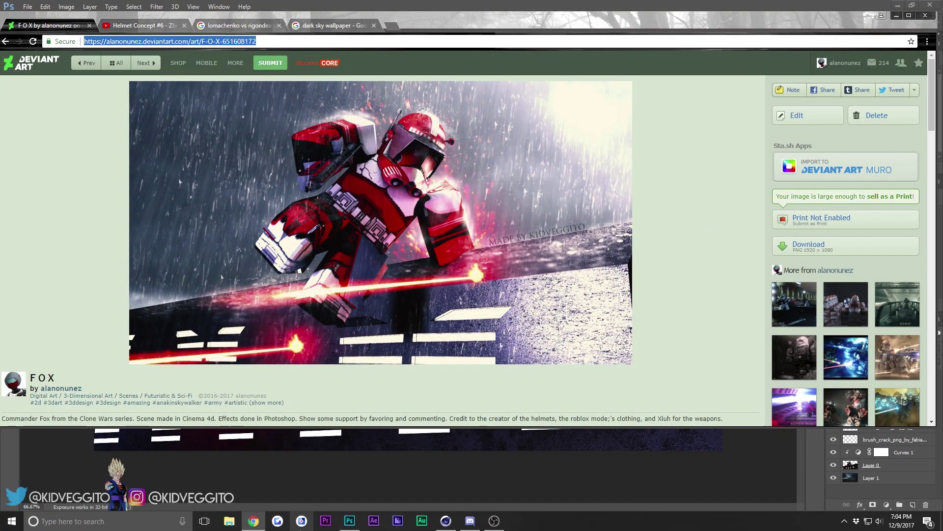
# Search Google Images for RAIN EFFECT in a new browser tab
pyautogui.click(392, 27)
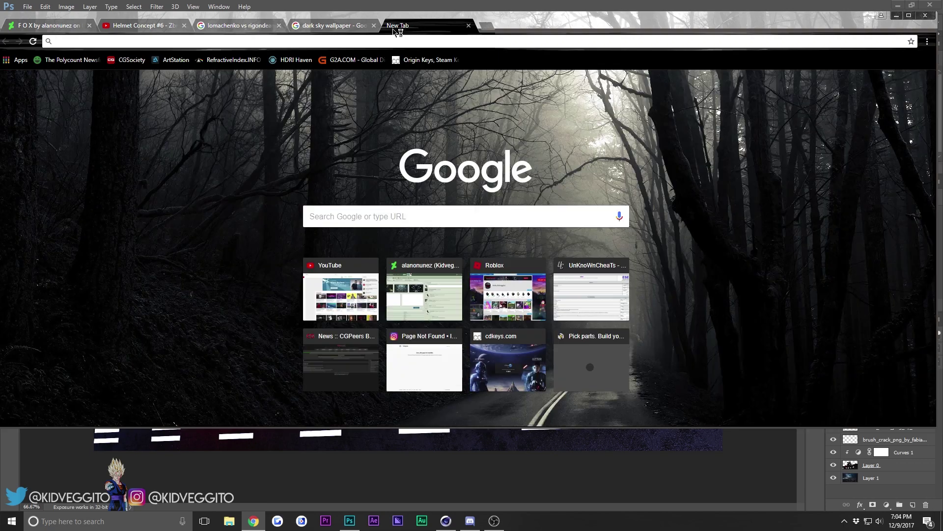
pyautogui.write('RAIN EFFECT')
pyautogui.press('Return')
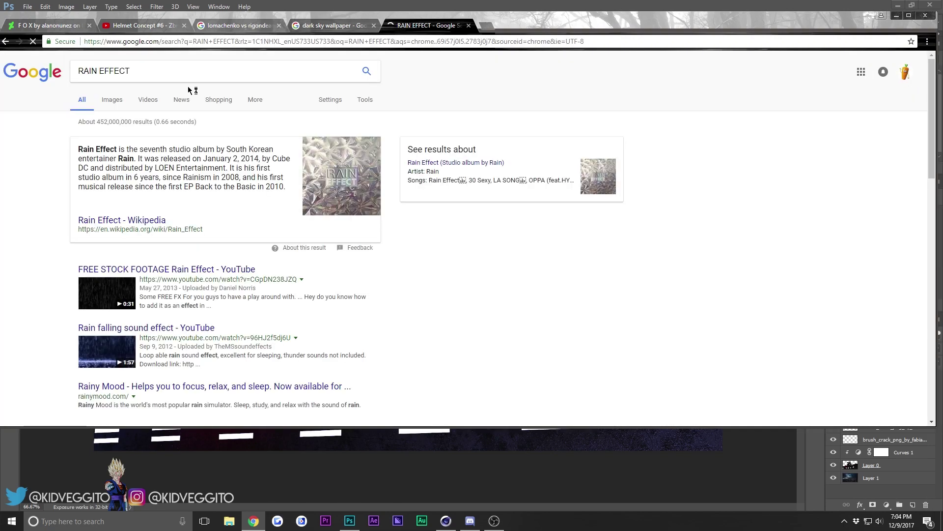
pyautogui.click(112, 100)
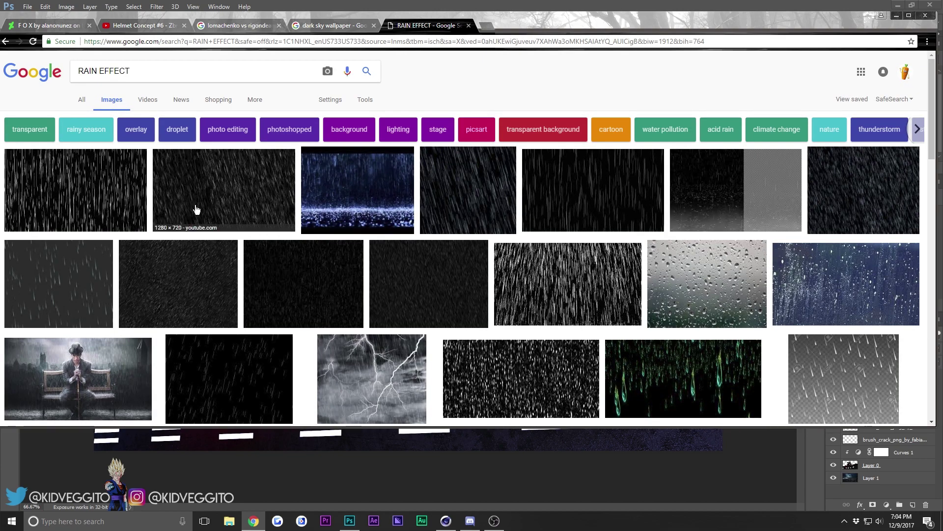
# Preview several rain overlays and their related images in the results to compare density and resolution
pyautogui.click(305, 289)
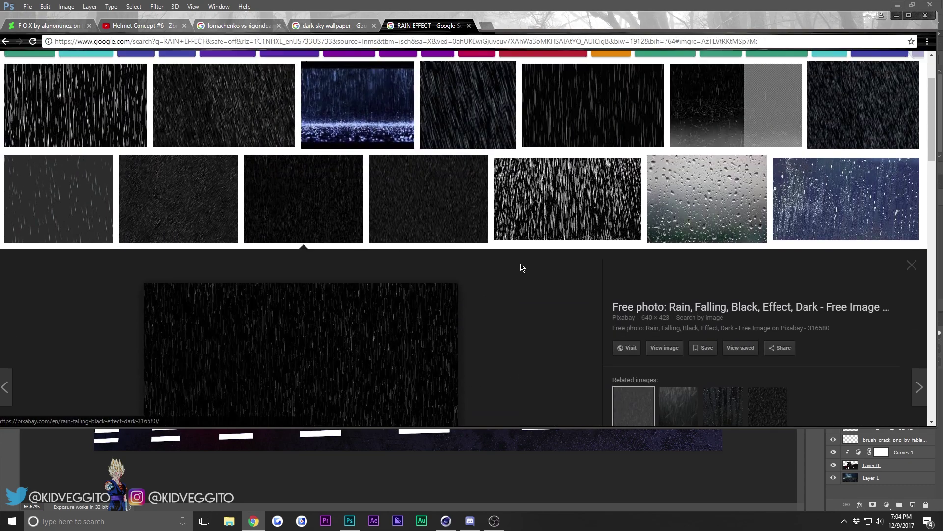
pyautogui.scroll(1, 521, 268)
pyautogui.click(583, 190)
pyautogui.scroll(3, 556, 122)
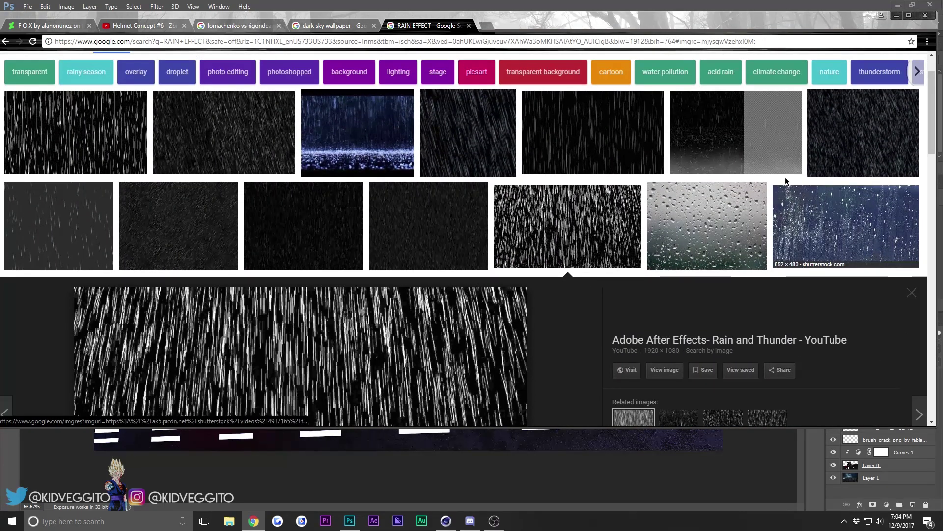
pyautogui.click(781, 136)
pyautogui.click(697, 293)
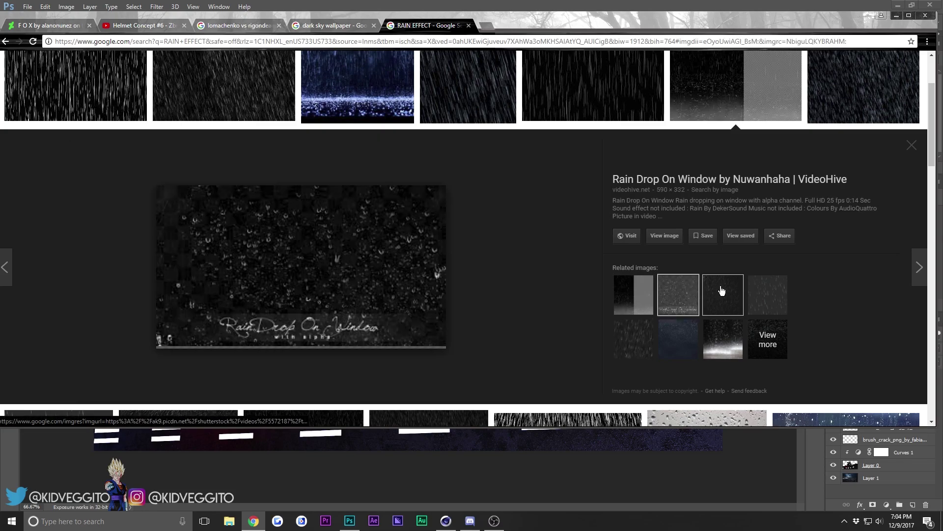
pyautogui.click(721, 291)
pyautogui.scroll(1, 359, 183)
pyautogui.click(358, 167)
pyautogui.click(206, 108)
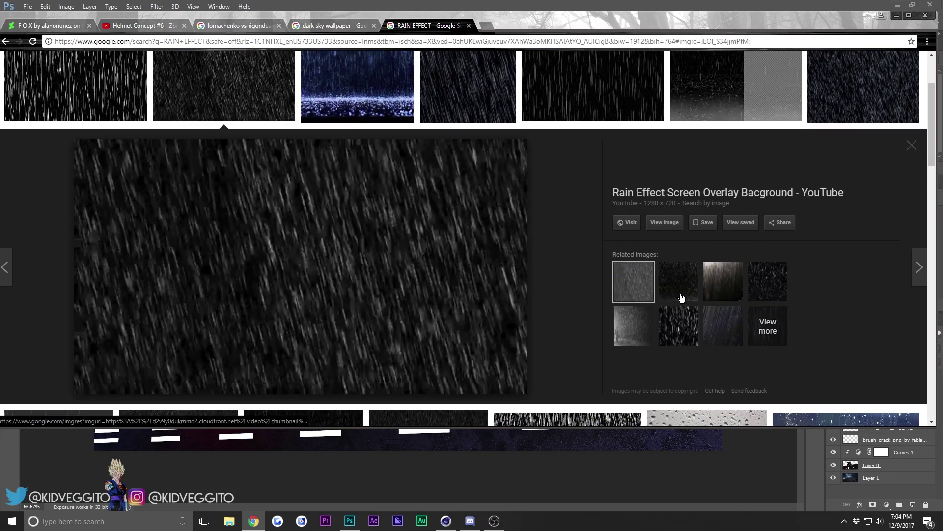
pyautogui.click(676, 283)
pyautogui.click(768, 290)
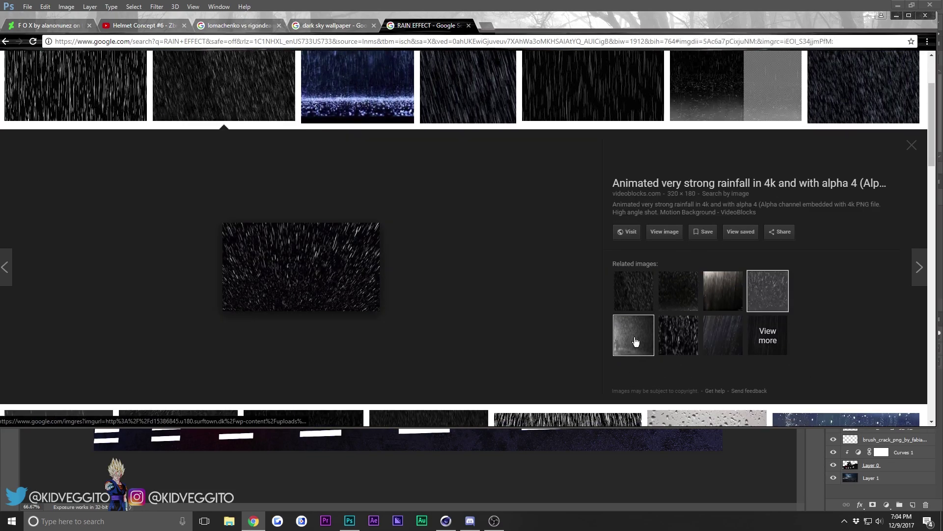
pyautogui.click(634, 336)
pyautogui.click(687, 321)
pyautogui.scroll(-5, 242, 263)
# Open the preview of Pixabay's black falling-rain photo and copy the image
pyautogui.click(280, 148)
pyautogui.scroll(-3, 253, 315)
pyautogui.scroll(7, 314, 198)
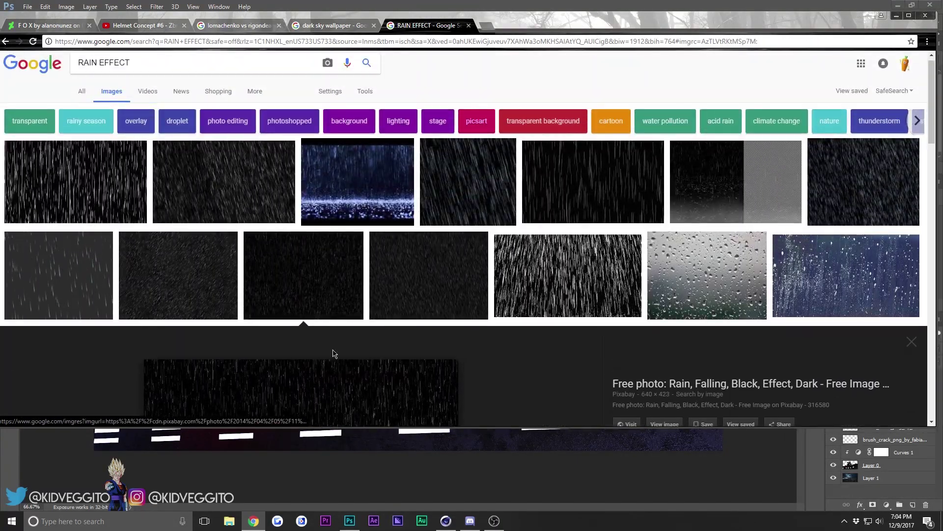
pyautogui.scroll(-5, 334, 339)
pyautogui.rightClick(344, 210)
pyautogui.click(370, 309)
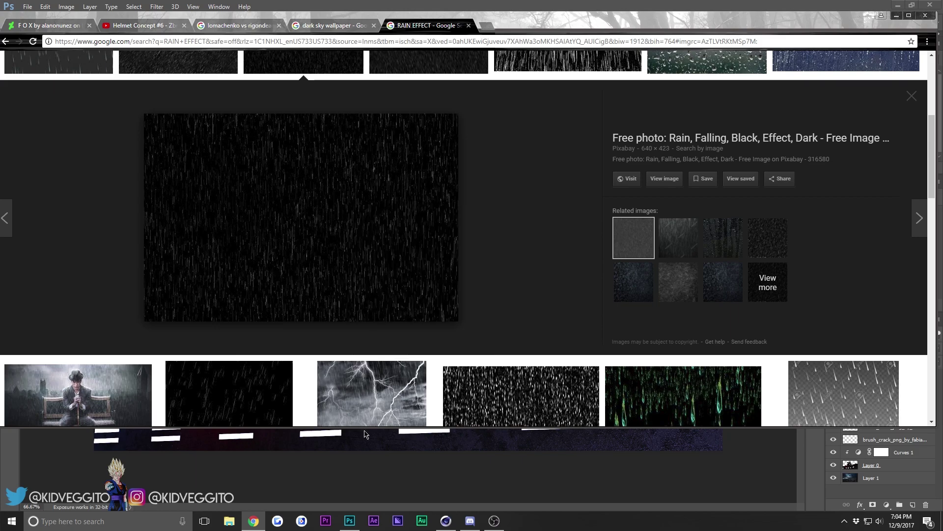
# Switch to Photoshop, paste the rain image as a new layer, and set its blend mode to Screen
pyautogui.click(350, 521)
pyautogui.click(44, 6)
pyautogui.click(78, 92)
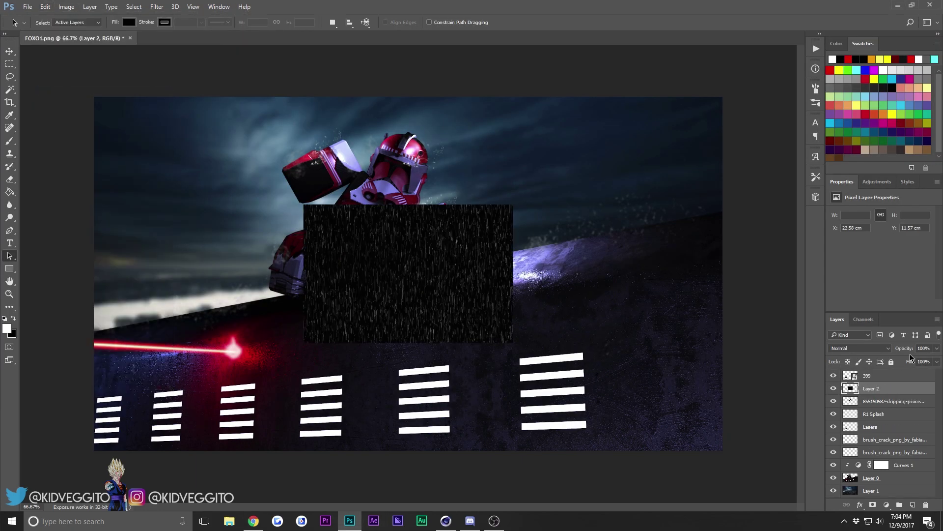
pyautogui.click(876, 348)
pyautogui.click(831, 215)
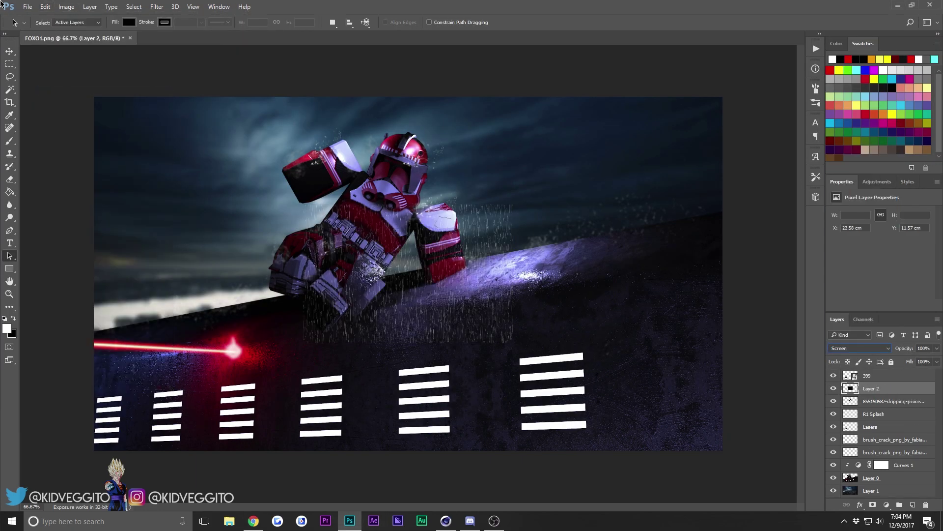
# Scale and reposition the rain layer with Free Transform until it covers the entire canvas, and apply the transformation
pyautogui.click(44, 6)
pyautogui.click(148, 206)
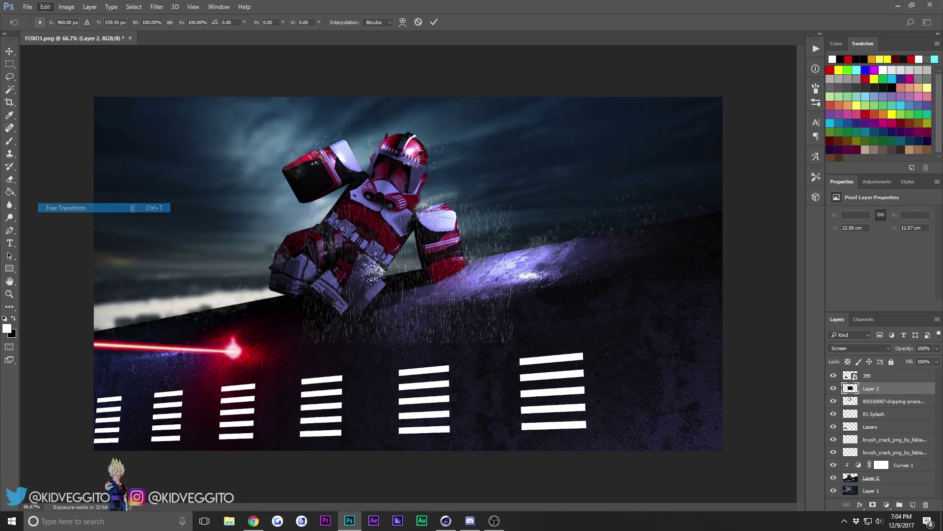
pyautogui.keyDown('shift'); pyautogui.moveTo(304, 205); pyautogui.dragTo(85, 59); pyautogui.keyUp('shift')
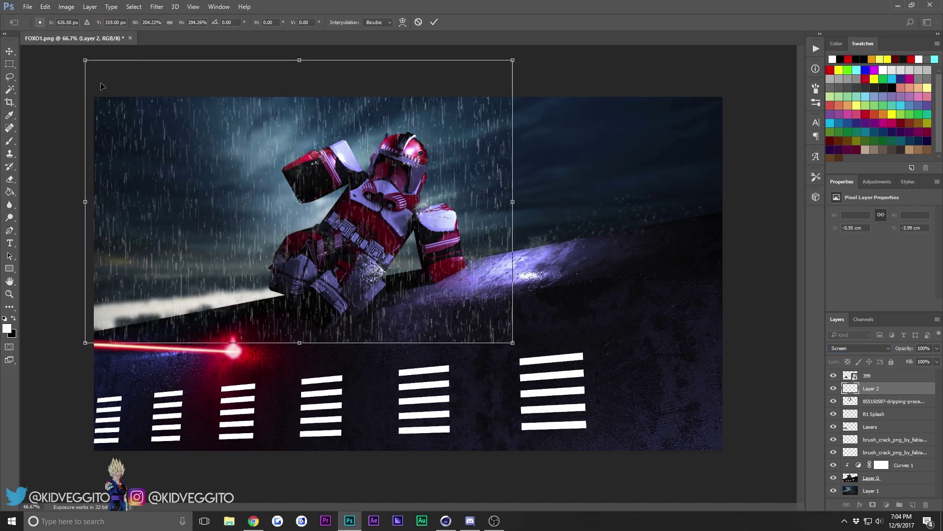
pyautogui.moveTo(288, 181); pyautogui.dragTo(337, 230)
pyautogui.moveTo(132, 112); pyautogui.dragTo(67, 83)
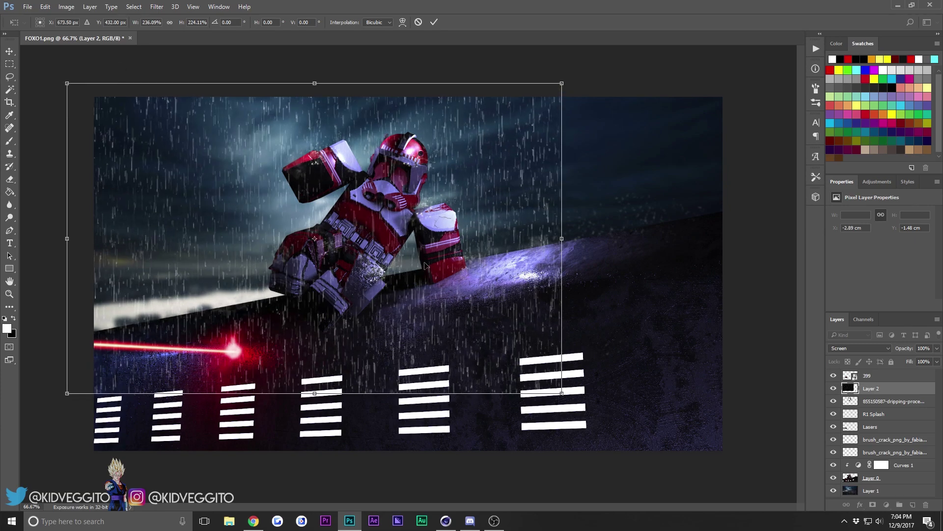
pyautogui.moveTo(559, 393); pyautogui.dragTo(722, 461)
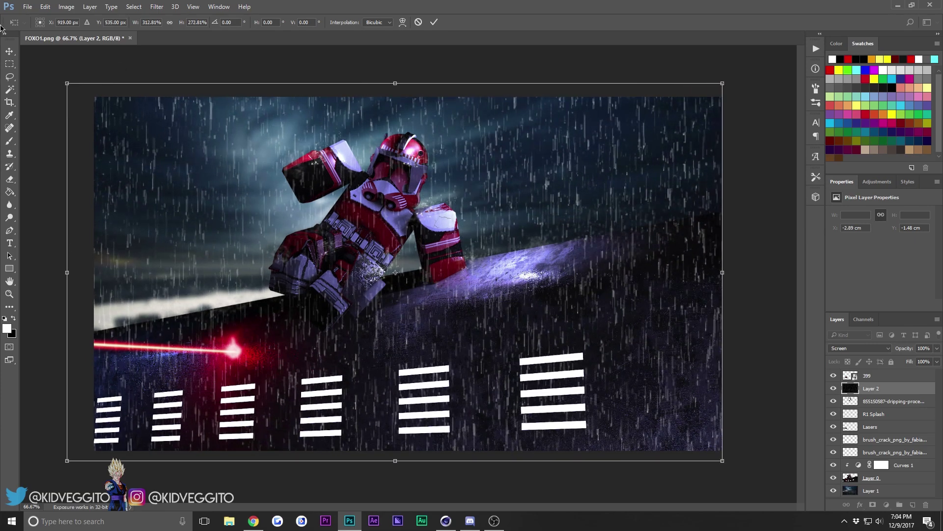
pyautogui.click(10, 51)
pyautogui.click(429, 197)
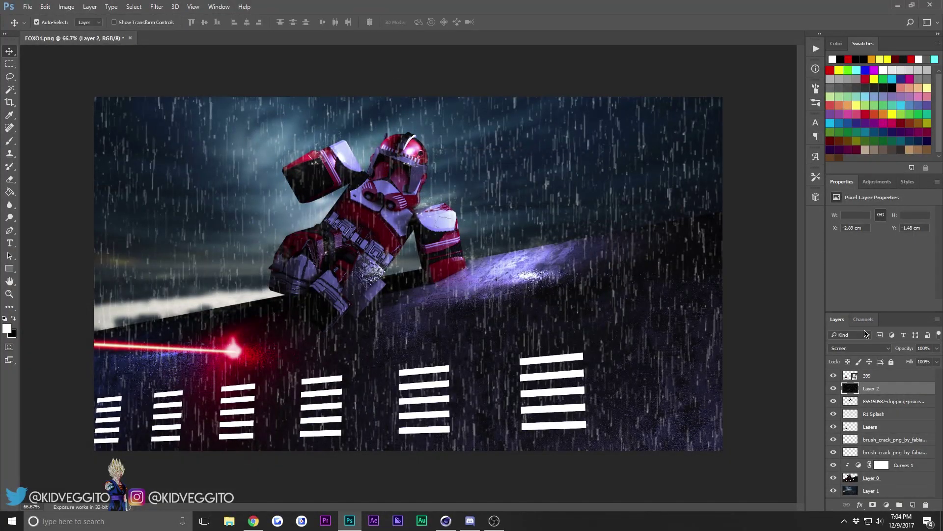
# Lower the rain layer's opacity to 18%
pyautogui.moveTo(904, 363); pyautogui.dragTo(900, 363)
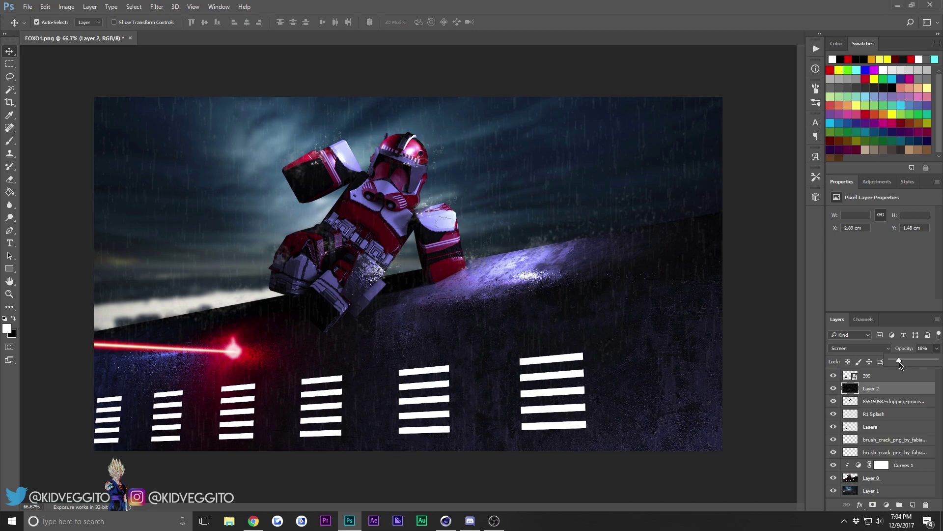
pyautogui.click(878, 387)
pyautogui.click(936, 348)
pyautogui.click(898, 389)
# Apply a Gaussian Blur with a radius of 3.0 pixels to the rain layer
pyautogui.click(156, 6)
pyautogui.moveTo(246, 115)
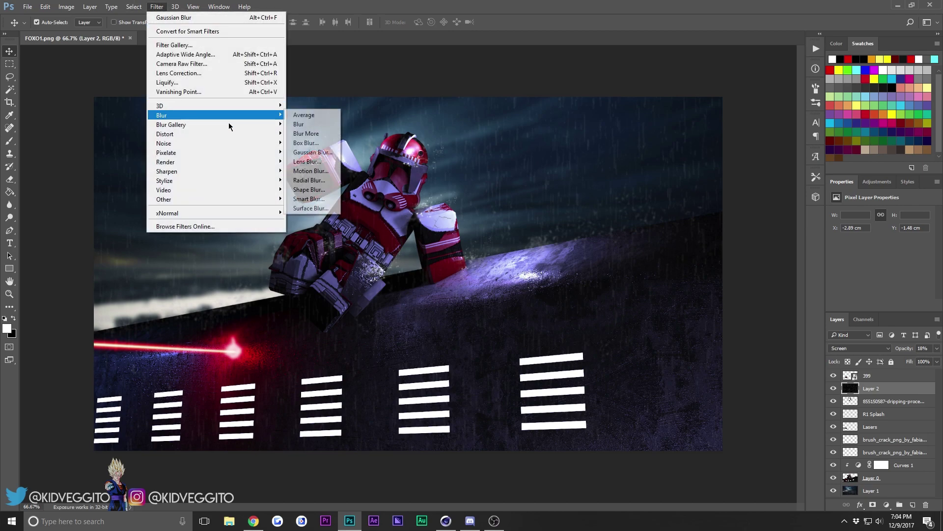
pyautogui.click(331, 153)
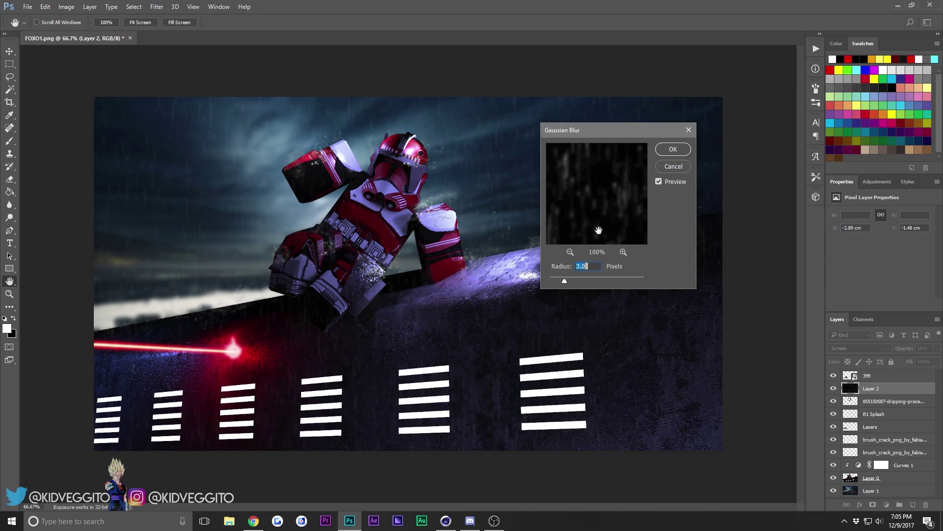
pyautogui.click(665, 151)
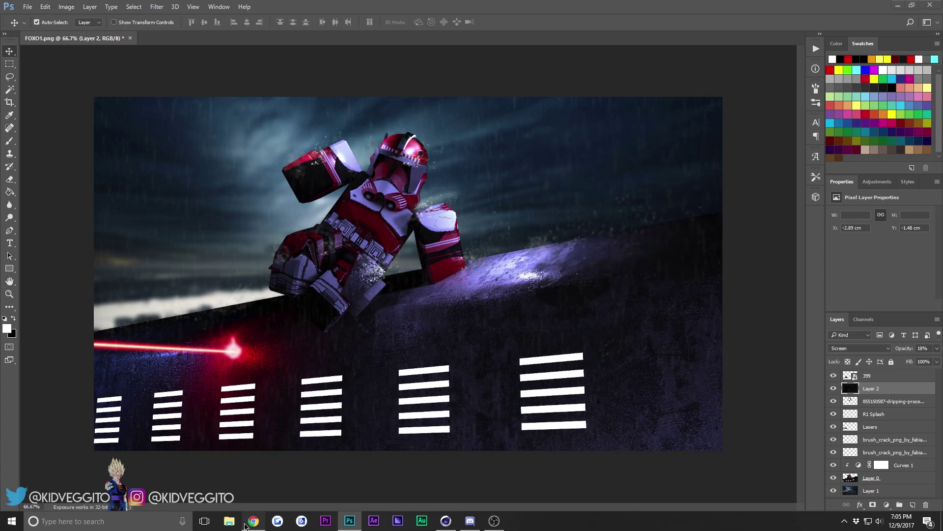
# Switch to Chrome, browse the related rain images, and copy the pimentona "Raindrops Recipe for Happiness" picture
pyautogui.click(253, 520)
pyautogui.click(713, 239)
pyautogui.click(755, 241)
pyautogui.click(632, 243)
pyautogui.click(734, 251)
pyautogui.rightClick(160, 176)
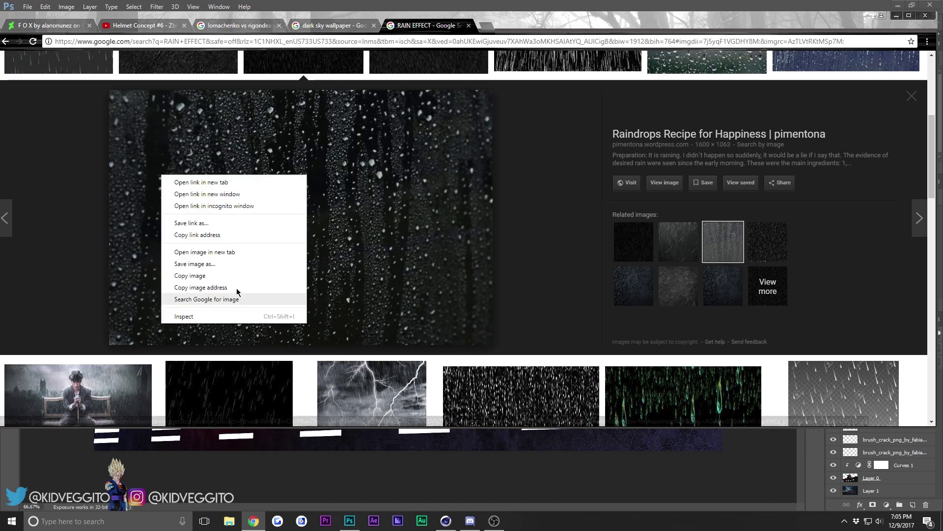
pyautogui.click(219, 275)
# Switch to Photoshop, paste the raindrops picture as a new layer, and shrink it to a small patch beside the trooper's visor
pyautogui.click(349, 520)
pyautogui.click(45, 6)
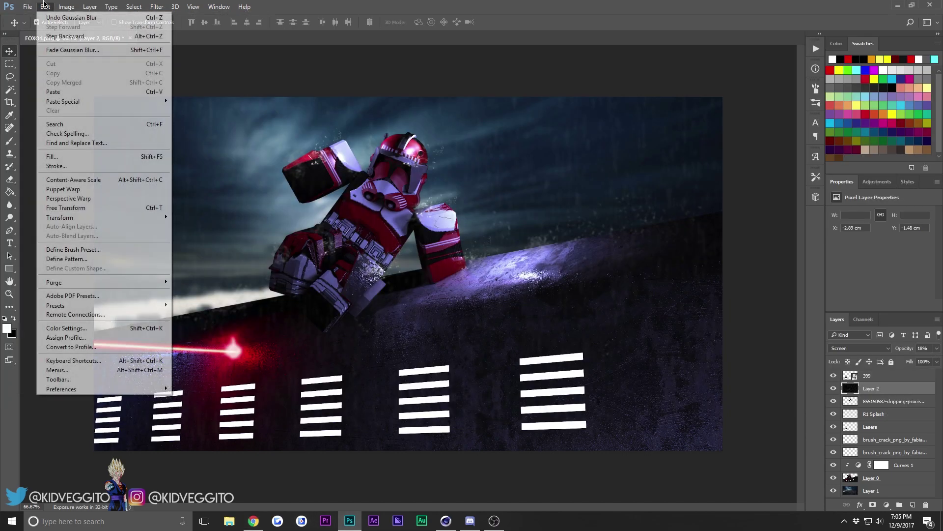
pyautogui.click(54, 92)
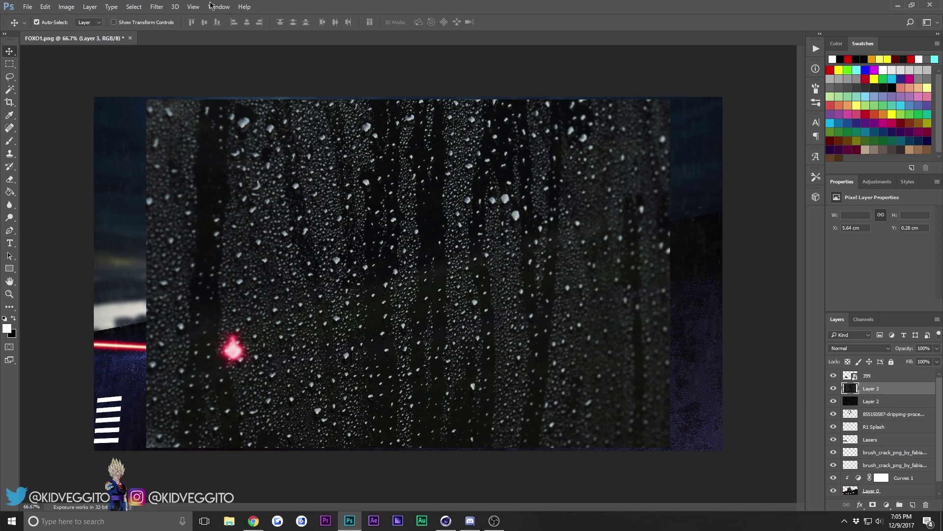
pyautogui.click(45, 7)
pyautogui.click(64, 205)
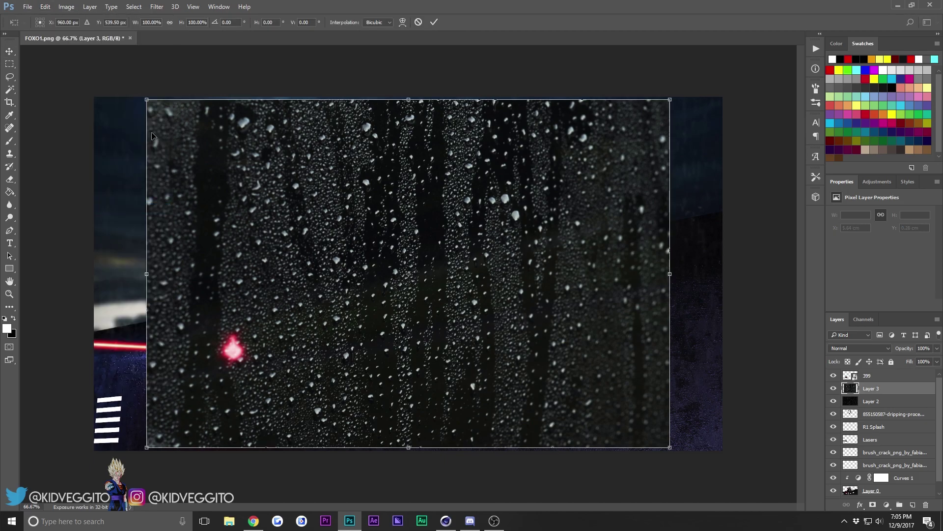
pyautogui.moveTo(149, 100); pyautogui.dragTo(377, 166)
pyautogui.click(11, 53)
pyautogui.press('Return')
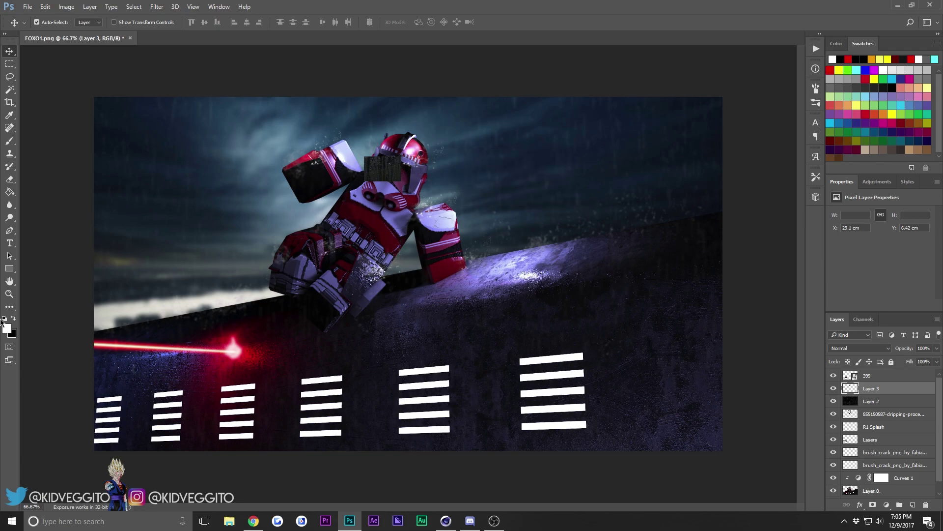
# Rotate the raindrops patch about 28° and move it over the helmet's visor to match its tilt
pyautogui.click(14, 285)
pyautogui.click(11, 295)
pyautogui.click(41, 24)
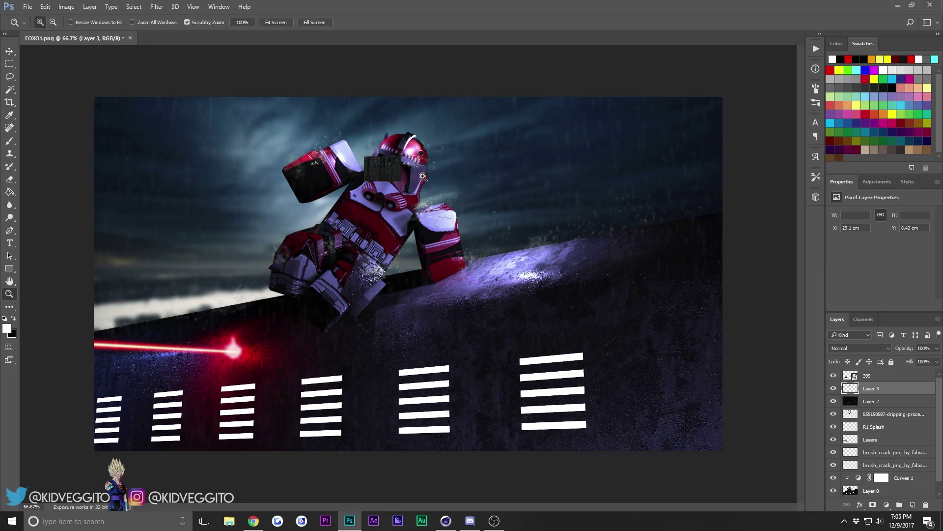
pyautogui.click(420, 175)
pyautogui.click(421, 175)
pyautogui.click(326, 93)
pyautogui.click(326, 93)
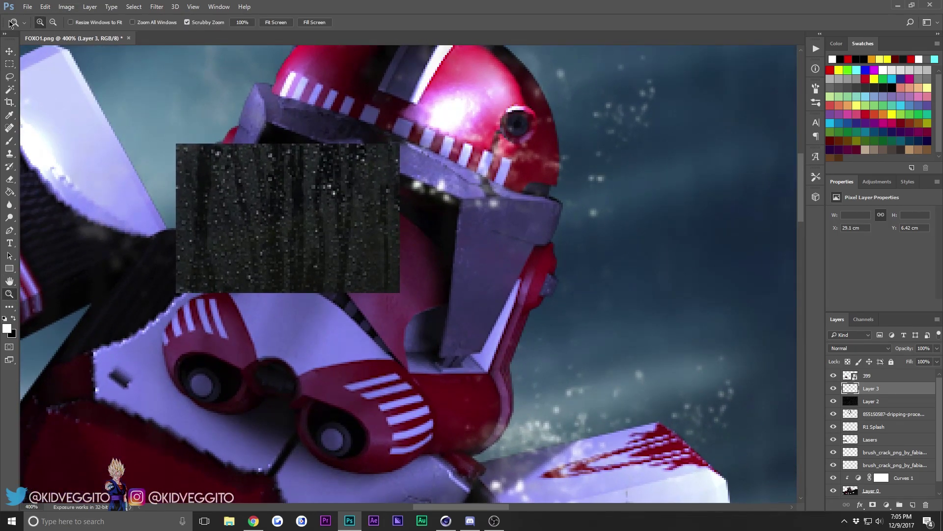
pyautogui.click(9, 52)
pyautogui.click(45, 7)
pyautogui.click(67, 208)
pyautogui.moveTo(346, 95); pyautogui.dragTo(403, 131)
pyautogui.moveTo(326, 196); pyautogui.dragTo(373, 204)
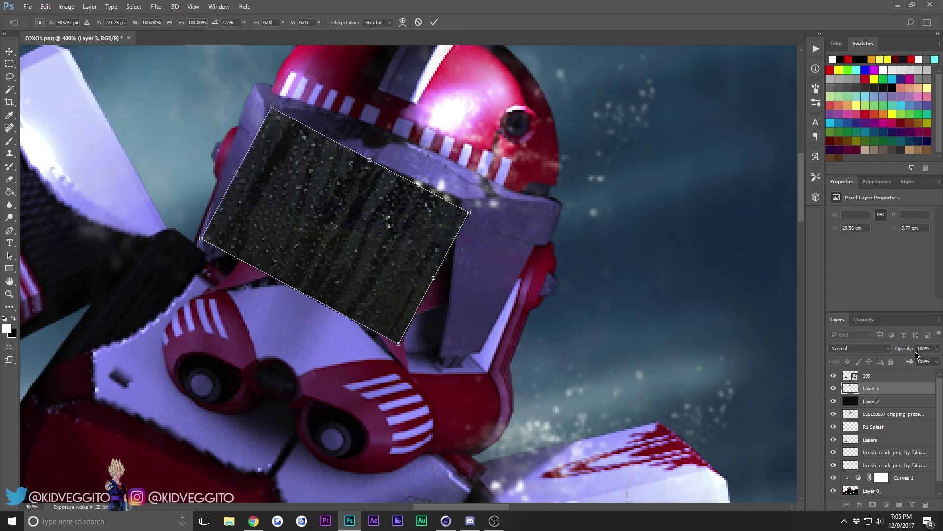
# Set the raindrops layer's opacity to 40%, shift the patch slightly lower on the visor, and apply the transformation
pyautogui.click(937, 349)
pyautogui.moveTo(936, 360); pyautogui.dragTo(914, 362)
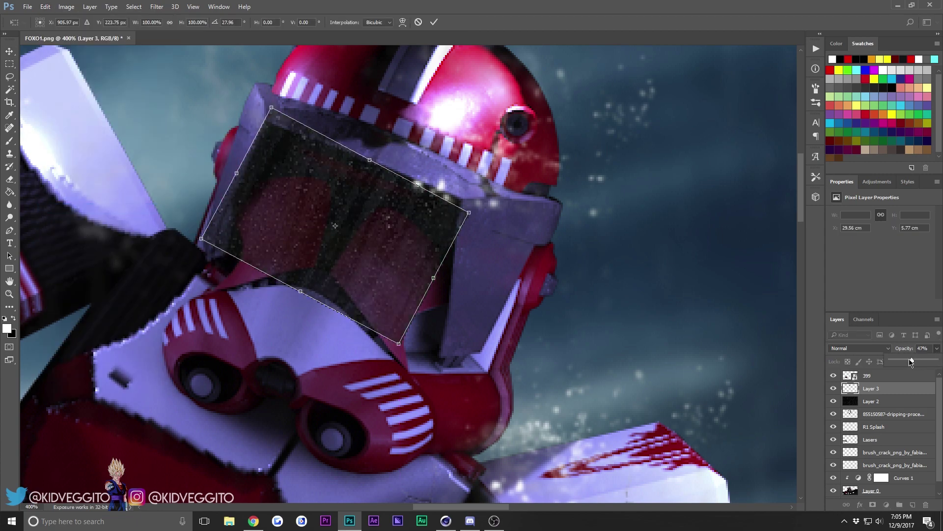
pyautogui.moveTo(411, 211)
pyautogui.mouseDown()
pyautogui.moveTo(422, 222)
pyautogui.moveTo(411, 225)
pyautogui.mouseUp()
pyautogui.click(10, 50)
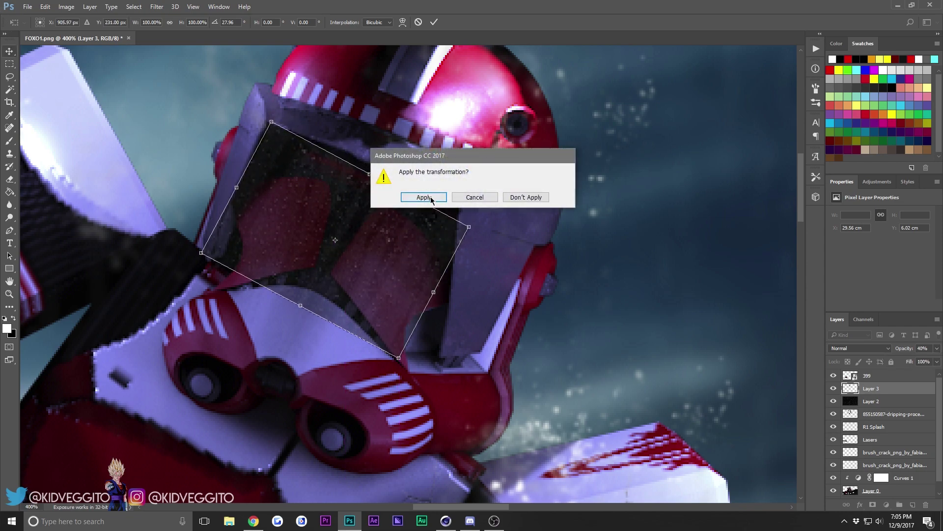
pyautogui.click(425, 196)
# Erase the raindrops from the red visor lenses and everything outside the dark visor area using a 10 px eraser
pyautogui.click(10, 180)
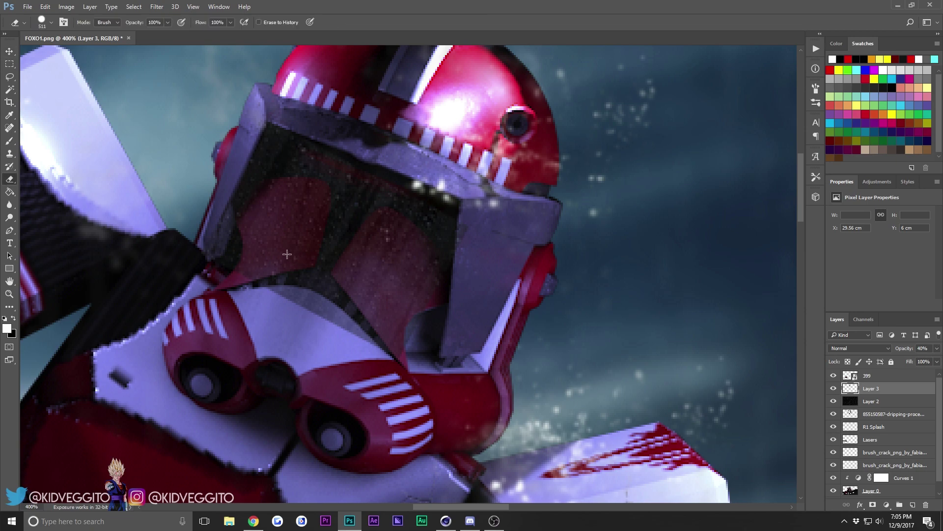
pyautogui.click(40, 23)
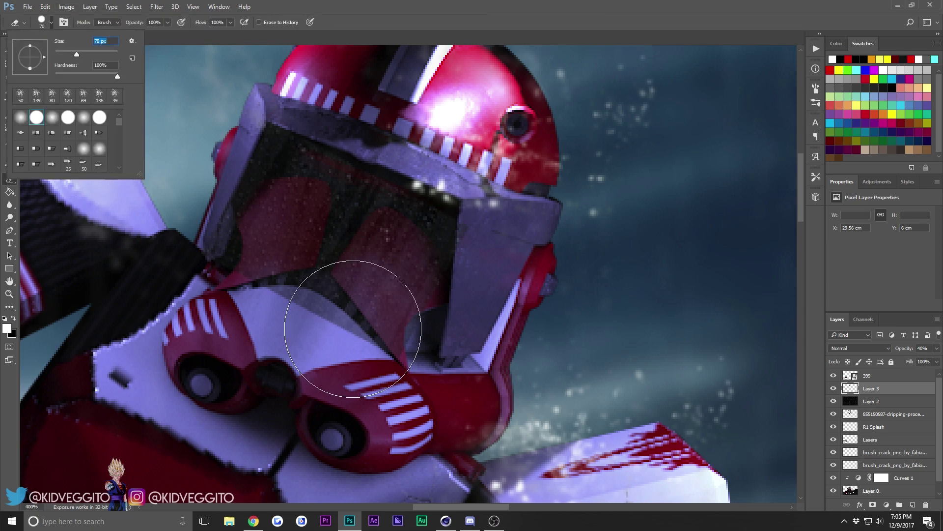
pyautogui.moveTo(66, 56); pyautogui.dragTo(61, 55)
pyautogui.moveTo(231, 214)
pyautogui.mouseDown()
pyautogui.moveTo(225, 255)
pyautogui.moveTo(277, 195)
pyautogui.moveTo(242, 194)
pyautogui.moveTo(322, 195)
pyautogui.moveTo(296, 245)
pyautogui.moveTo(272, 229)
pyautogui.moveTo(293, 236)
pyautogui.moveTo(233, 249)
pyautogui.moveTo(243, 265)
pyautogui.moveTo(293, 258)
pyautogui.mouseUp()
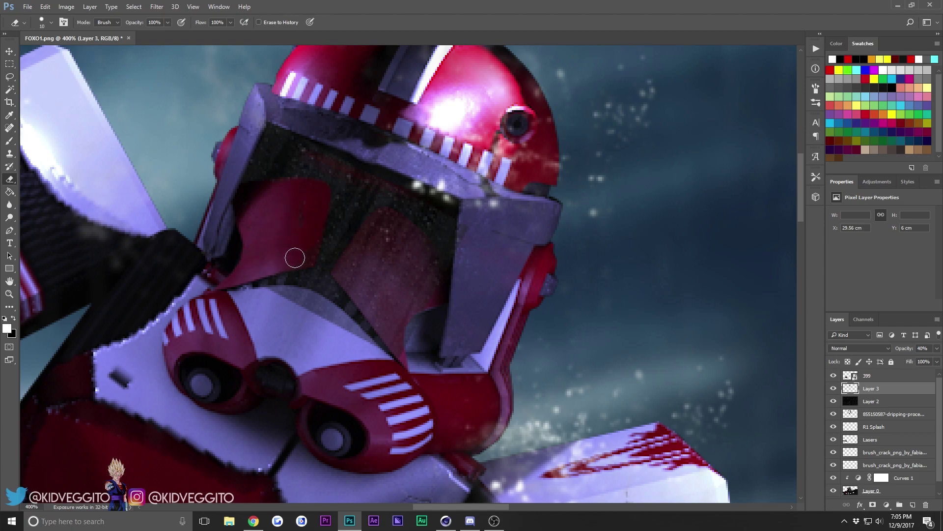
pyautogui.moveTo(242, 201)
pyautogui.mouseDown()
pyautogui.moveTo(272, 130)
pyautogui.moveTo(401, 185)
pyautogui.moveTo(448, 212)
pyautogui.moveTo(466, 240)
pyautogui.moveTo(406, 350)
pyautogui.moveTo(388, 352)
pyautogui.moveTo(238, 294)
pyautogui.moveTo(329, 289)
pyautogui.moveTo(320, 281)
pyautogui.moveTo(220, 268)
pyautogui.moveTo(212, 282)
pyautogui.moveTo(365, 292)
pyautogui.moveTo(343, 273)
pyautogui.mouseUp()
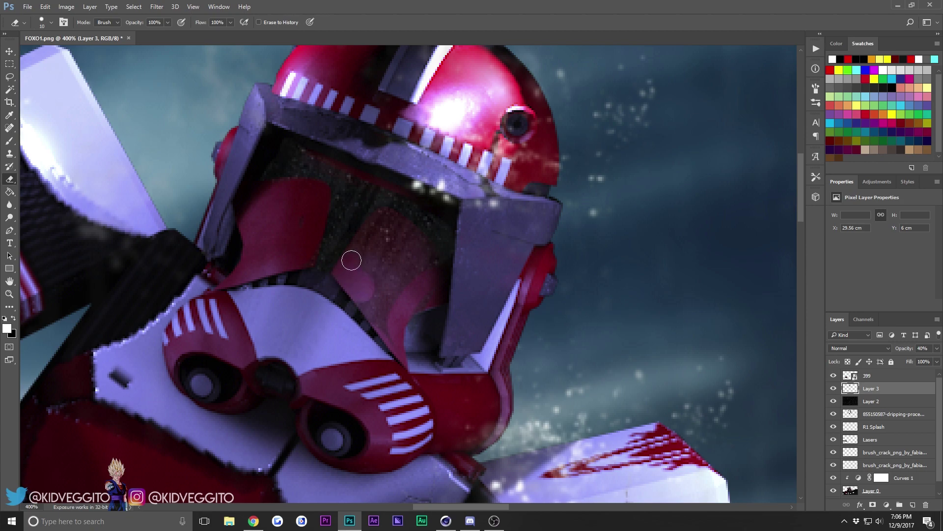
pyautogui.moveTo(370, 231)
pyautogui.mouseDown()
pyautogui.moveTo(384, 219)
pyautogui.moveTo(432, 250)
pyautogui.moveTo(417, 295)
pyautogui.moveTo(337, 311)
pyautogui.mouseUp()
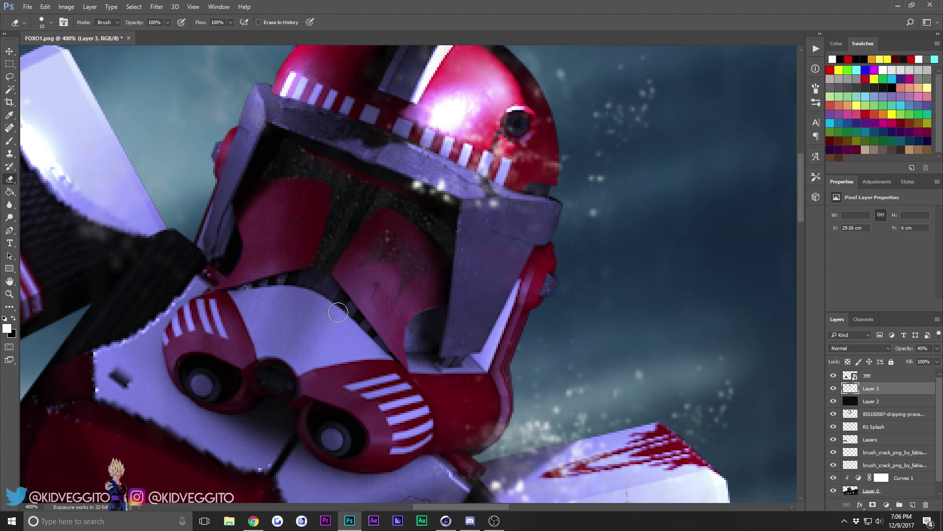
pyautogui.moveTo(391, 238)
pyautogui.mouseDown()
pyautogui.moveTo(393, 289)
pyautogui.moveTo(388, 244)
pyautogui.moveTo(420, 255)
pyautogui.mouseUp()
pyautogui.moveTo(306, 219); pyautogui.dragTo(304, 246)
# Raise the raindrops layer's opacity to 49% while viewing the whole image
pyautogui.click(9, 294)
pyautogui.click(53, 23)
pyautogui.click(67, 87)
pyautogui.click(64, 90)
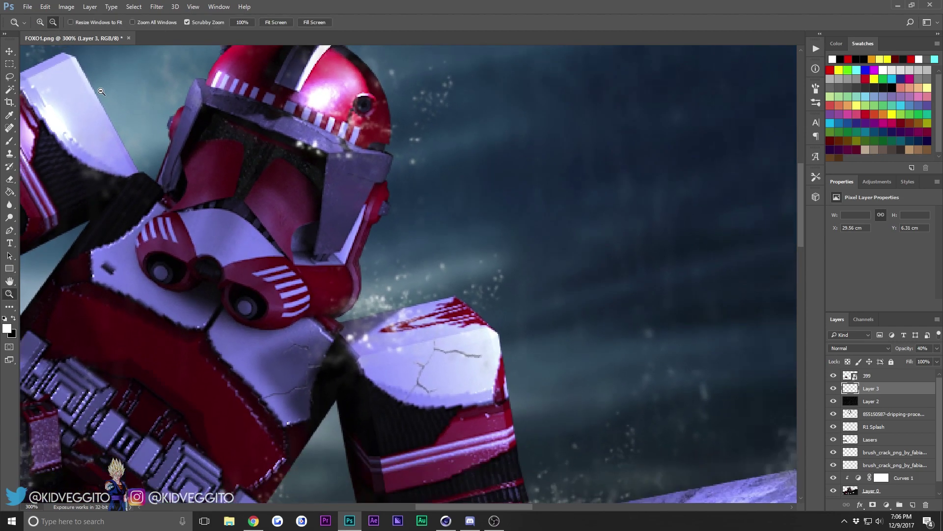
pyautogui.click(63, 90)
pyautogui.click(63, 90)
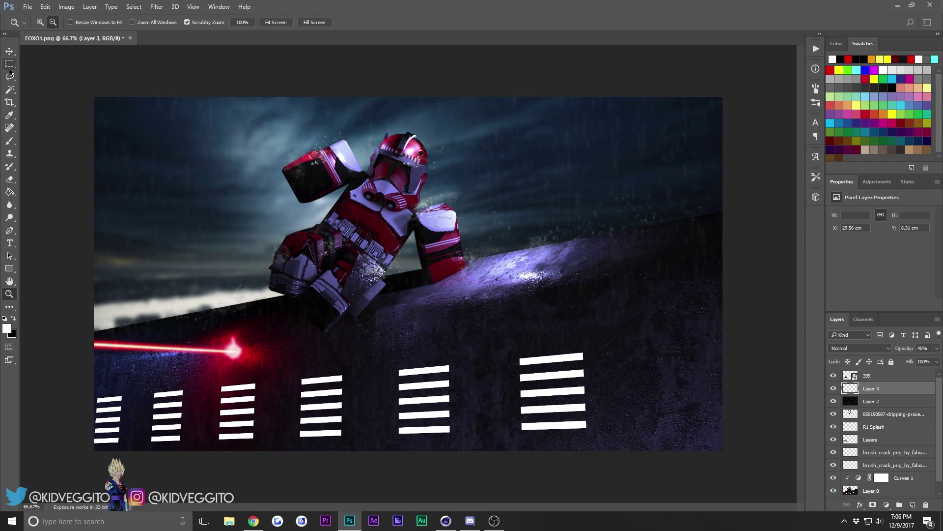
pyautogui.click(9, 52)
pyautogui.click(936, 348)
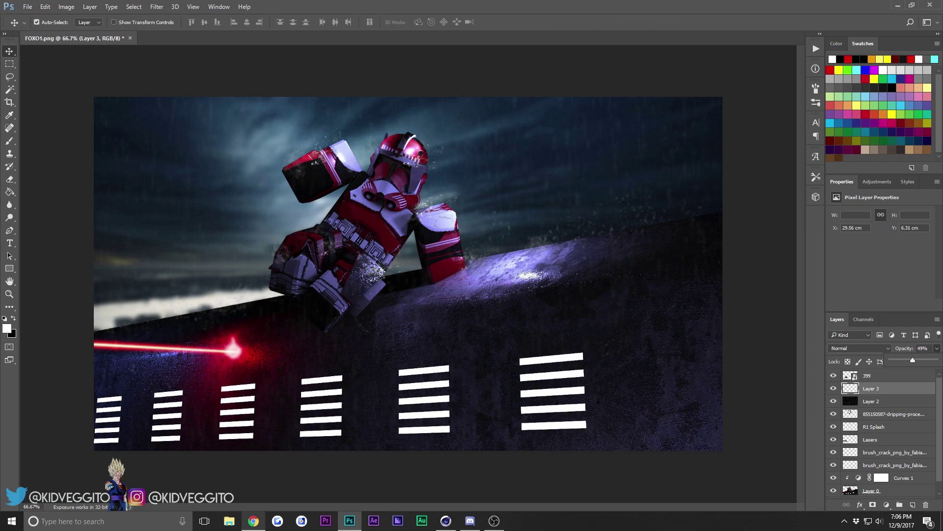
# Add a new empty layer above the 399 layer
pyautogui.click(913, 505)
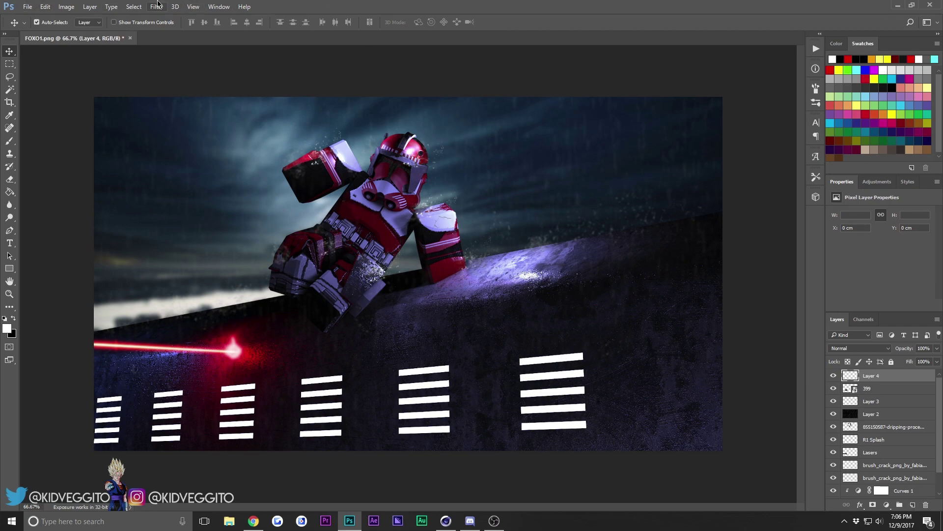
# Try the Median and Add Noise filters on the new empty layer
pyautogui.click(158, 6)
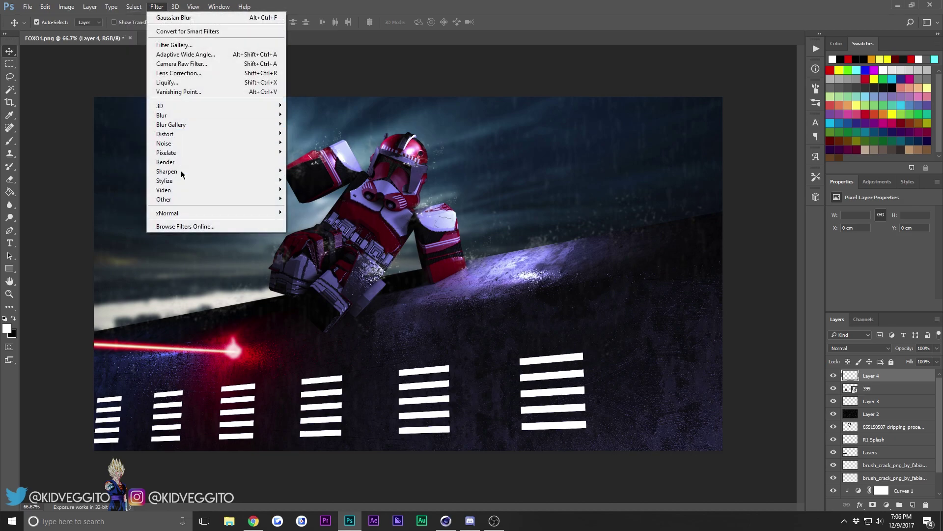
pyautogui.moveTo(176, 145)
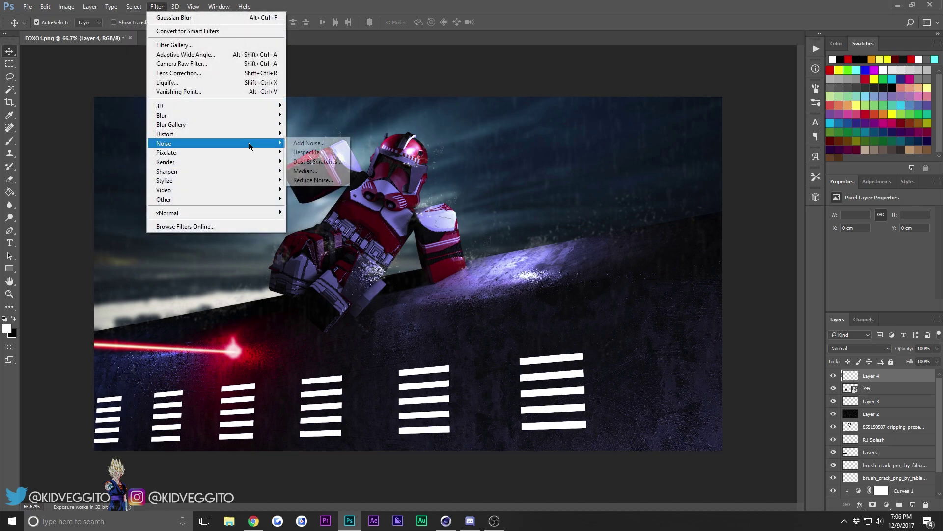
pyautogui.click(304, 171)
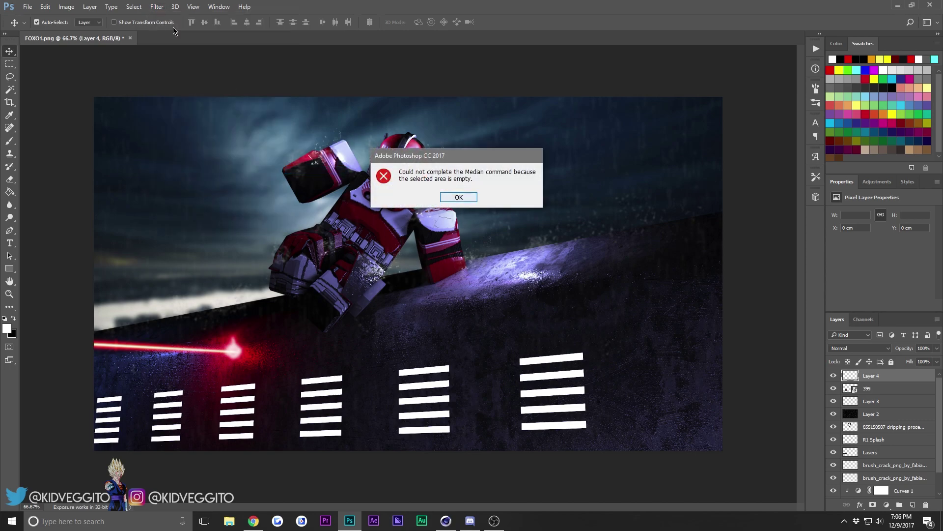
pyautogui.click(458, 197)
pyautogui.click(157, 7)
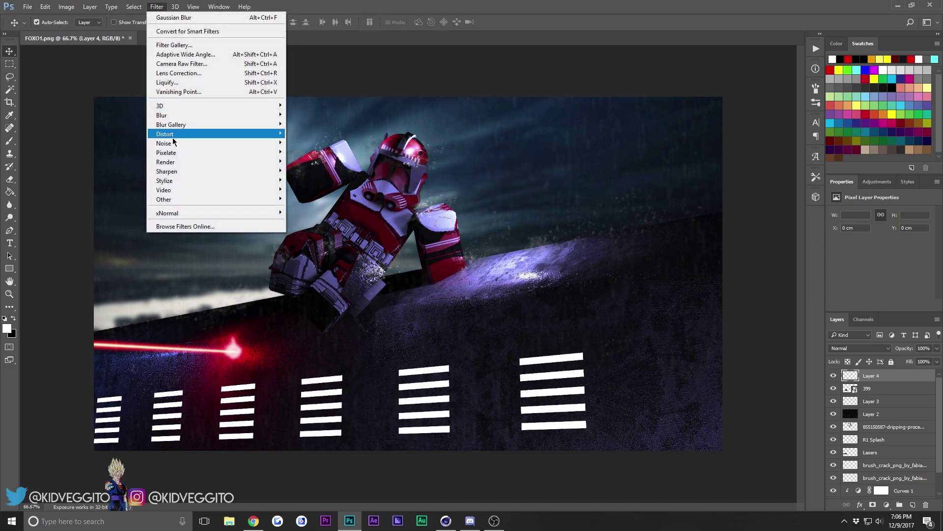
pyautogui.moveTo(193, 143)
pyautogui.click(309, 143)
pyautogui.click(456, 198)
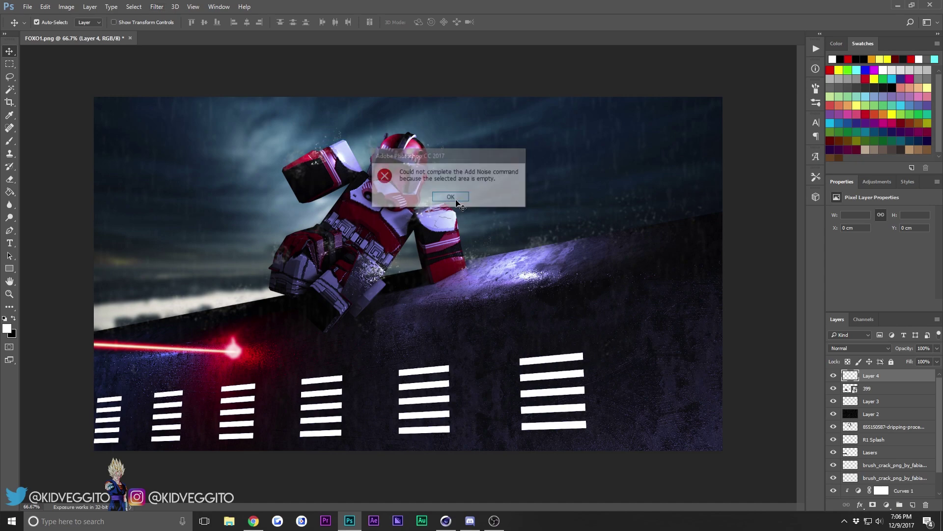
# Fill the new empty layer with white and add monochromatic noise with uniform distribution at about 342.53%
pyautogui.click(9, 192)
pyautogui.click(379, 228)
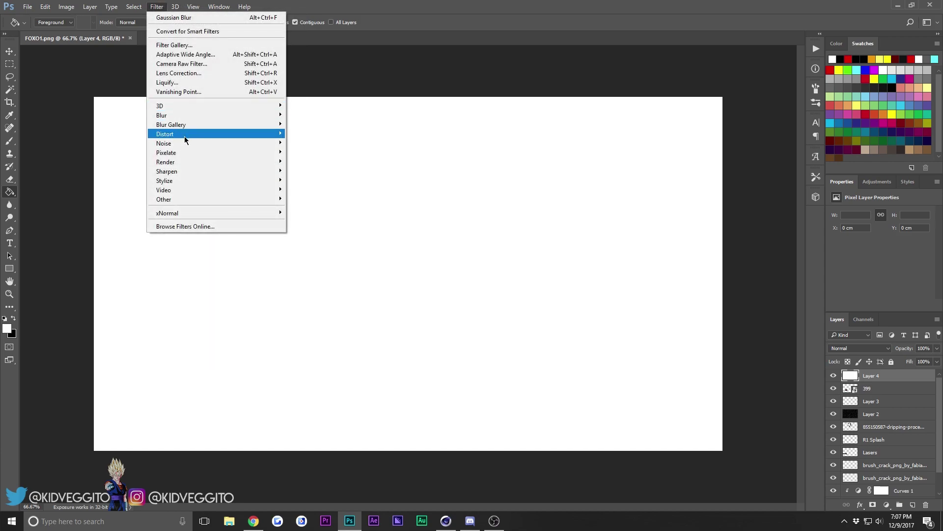
pyautogui.moveTo(220, 142)
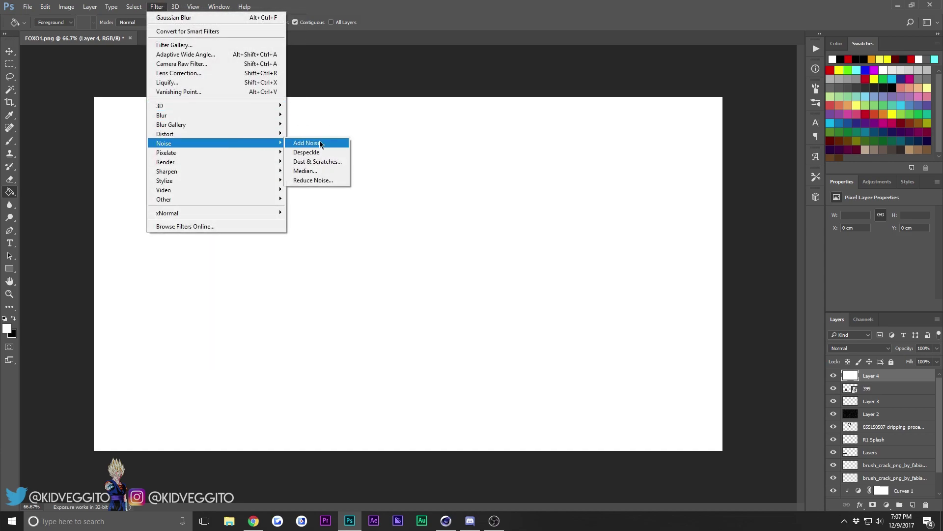
pyautogui.click(307, 142)
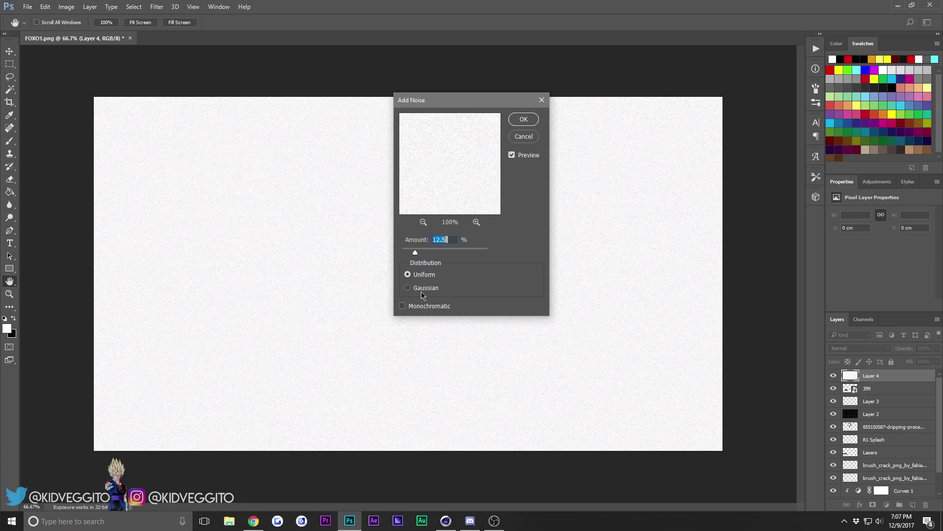
pyautogui.moveTo(421, 253); pyautogui.dragTo(458, 256)
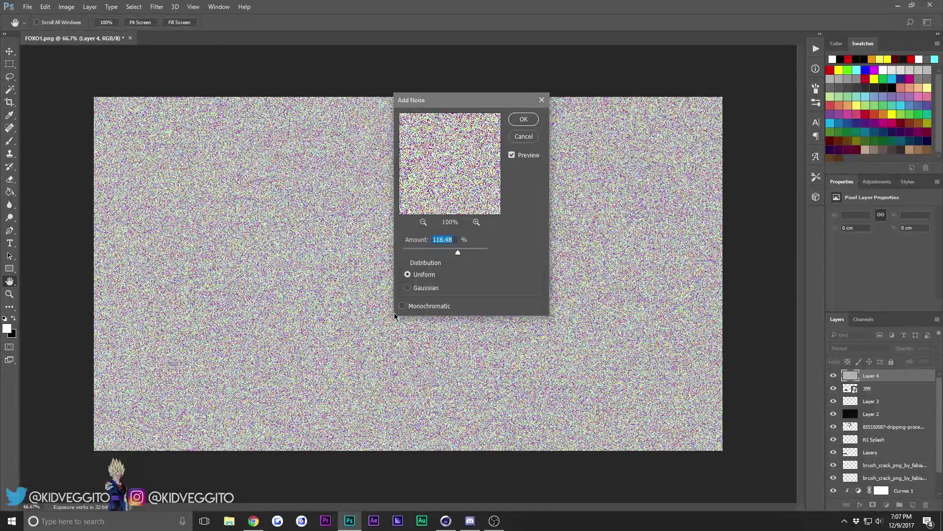
pyautogui.moveTo(461, 254); pyautogui.dragTo(488, 256)
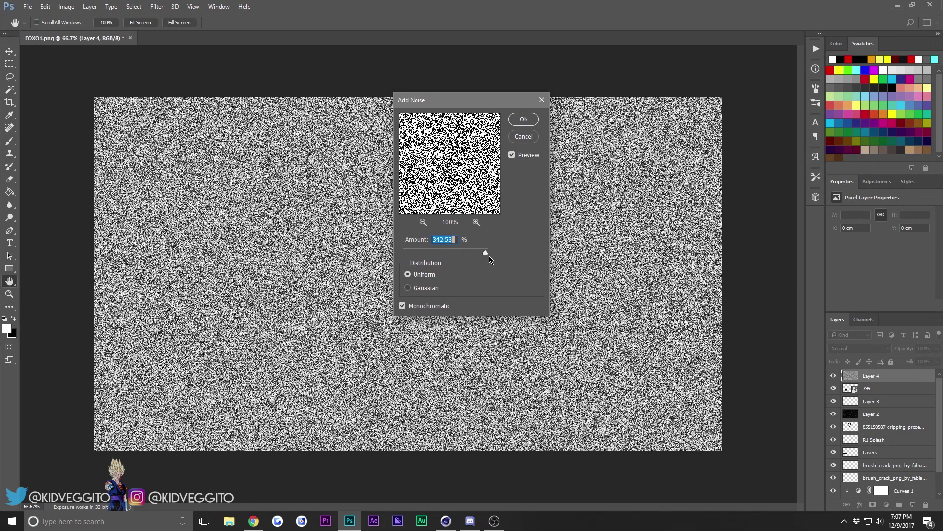
pyautogui.click(524, 120)
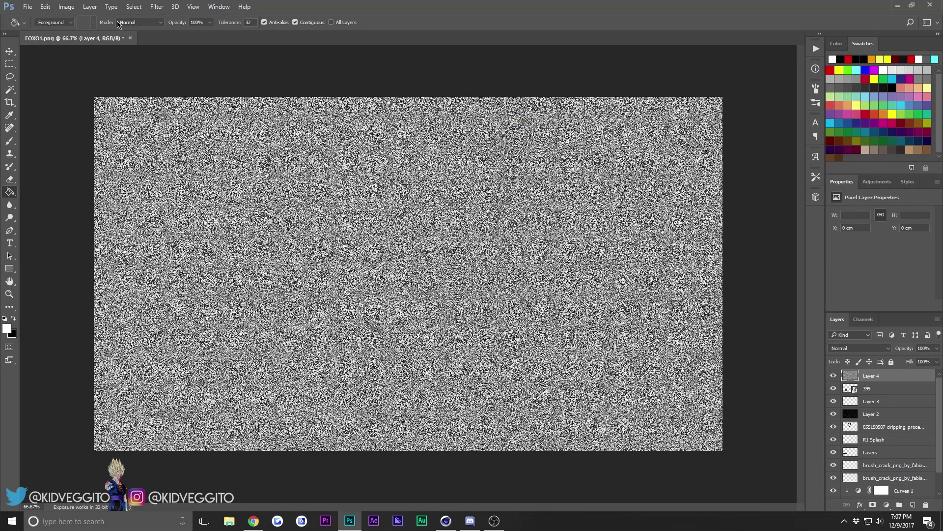
# Scale the noise layer to 1000% in width and height and set its blend mode to Screen
pyautogui.click(46, 6)
pyautogui.click(99, 207)
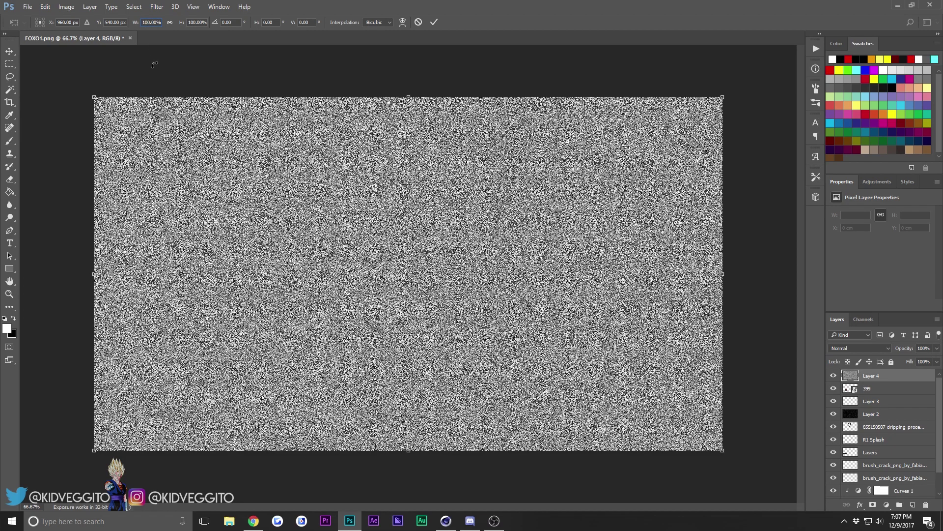
pyautogui.write('0')
pyautogui.click(193, 21)
pyautogui.write('0')
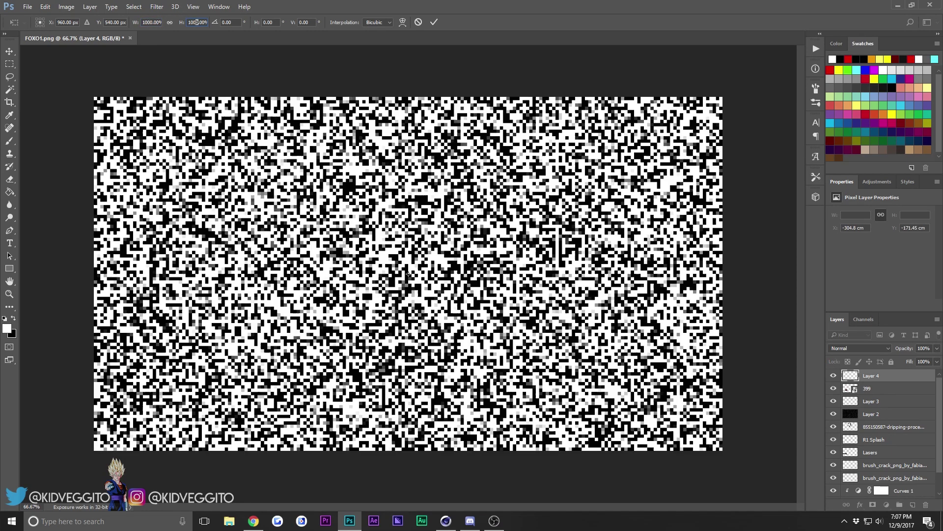
pyautogui.click(9, 51)
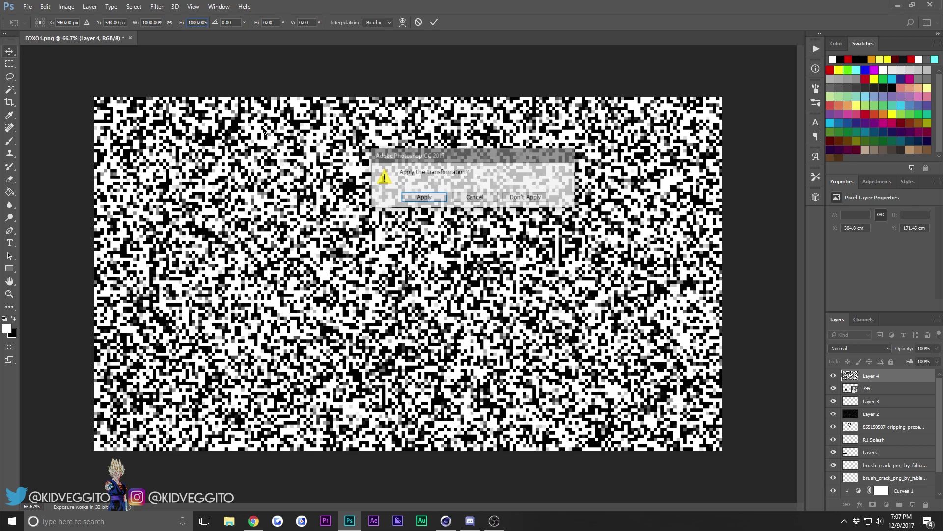
pyautogui.click(418, 197)
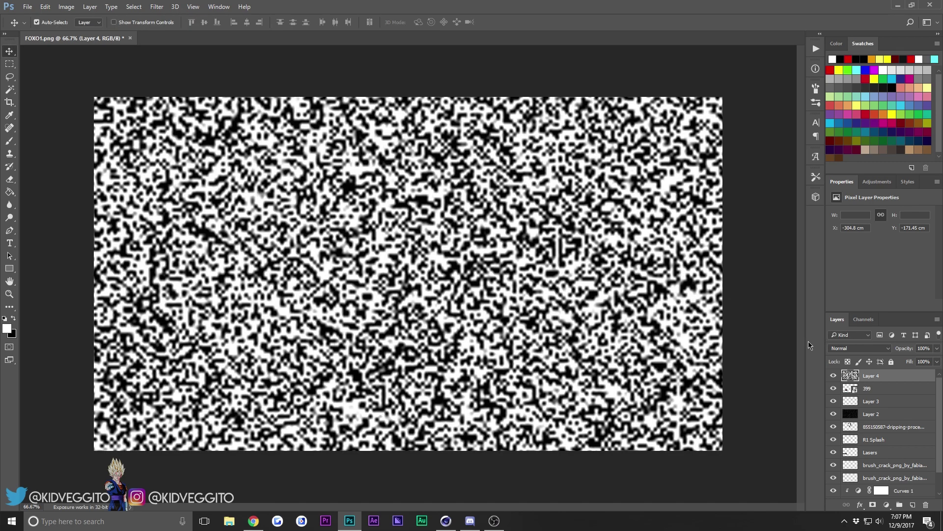
pyautogui.click(860, 348)
pyautogui.click(855, 217)
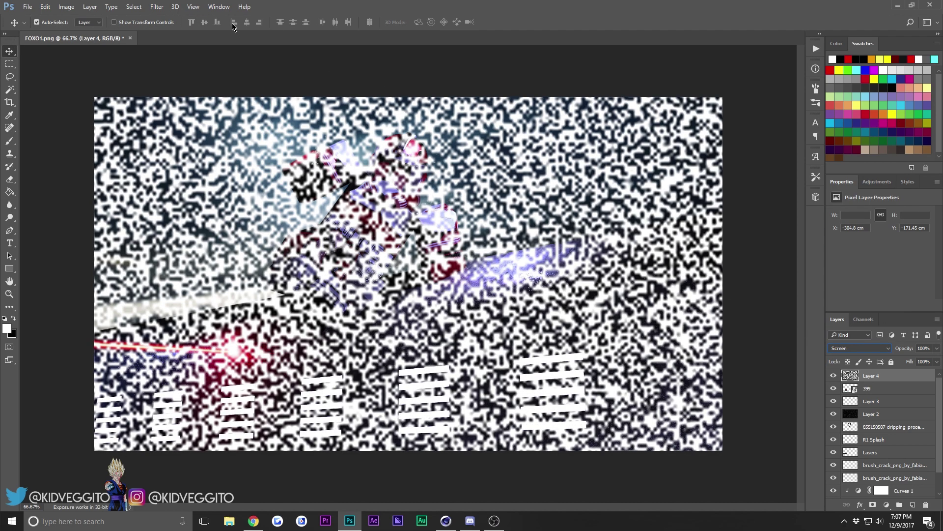
# Apply a steep, slightly slanted Motion Blur to the noise layer to turn it into rain streaks
pyautogui.click(157, 7)
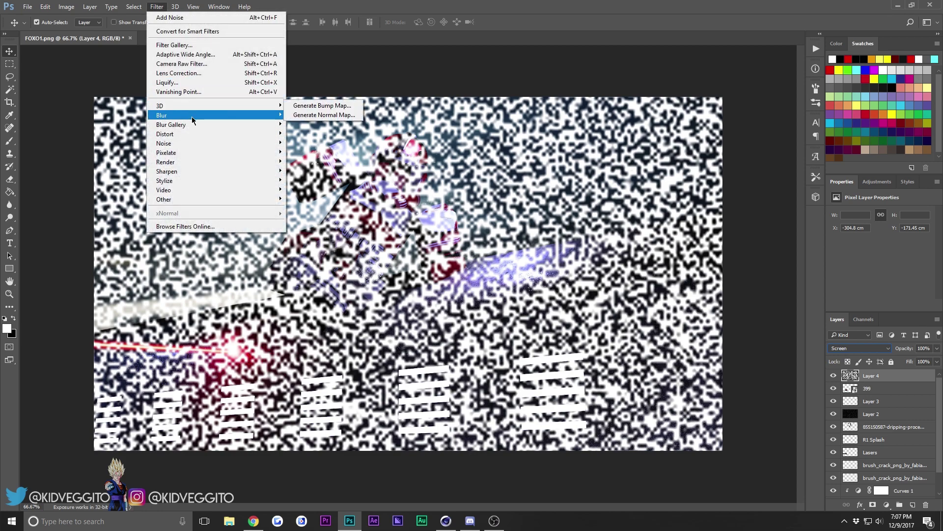
pyautogui.moveTo(231, 119)
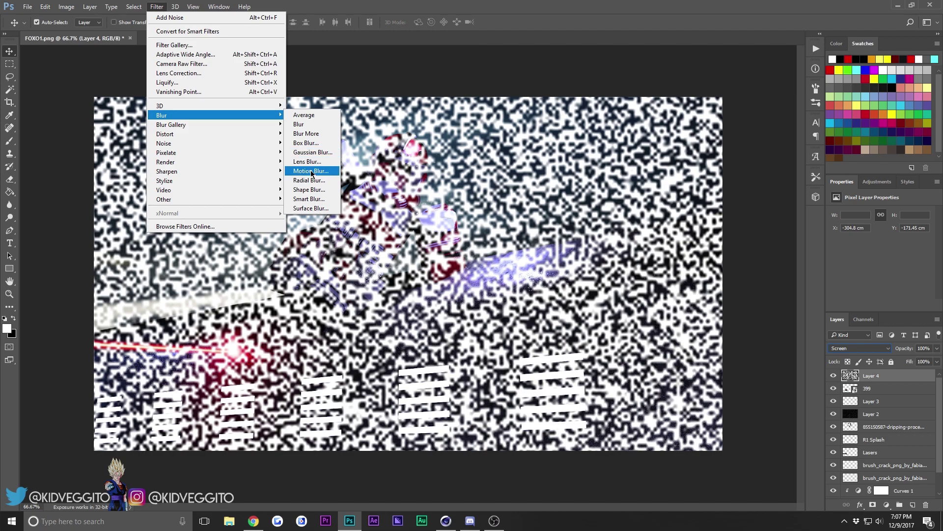
pyautogui.click(310, 171)
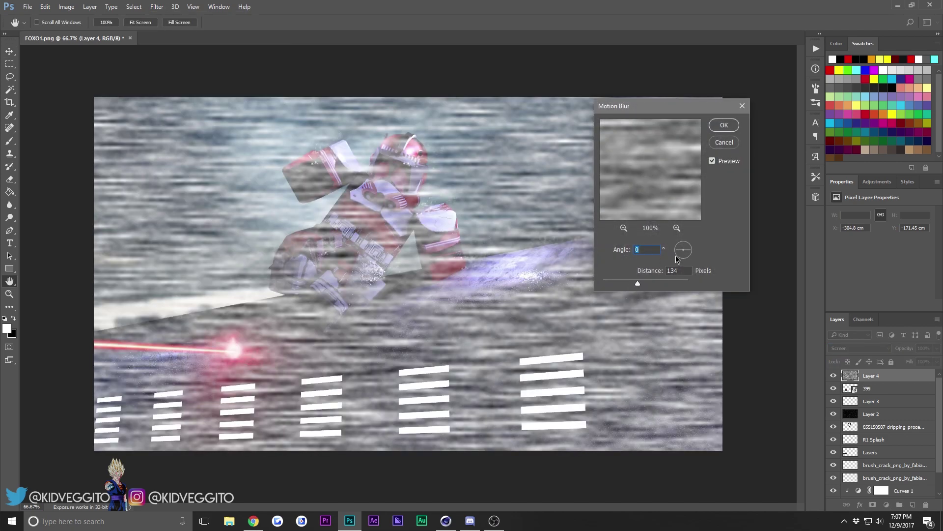
pyautogui.click(683, 255)
pyautogui.moveTo(638, 283)
pyautogui.mouseDown()
pyautogui.moveTo(666, 282)
pyautogui.moveTo(636, 284)
pyautogui.mouseUp()
pyautogui.click(720, 126)
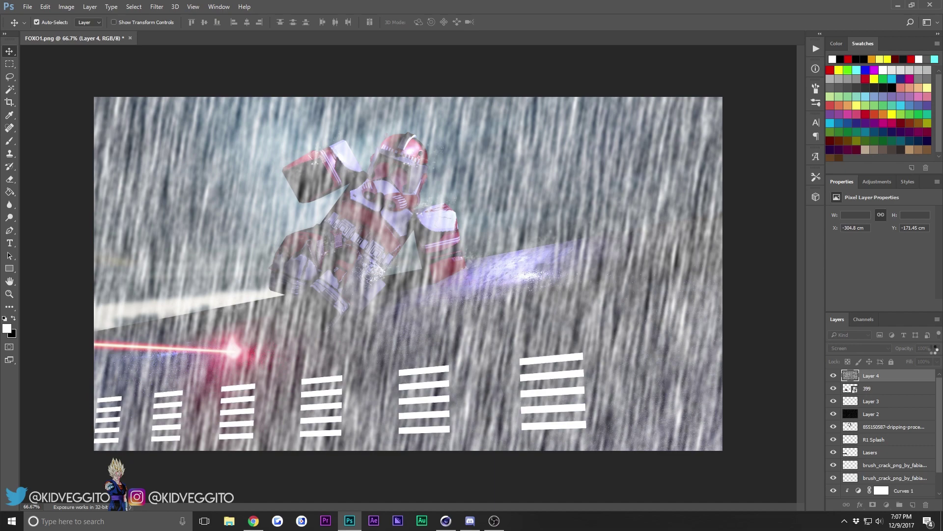
# Lower the rain streak layer's opacity to 13%
pyautogui.click(935, 349)
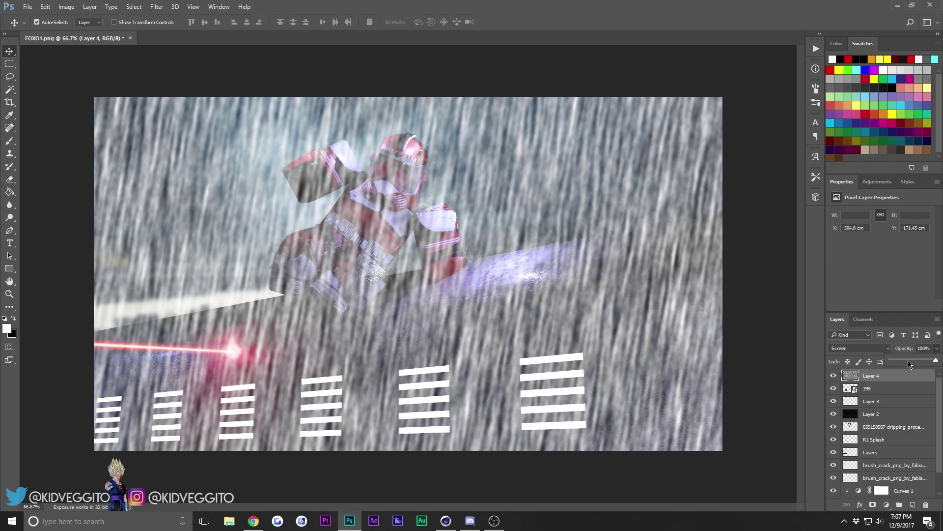
pyautogui.moveTo(909, 364); pyautogui.dragTo(905, 365)
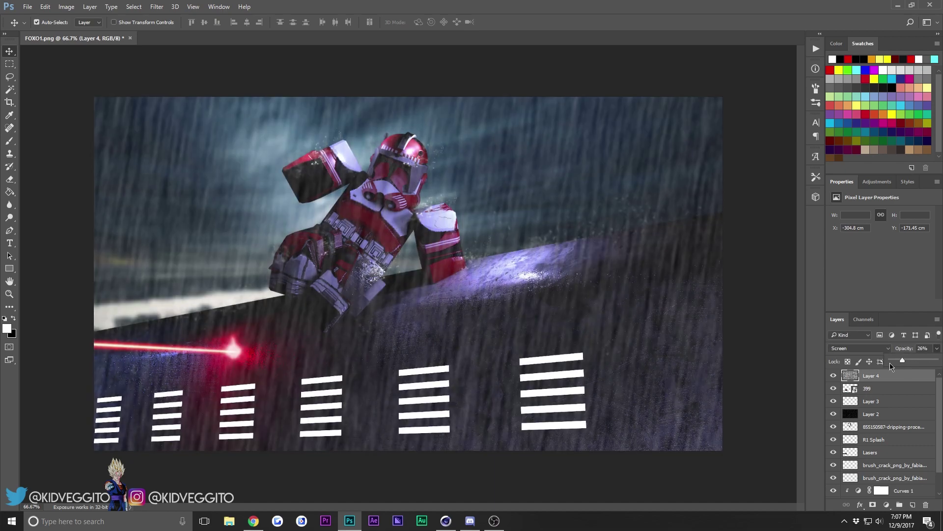
pyautogui.moveTo(889, 363); pyautogui.dragTo(898, 362)
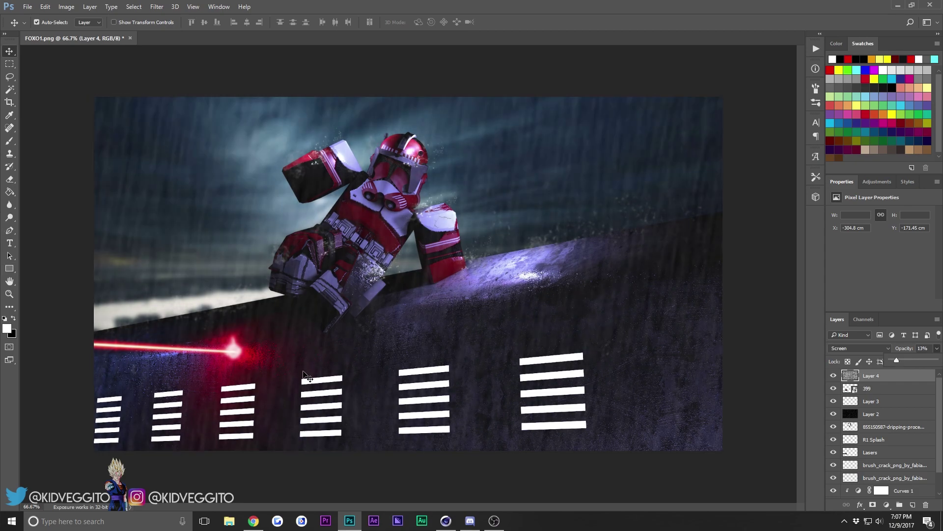
# Switch to the browser to examine the F O X reference artwork, and return to Photoshop
pyautogui.click(253, 520)
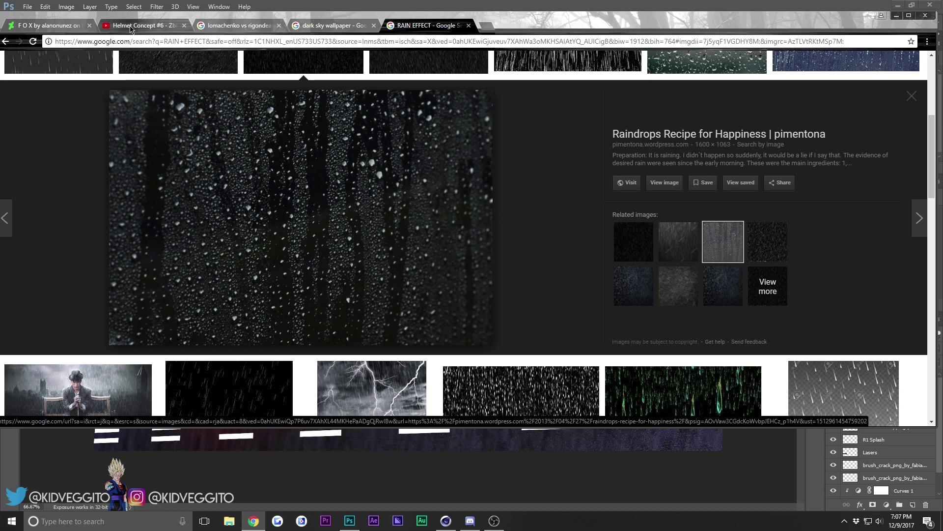
pyautogui.click(64, 28)
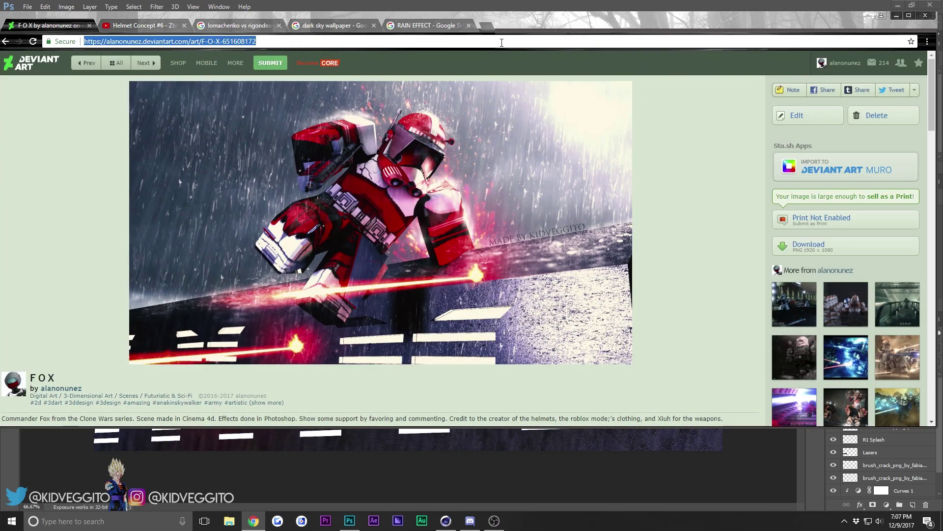
pyautogui.click(350, 521)
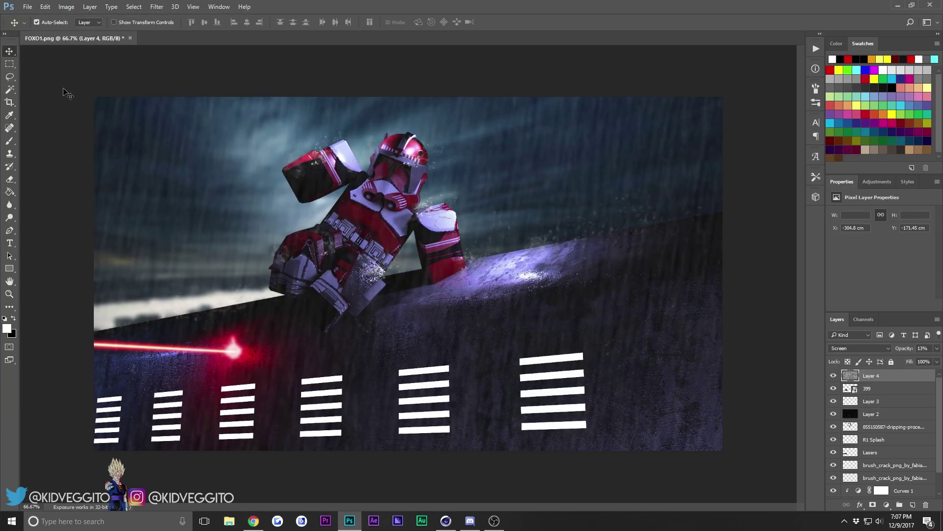
# Place the smokeeeeyy image from the Effects folder as an embedded layer
pyautogui.click(25, 6)
pyautogui.click(54, 189)
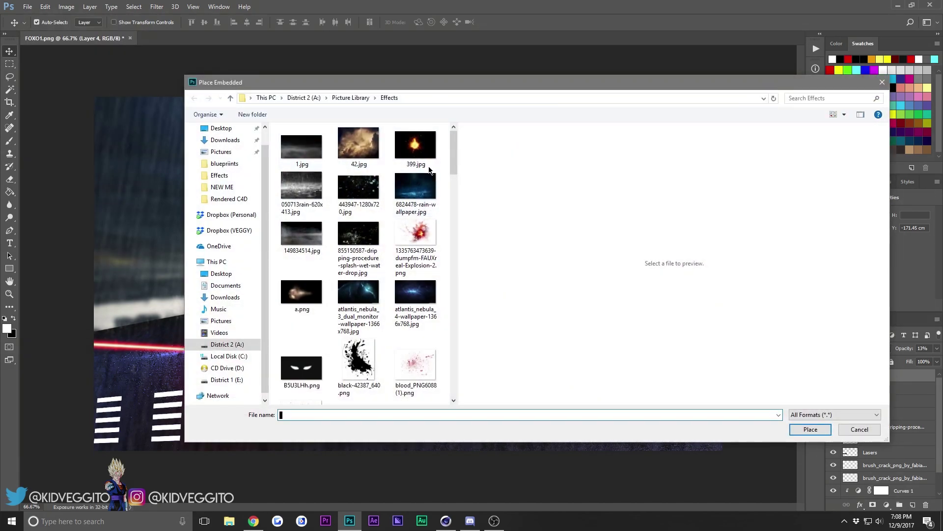
pyautogui.click(367, 189)
pyautogui.moveTo(449, 145); pyautogui.dragTo(436, 180)
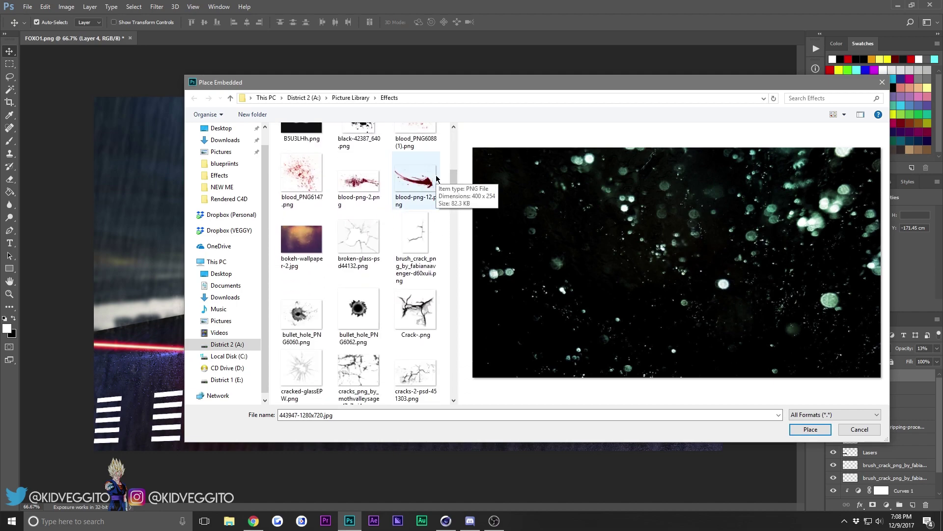
pyautogui.moveTo(452, 173); pyautogui.dragTo(451, 294)
pyautogui.click(359, 347)
pyautogui.click(301, 389)
pyautogui.click(809, 433)
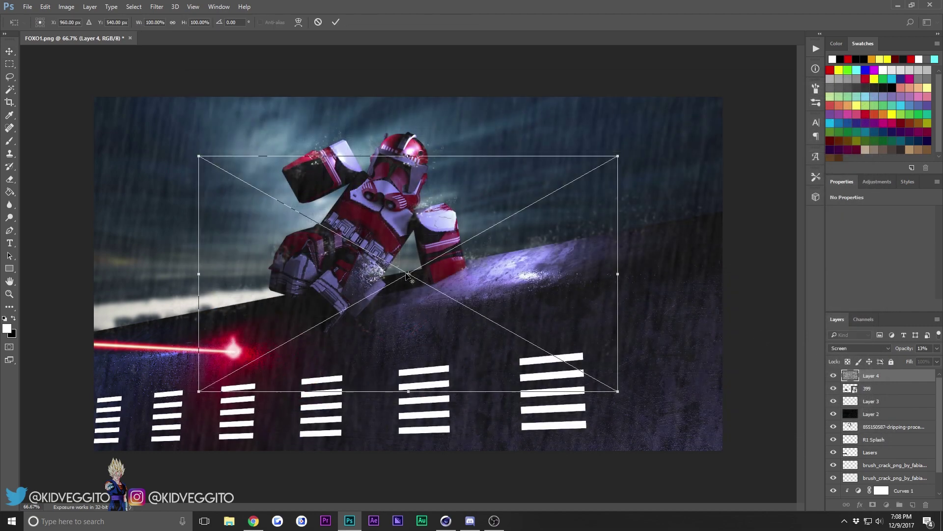
# Set the placed smoke to Screen, rotate it about -7.81° to follow the roof ridge beside the trooper, and commit the placement
pyautogui.click(873, 350)
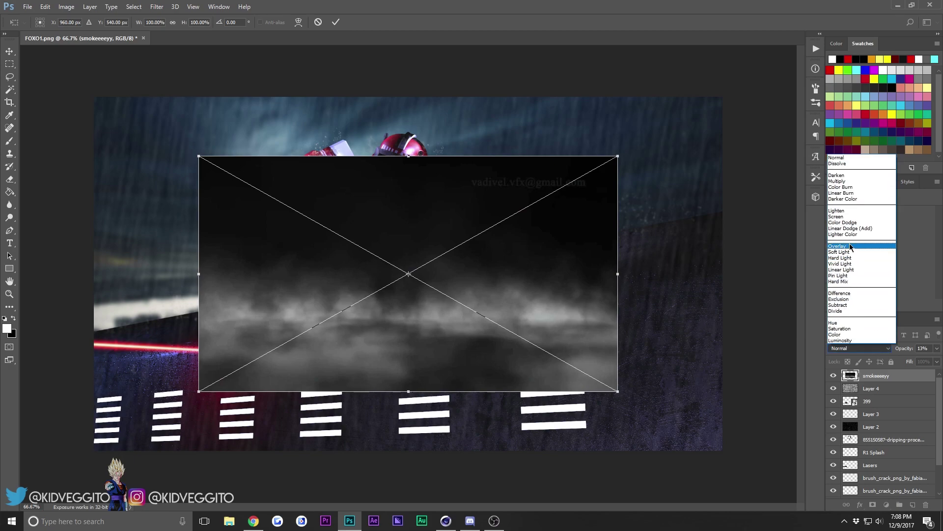
pyautogui.click(837, 216)
pyautogui.moveTo(544, 242); pyautogui.dragTo(632, 195)
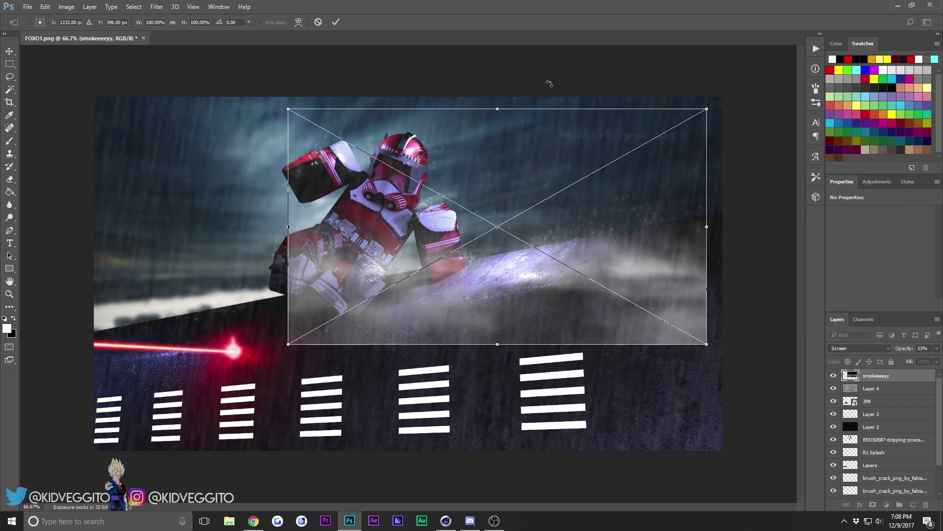
pyautogui.moveTo(557, 87); pyautogui.dragTo(523, 77)
pyautogui.moveTo(503, 133); pyautogui.dragTo(533, 118)
pyautogui.moveTo(495, 65); pyautogui.dragTo(510, 62)
pyautogui.moveTo(514, 111); pyautogui.dragTo(519, 108)
pyautogui.click(9, 52)
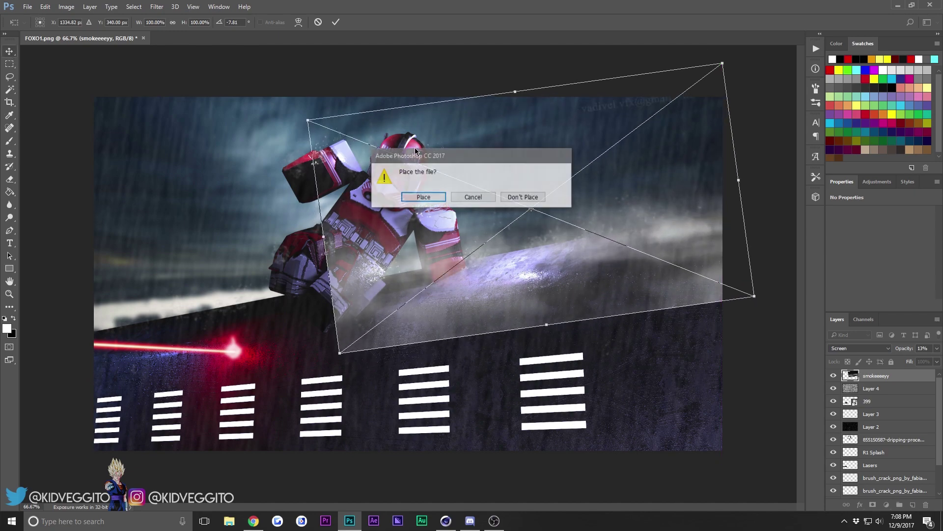
pyautogui.press('Return')
# Rasterize the smoke, erase its hard edges and the part over the trooper with a soft 401 px eraser, and nudge it down
pyautogui.click(12, 157)
pyautogui.click(11, 180)
pyautogui.click(240, 91)
pyautogui.click(454, 204)
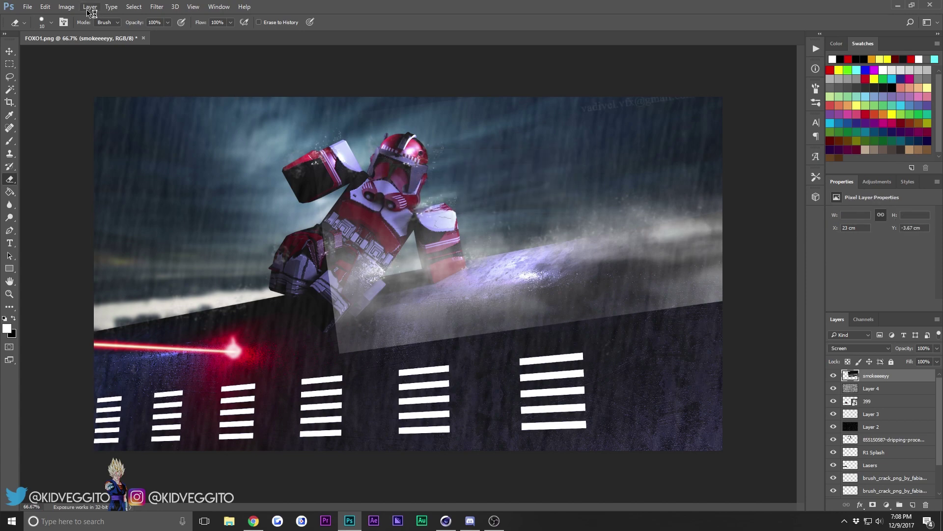
pyautogui.click(51, 23)
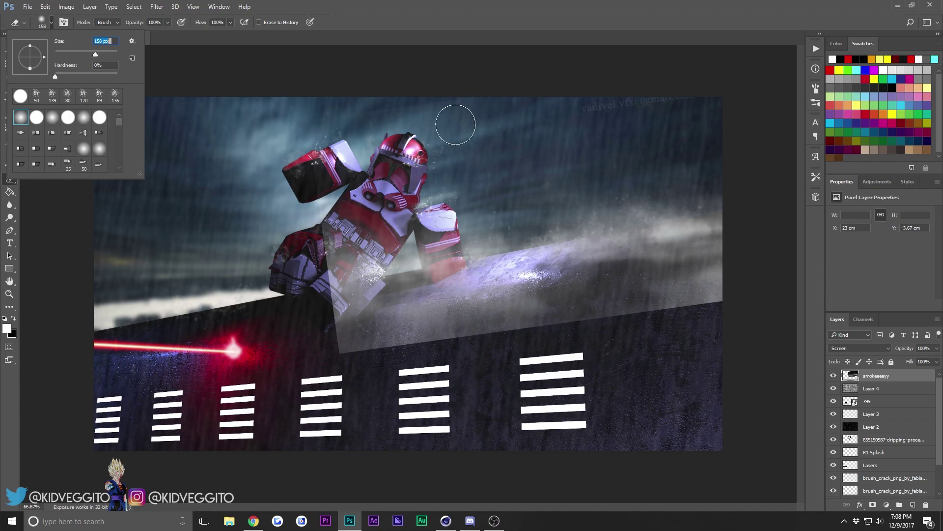
pyautogui.moveTo(322, 207)
pyautogui.mouseDown()
pyautogui.moveTo(758, 49)
pyautogui.moveTo(301, 152)
pyautogui.moveTo(309, 322)
pyautogui.moveTo(337, 347)
pyautogui.moveTo(699, 306)
pyautogui.moveTo(555, 342)
pyautogui.mouseUp()
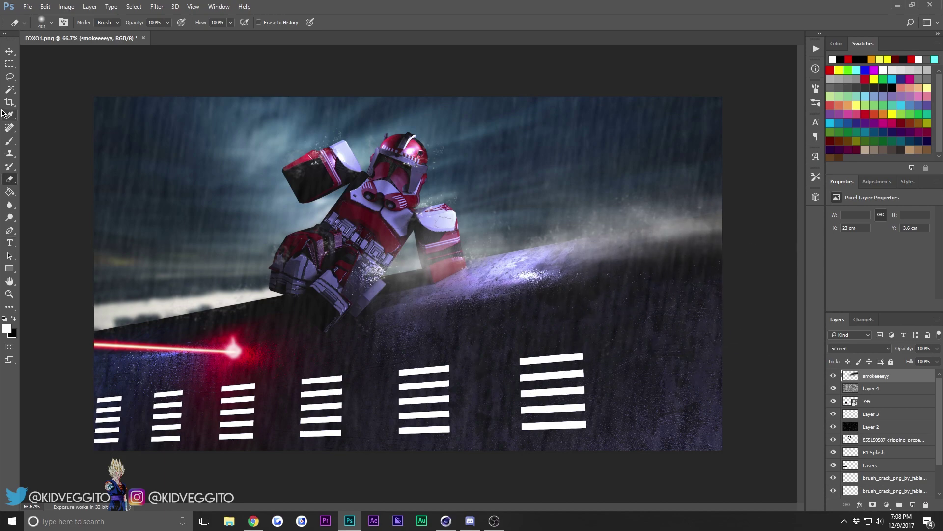
pyautogui.click(9, 51)
pyautogui.moveTo(637, 178); pyautogui.dragTo(640, 190)
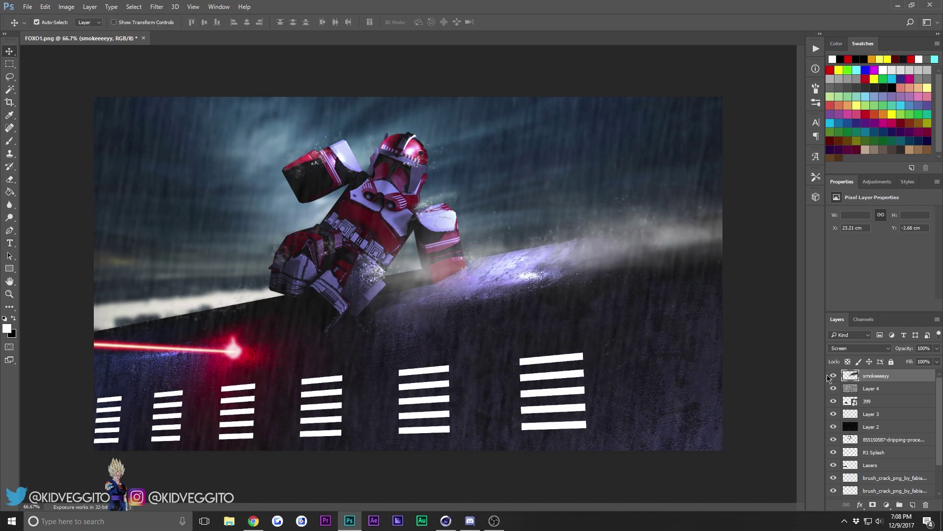
# Duplicate the smoke layer and move the copy behind the trooper, over the roof edge above the red laser
pyautogui.rightClick(864, 377)
pyautogui.click(828, 106)
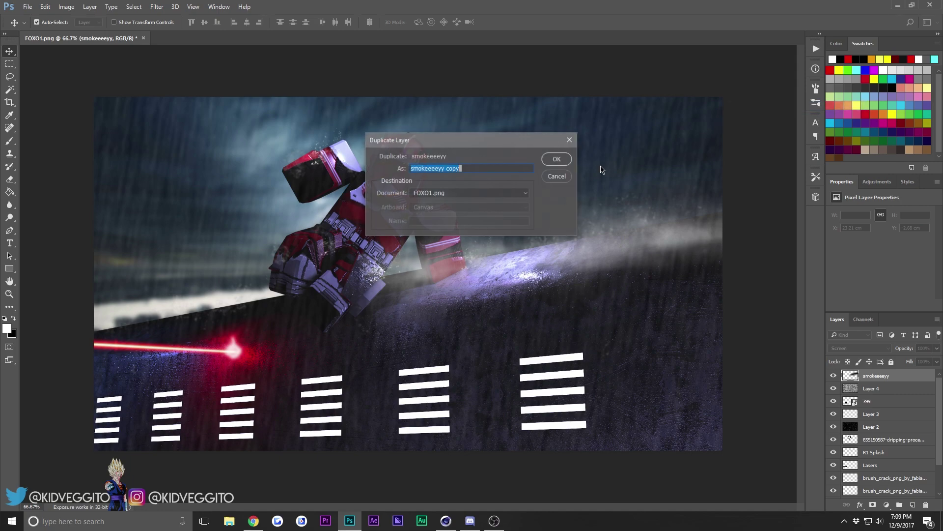
pyautogui.click(560, 164)
pyautogui.keyDown('shift'); pyautogui.moveTo(521, 236); pyautogui.dragTo(99, 336); pyautogui.keyUp('shift')
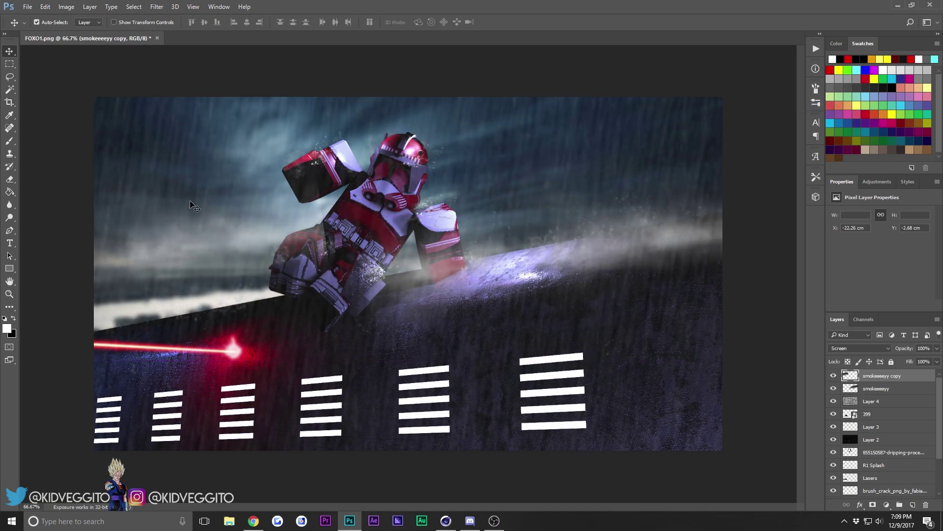
pyautogui.moveTo(198, 188); pyautogui.dragTo(175, 266)
# Stretch the smoke copy vertically to about 130% height with Free Transform and apply the transformation
pyautogui.click(10, 179)
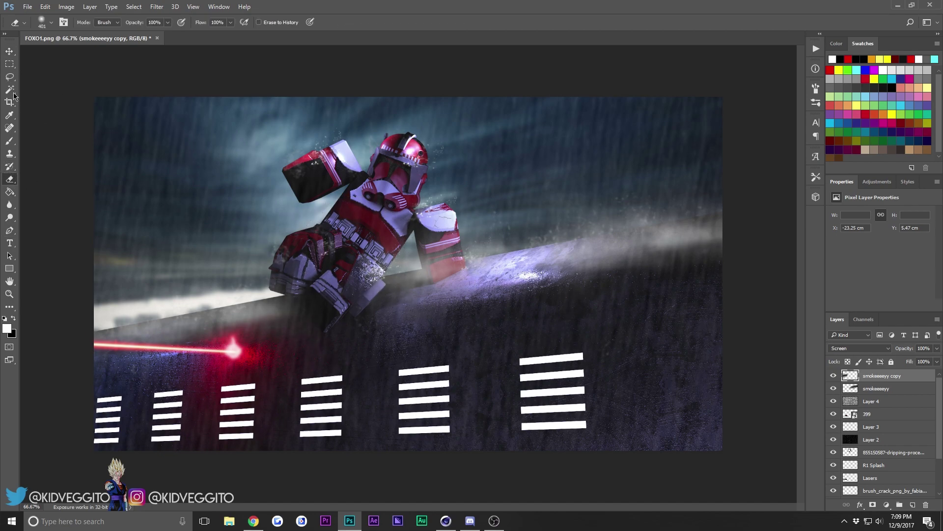
pyautogui.click(9, 53)
pyautogui.click(46, 7)
pyautogui.click(108, 208)
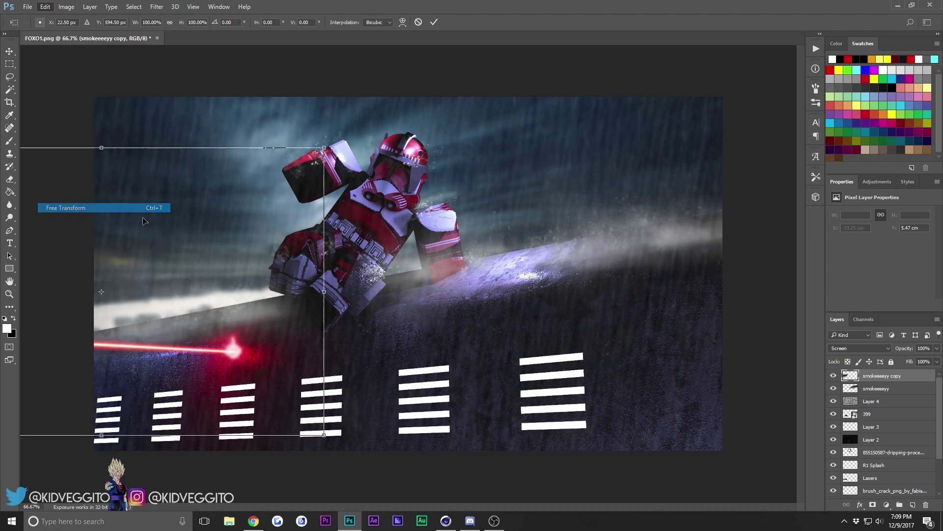
pyautogui.moveTo(104, 147); pyautogui.dragTo(119, 60)
pyautogui.moveTo(152, 147); pyautogui.dragTo(154, 187)
pyautogui.moveTo(158, 130); pyautogui.dragTo(157, 117)
pyautogui.click(8, 50)
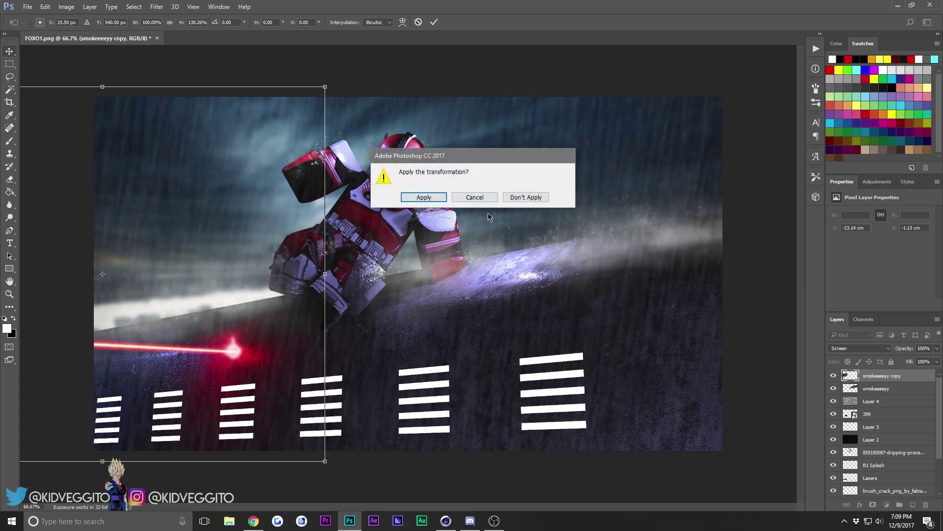
pyautogui.click(424, 197)
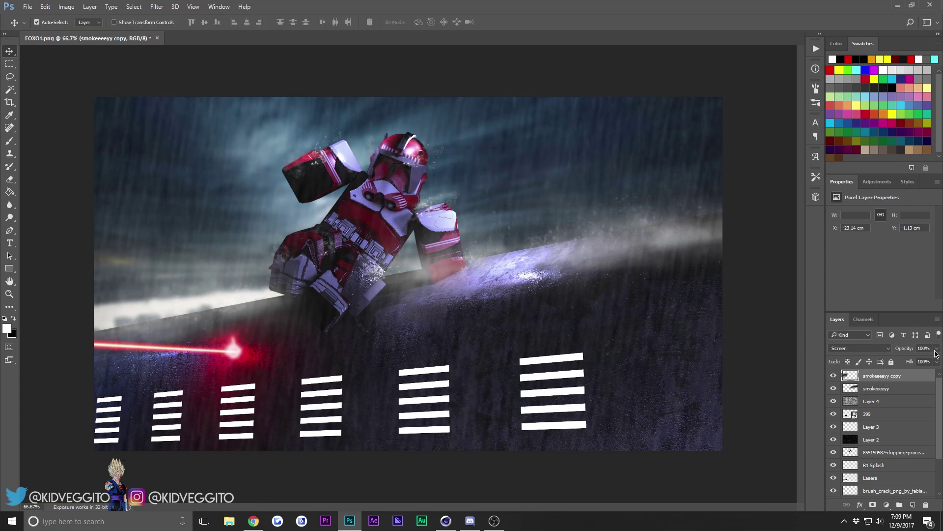
# Lower the opacity of the smoke copy to 42% and of the original smoke layer to 71%
pyautogui.moveTo(898, 362); pyautogui.dragTo(923, 362)
pyautogui.click(884, 391)
pyautogui.click(938, 349)
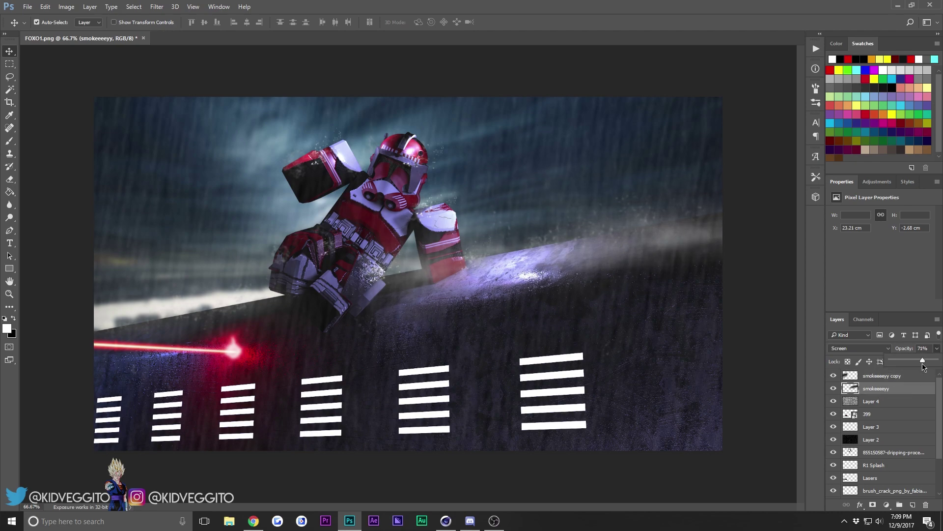
# Place the depositphotos_29108793-Rain image from the Effects folder as an embedded layer
pyautogui.click(258, 517)
pyautogui.click(259, 517)
pyautogui.click(27, 7)
pyautogui.click(74, 185)
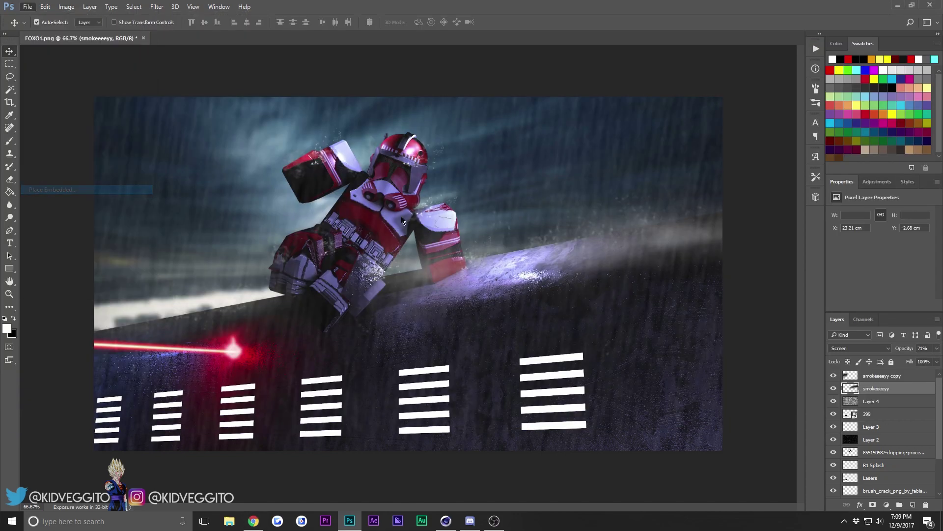
pyautogui.moveTo(455, 163)
pyautogui.mouseDown()
pyautogui.moveTo(455, 146)
pyautogui.moveTo(456, 227)
pyautogui.mouseUp()
pyautogui.click(364, 190)
pyautogui.click(297, 166)
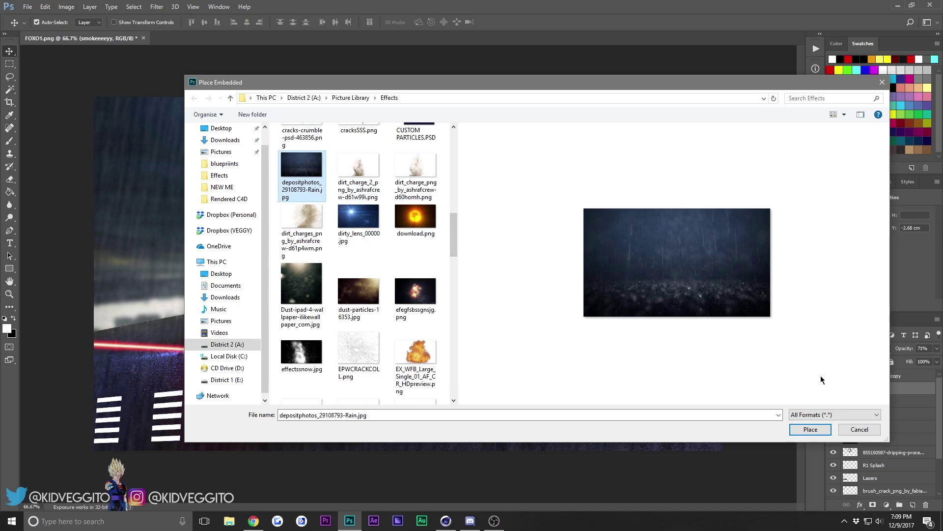
pyautogui.click(810, 429)
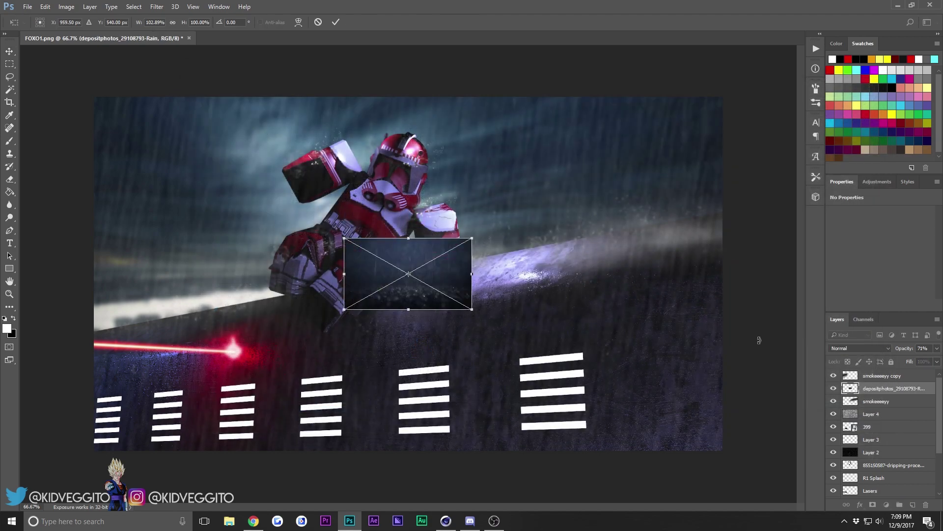
# Try the placed rain image in Screen mode beside the trooper, rotated about -3°, and delete its layer
pyautogui.click(884, 347)
pyautogui.click(839, 221)
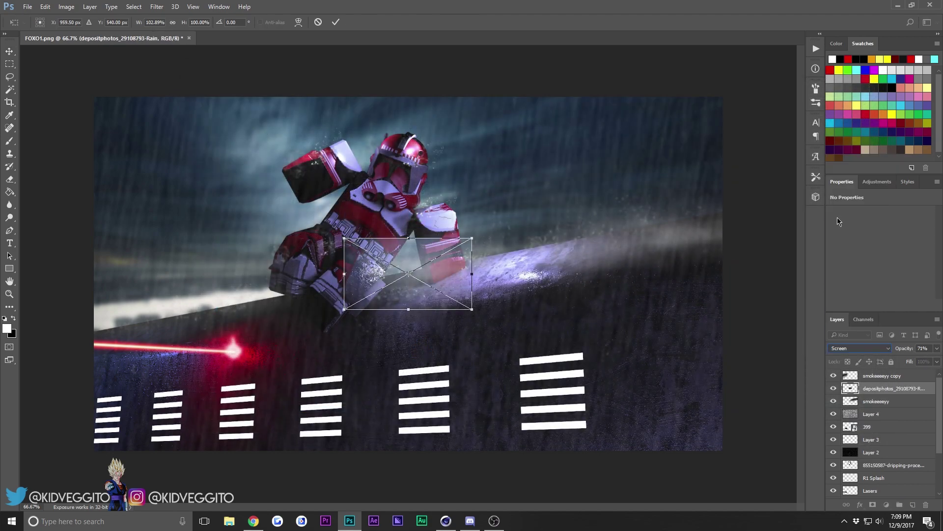
pyautogui.click(8, 51)
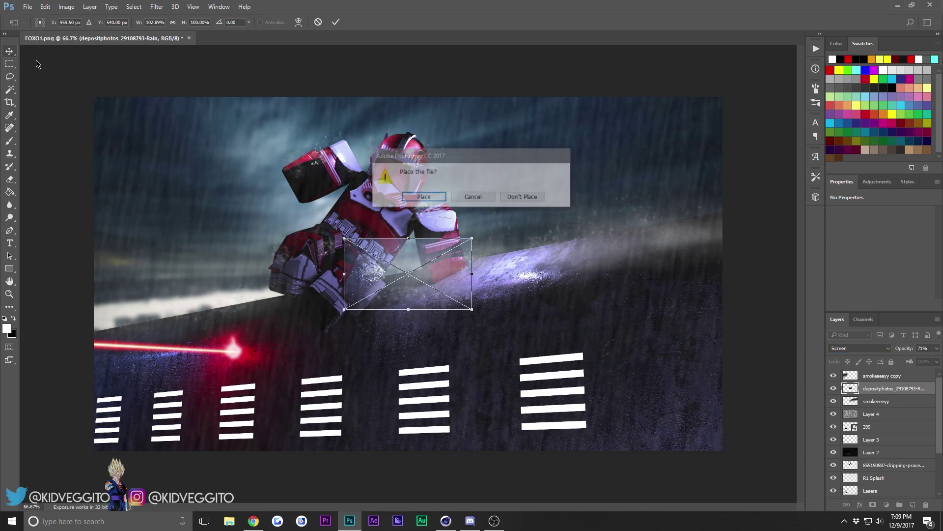
pyautogui.click(424, 197)
pyautogui.keyDown('ctrl'); pyautogui.moveTo(427, 235); pyautogui.dragTo(543, 197); pyautogui.keyUp('ctrl')
pyautogui.click(48, 5)
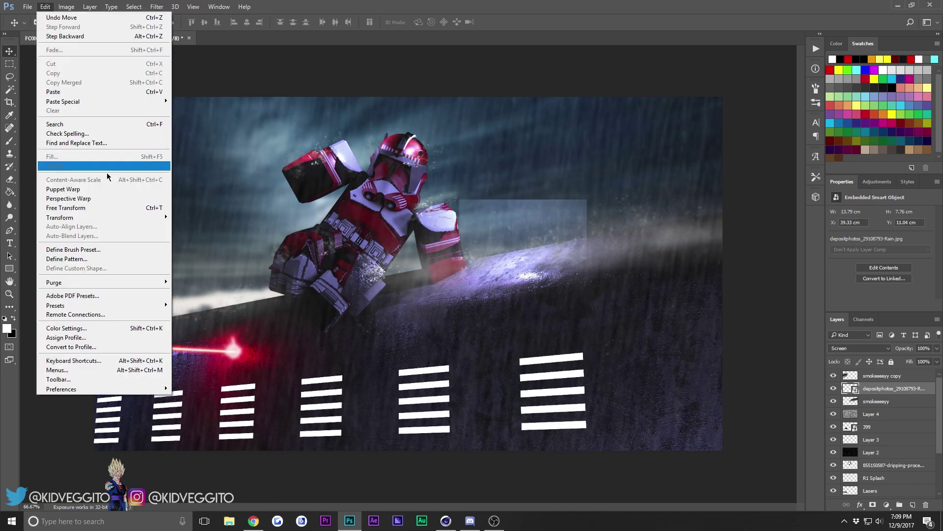
pyautogui.click(104, 207)
pyautogui.moveTo(624, 193); pyautogui.dragTo(620, 190)
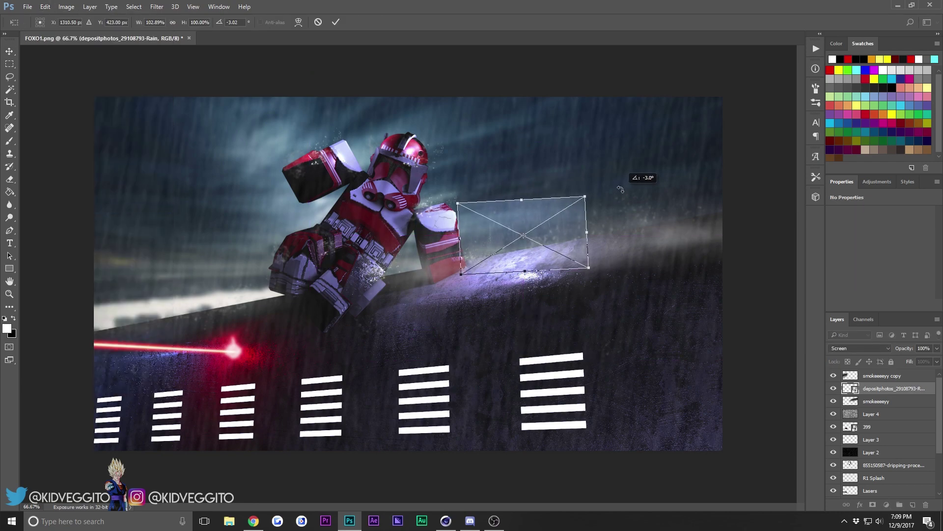
pyautogui.click(8, 53)
pyautogui.click(410, 199)
pyautogui.press('Delete')
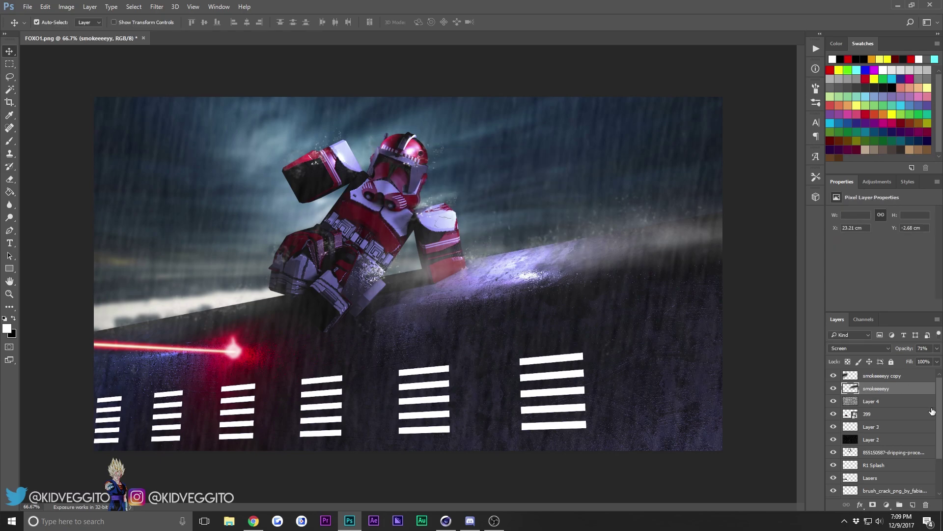
pyautogui.click(28, 7)
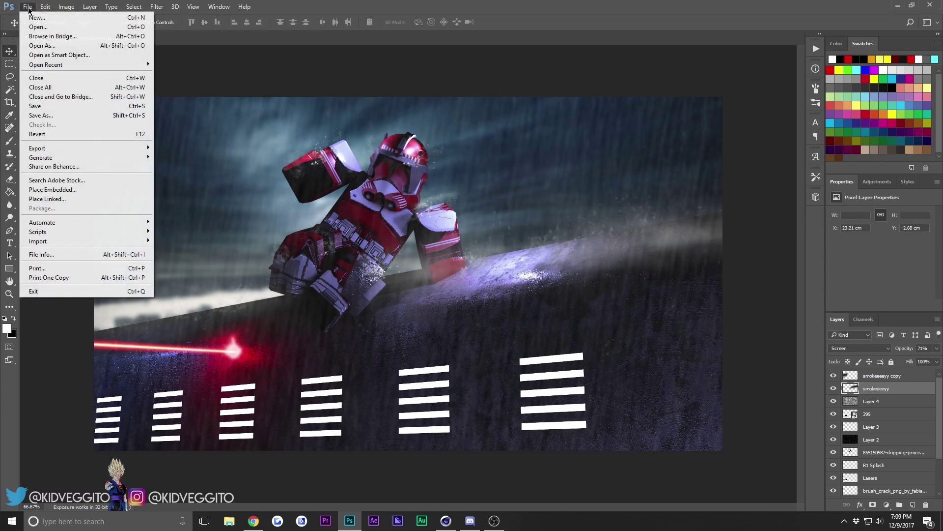
pyautogui.click(49, 189)
pyautogui.moveTo(455, 154); pyautogui.dragTo(453, 259)
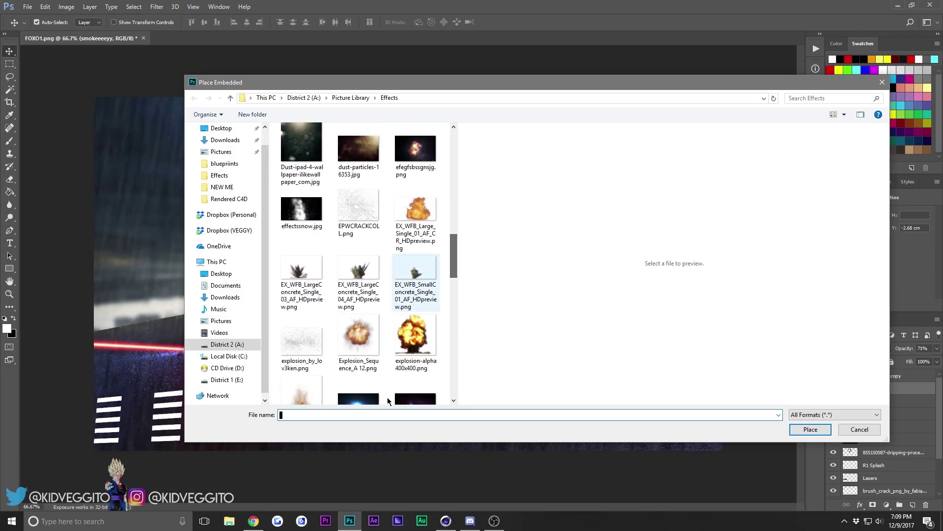
# Switch to Chrome, find the heavy rainfall image on a black background among the RAIN EFFECT results, and copy it
pyautogui.click(253, 521)
pyautogui.click(408, 27)
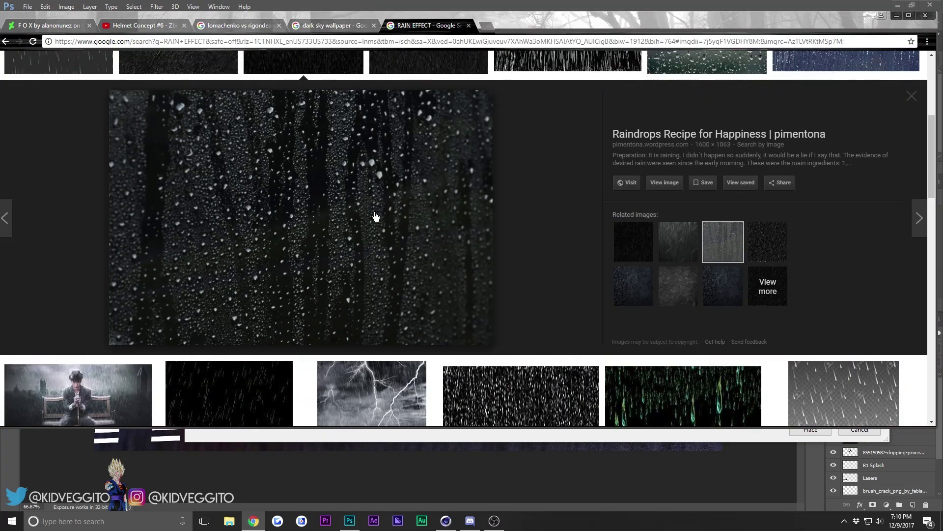
pyautogui.scroll(-3, 418, 248)
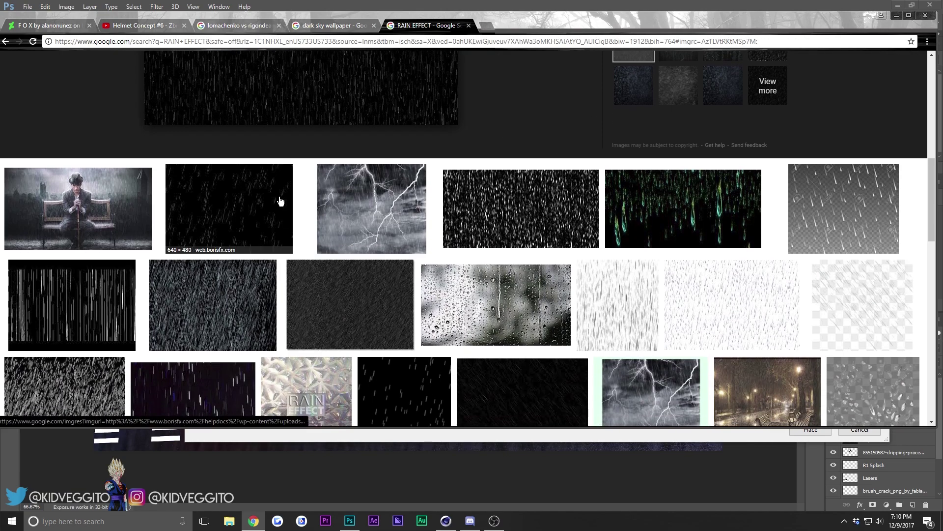
pyautogui.click(280, 200)
pyautogui.click(692, 299)
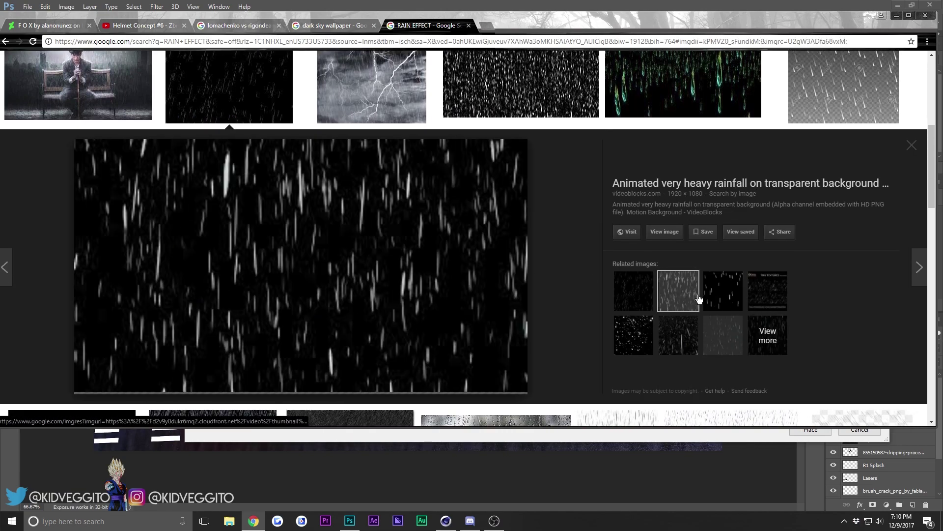
pyautogui.click(728, 293)
pyautogui.click(676, 294)
pyautogui.scroll(-5, 580, 290)
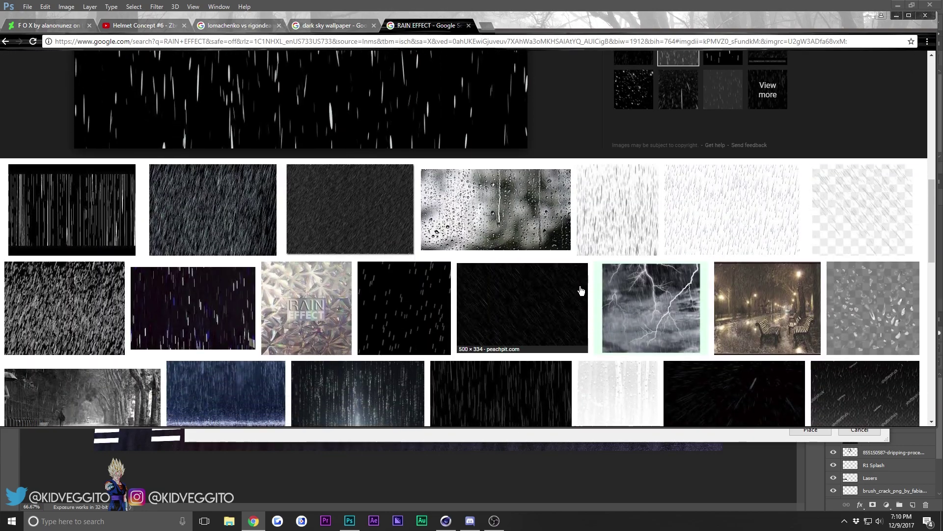
pyautogui.scroll(5, 560, 295)
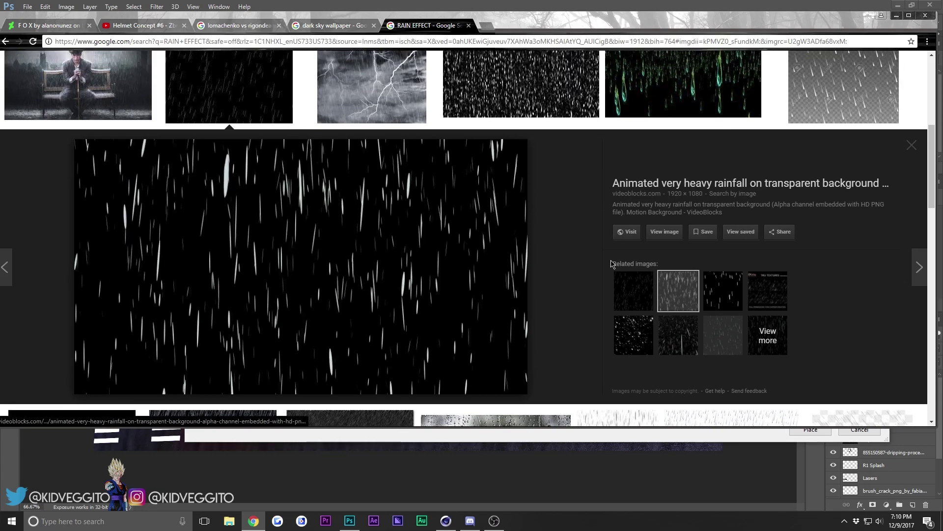
pyautogui.rightClick(254, 273)
pyautogui.click(308, 373)
# Back in Photoshop, paste the copied rainfall image as a new layer, set it to Screen and lower its opacity to 40%
pyautogui.click(349, 520)
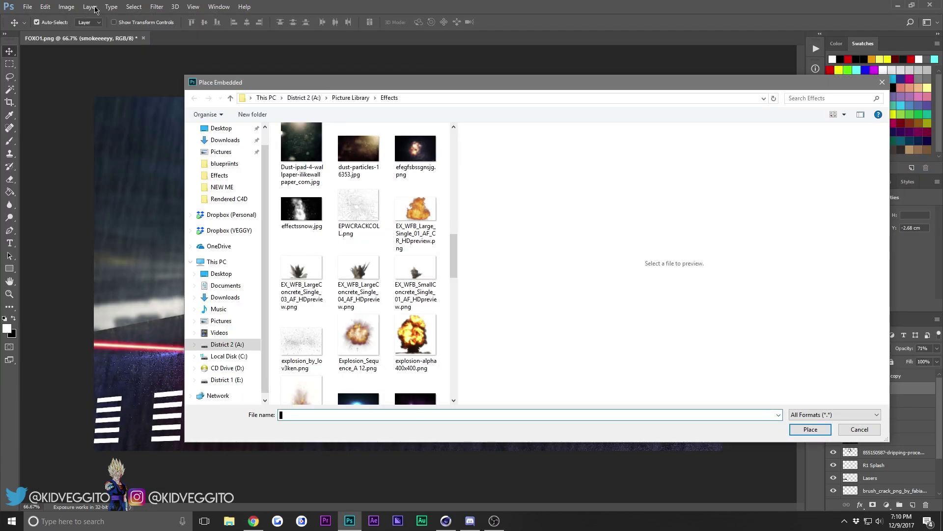
pyautogui.click(883, 83)
pyautogui.click(45, 6)
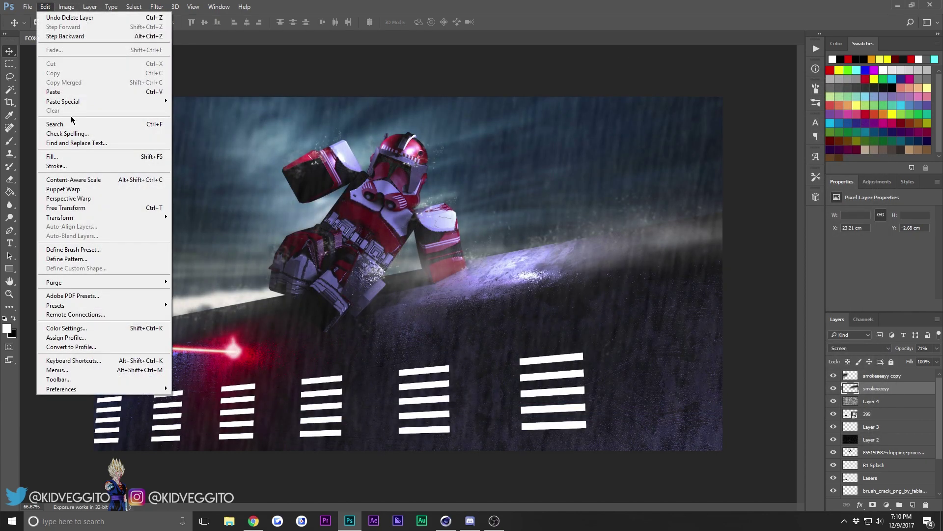
pyautogui.click(74, 92)
pyautogui.click(852, 348)
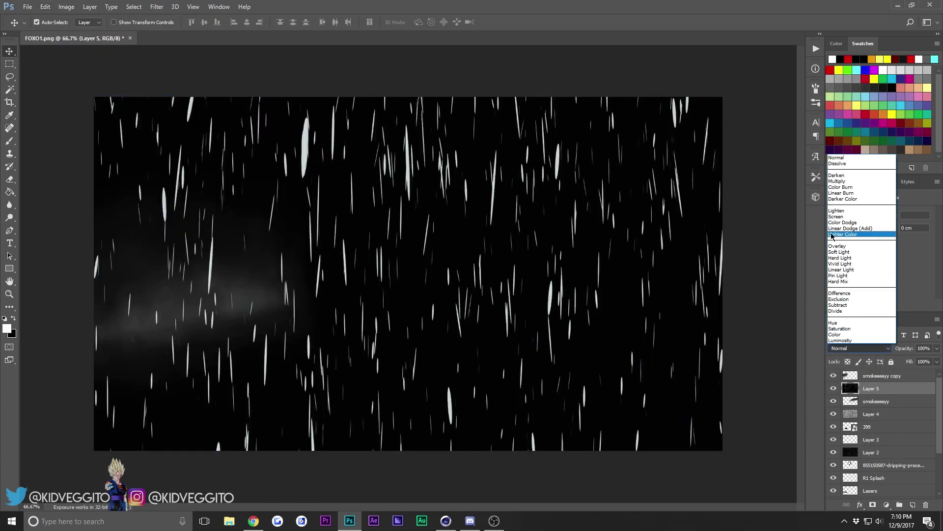
pyautogui.click(845, 219)
pyautogui.click(937, 349)
pyautogui.click(909, 362)
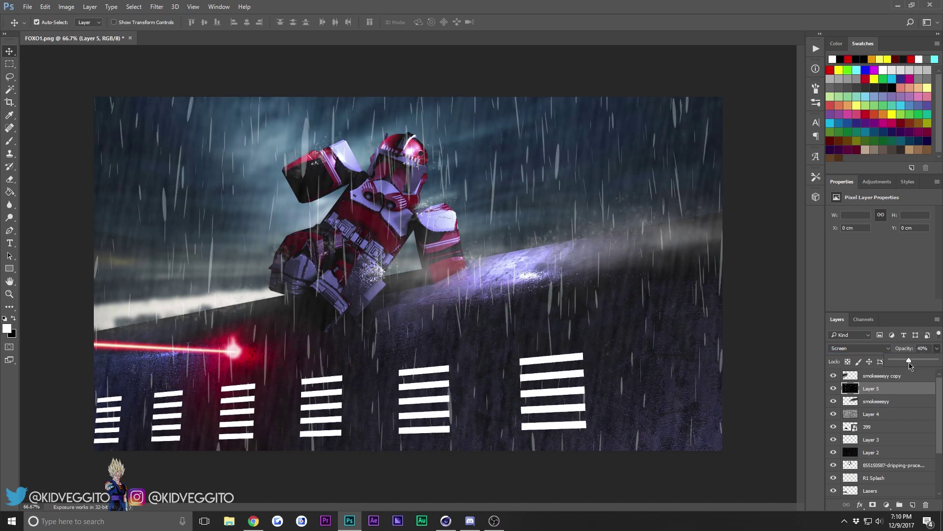
# Apply a Motion Blur to the rainfall layer with an angle of 81° and a distance of 148 pixels
pyautogui.click(138, 6)
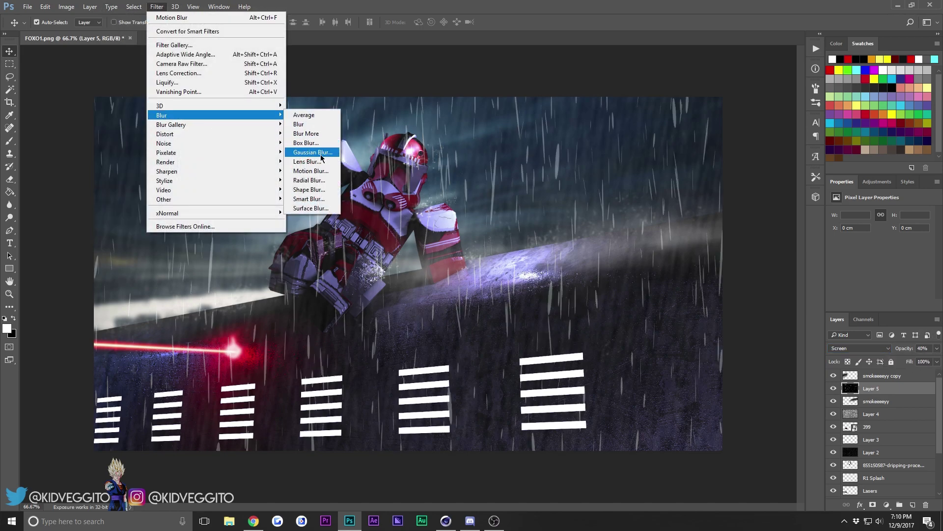
pyautogui.click(310, 171)
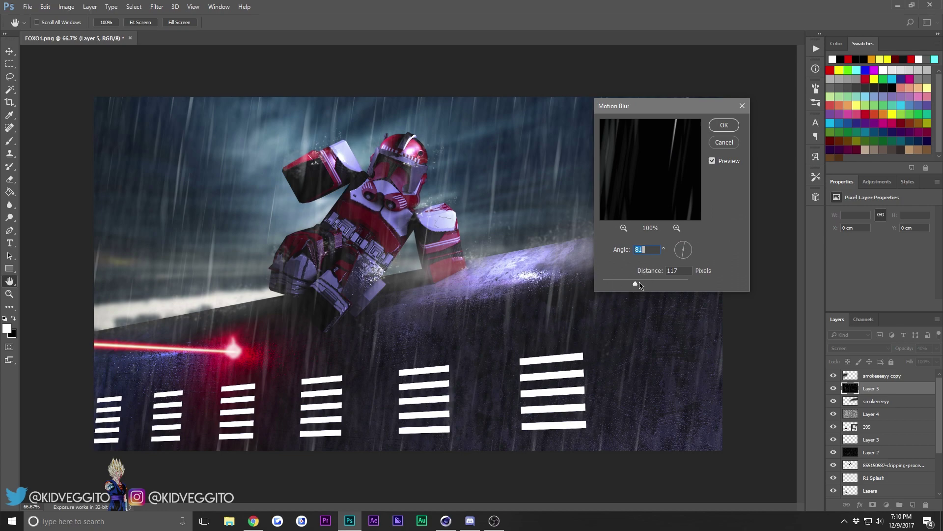
pyautogui.click(639, 282)
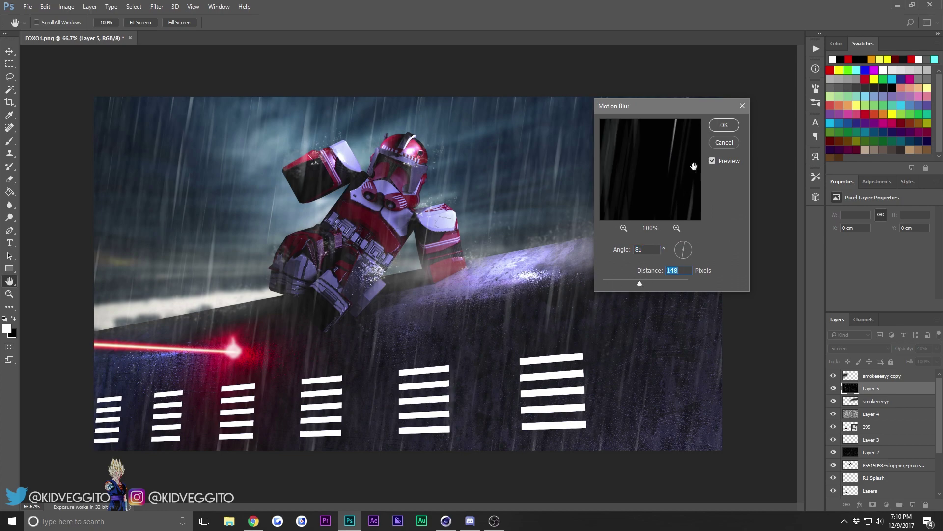
pyautogui.click(724, 125)
# Compare the scene with the F O X reference artwork on DeviantArt in Chrome, and return to Photoshop
pyautogui.click(254, 521)
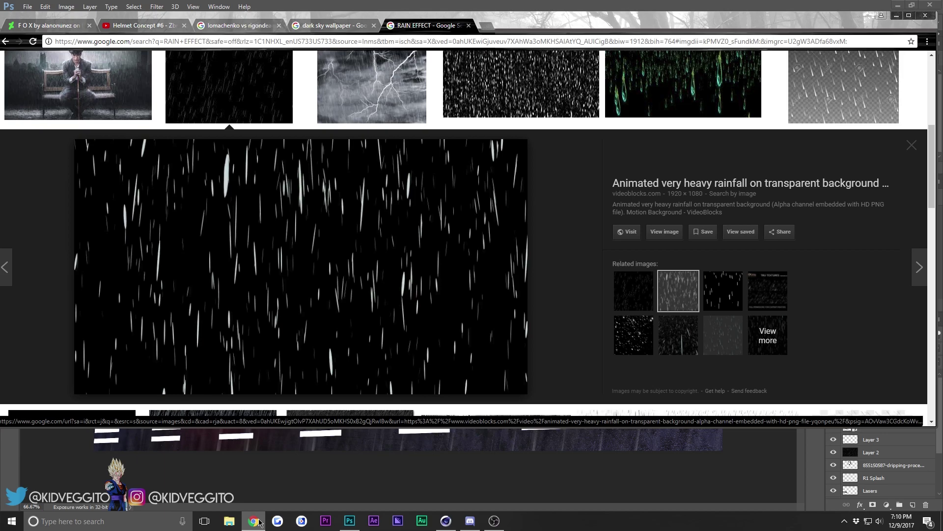
pyautogui.click(140, 25)
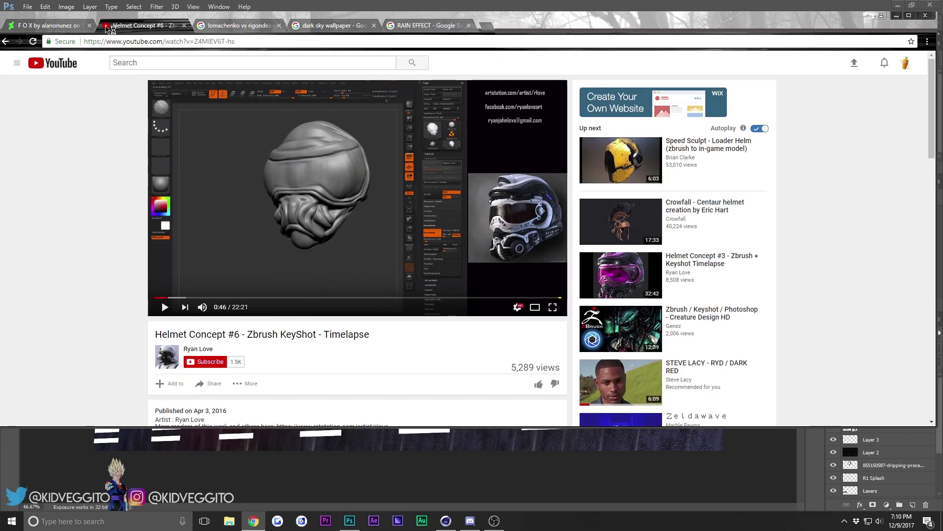
pyautogui.click(37, 25)
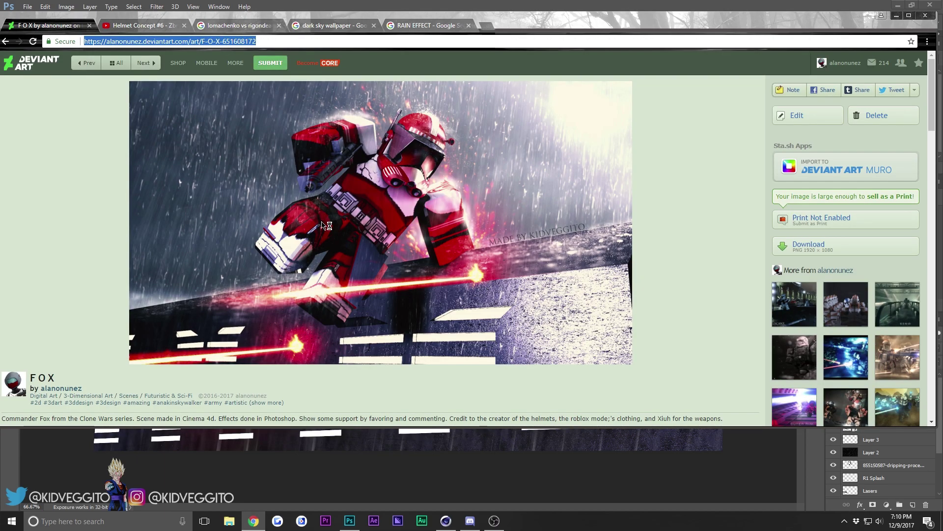
pyautogui.click(251, 521)
pyautogui.click(251, 521)
pyautogui.scroll(-2, 142, 318)
pyautogui.scroll(2, 233, 334)
pyautogui.click(427, 25)
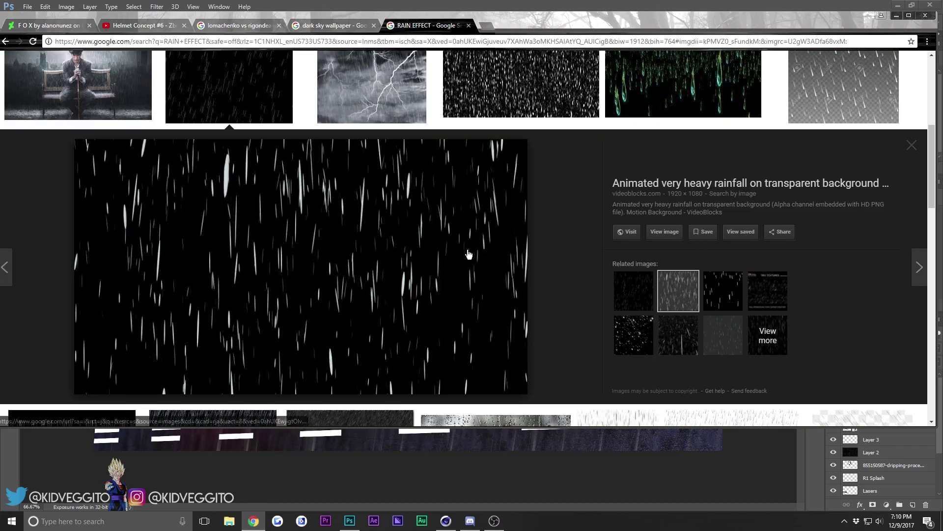
pyautogui.click(70, 29)
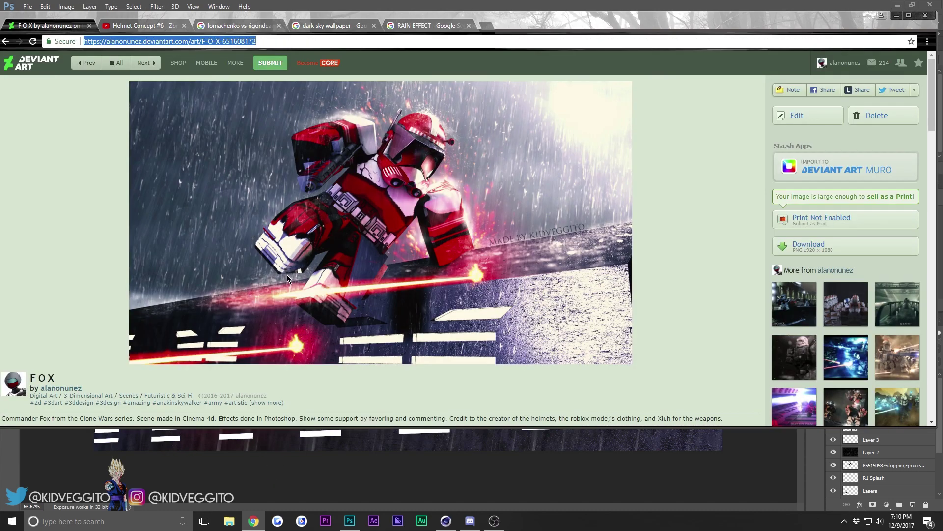
pyautogui.click(253, 520)
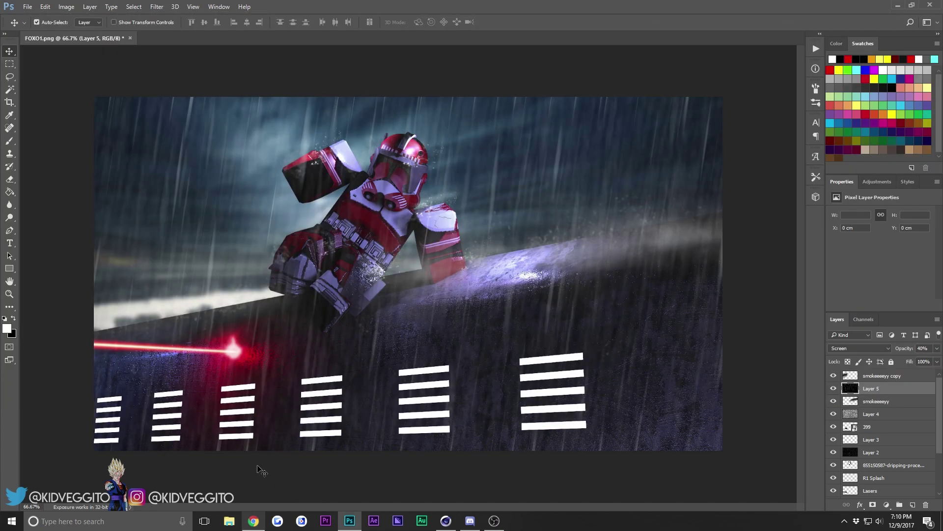
# Add a Color Lookup adjustment layer above the smokeeeeyy copy layer and set its 3DLUT file to Fuji REALA 500D Kodak 2393
pyautogui.click(892, 376)
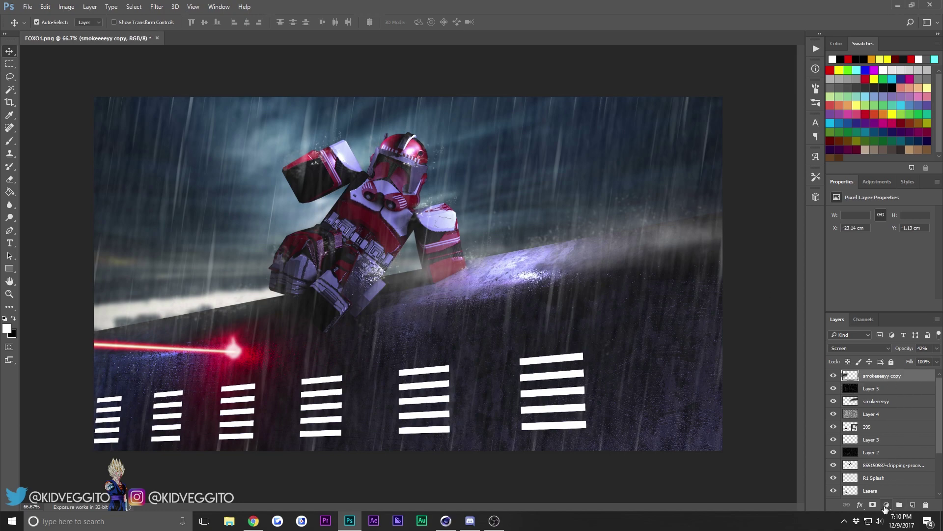
pyautogui.click(886, 505)
pyautogui.click(888, 443)
pyautogui.click(904, 214)
pyautogui.click(886, 308)
pyautogui.click(887, 214)
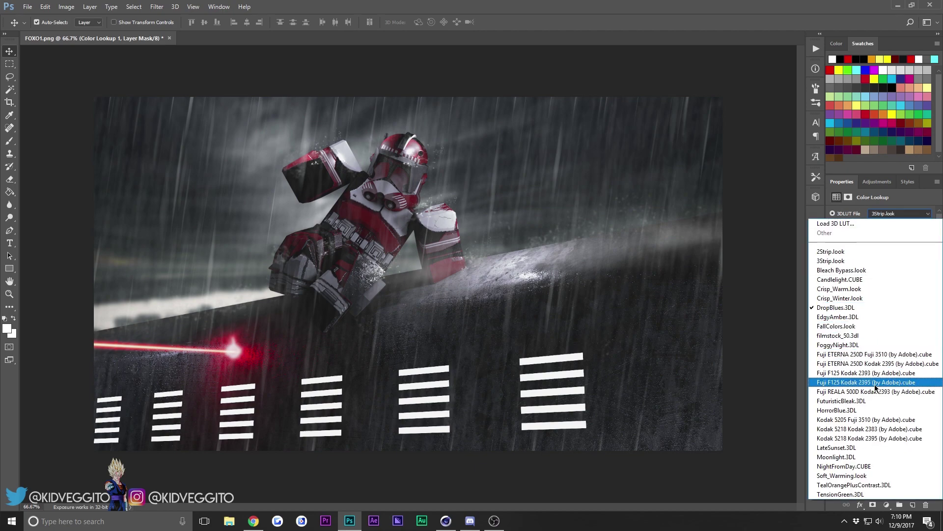
pyautogui.click(878, 344)
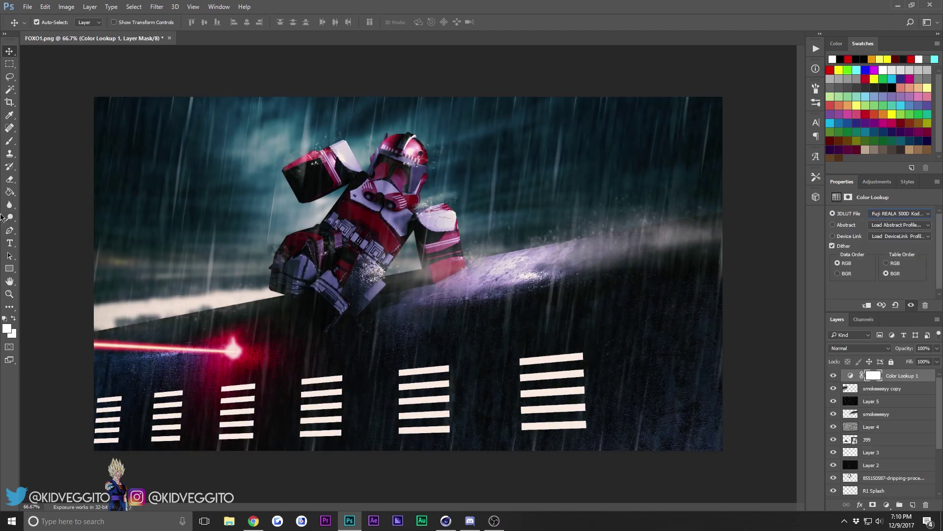
pyautogui.click(887, 504)
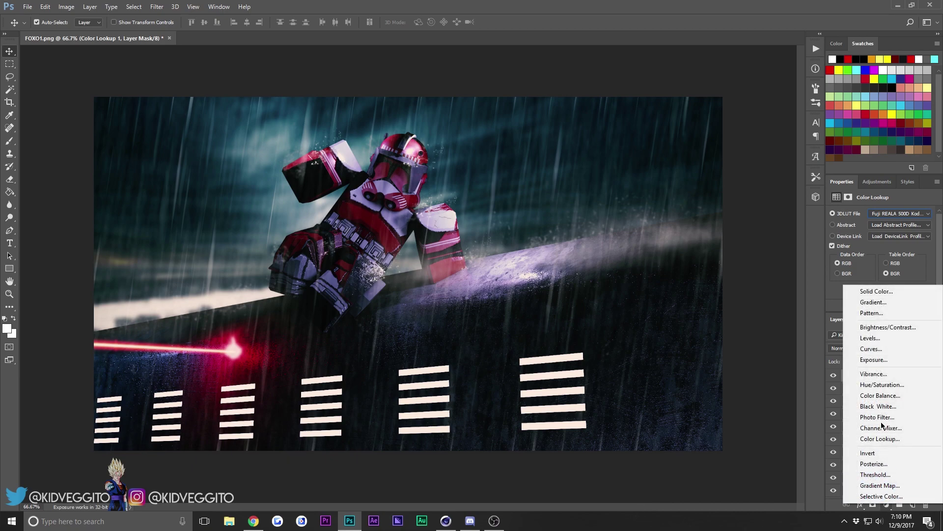
pyautogui.click(887, 509)
pyautogui.click(889, 506)
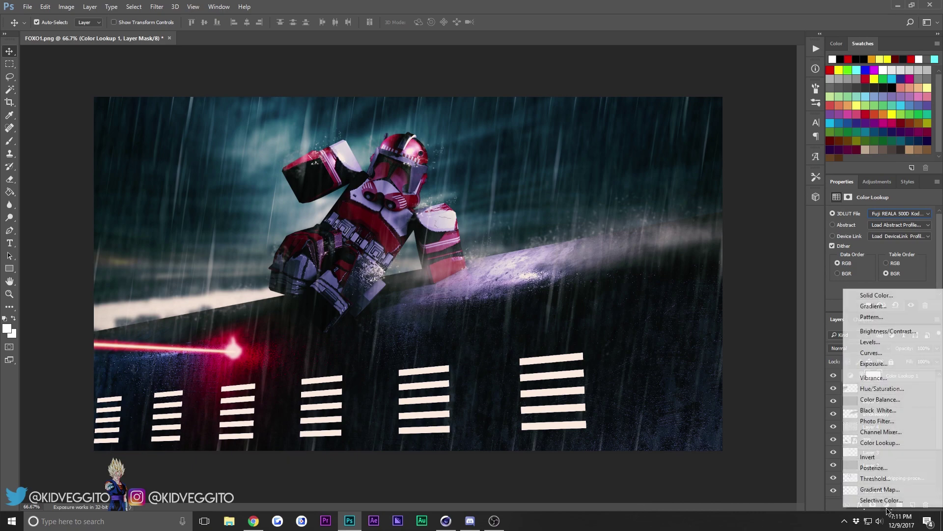
pyautogui.click(889, 507)
pyautogui.click(891, 506)
pyautogui.click(890, 506)
pyautogui.click(889, 506)
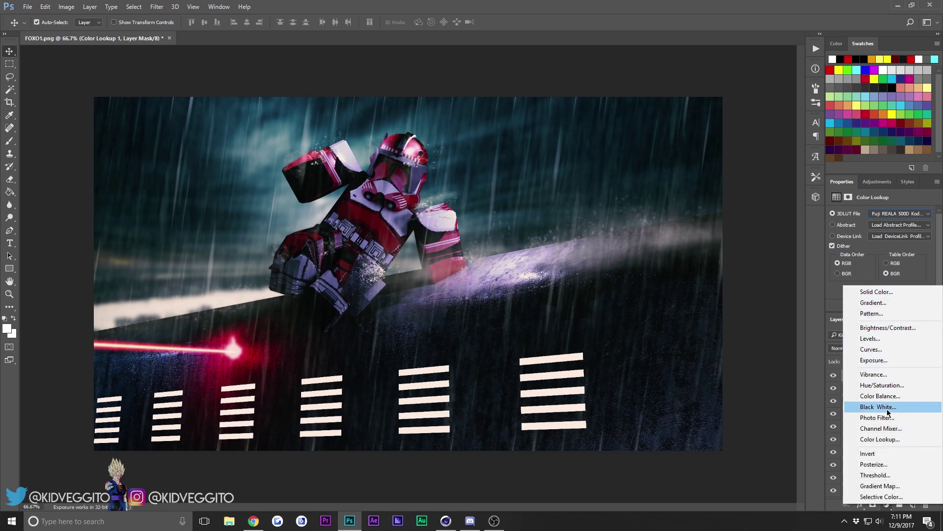
pyautogui.click(818, 386)
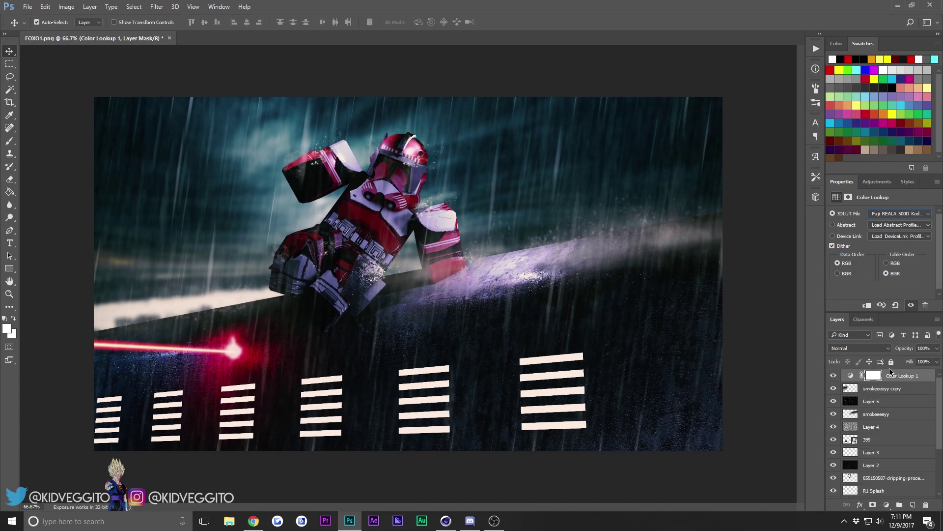
# Try the TensionGreen, Soft_Warming and filmstock_50 LUTs on the Color Lookup layer
pyautogui.click(871, 214)
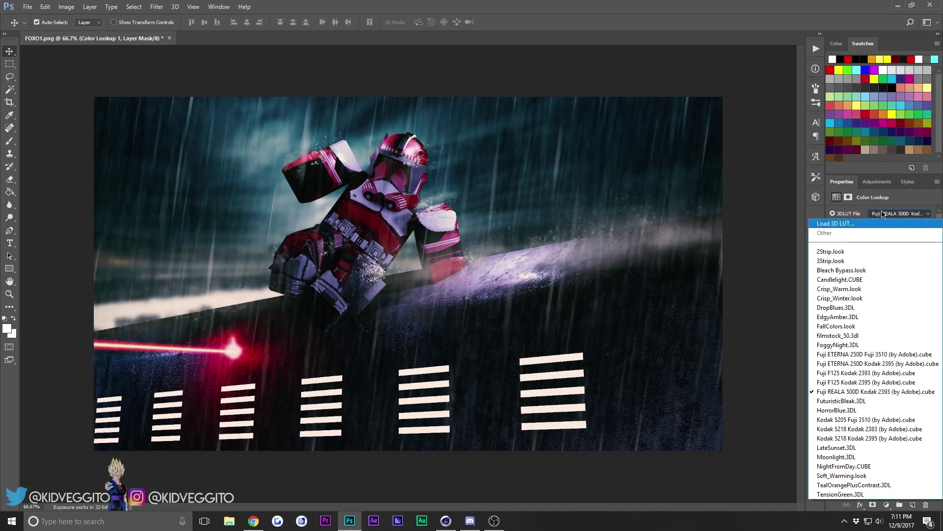
pyautogui.click(873, 493)
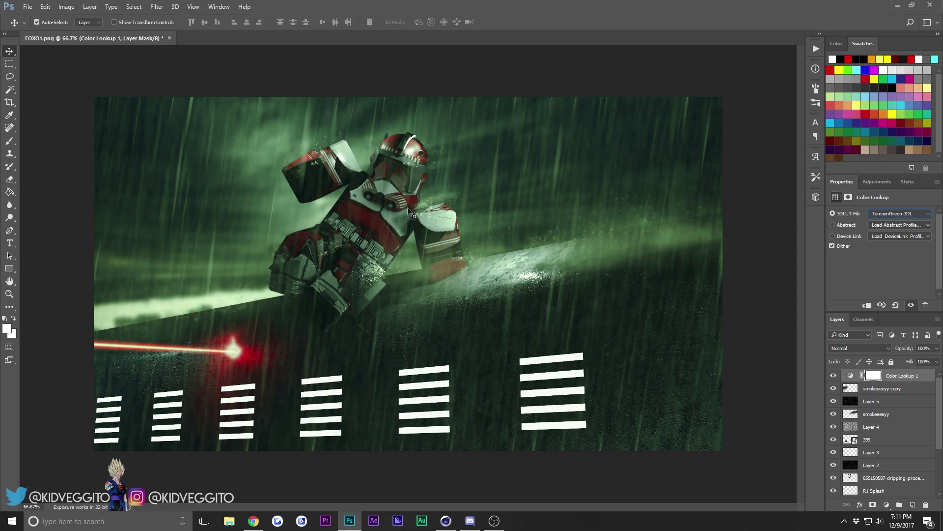
pyautogui.click(881, 213)
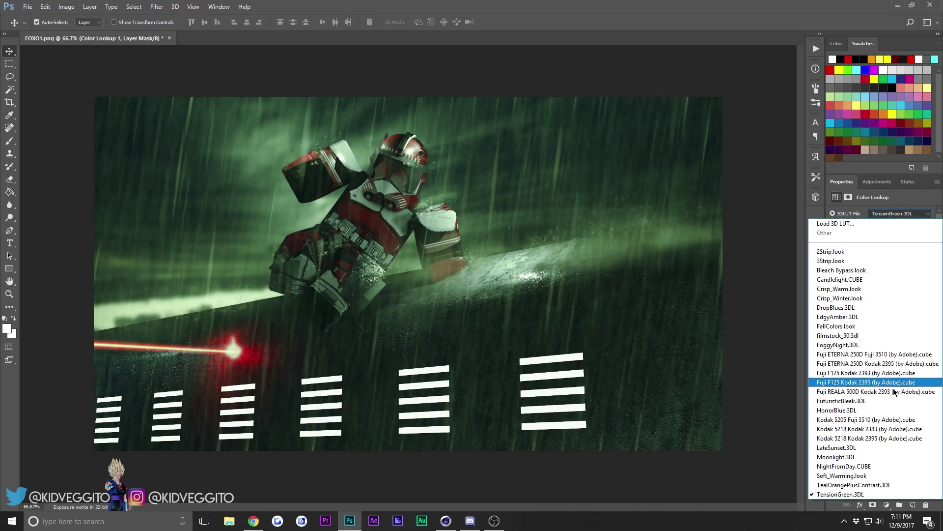
pyautogui.click(889, 477)
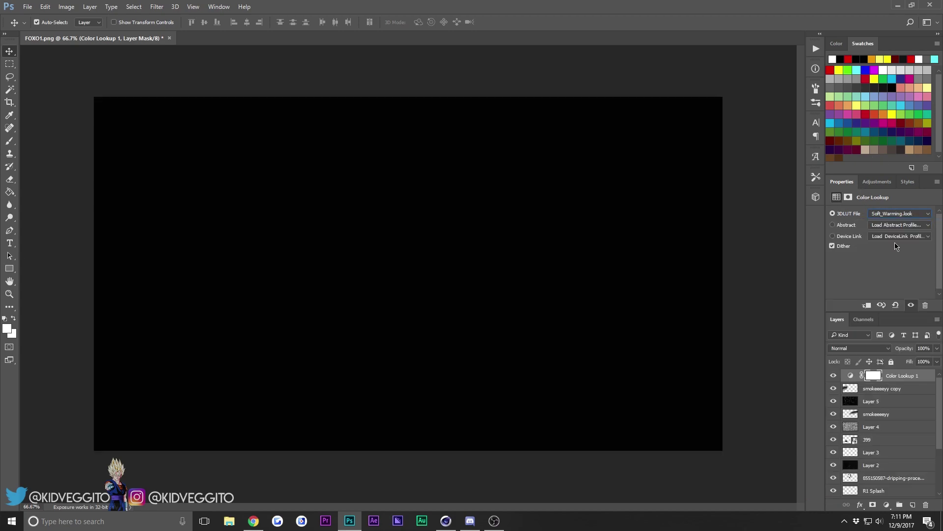
pyautogui.click(894, 216)
pyautogui.click(895, 345)
pyautogui.click(894, 216)
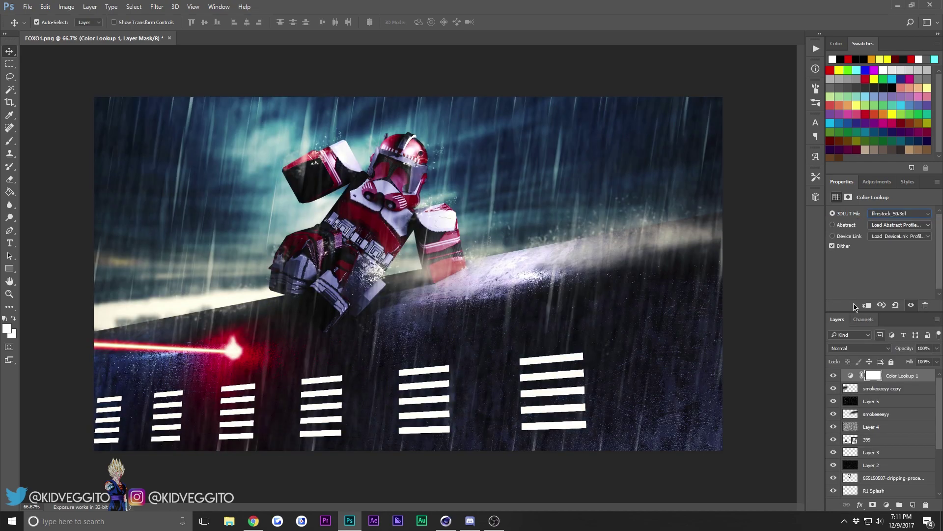
pyautogui.click(894, 336)
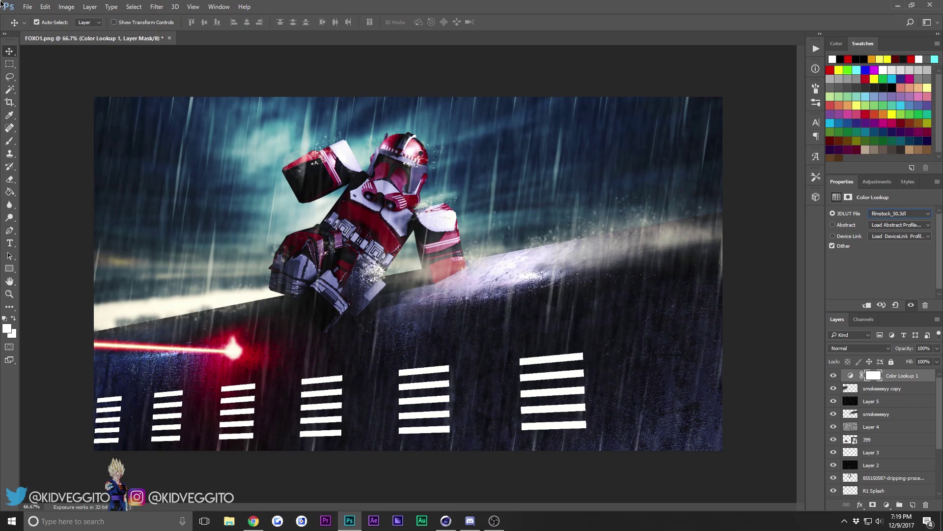
# Compare the Fuji REALA 500D, F125 and ETERNA 250D Kodak LUTs, and set the Color Lookup to Fuji ETERNA 250D Fuji 3510
pyautogui.click(888, 214)
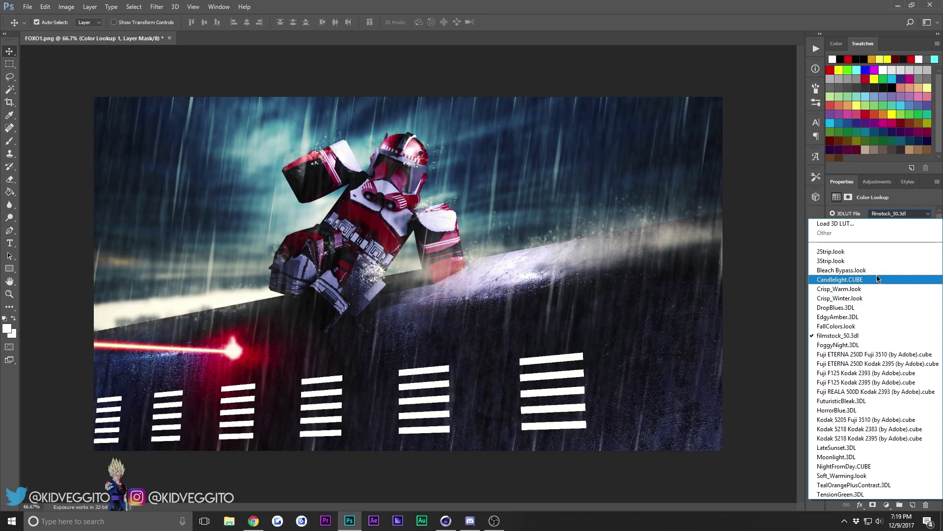
pyautogui.click(894, 391)
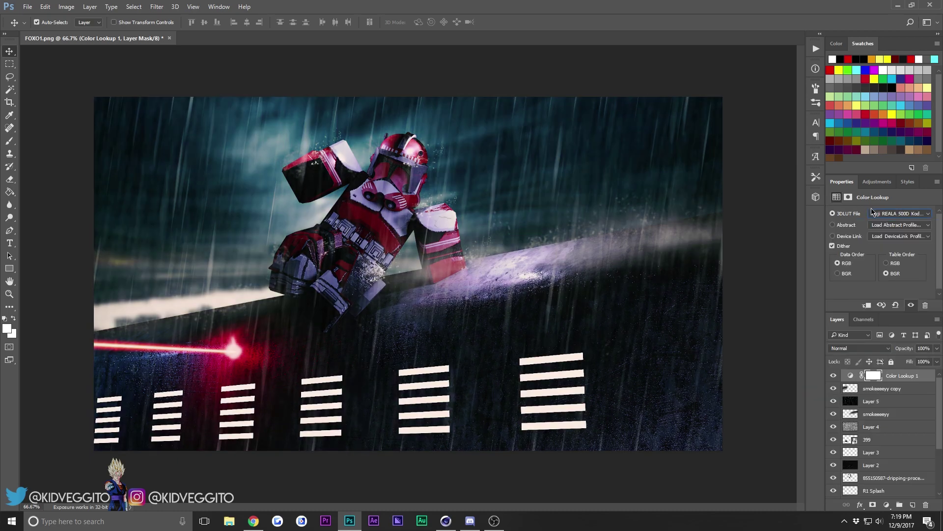
pyautogui.click(873, 212)
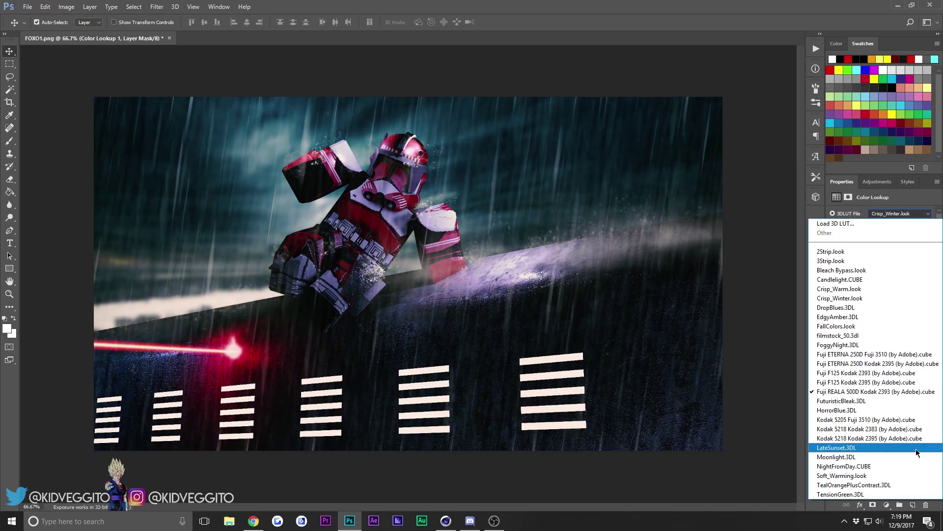
pyautogui.click(903, 385)
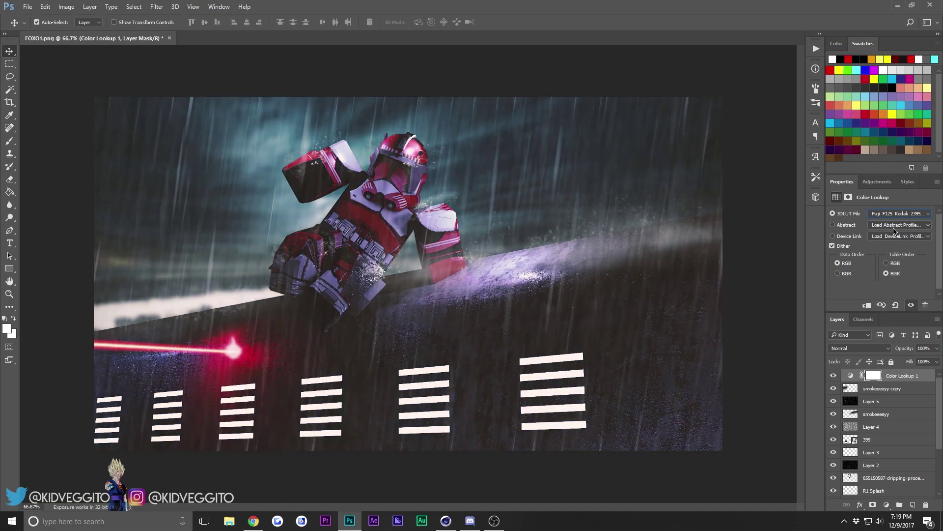
pyautogui.click(888, 215)
pyautogui.click(875, 366)
pyautogui.click(908, 215)
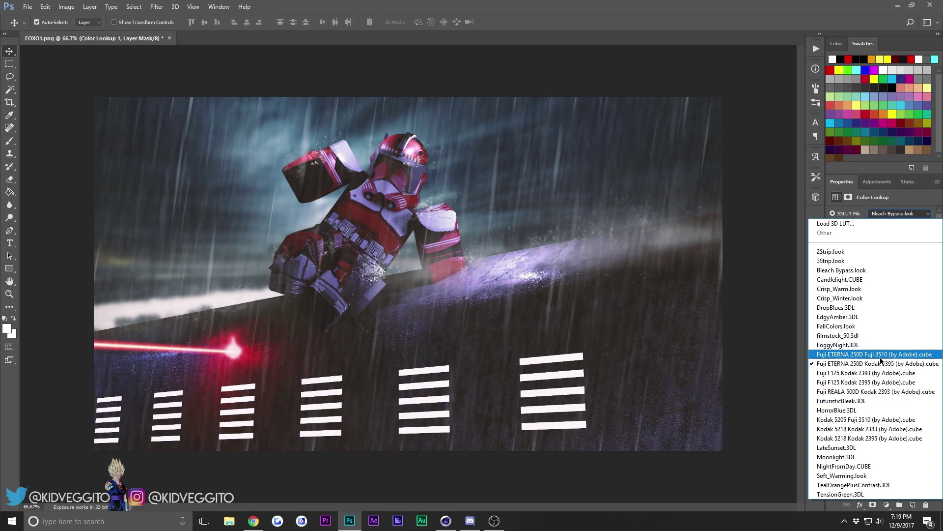
pyautogui.click(883, 357)
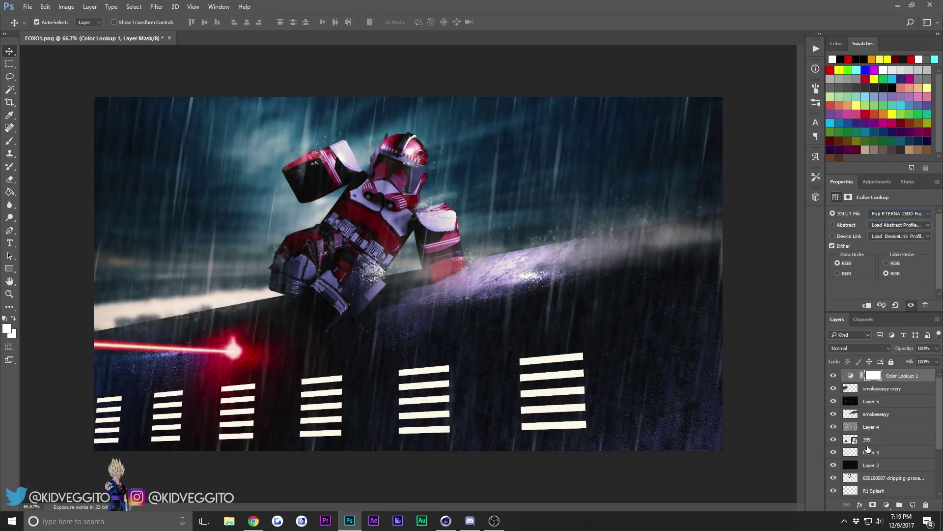
# Add a Curves adjustment layer above Color Lookup 1 and pull the RGB curve's white point inward to brighten the highlights
pyautogui.click(886, 505)
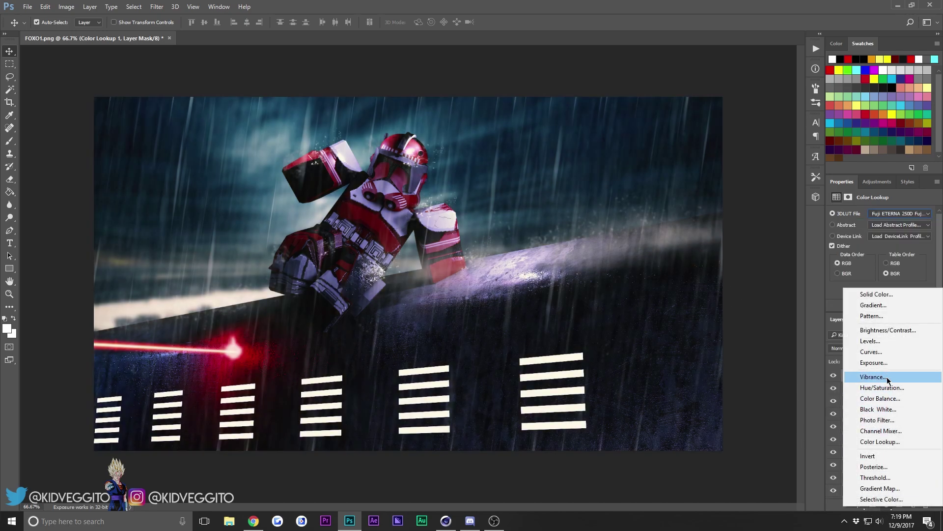
pyautogui.click(886, 354)
pyautogui.moveTo(927, 236); pyautogui.dragTo(900, 231)
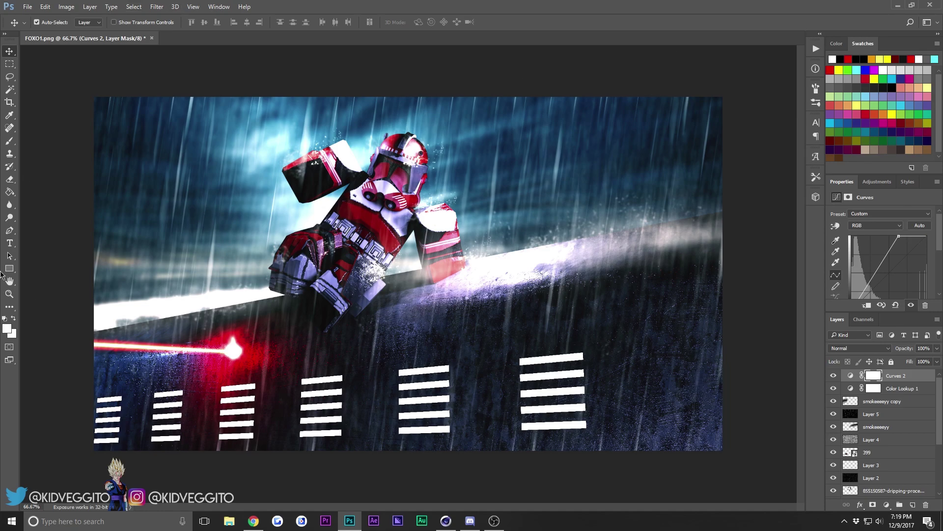
pyautogui.click(10, 243)
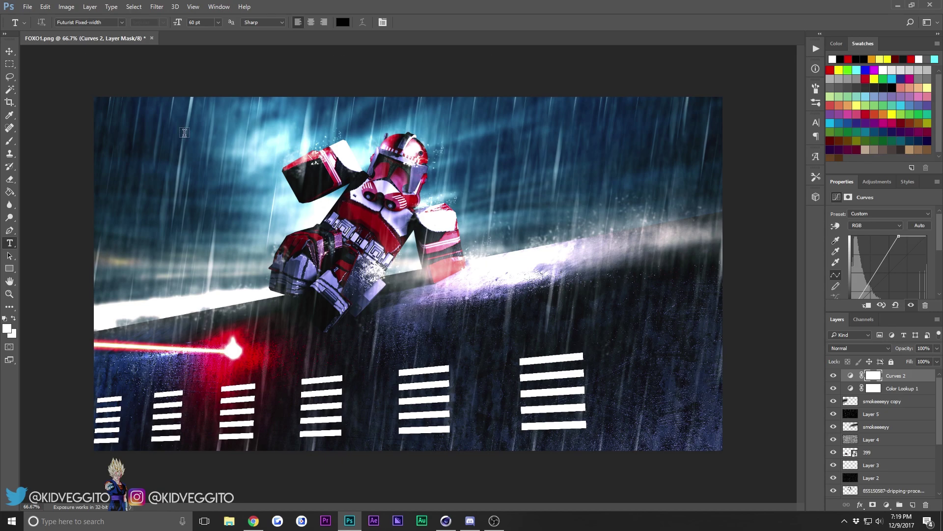
pyautogui.click(11, 54)
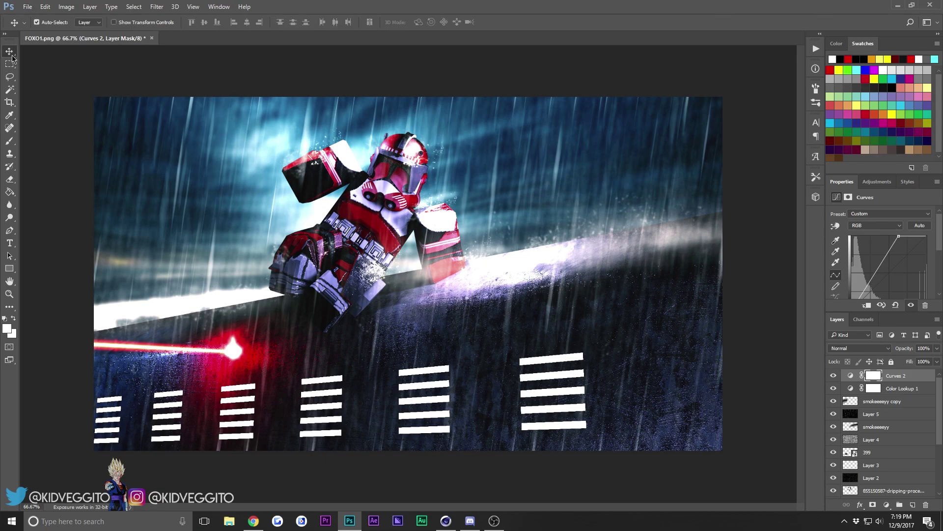